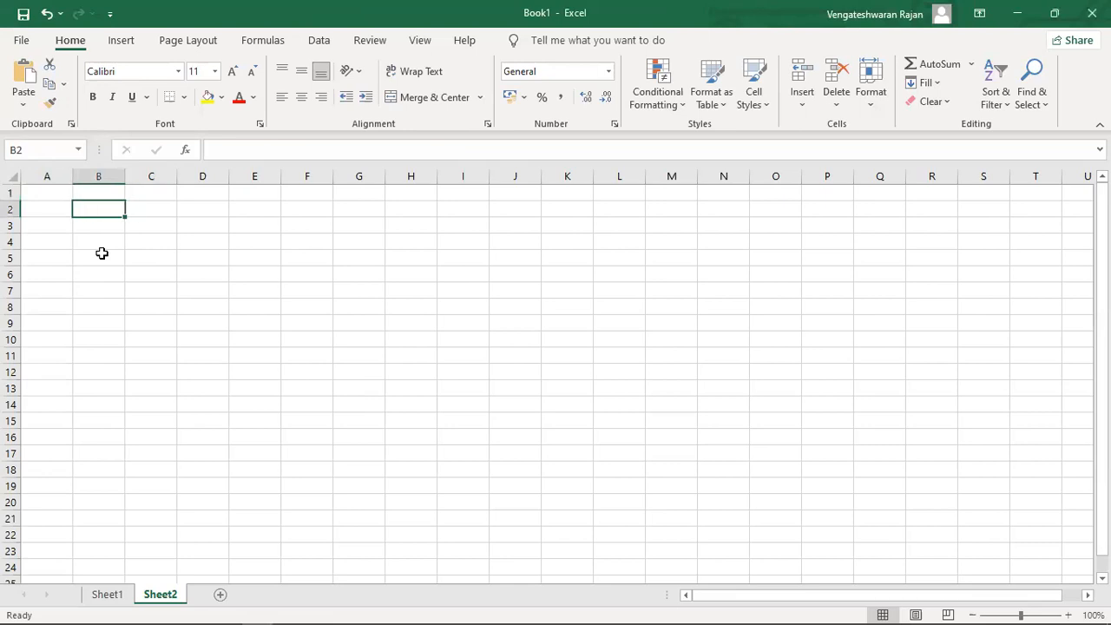
Enter the title 'Super Market' in cell C4.
key("Right")
key("Down")
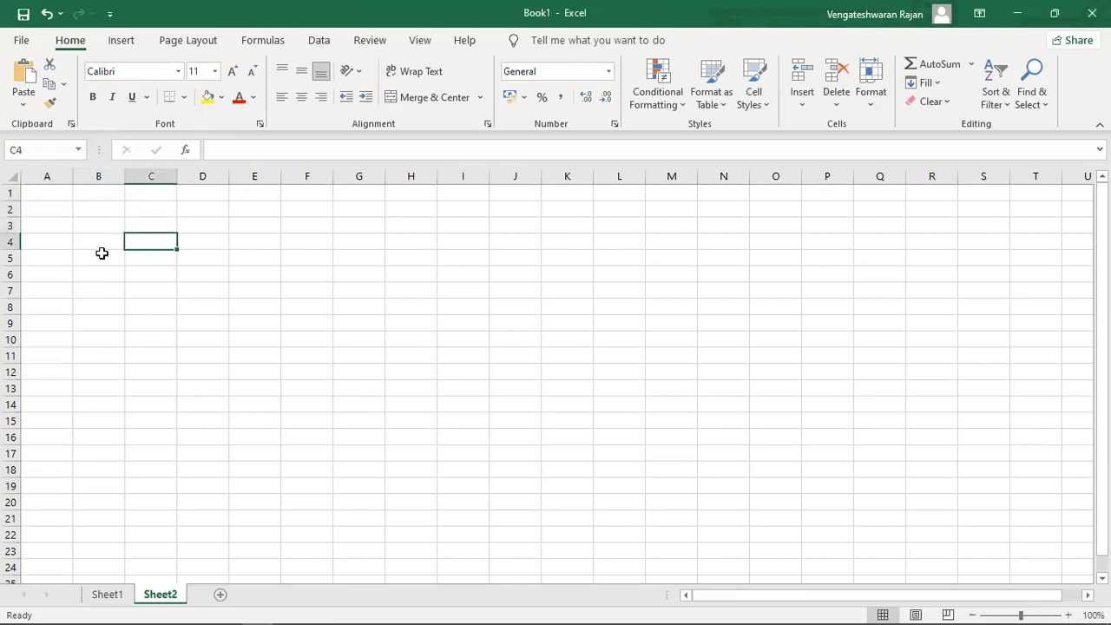
key("shift+Right")
key("shift+Right")
key("shift+Right")
key("shift+Down")
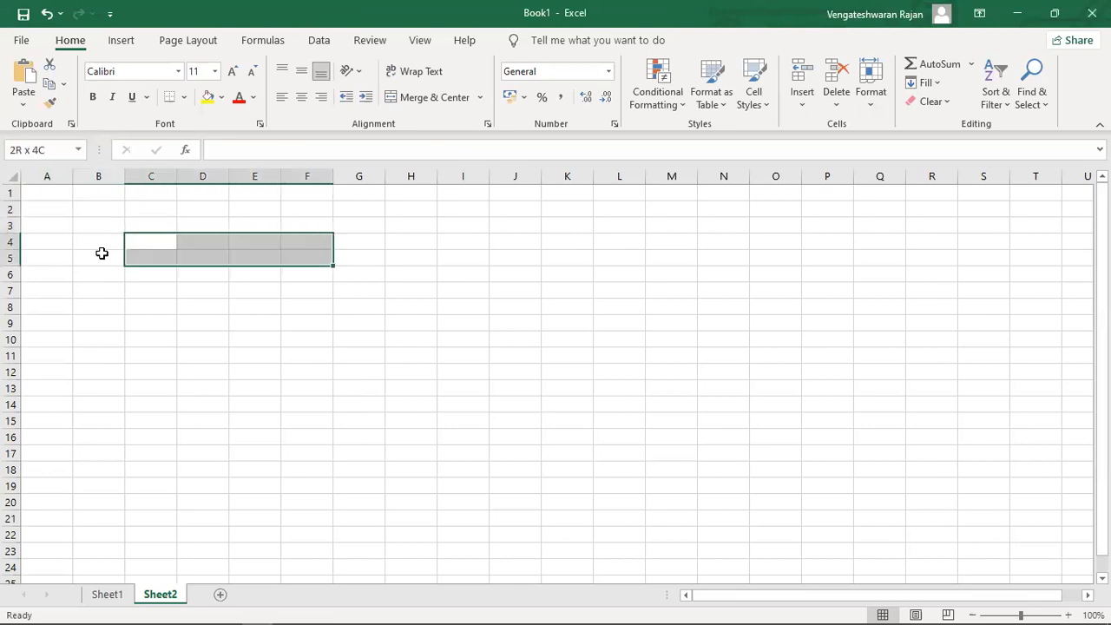
key("Left")
key("Right")
type("Super Maeket")
key("BackSpace")
key("BackSpace")
key("BackSpace")
key("BackSpace")
key("BackSpace")
type("r")
key("BackSpace")
type("arket")
key("Return")
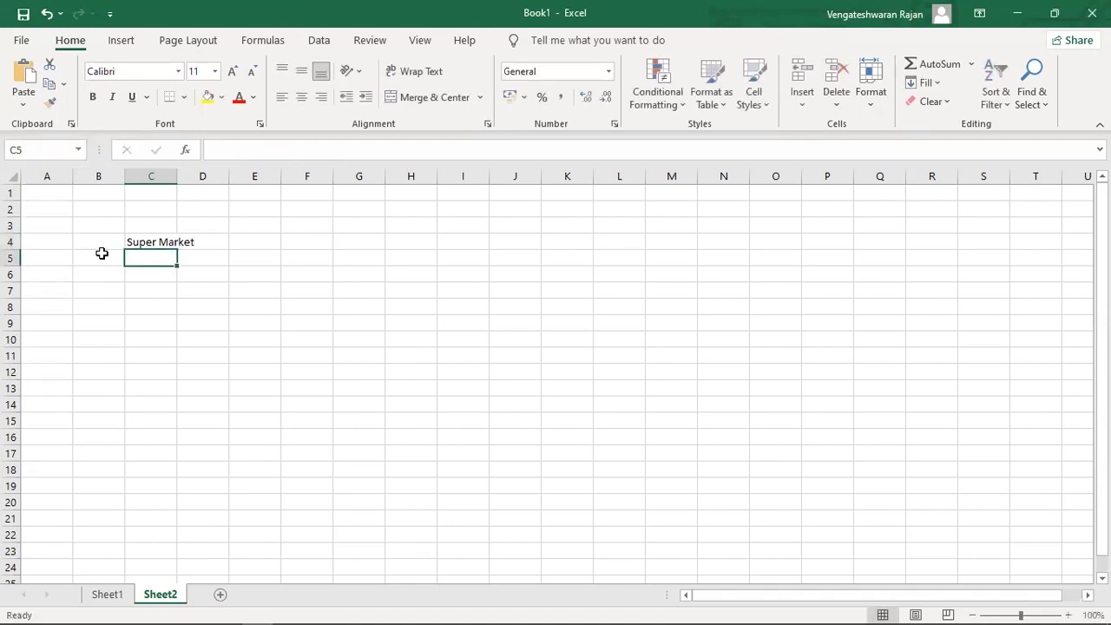
Autofit column C and enter the headers Product, Customer and Order in C5:E5.
double_click(177, 172)
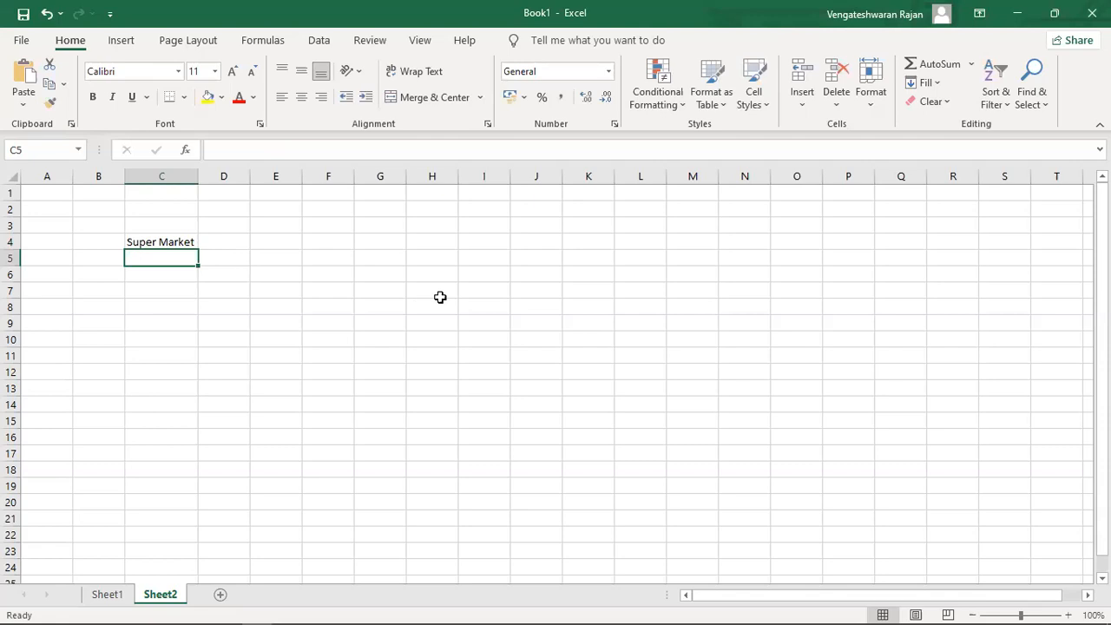
type("Product")
key("Tab")
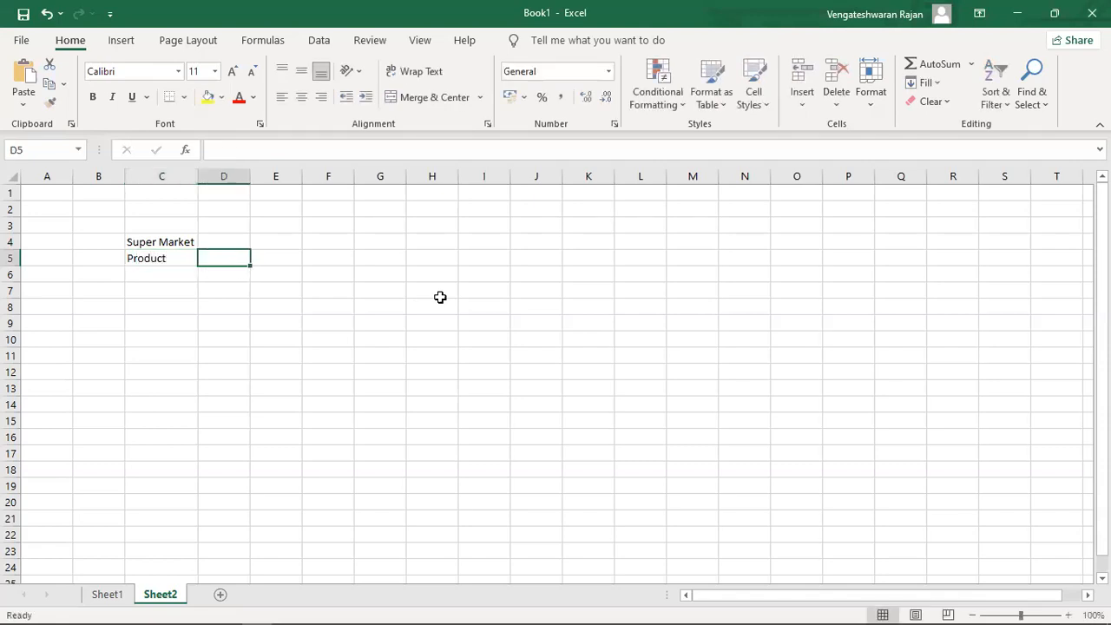
type("Customer")
key("Tab")
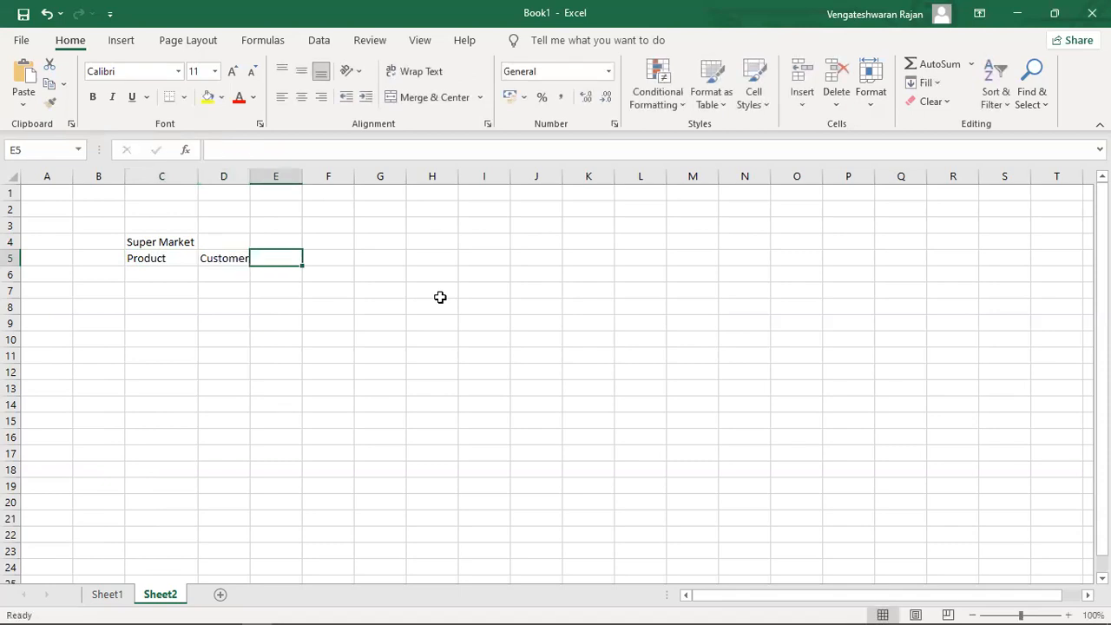
type("Order")
key("Return")
Put a $ sign in E6 under the Order header.
key("Right")
key("Right")
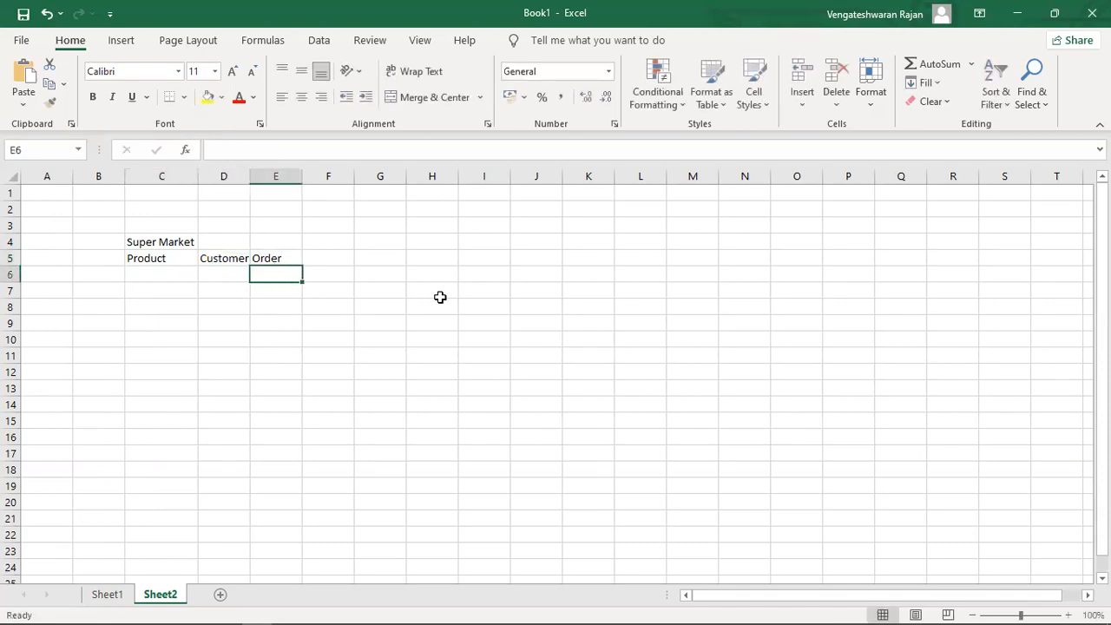
type("$")
key("Return")
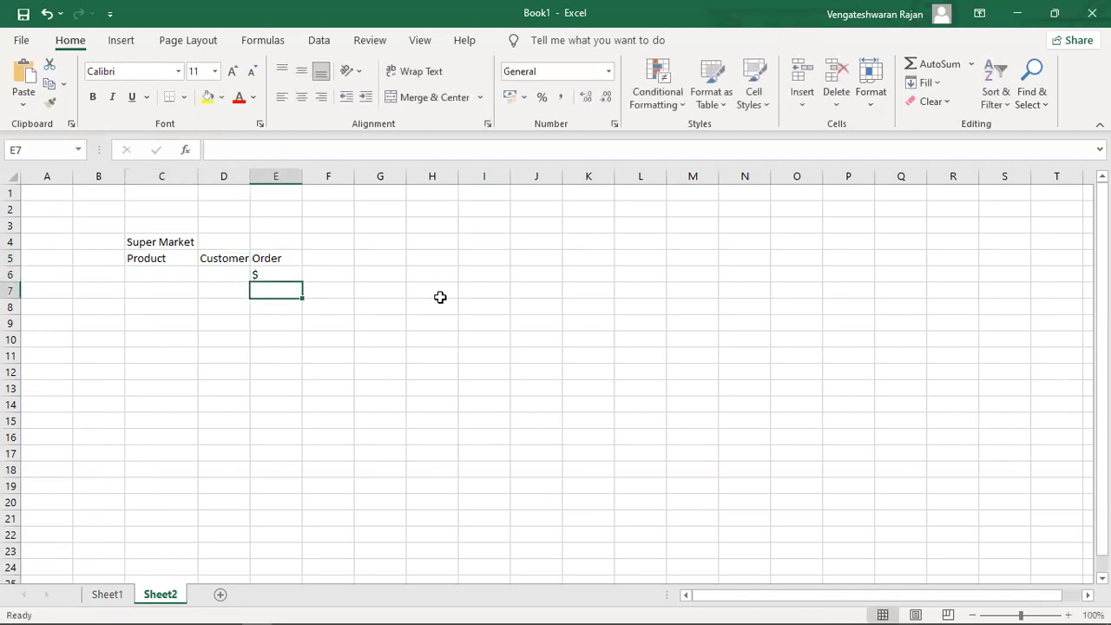
key("Up")
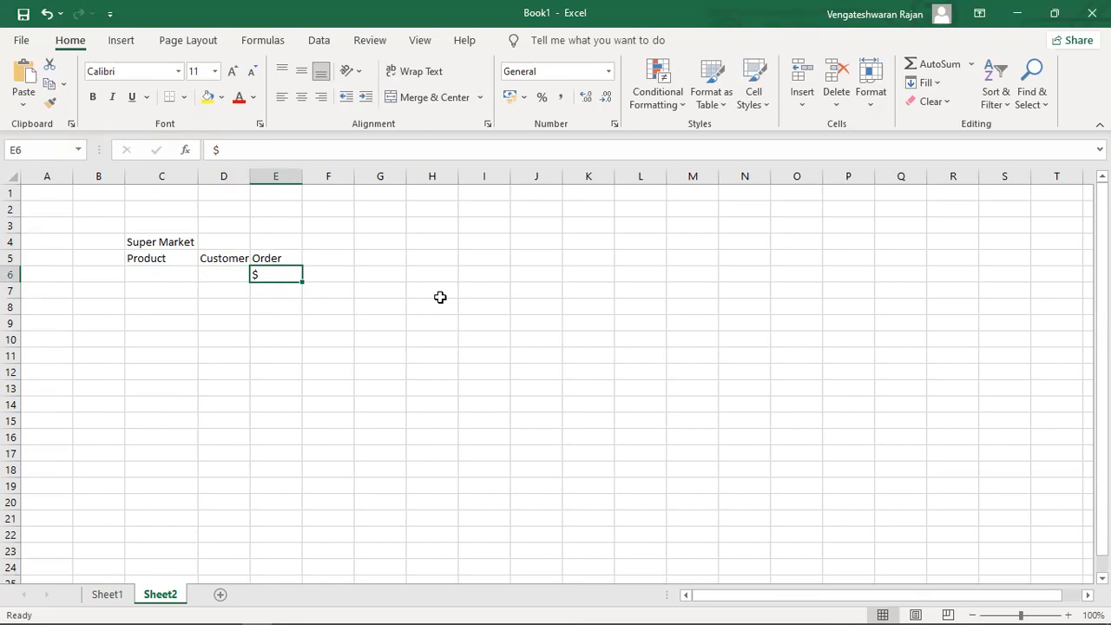
Select the header block C5:E6, then move the cursor over to cell F6.
key("Left")
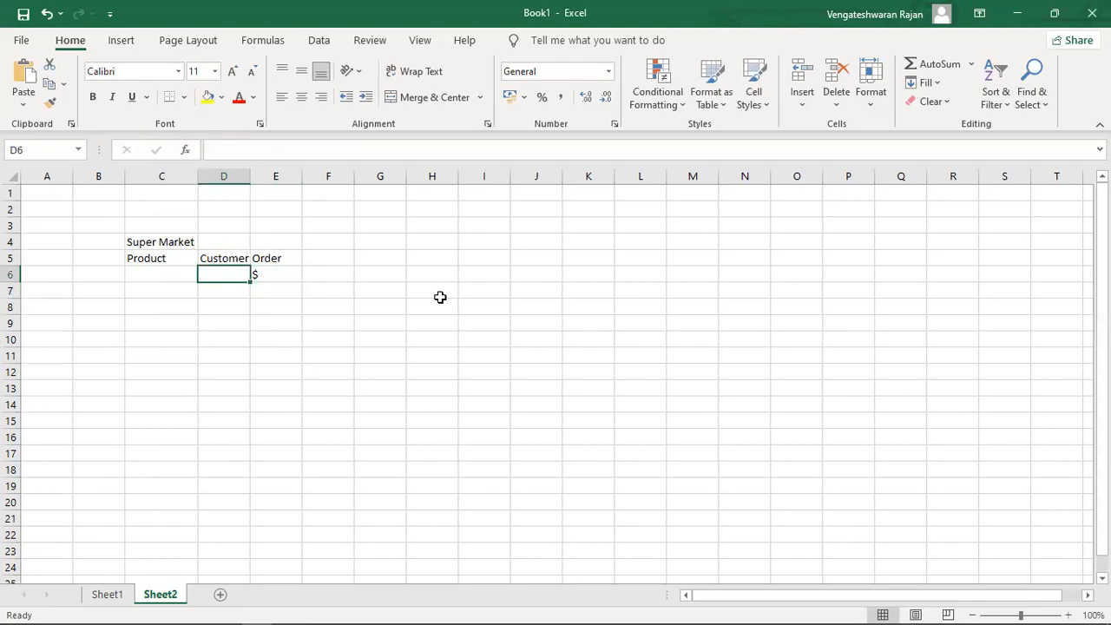
key("Left")
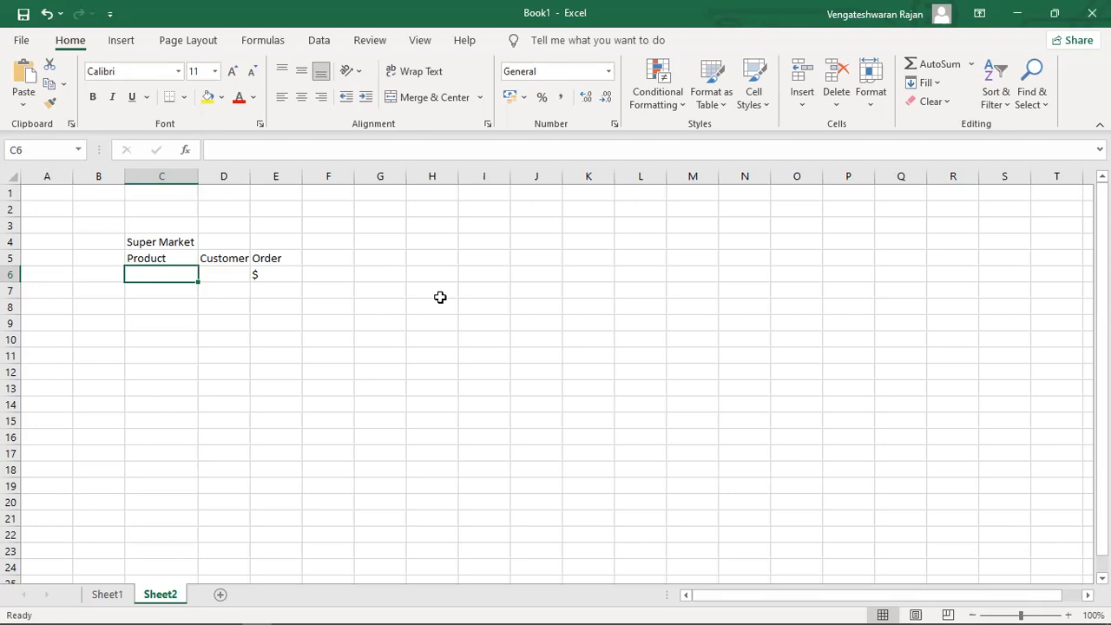
key("Up")
key("shift+Right")
key("shift+Right")
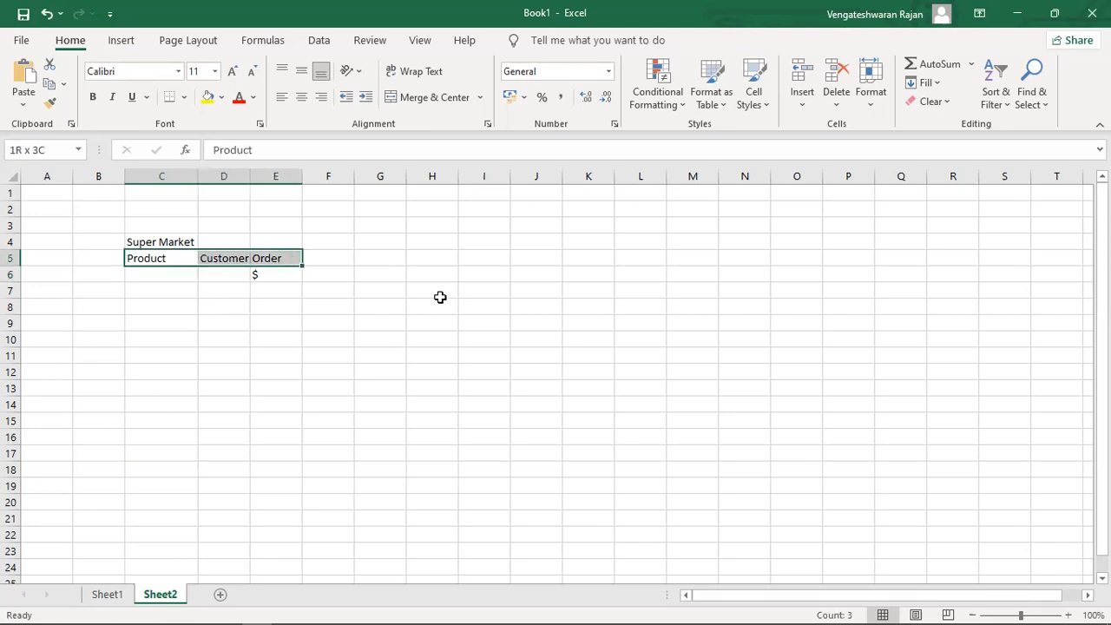
key("shift+Down")
key("Right")
key("Right")
key("Down")
key("Right")
key("Left")
key("Right")
key("Down")
key("Right")
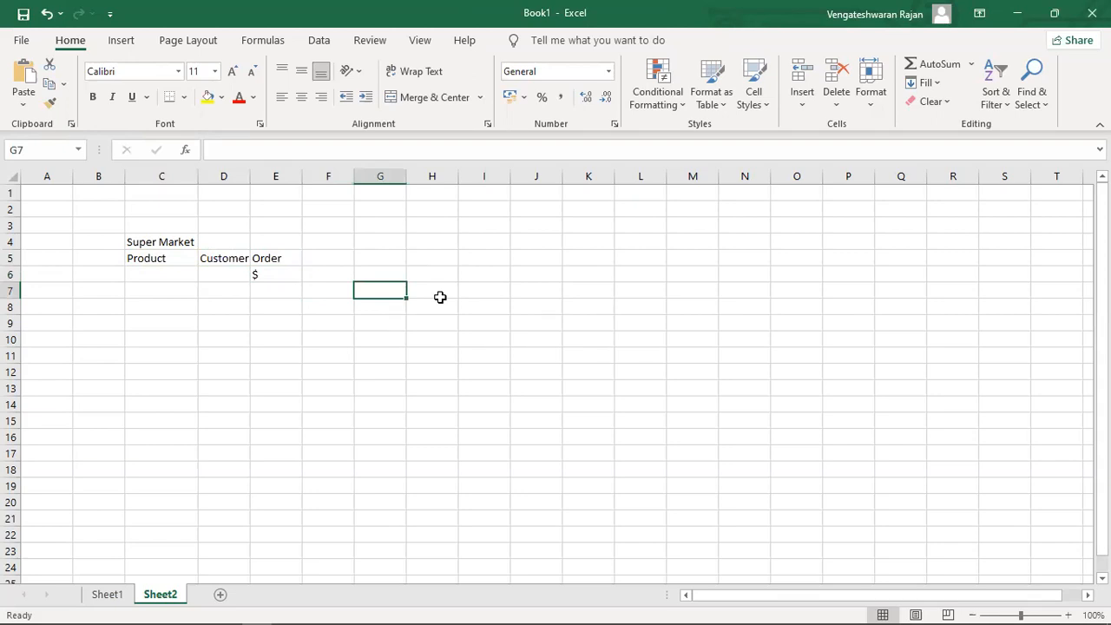
Enter the headers date in H6 and Product in I6.
key("Up")
key("Right")
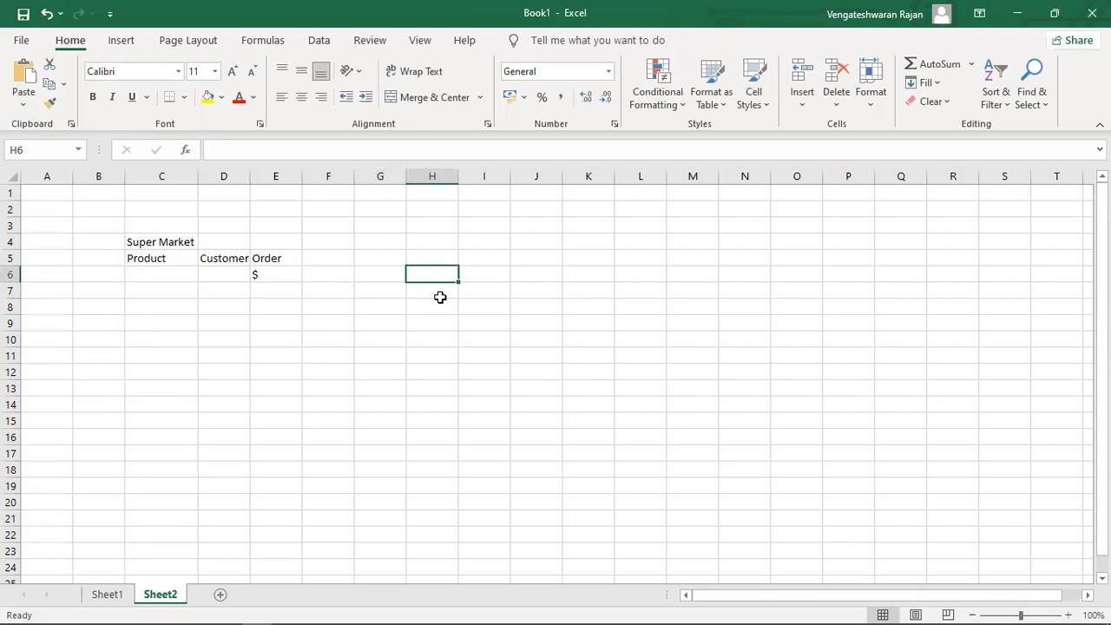
type("date")
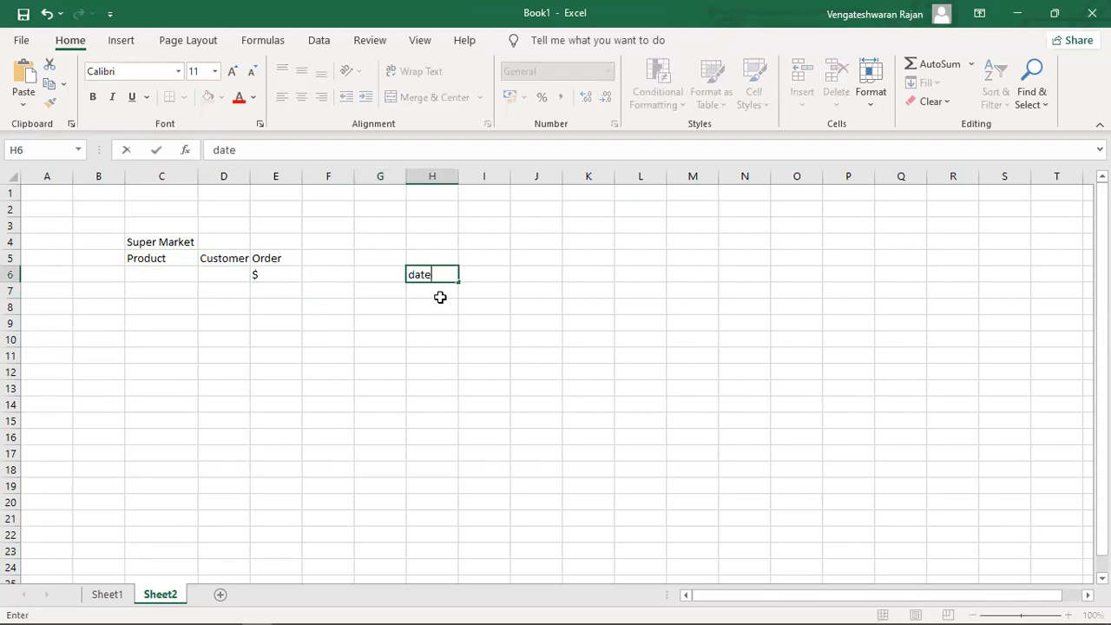
key("Tab")
type("`")
key("BackSpace")
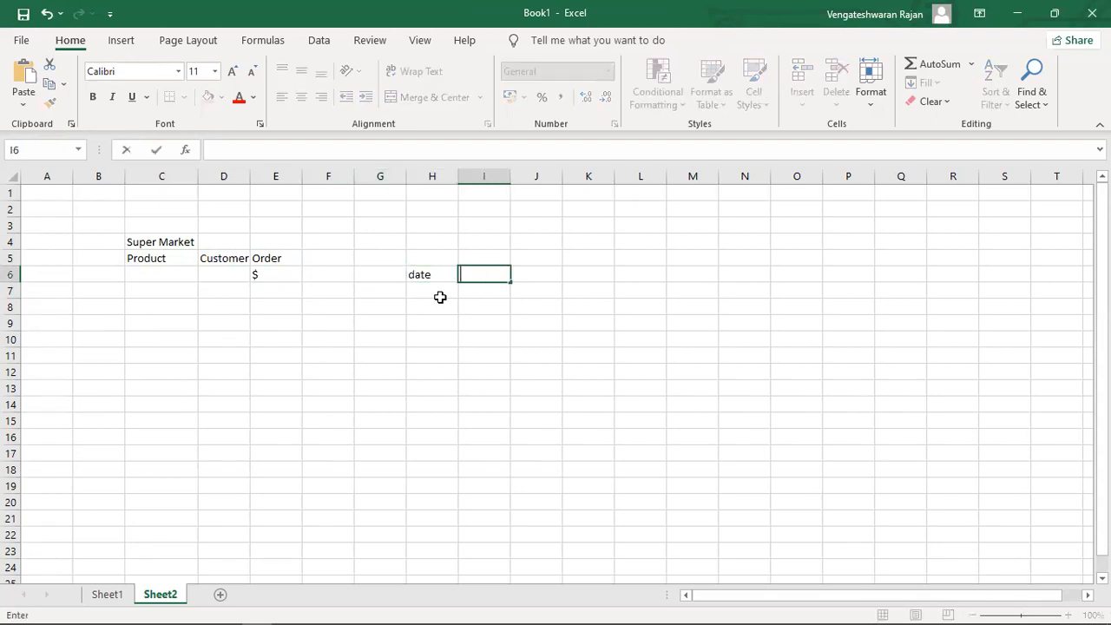
type("Product")
key("Tab")
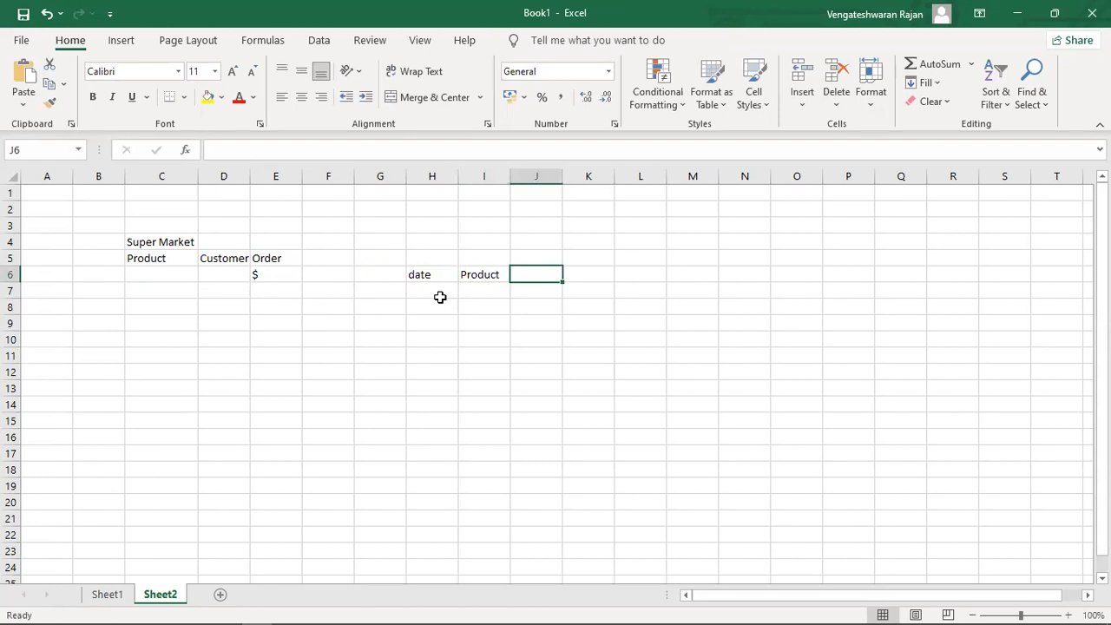
Enter Invoice No in G6 and Rate in J6.
type("Invo")
key("BackSpace")
key("BackSpace")
key("BackSpace")
key("BackSpace")
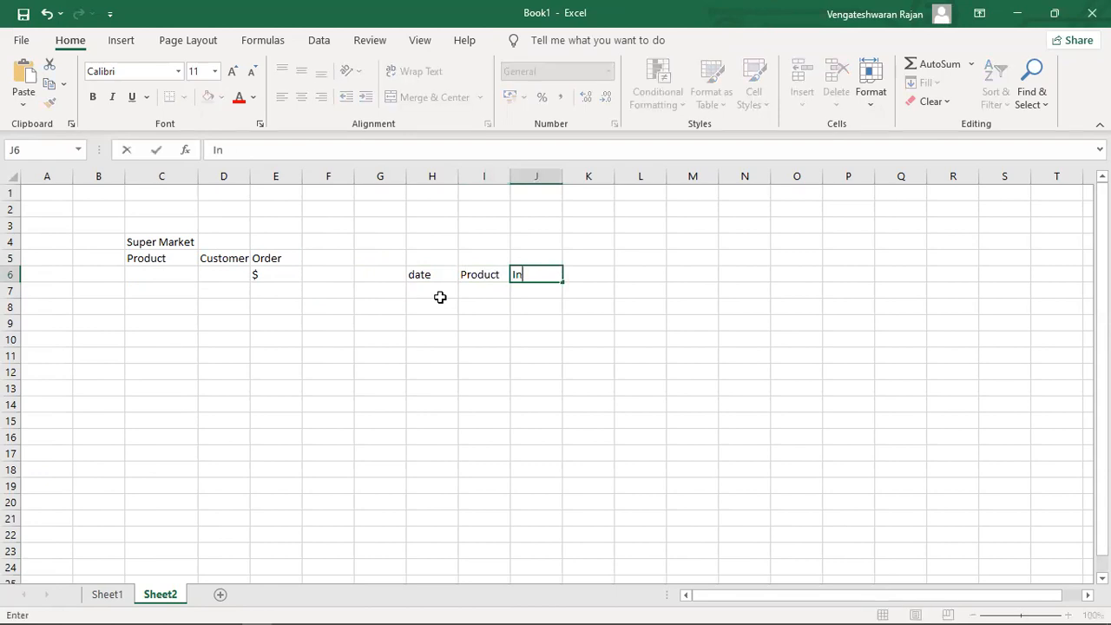
key("Escape")
key("Left")
key("Left")
key("Left")
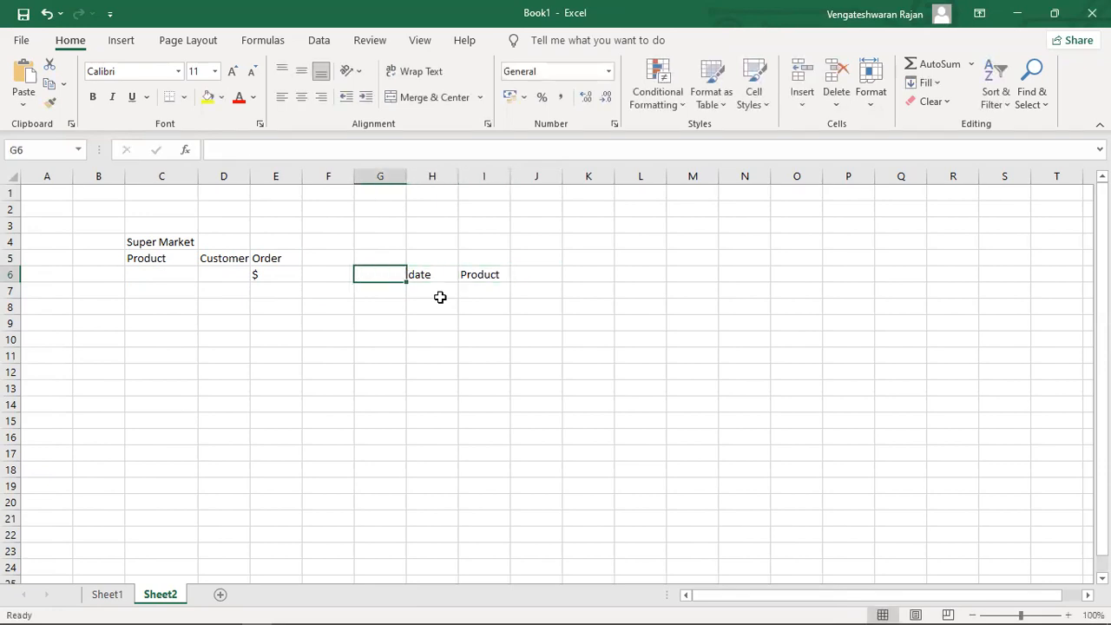
type("Invpo")
key("BackSpace")
key("BackSpace")
type("o")
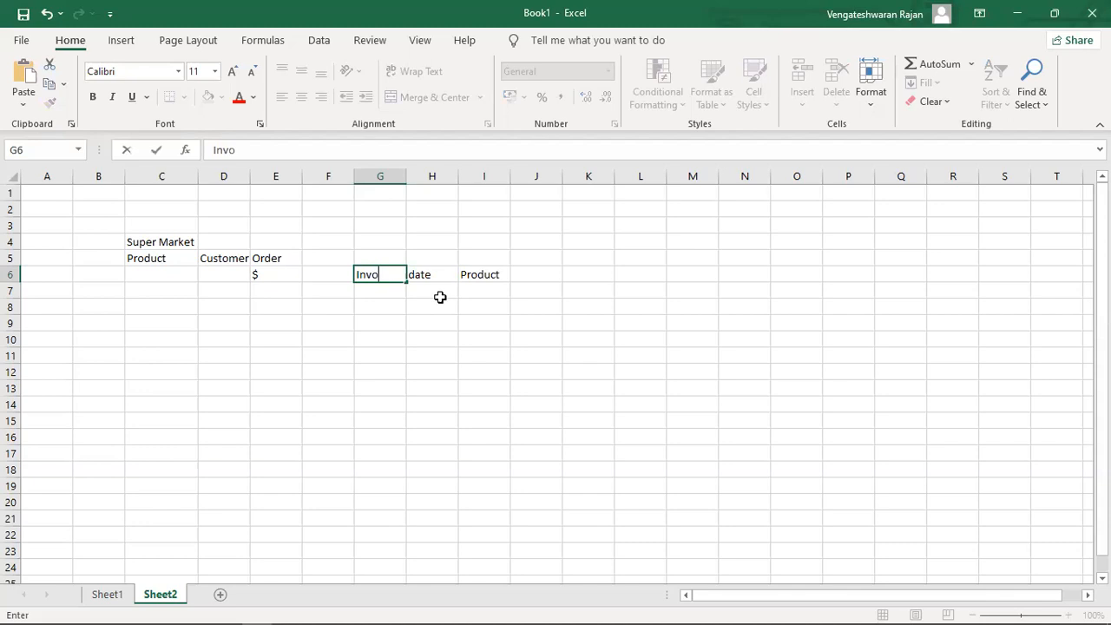
type("ice No")
key("Tab")
key("Tab")
key("Tab")
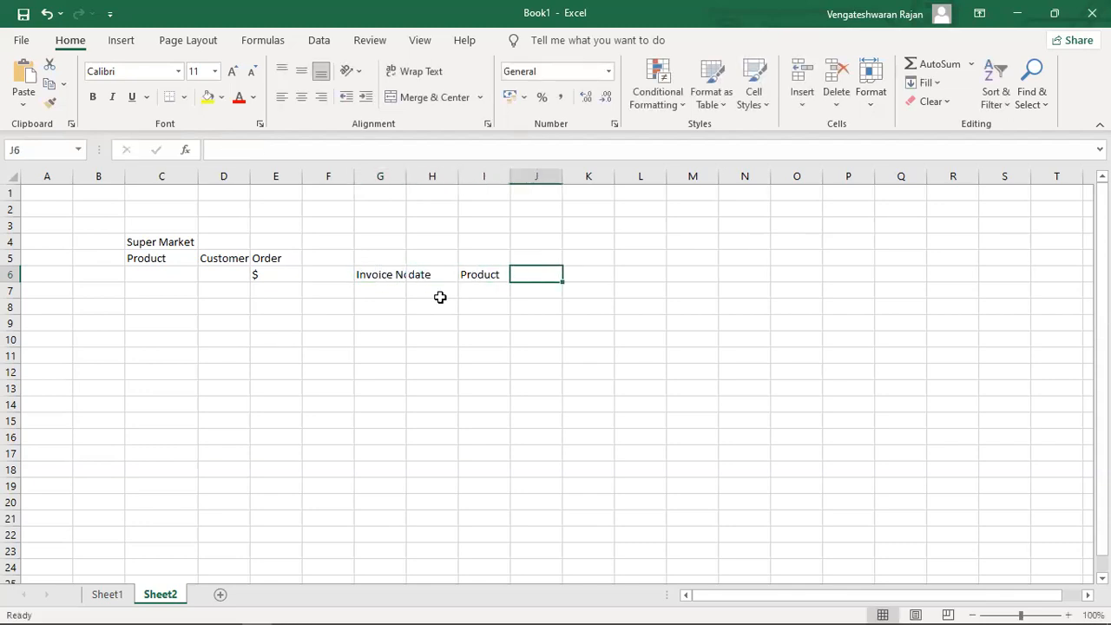
type("Rate")
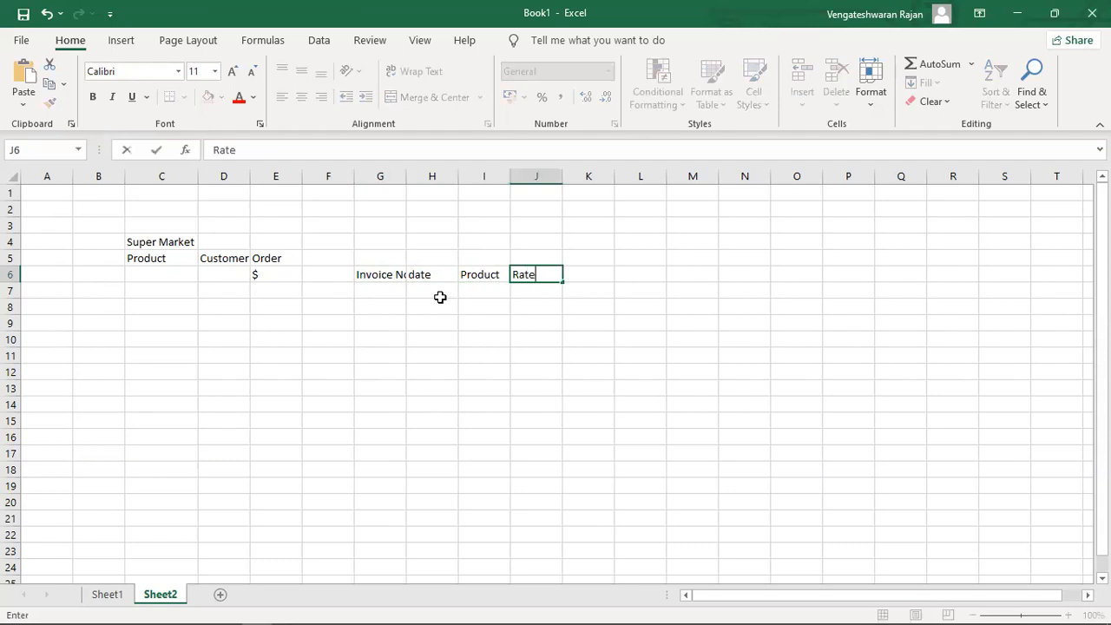
key("Return")
Fit column G to Invoice No and enter Rate values 1, 2, 23, 43321, 213, 33 in J7:J12.
double_click(409, 174)
left_click(561, 288)
type("1")
key("Return")
type("2")
key("Return")
type("23")
key("Return")
type("43321")
key("Return")
type("213")
key("Return")
type("33")
key("Return")
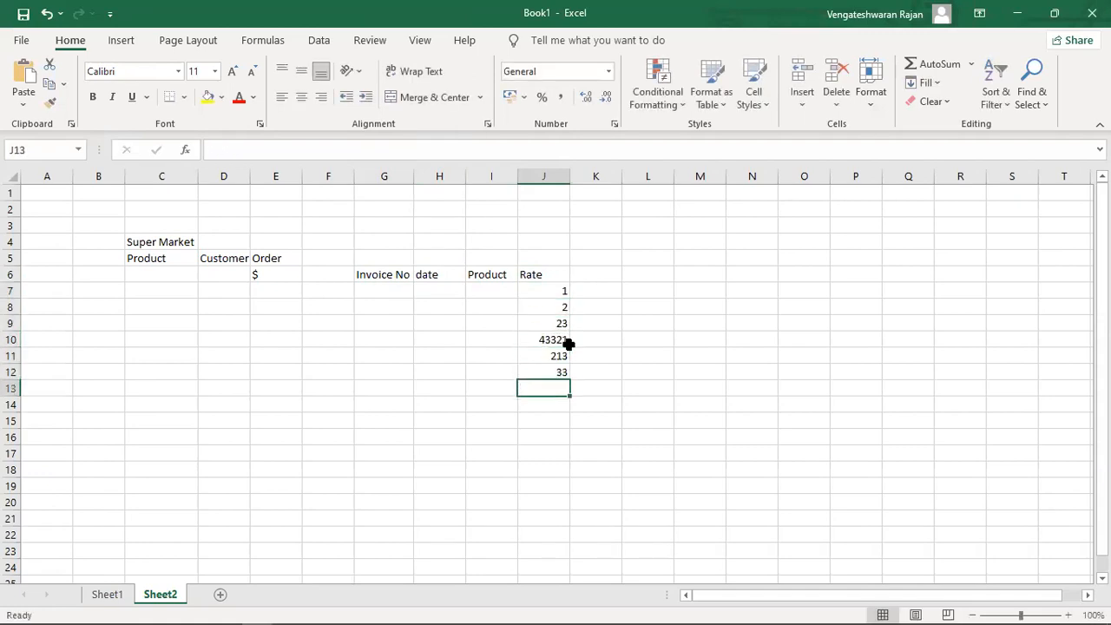
key("Left")
Fill the date cells H7:H12 with today's date, 23-11-2021, using Ctrl+;.
key("Up")
key("Up")
key("Up")
key("Up")
key("Up")
key("Up")
key("Left")
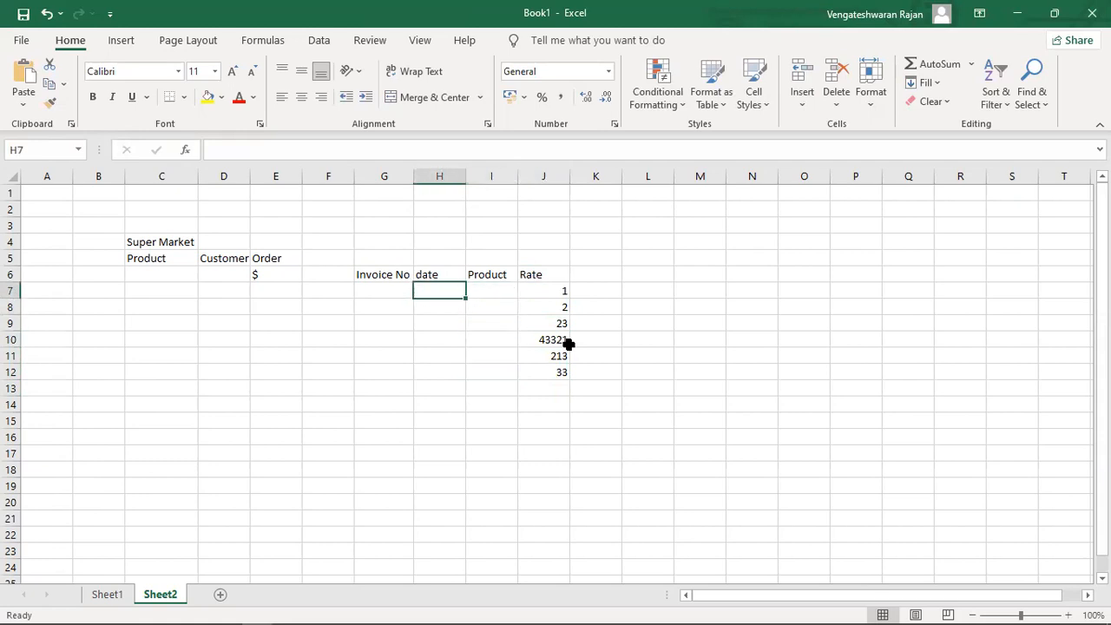
type("date")
key("Return")
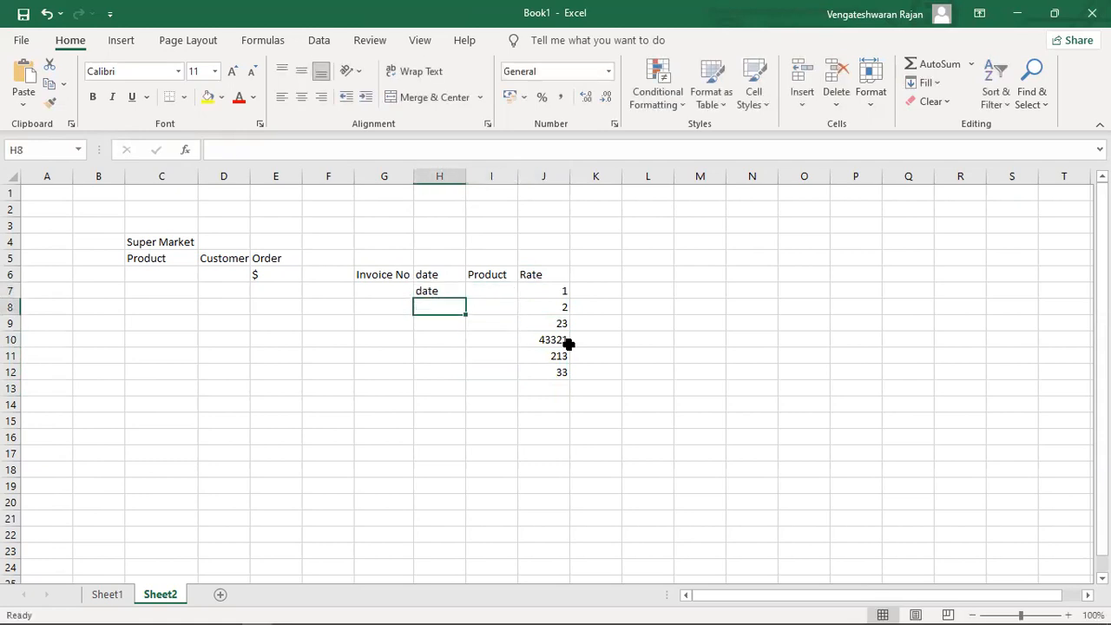
key("Up")
key("ctrl+semicolon")
key("Return")
key("ctrl+semicolon")
key("Return")
key("ctrl+semicolon")
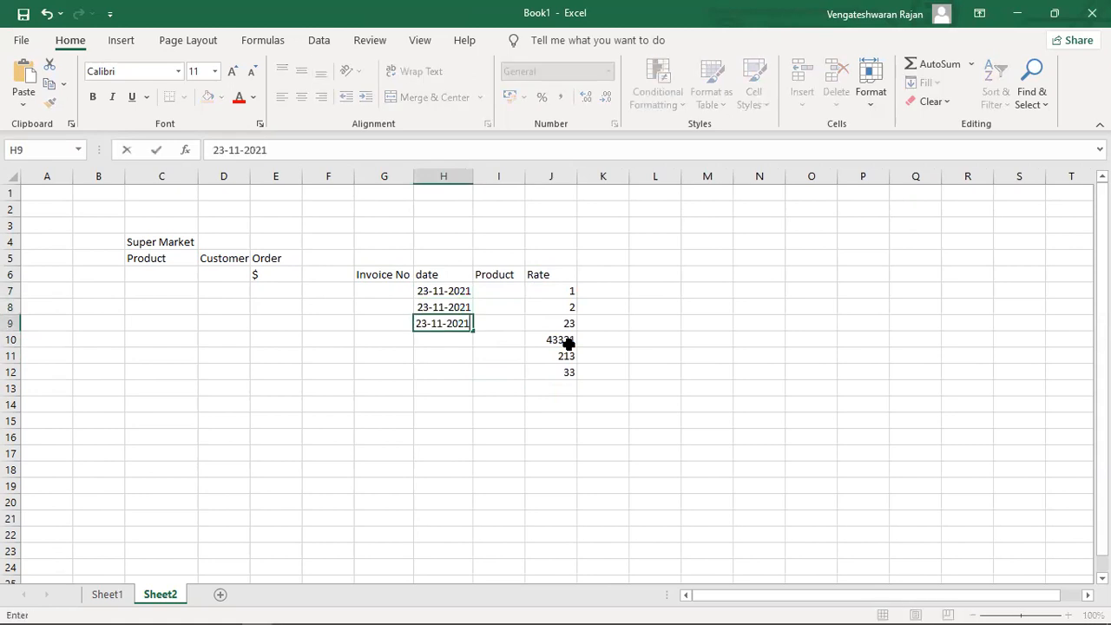
key("Return")
key("ctrl+semicolon")
key("Return")
key("Return")
key("Up")
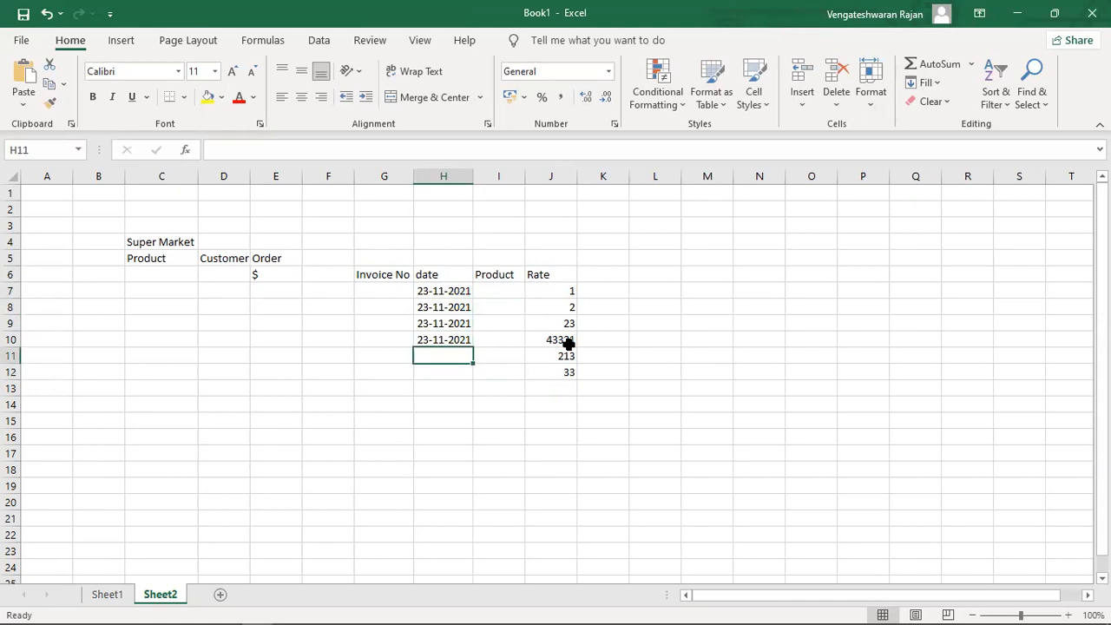
key("ctrl+semicolon")
key("Return")
key("ctrl+semicolon")
key("Return")
key("Right")
key("Right")
key("Right")
key("Up")
key("Up")
key("Up")
key("Up")
key("Up")
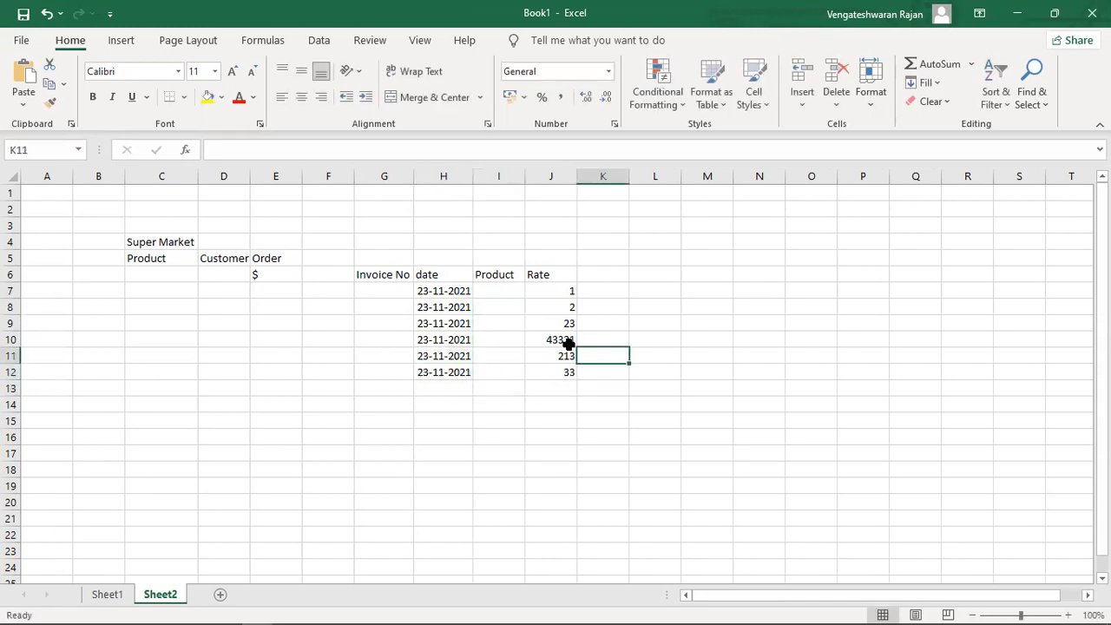
Select the six Rate values to check their sum.
key("Left")
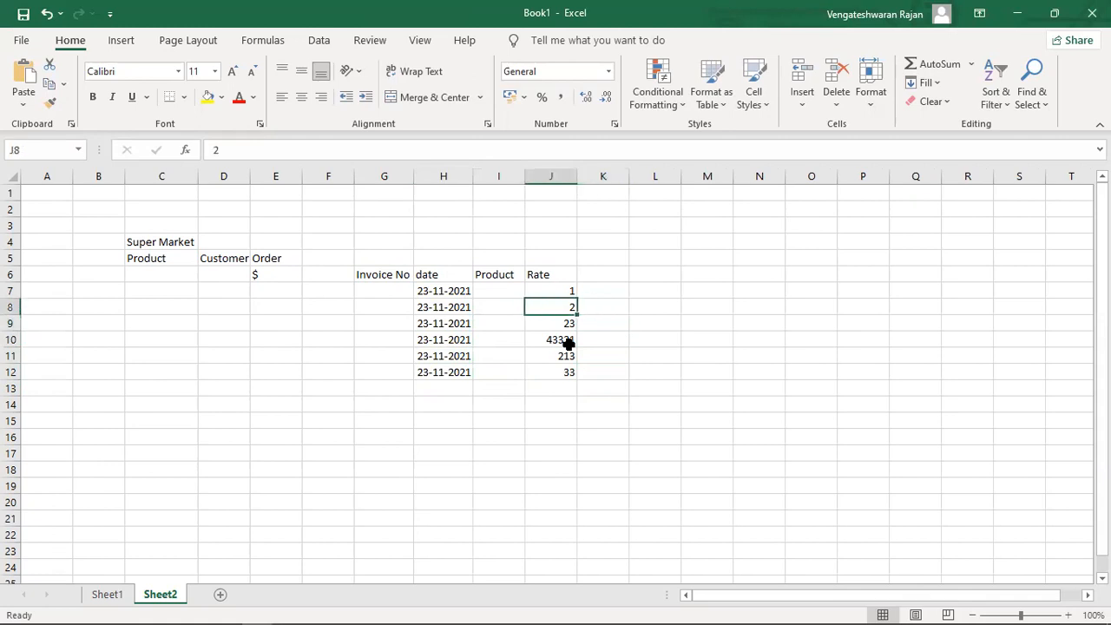
key("Right")
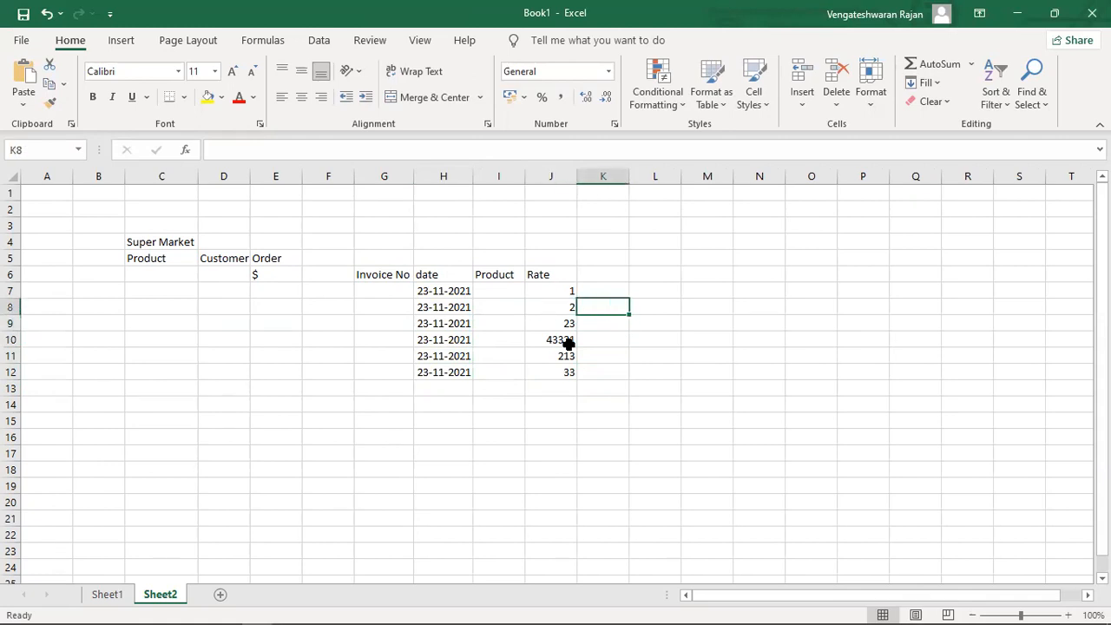
key("Left")
key("Up")
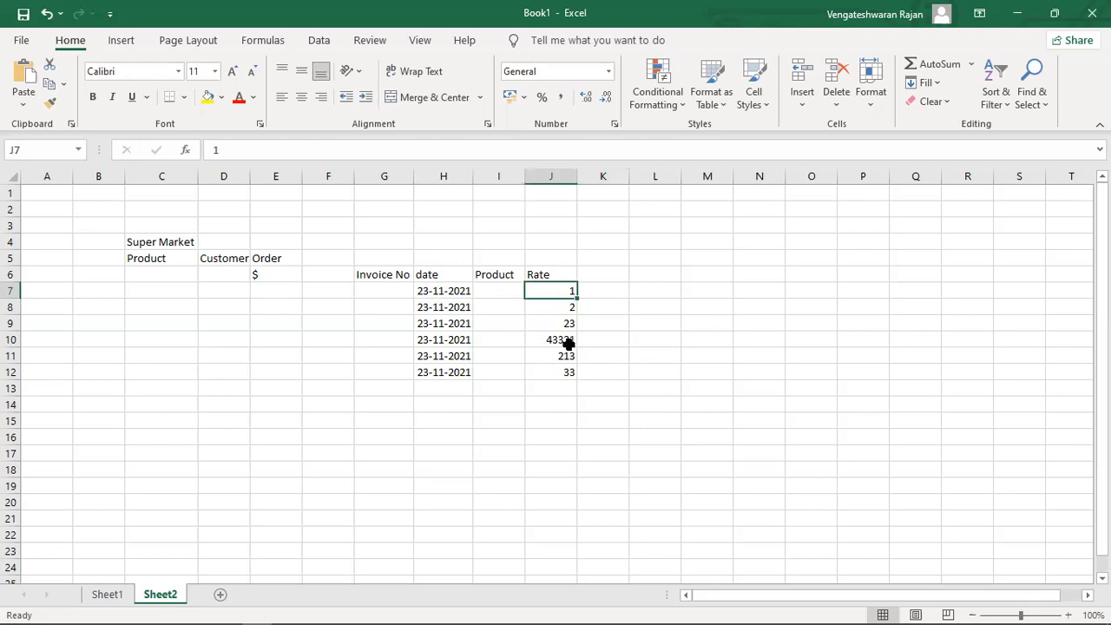
key("Down")
key("Up")
key("Down")
key("Down")
key("Down")
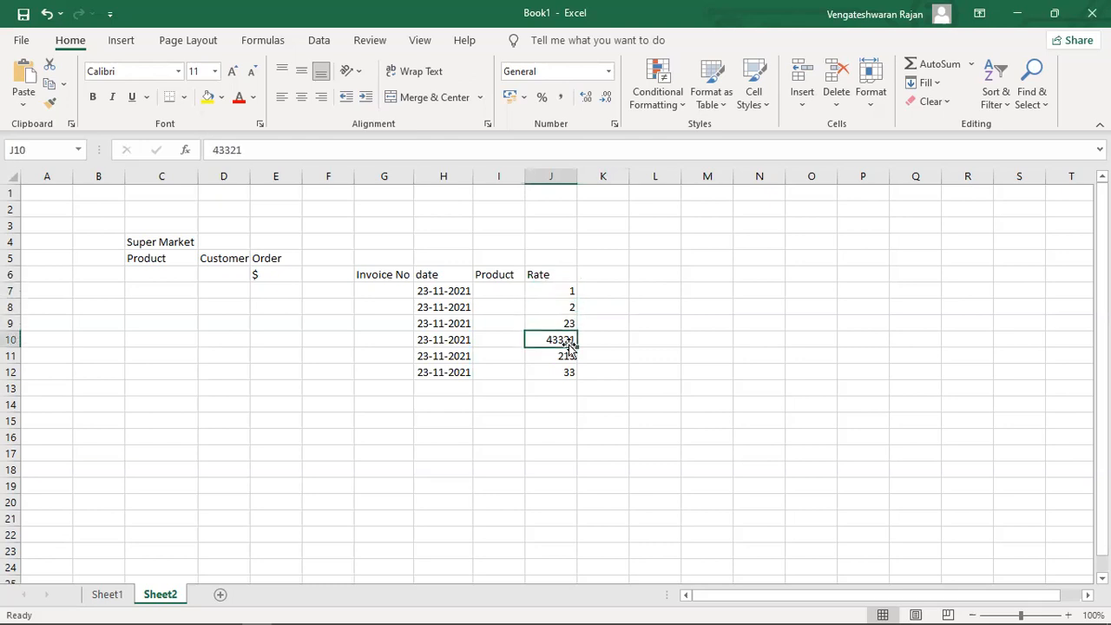
key("Up")
key("Up")
key("Up")
key("shift+Down")
key("shift+Down")
key("shift+Down")
key("shift+Down")
key("shift+Down")
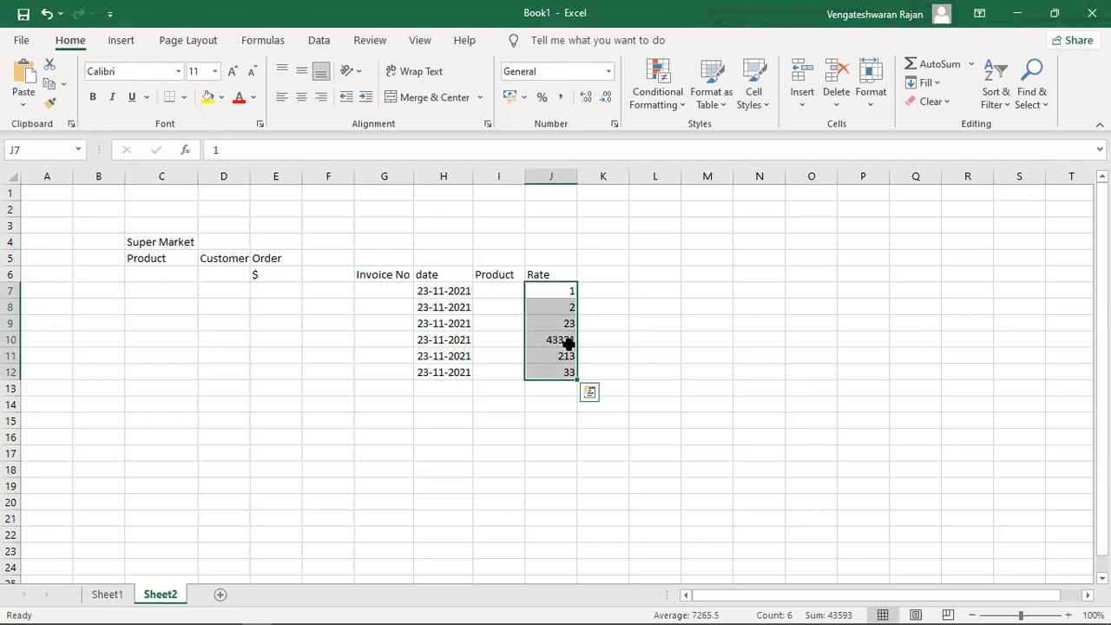
Enter =Sum(J7:J13) in J14 to total the Rate column at 43593.
key("Down")
key("Down")
key("Down")
key("Down")
key("Down")
key("Down")
key("Down")
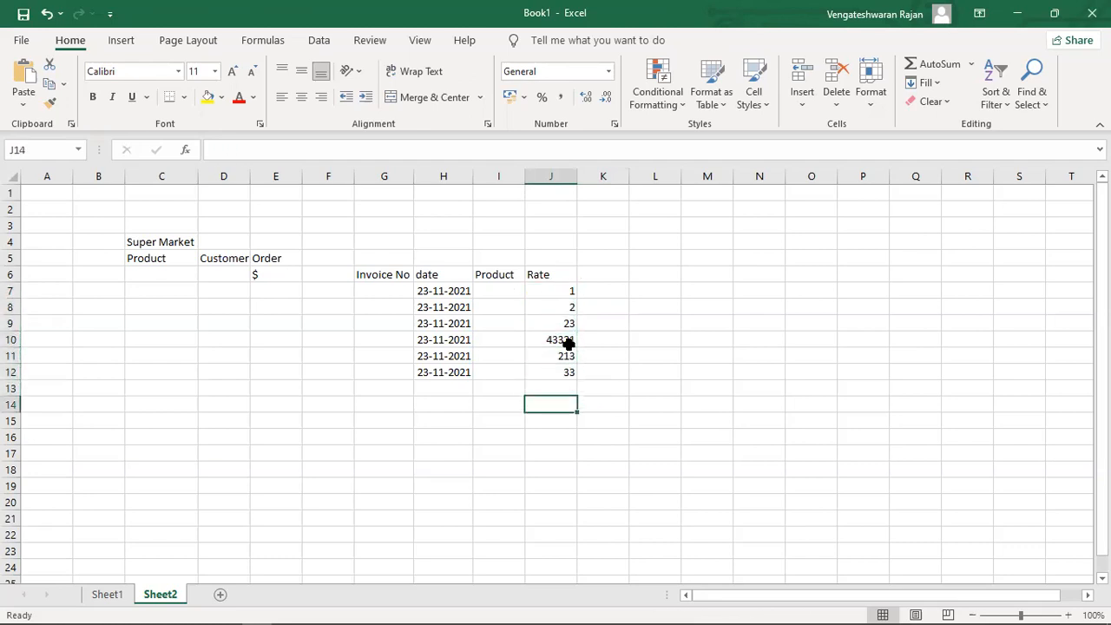
type("=")
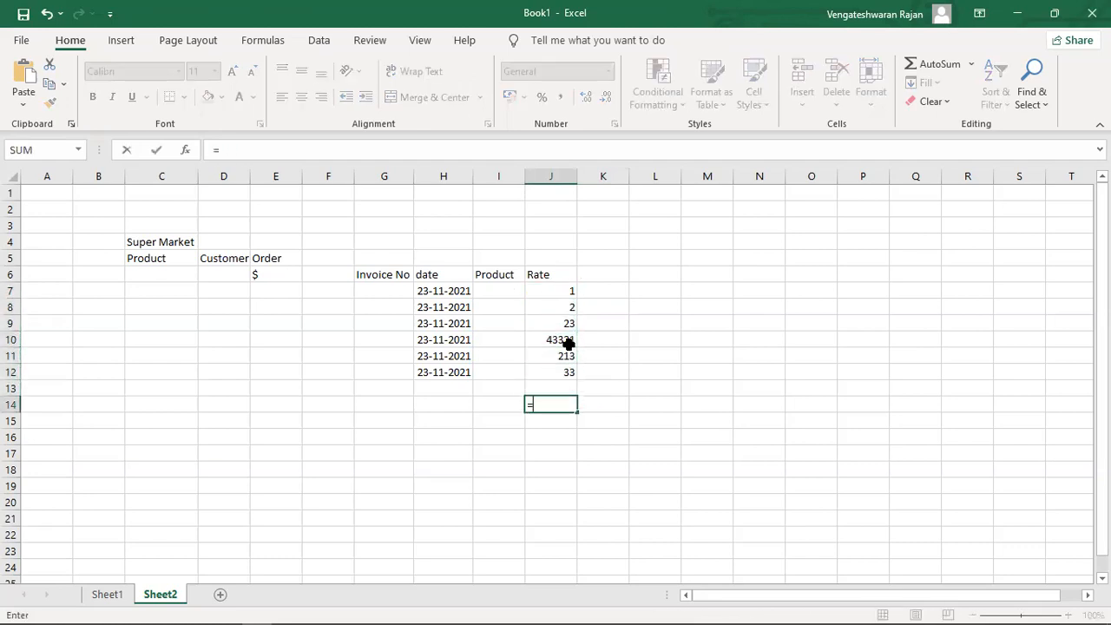
type("Sum(")
key("Up")
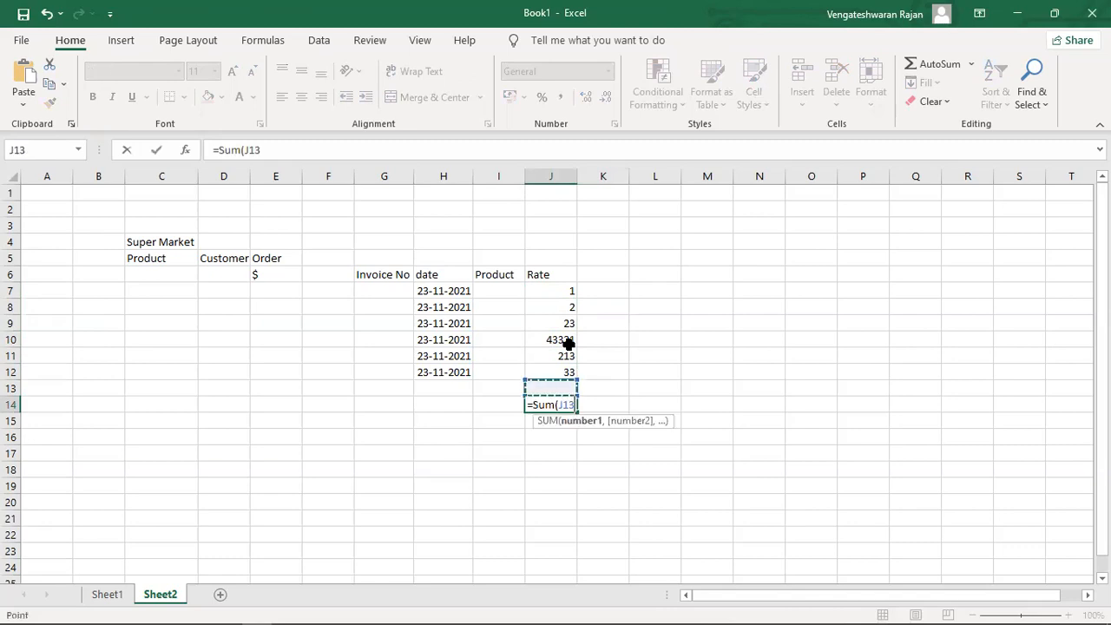
key("shift+Up")
key("shift+Up")
key("shift+Up")
key("shift+Up")
key("shift+Up")
key("shift+Up")
type(")")
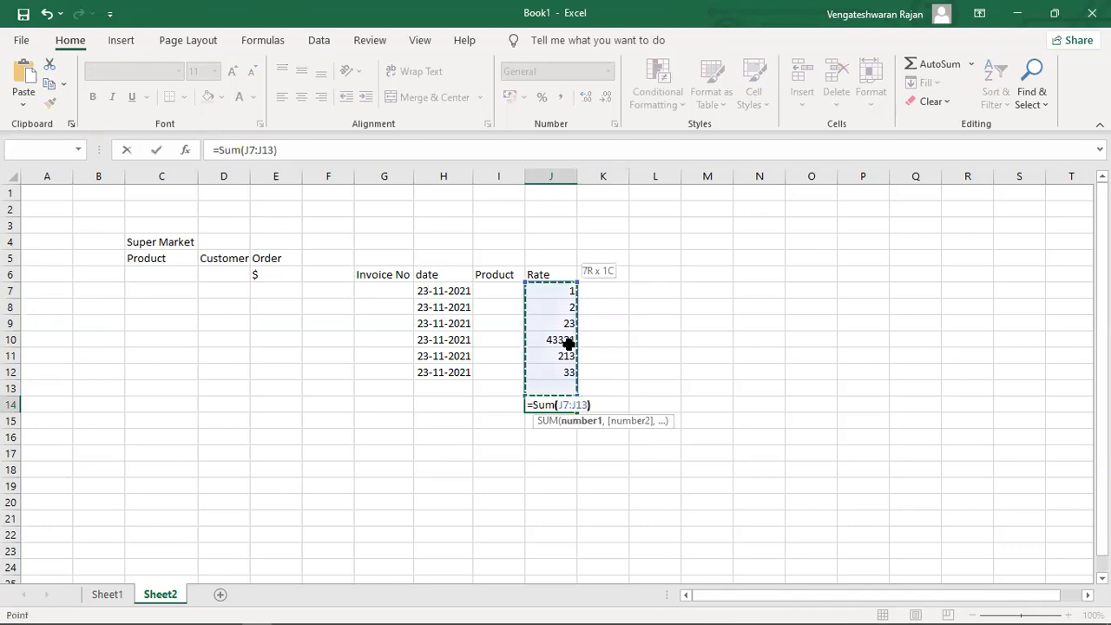
key("Return")
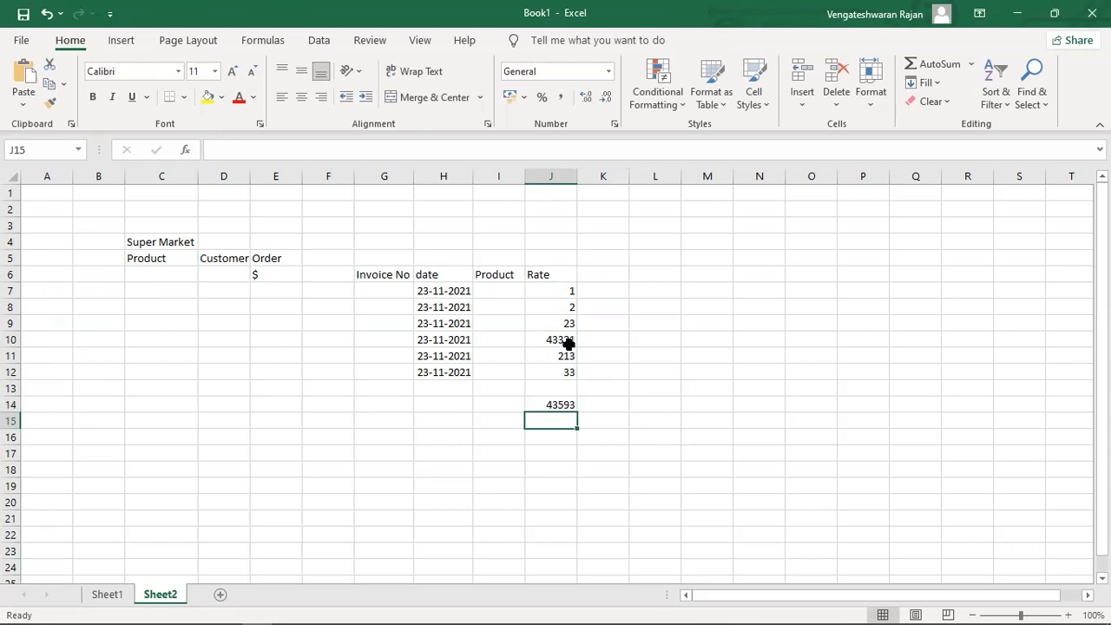
Enter products p1, p2, p1, p3, p2, p3 down cells I7:I12.
key("Left")
key("Left")
key("Up")
key("Up")
key("Up")
key("Up")
key("Up")
key("Up")
key("Right")
key("Up")
key("Up")
type("p1")
key("Return")
type("\\")
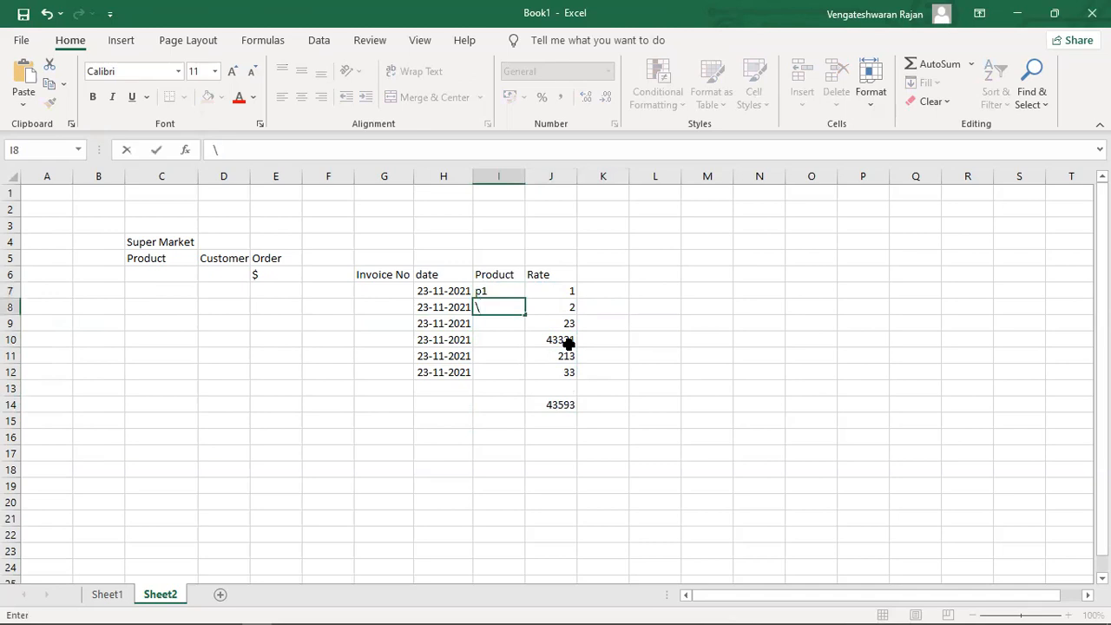
key("BackSpace")
type("p2")
key("Return")
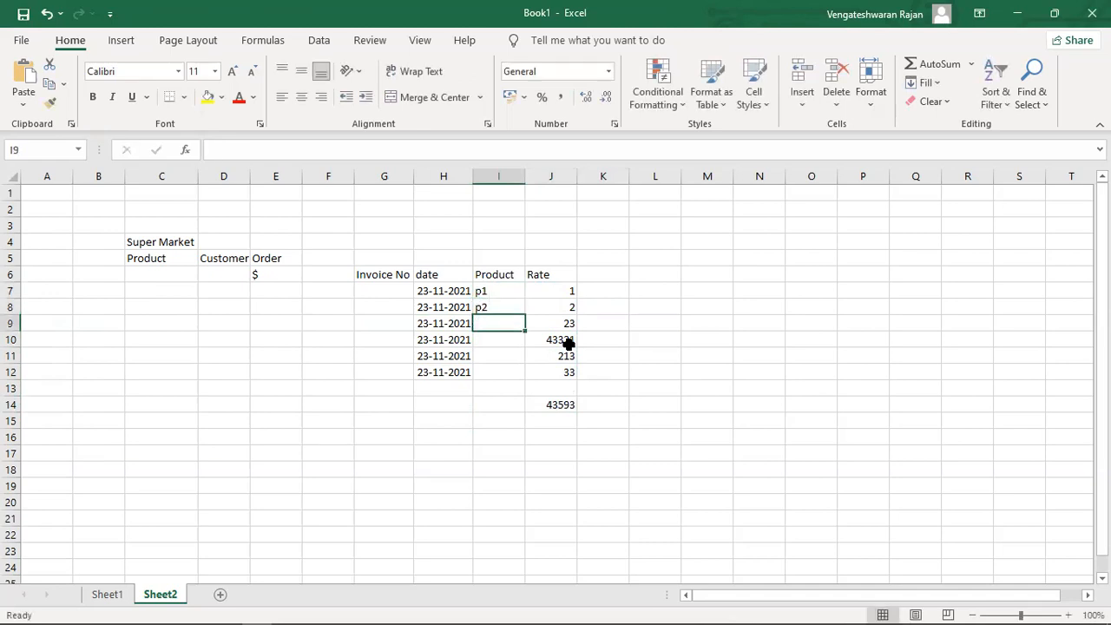
type("p1")
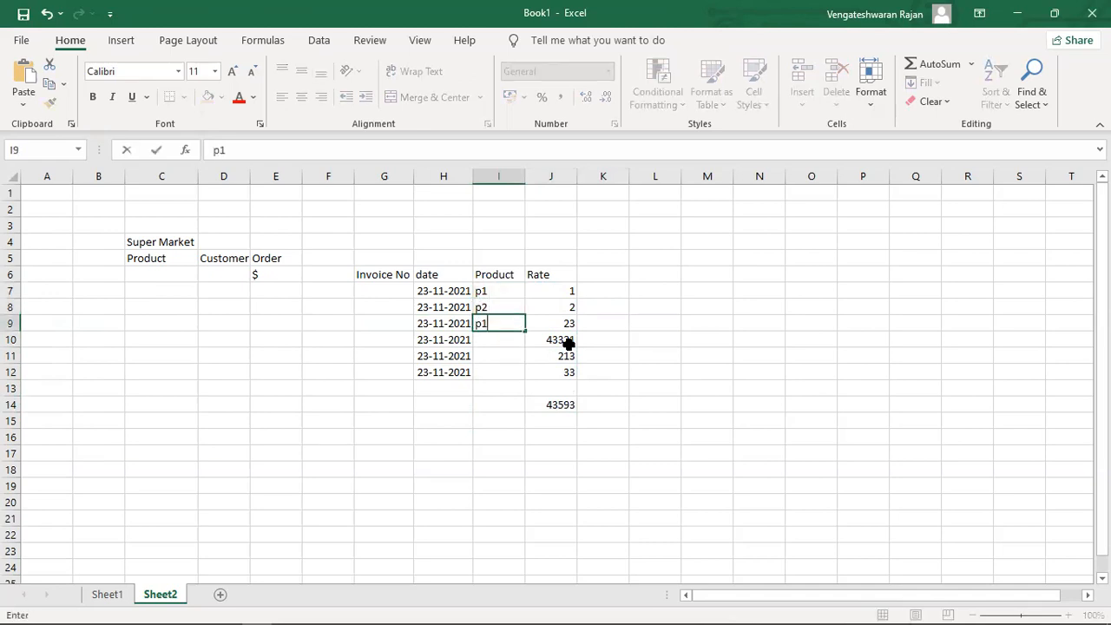
key("Return")
type("p3")
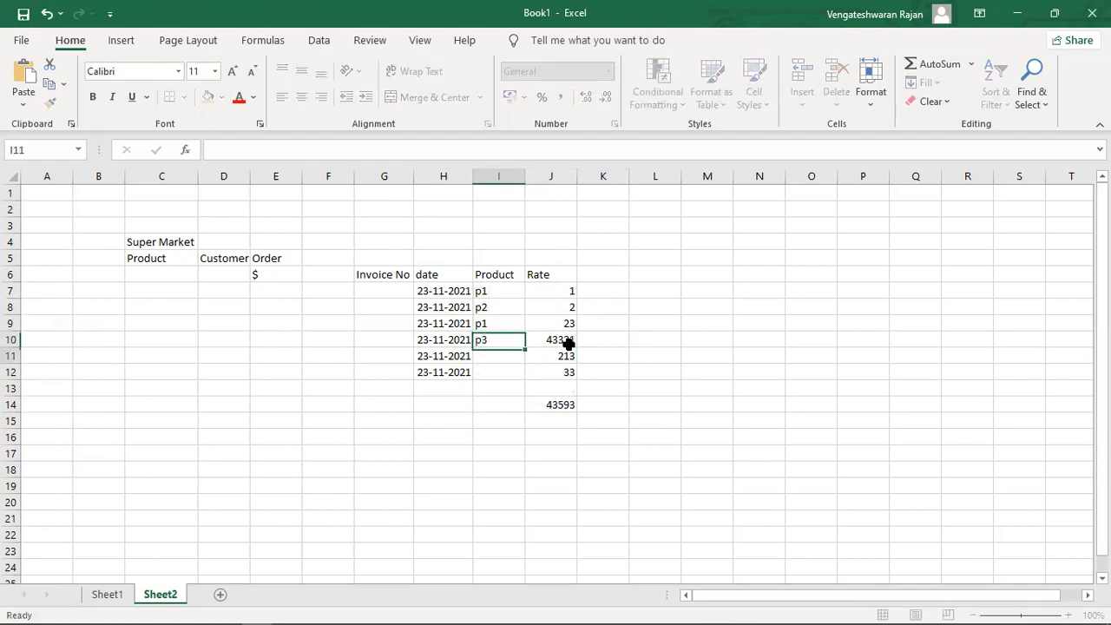
key("Return")
type("p23")
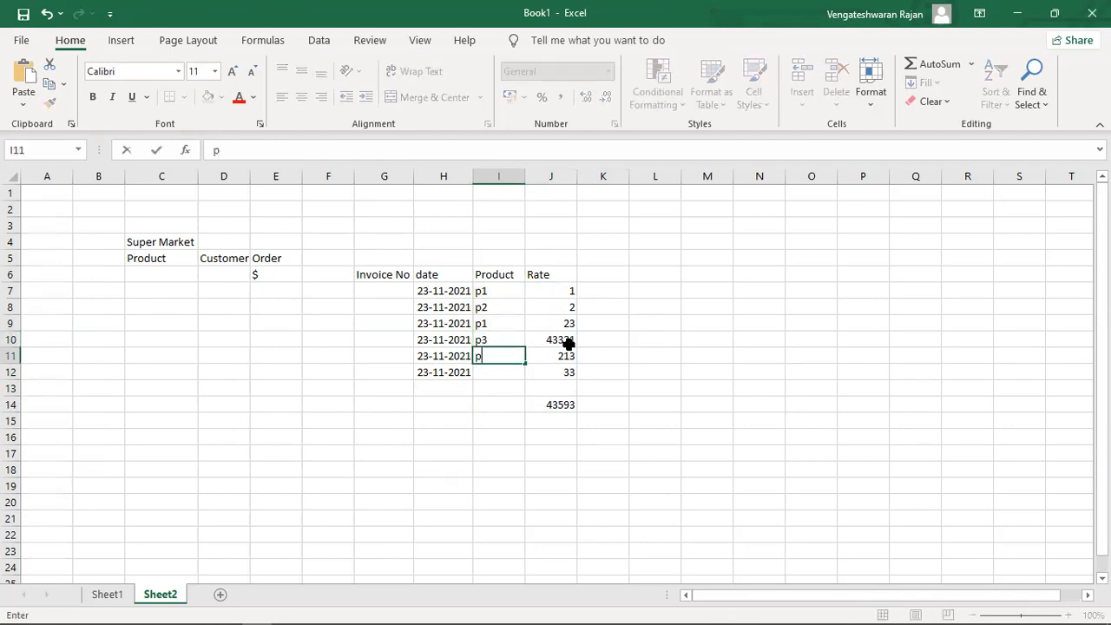
key("BackSpace")
key("Return")
type("p3")
key("Return")
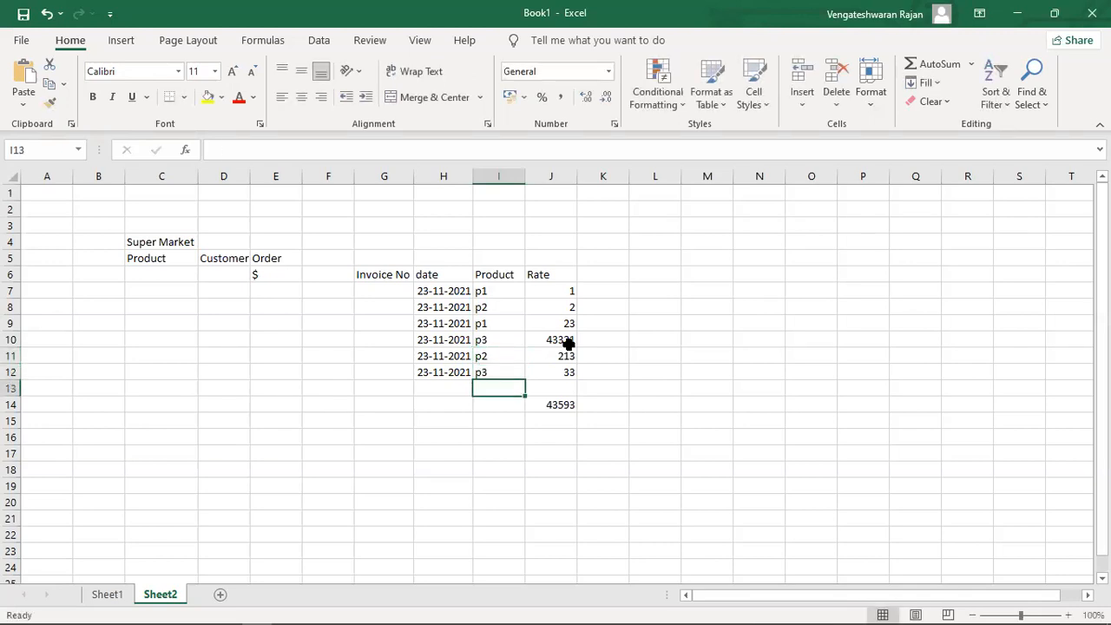
Select the six Rate values in J7:J12.
key("Right")
key("Left")
key("Up")
key("Up")
key("Up")
key("Up")
key("Up")
key("Right")
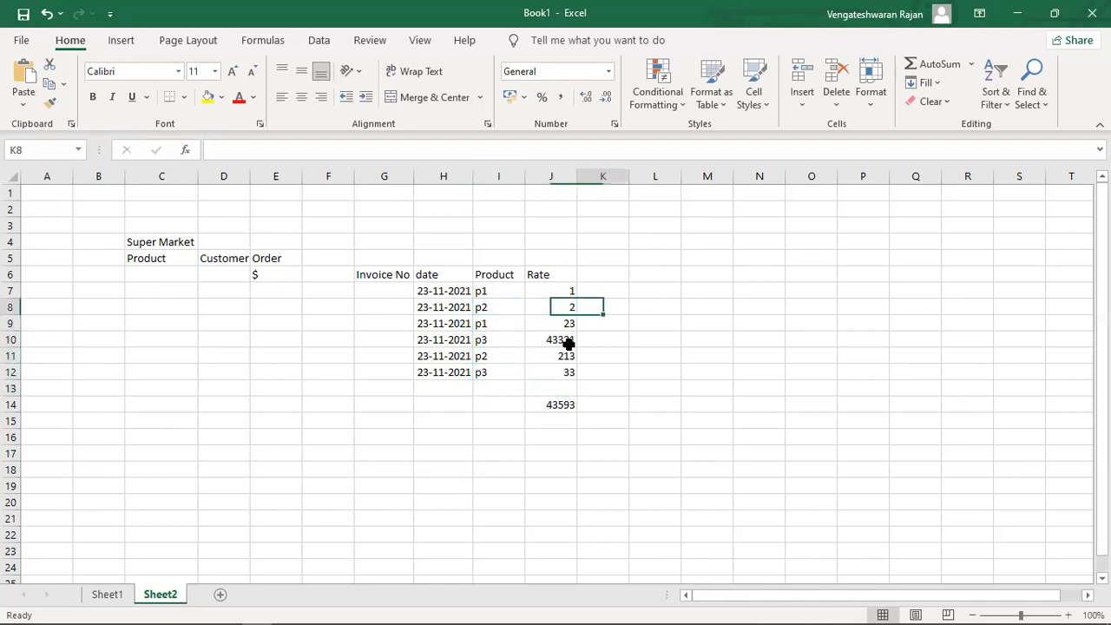
key("Up")
key("shift+Down")
key("shift+Down")
key("shift+Down")
key("shift+Down")
key("shift+Down")
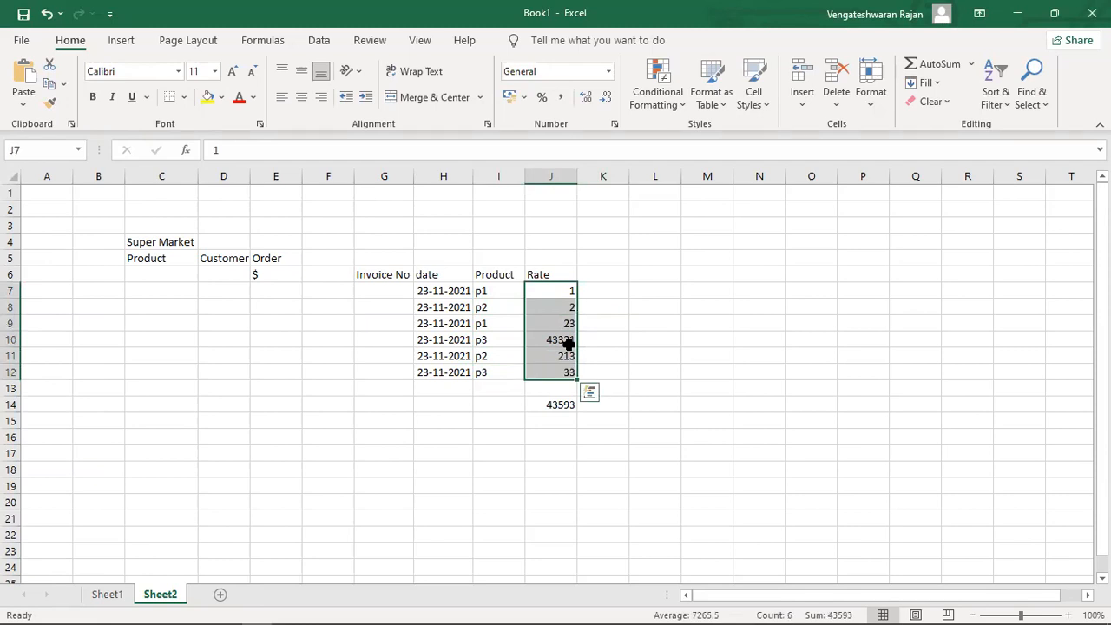
left_click(568, 344)
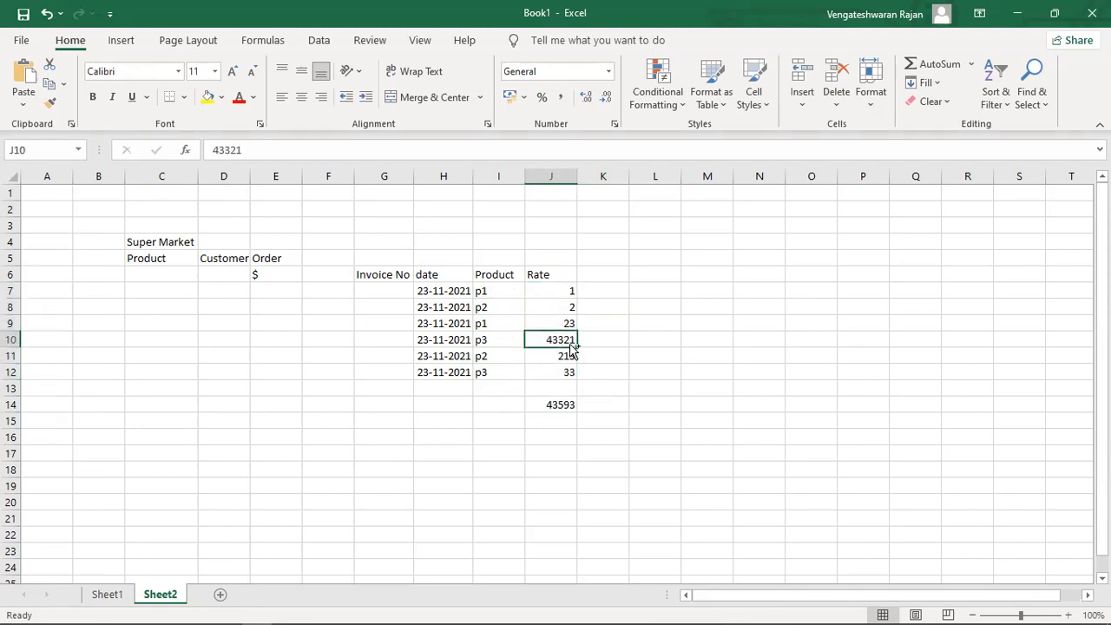
left_click(562, 372, "ctrl")
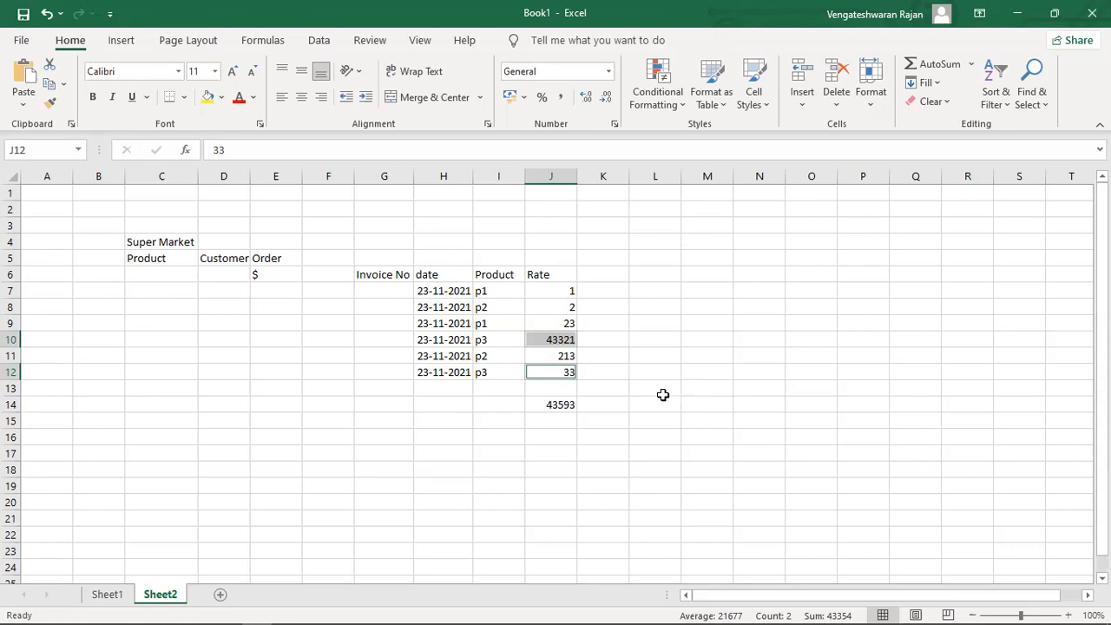
left_click(556, 404)
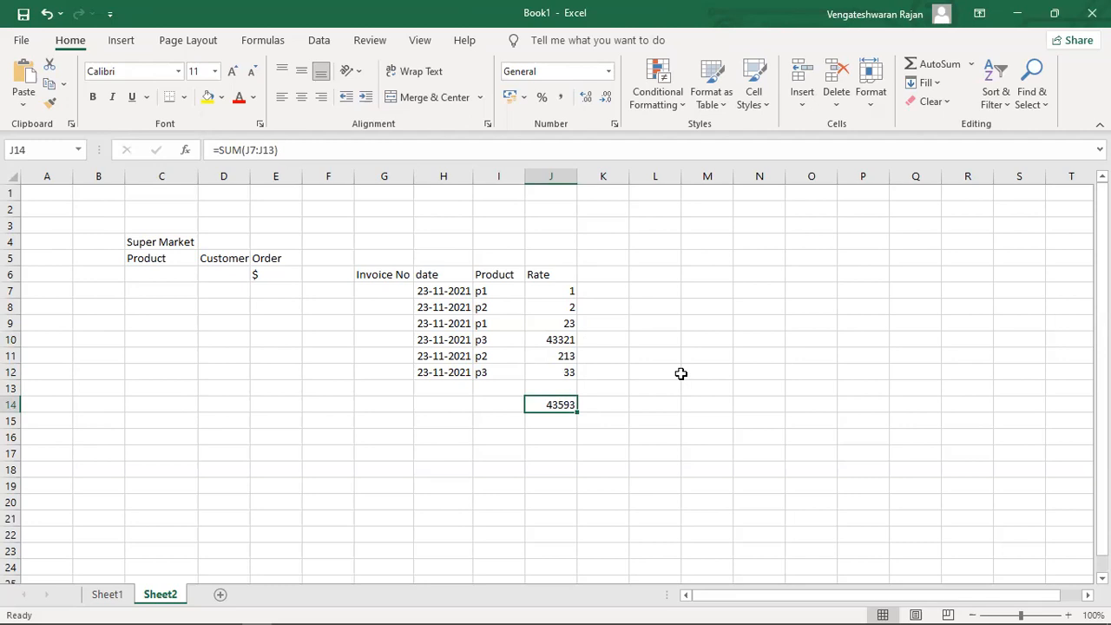
key("Left")
key("Up")
key("Up")
key("Up")
key("Up")
key("Up")
key("Down")
key("Down")
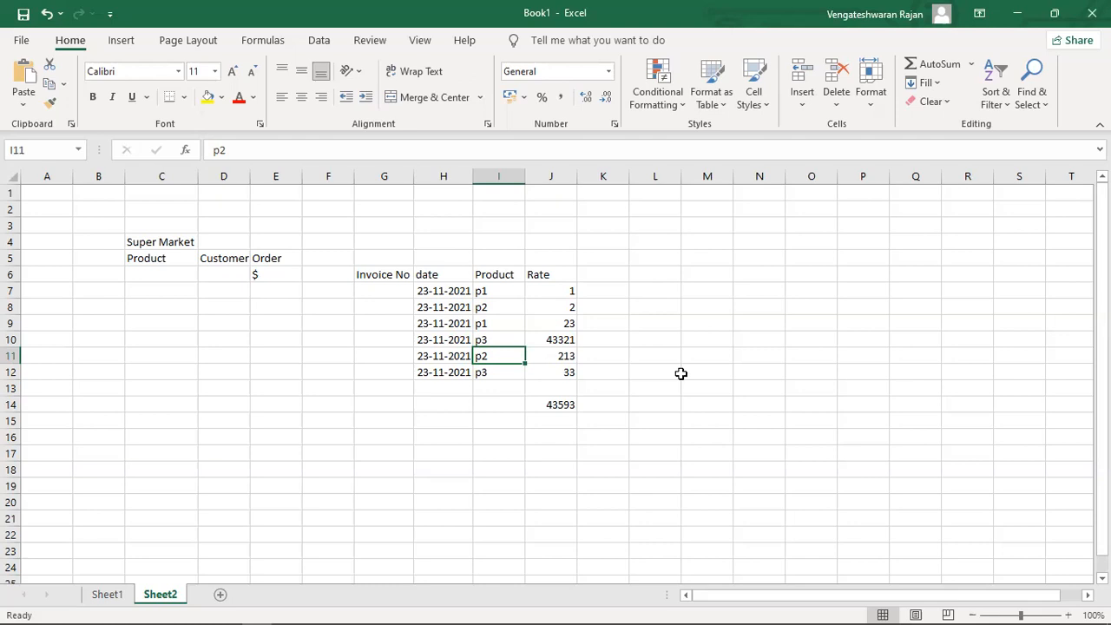
Bold the G6:J6 headers Invoice No, date, Product and Rate, then click an empty cell.
left_click(387, 278)
left_click(573, 275, "shift")
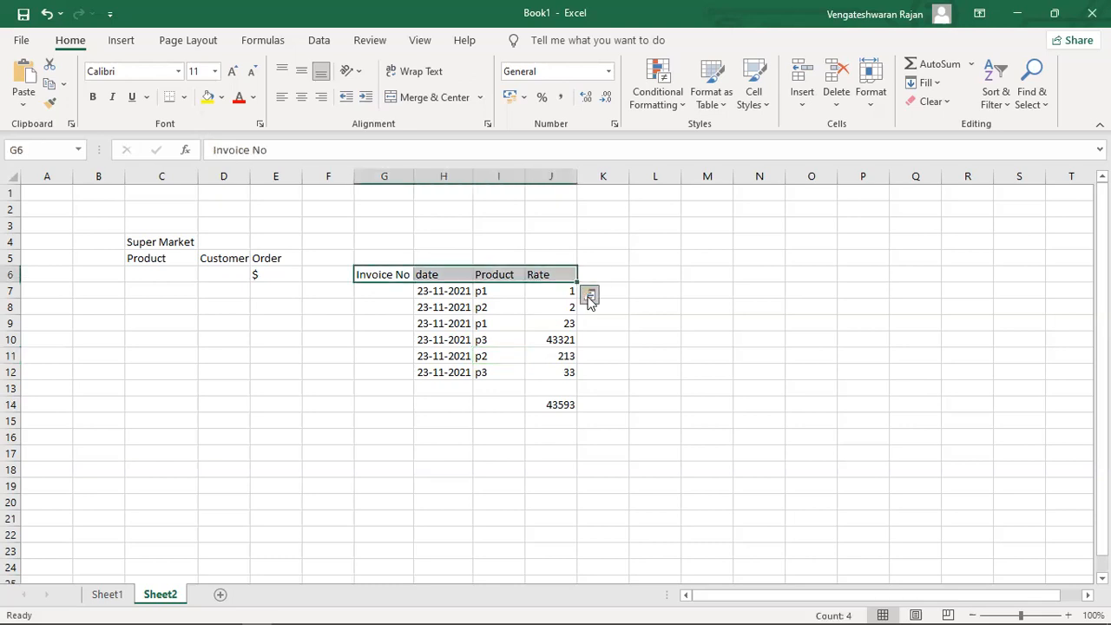
left_click(588, 298)
key("ctrl+b")
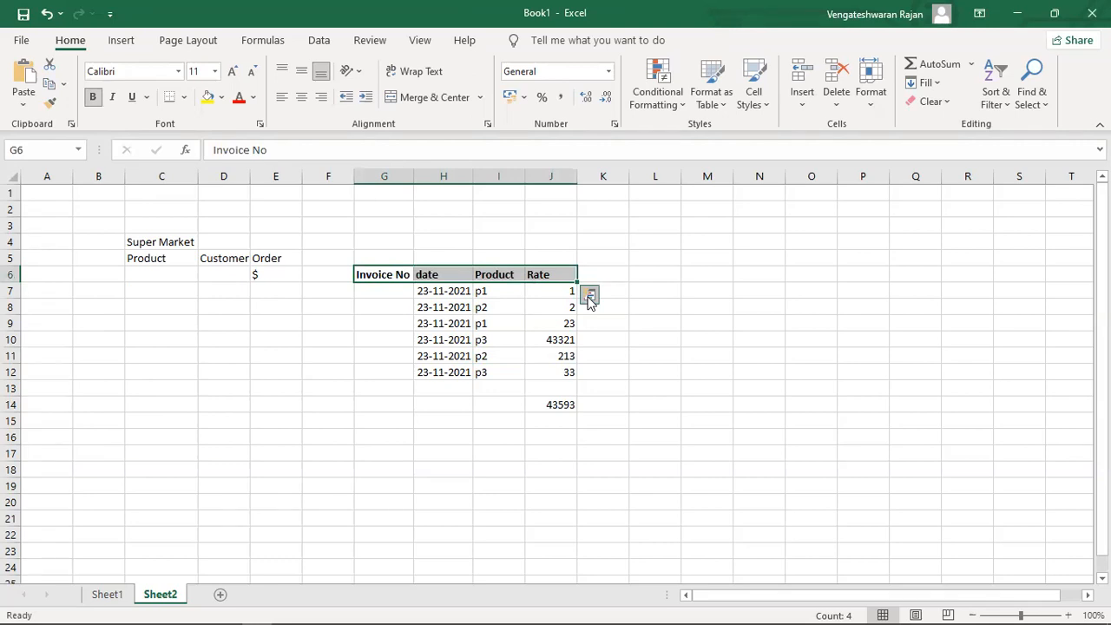
left_click(607, 274)
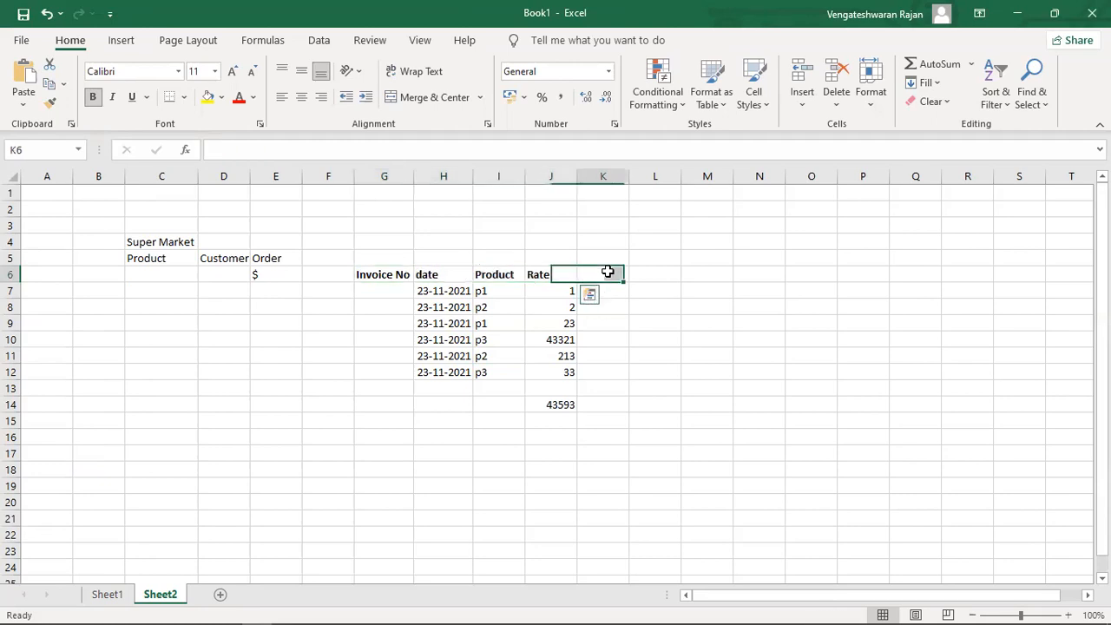
left_click(656, 276)
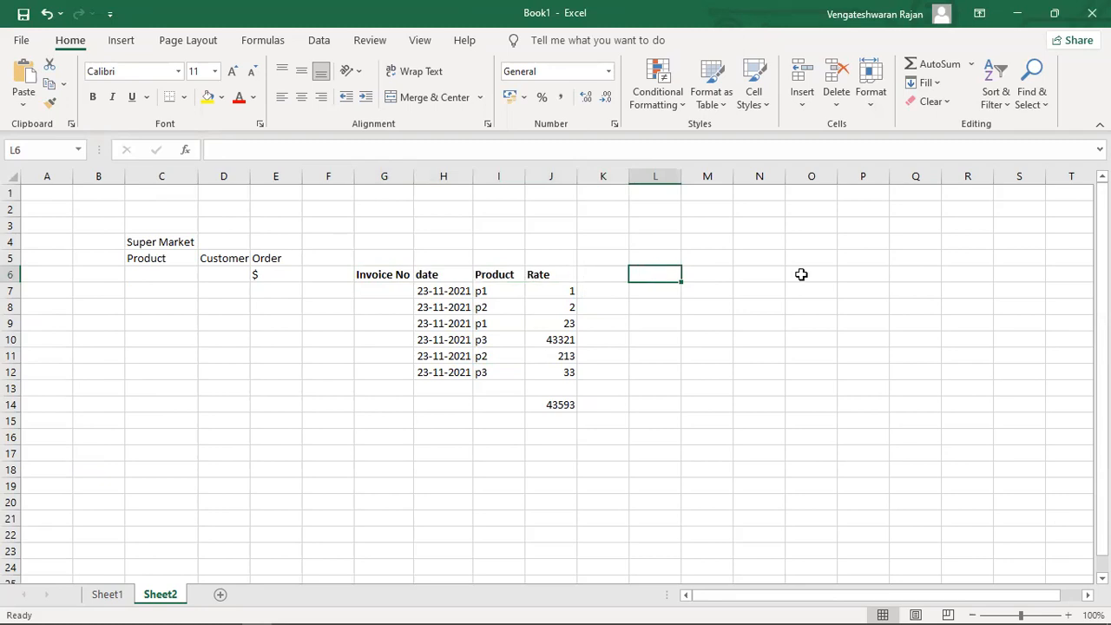
Enter the label OLTP in L6 and OLAP in L7 beneath it.
type("OLTP")
key("Return")
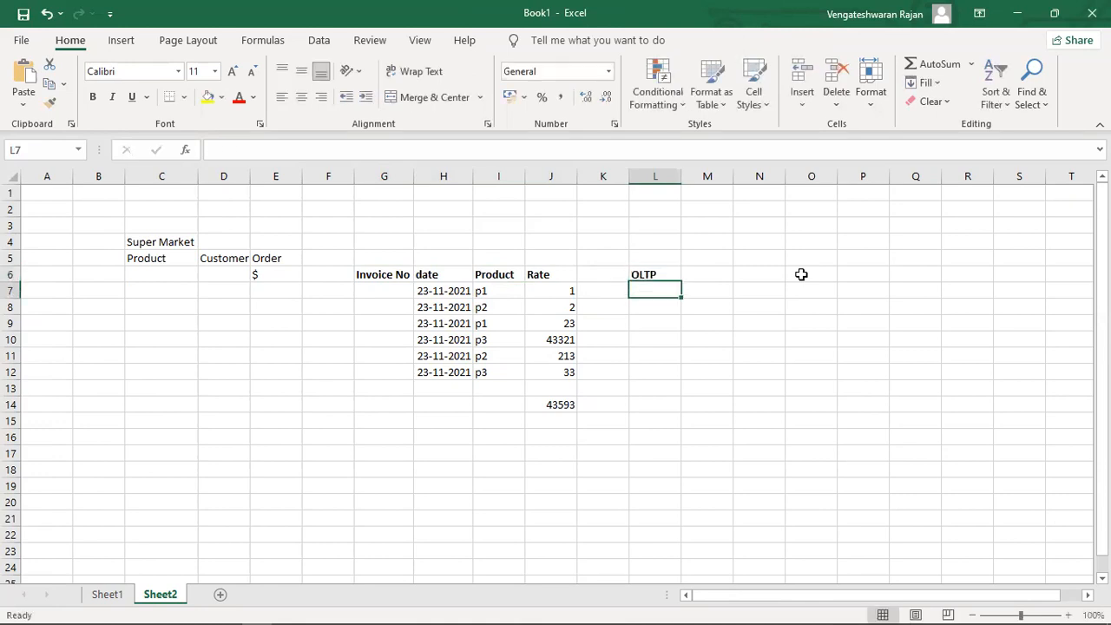
type("OLAP")
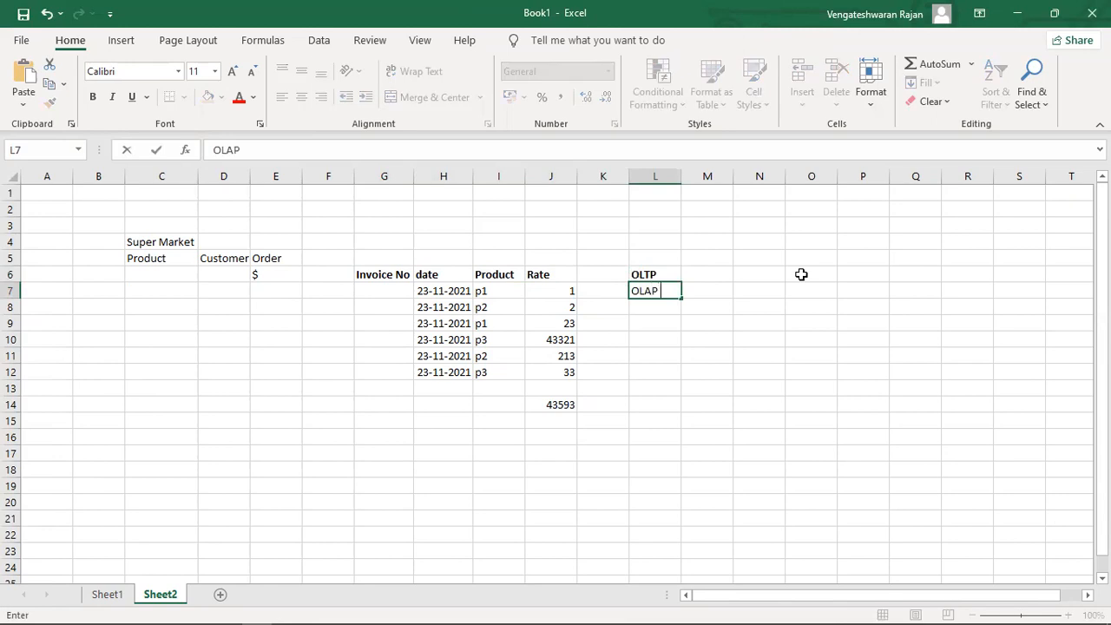
key("Return")
key("Up")
key("Right")
key("Up")
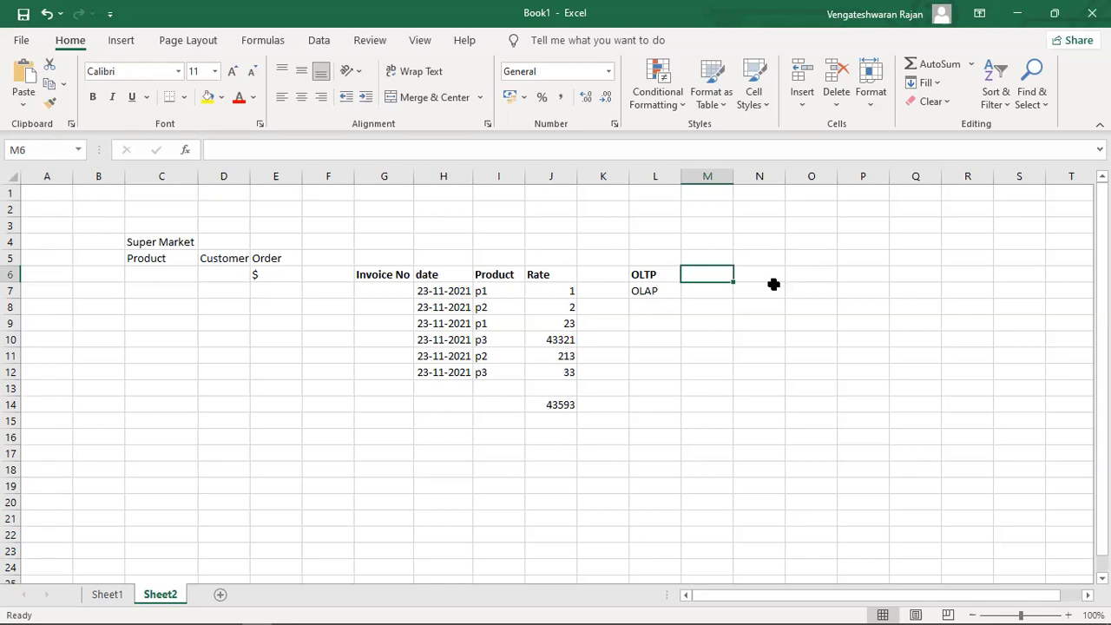
left_click_drag(775, 285, 774, 276)
left_click(829, 276)
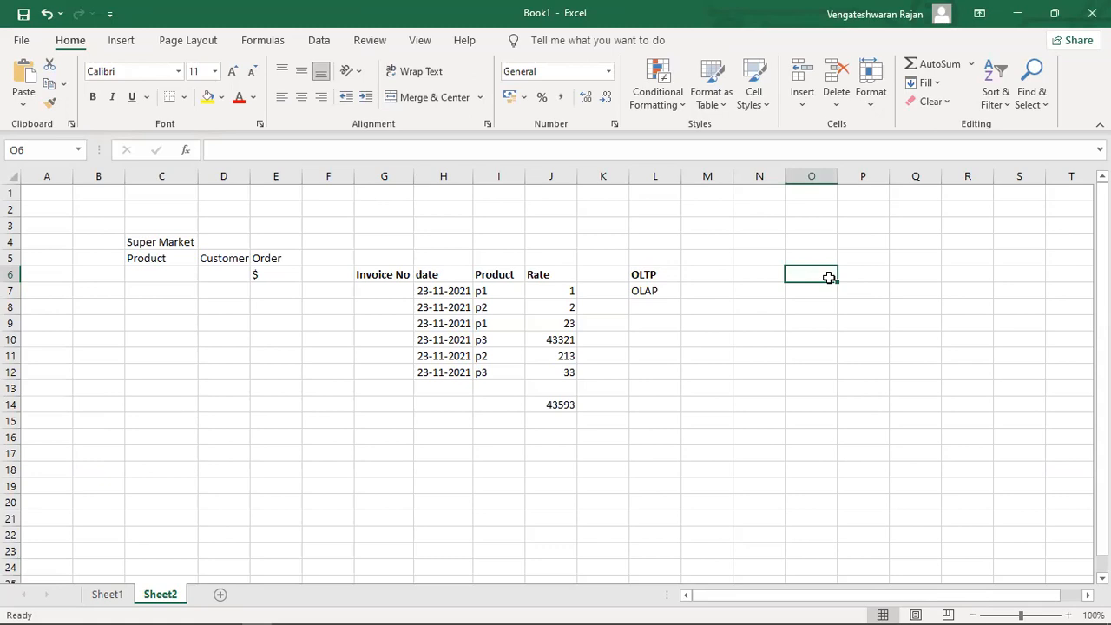
Type the word system into cell O6.
left_click(819, 290)
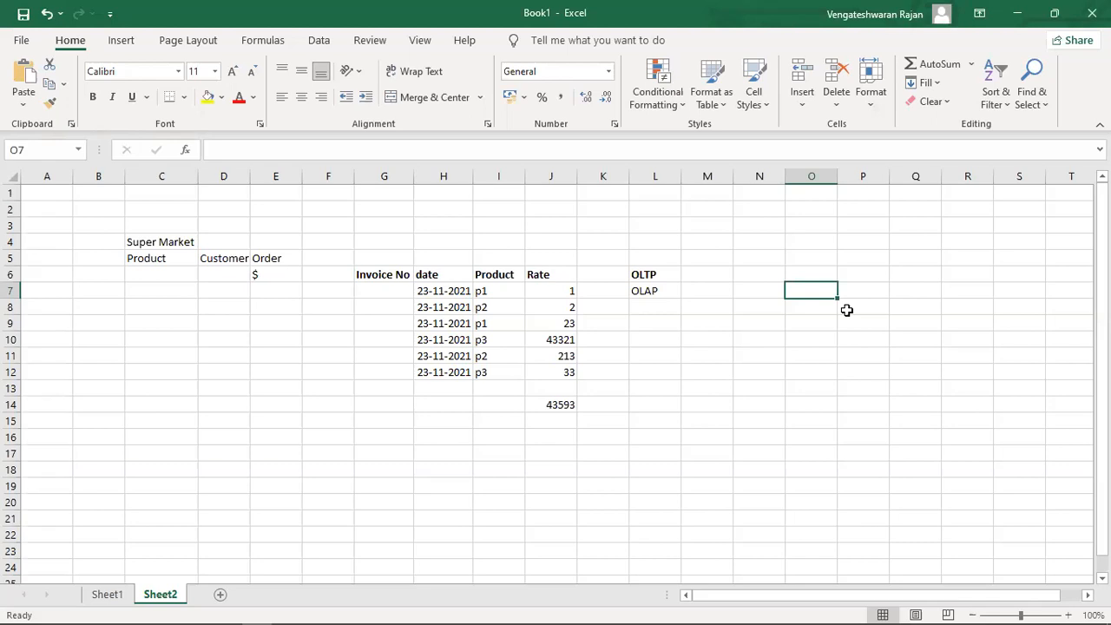
key("Up")
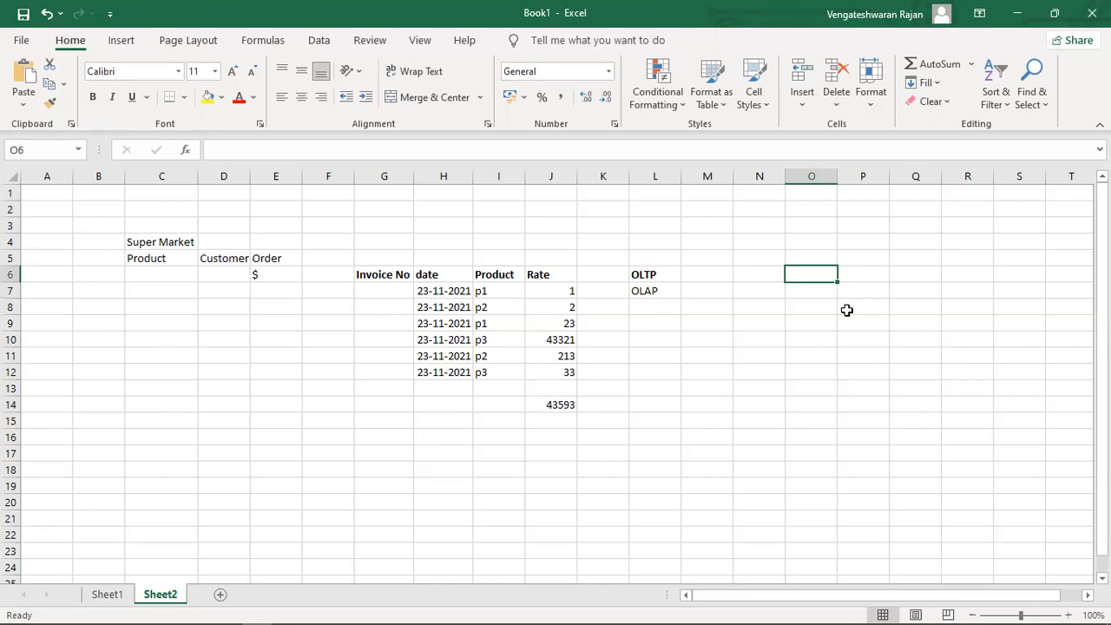
key("shift+Right")
key("shift+Down")
key("shift+Down")
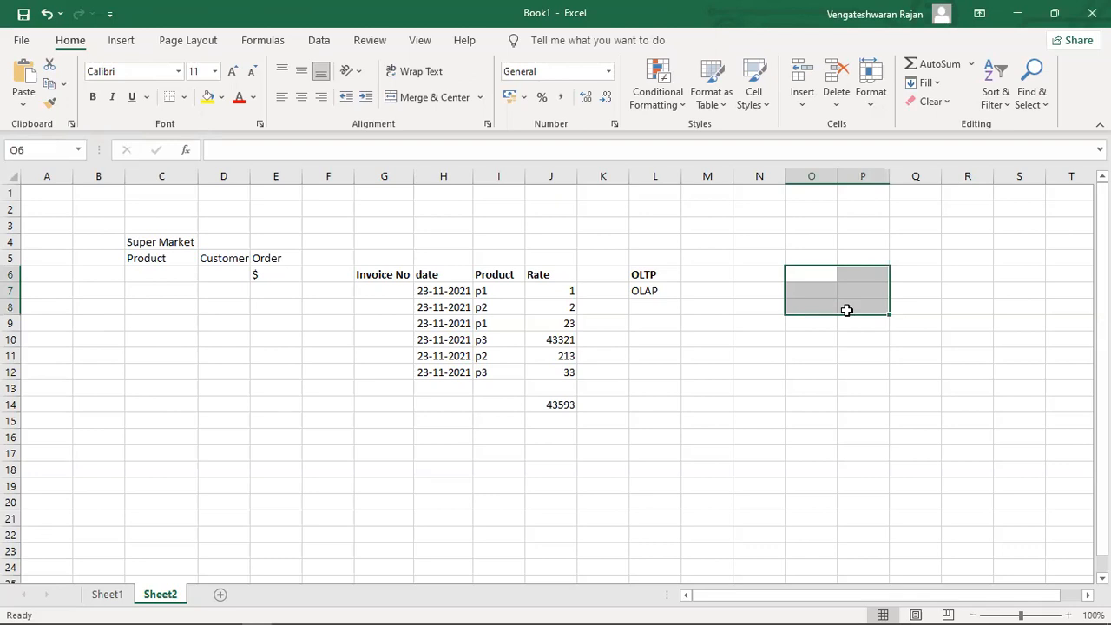
key("Down")
key("Up")
type("syste")
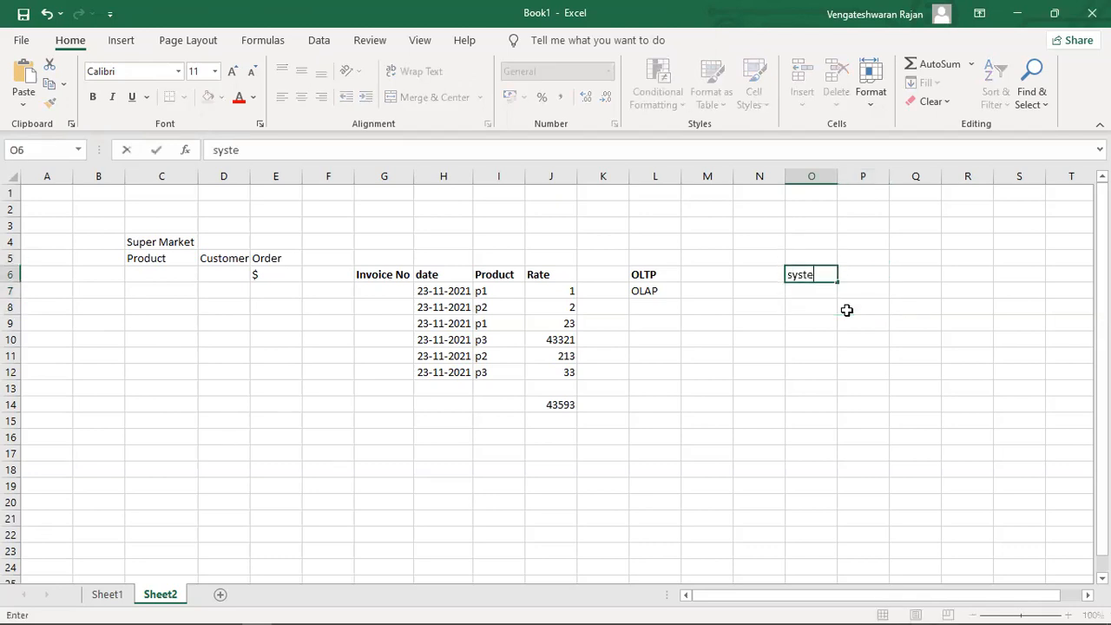
type("m")
key("Return")
Move the active cell over and up to Q4.
key("Up")
key("Right")
key("Right")
key("Right")
key("Up")
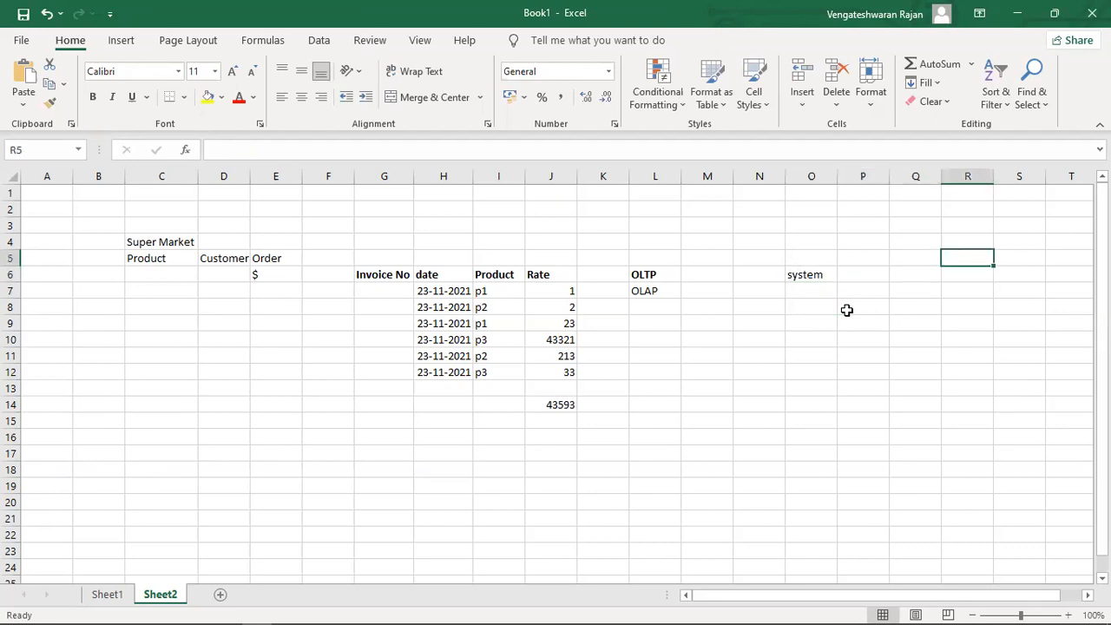
key("Left")
key("Up")
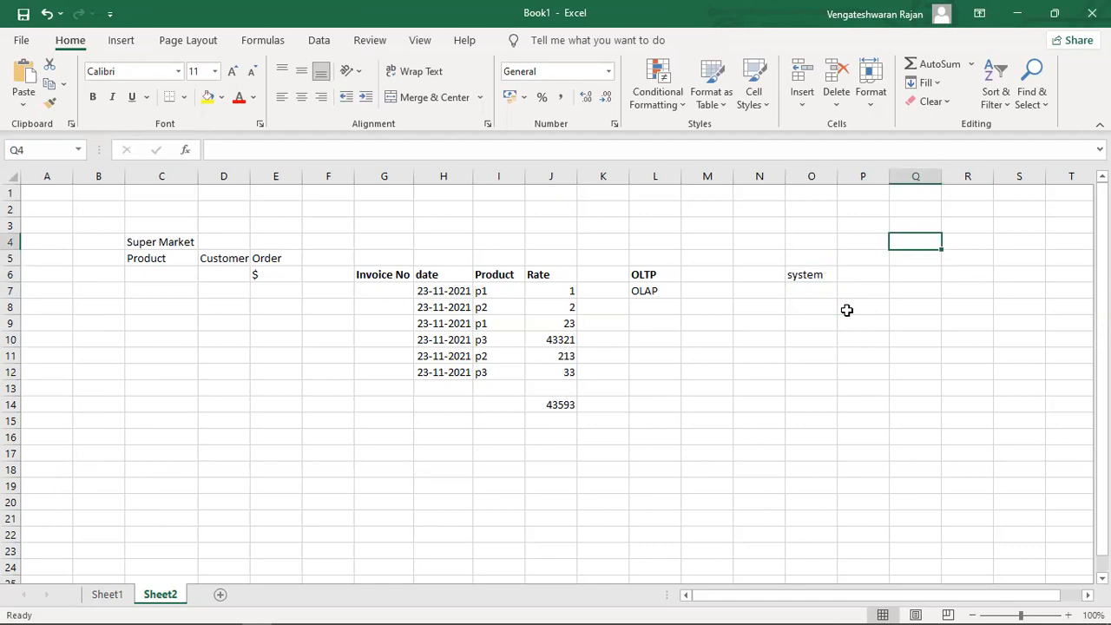
Enter Website in Q4 and the value 100 in R4.
type("Webs")
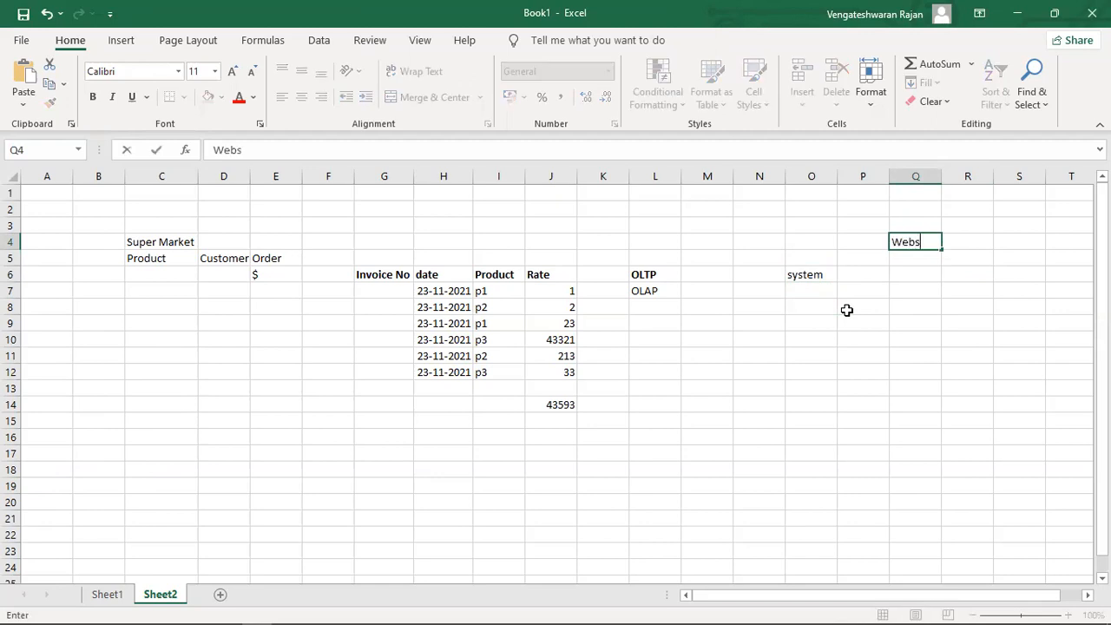
type("ite")
key("Return")
key("Up")
key("Right")
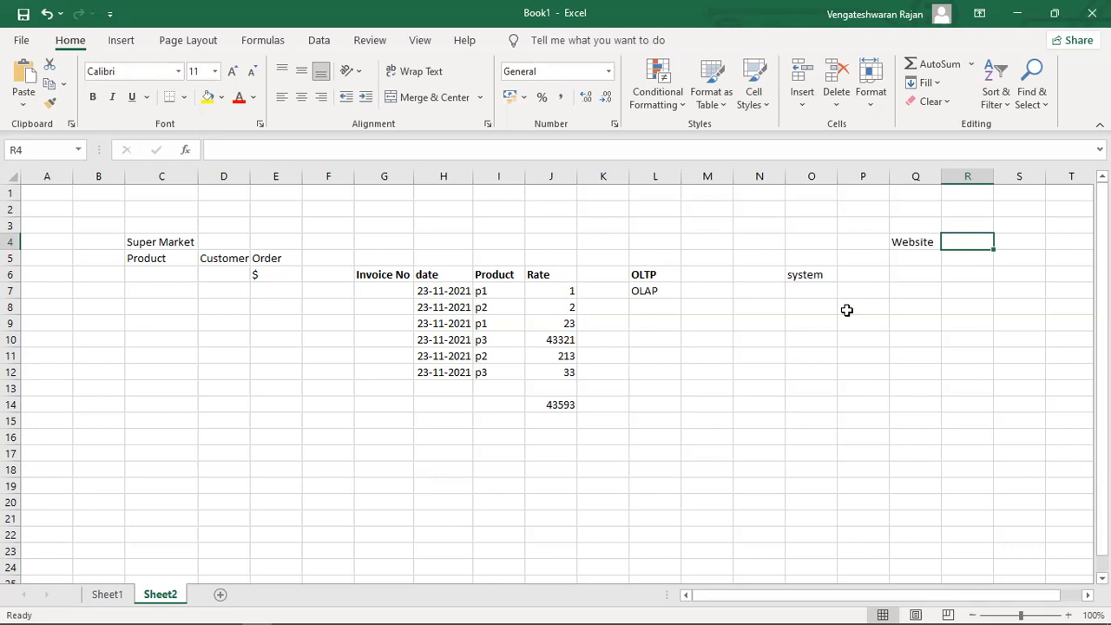
type("10")
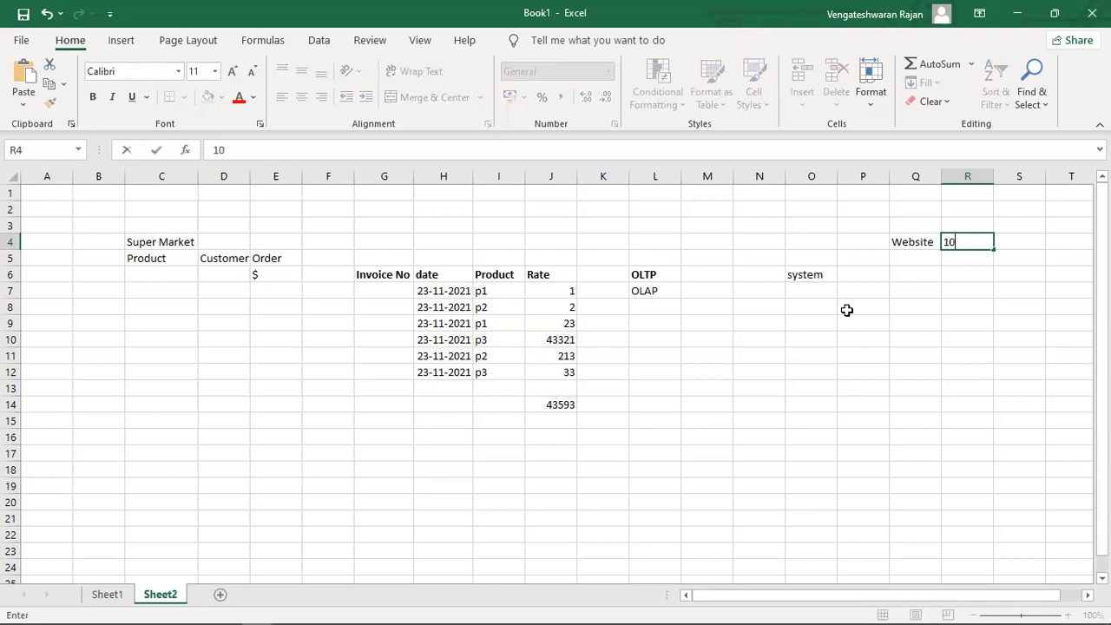
type("000")
key("BackSpace")
key("BackSpace")
key("Return")
key("Up")
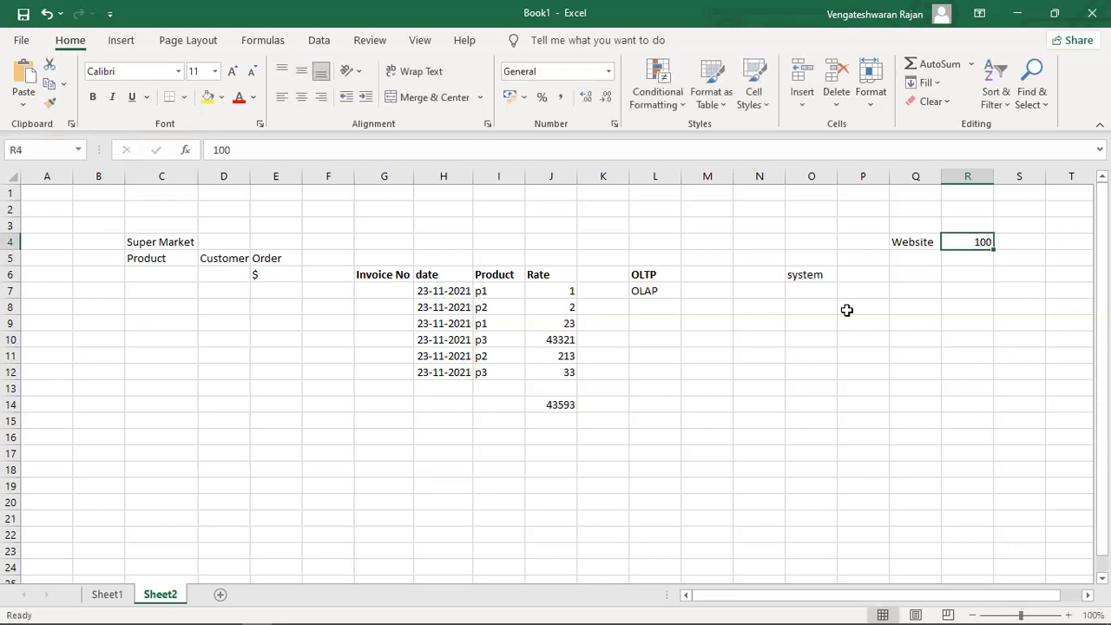
key("Right")
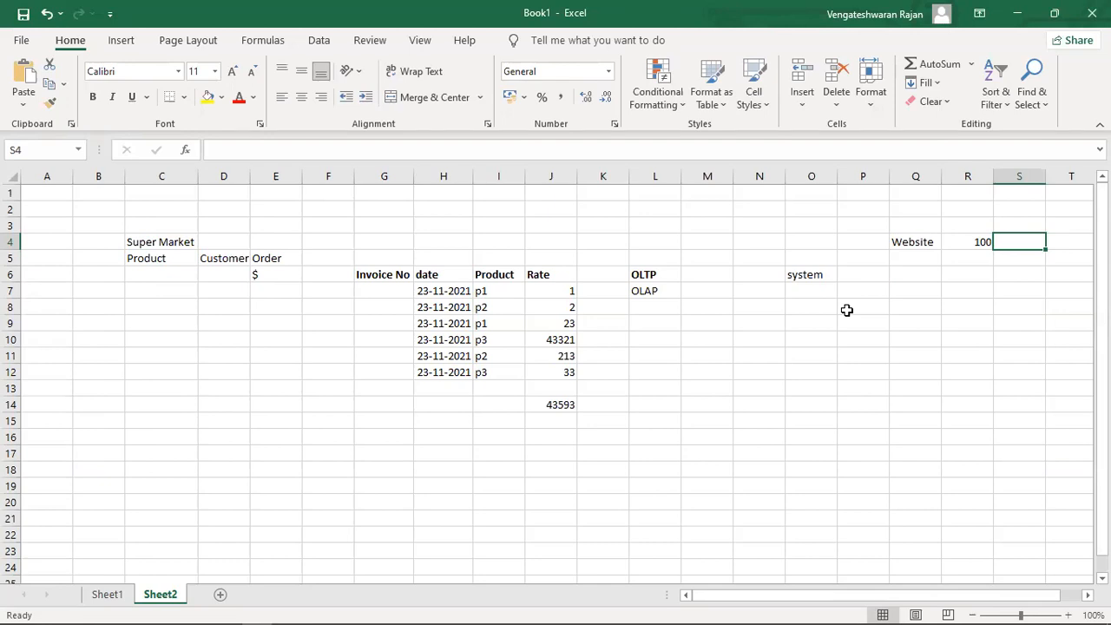
Select the Website label with its value, then move down to Q8.
key("Down")
key("Down")
key("Left")
key("Left")
key("Left")
key("Down")
key("Down")
key("Right")
key("Up")
key("Up")
key("Up")
key("Up")
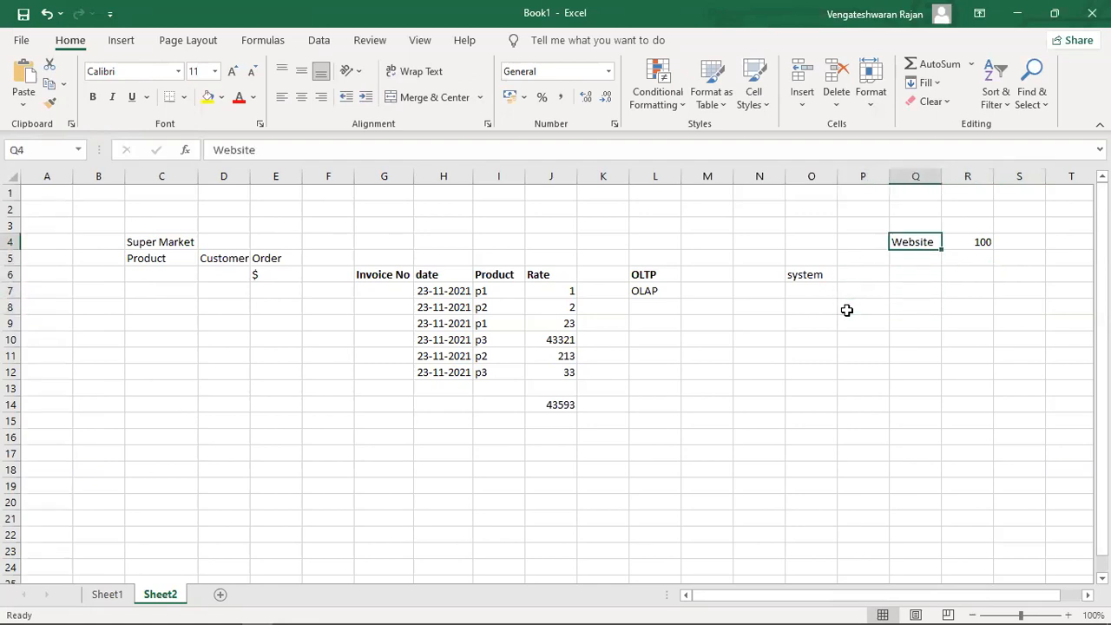
key("shift+Right")
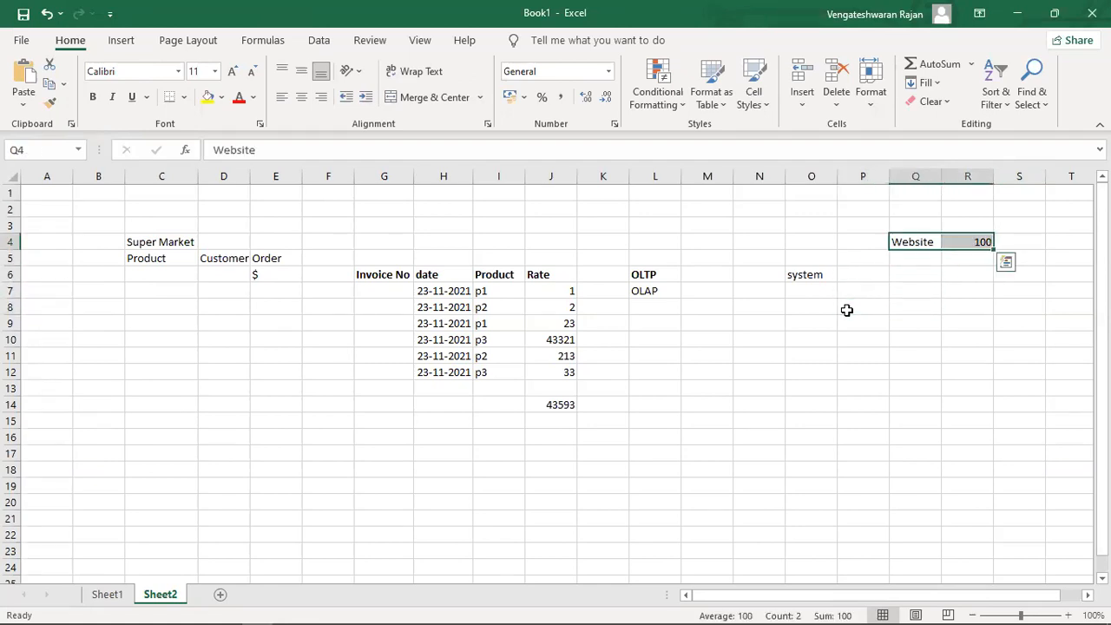
key("Down")
key("Down")
key("Down")
key("Down")
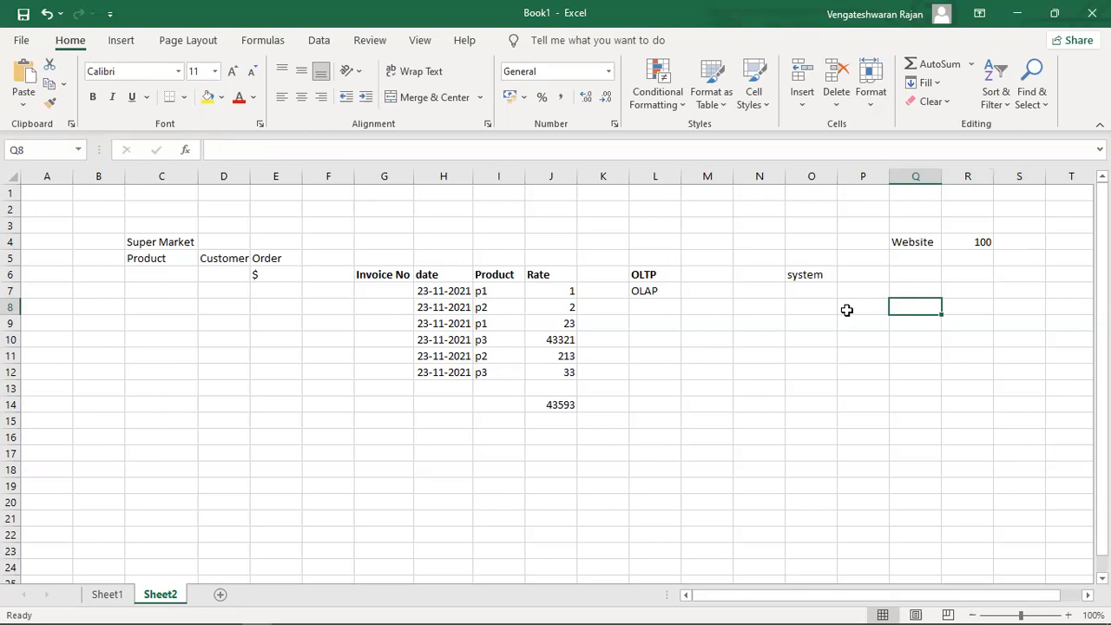
Type the headers S.no, Name, profile Name and Mail across L9:O9.
key("Left")
key("Left")
key("Left")
key("Left")
key("Left")
key("Down")
key("Up")
key("Down")
key("shift+Right")
key("shift+Right")
key("shift+Right")
key("shift+Right")
key("Left")
key("Right")
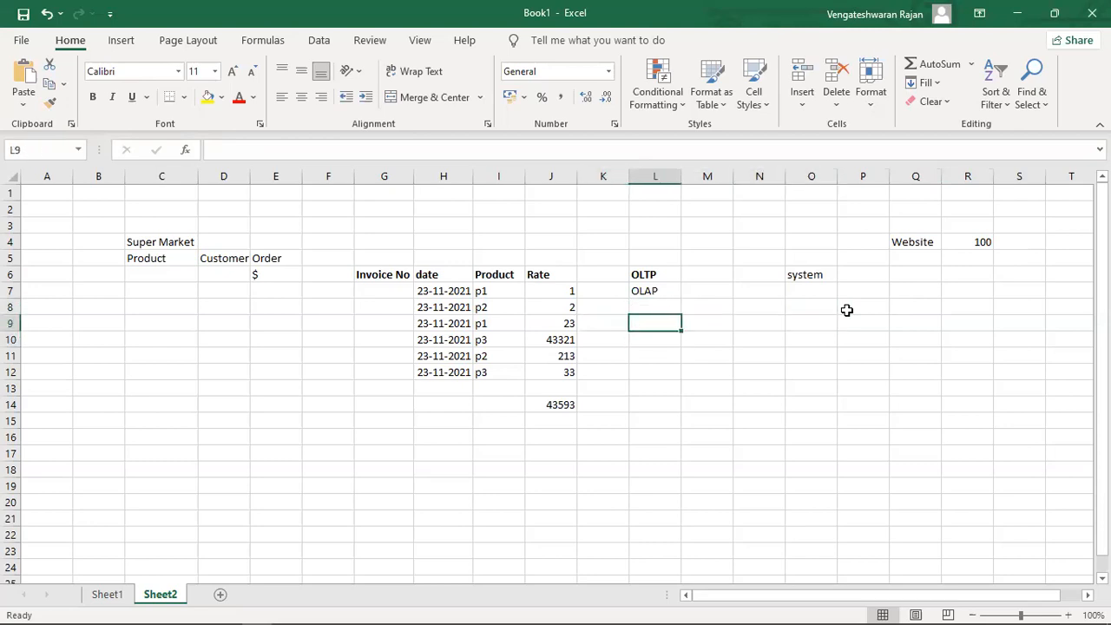
type("S.no")
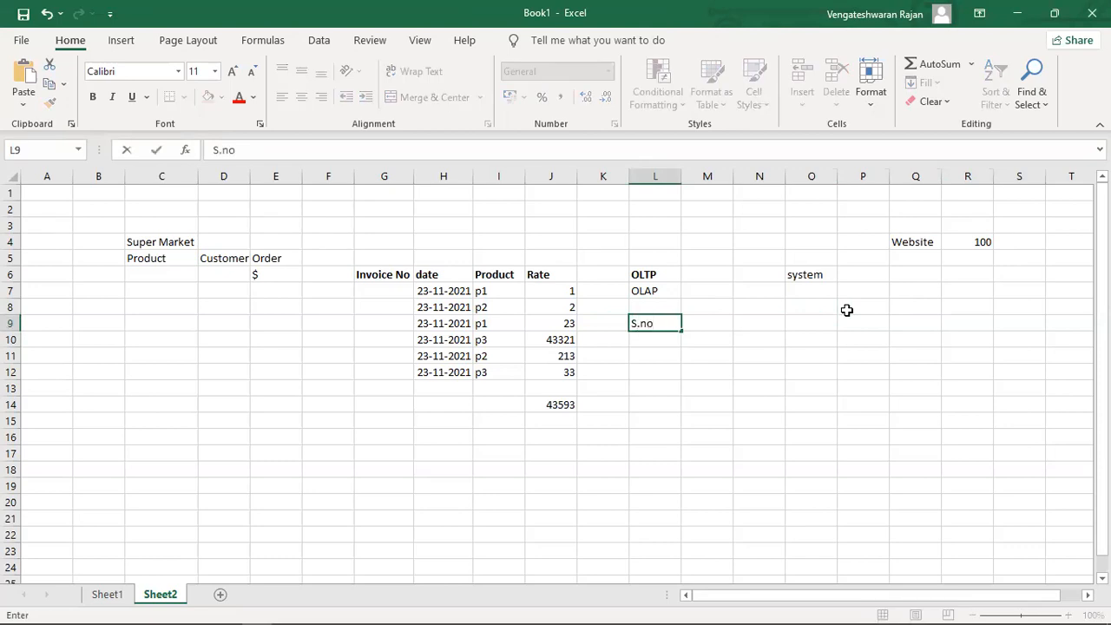
key("Tab")
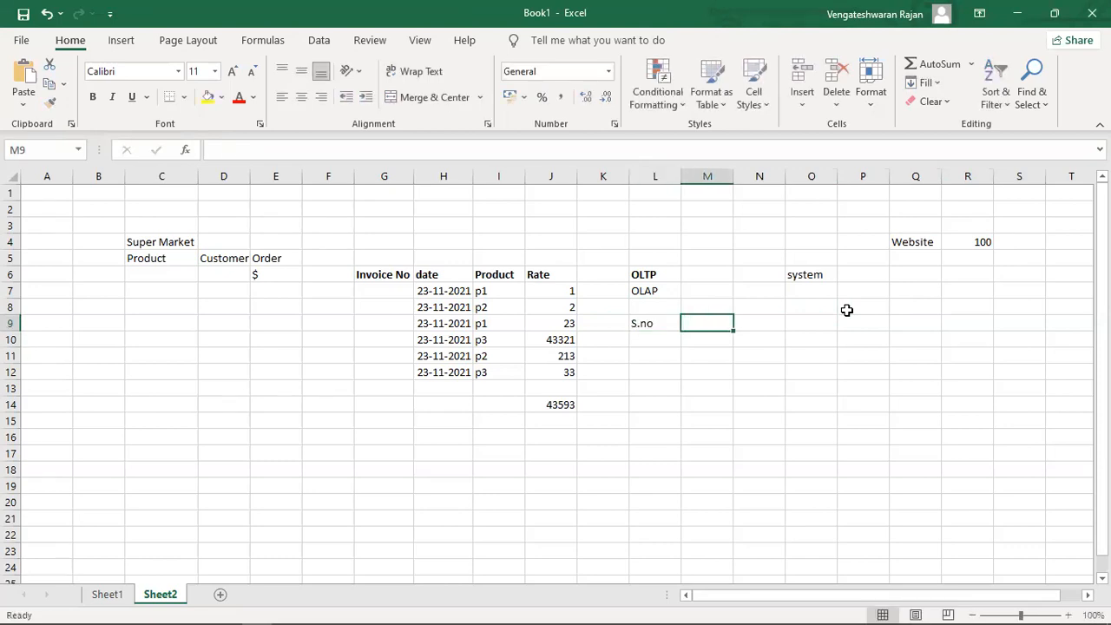
type("Nasm")
key("BackSpace")
key("BackSpace")
type("me")
key("Tab")
type("profil")
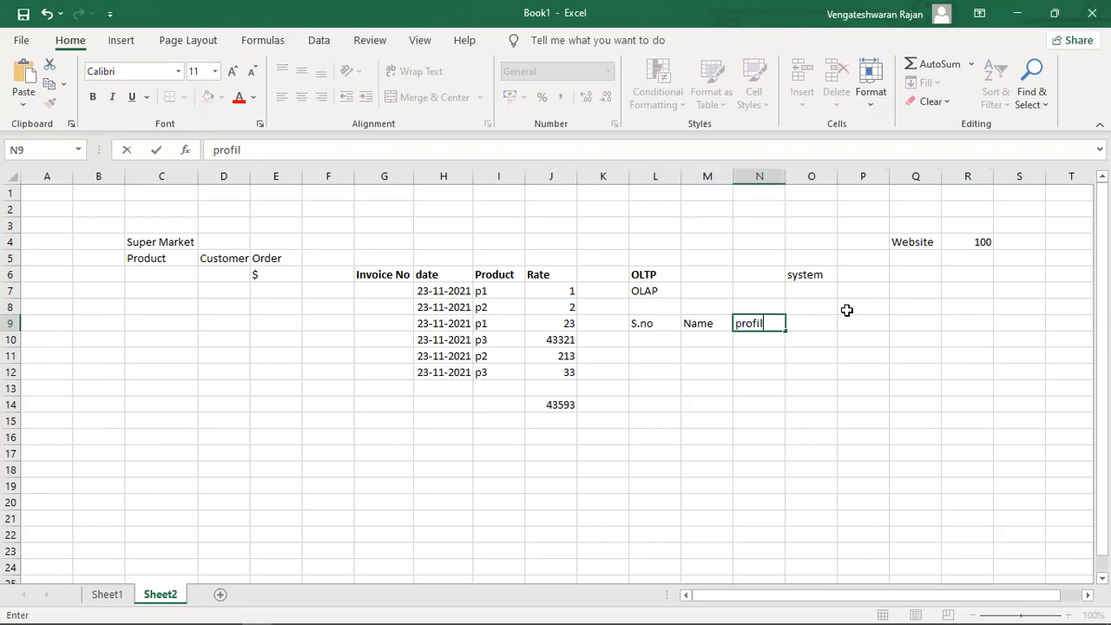
type("e Name")
key("Tab")
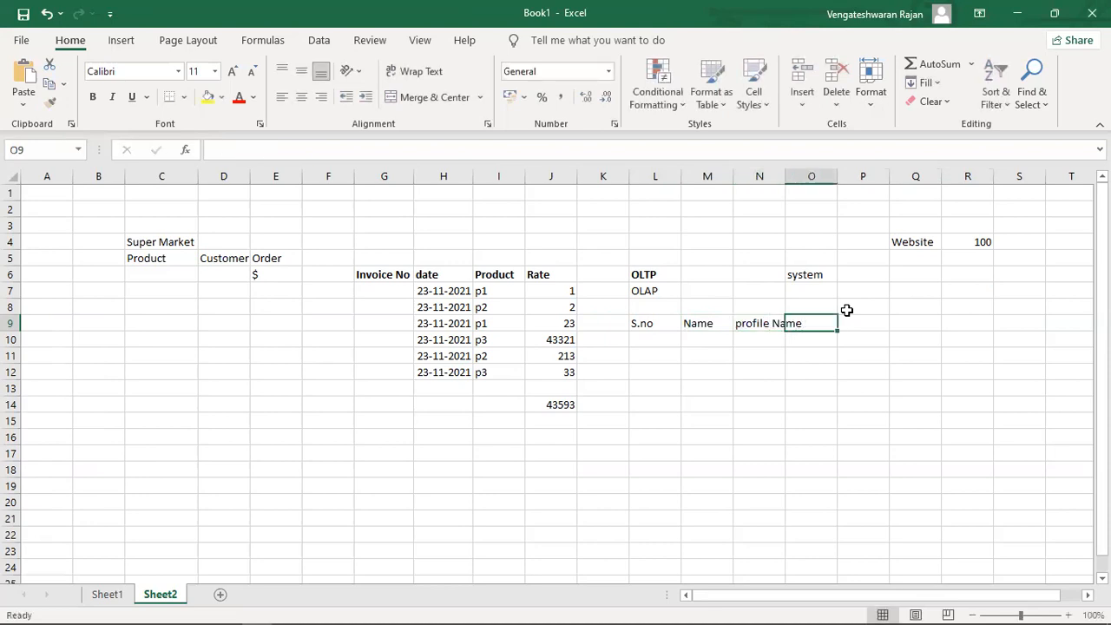
type("Mail")
key("Return")
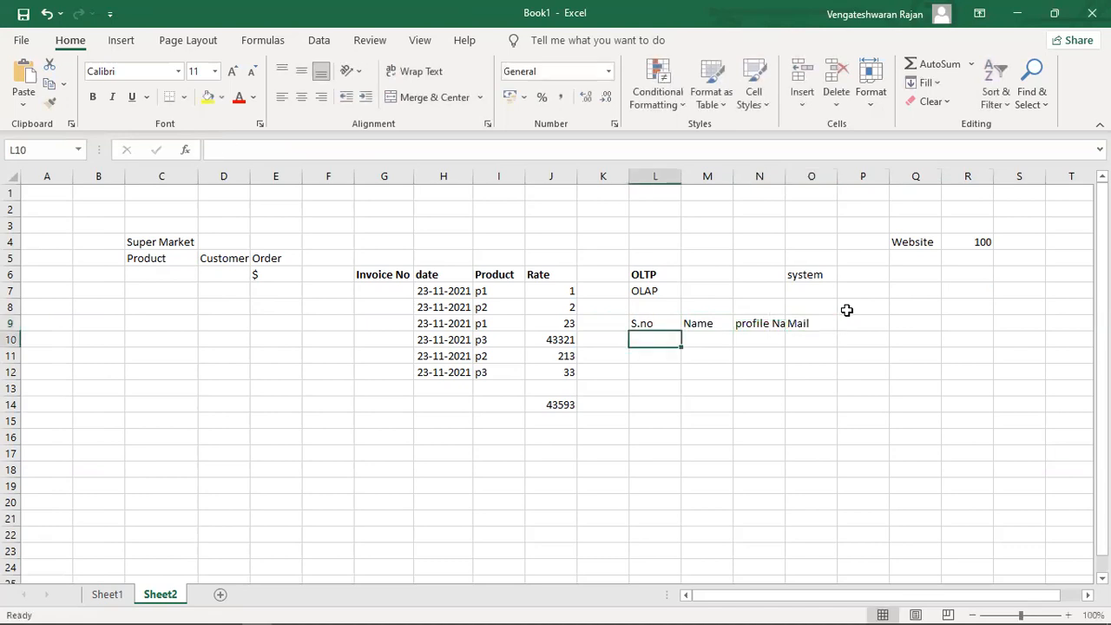
Fill row 10 with serial number 1, the person's name, profile name and e-mail address.
type("1")
key("Tab")
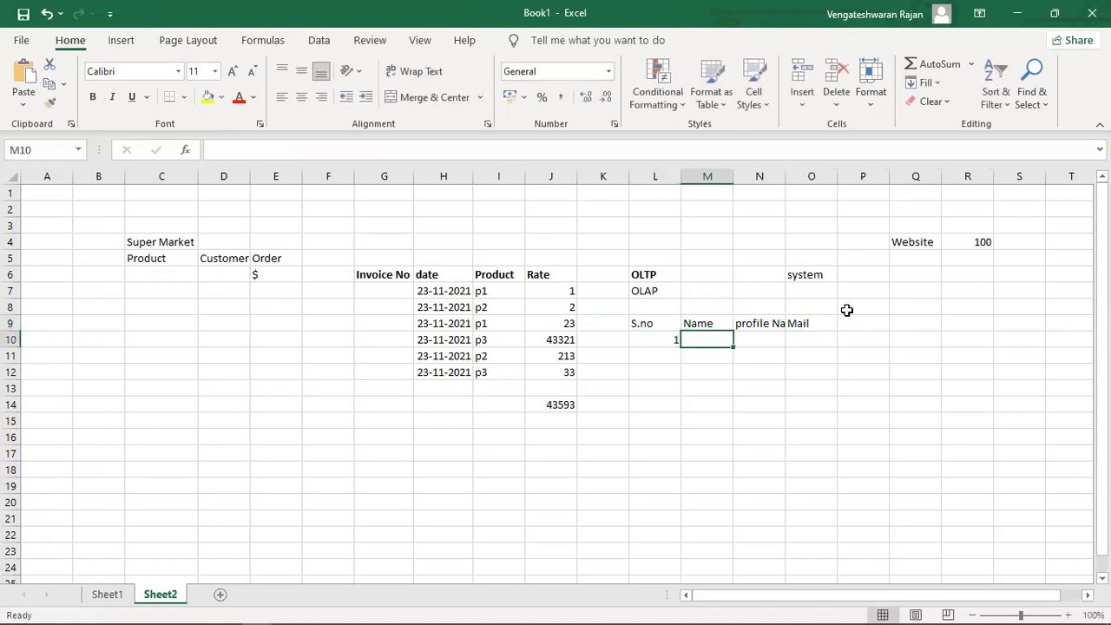
type("manjoi")
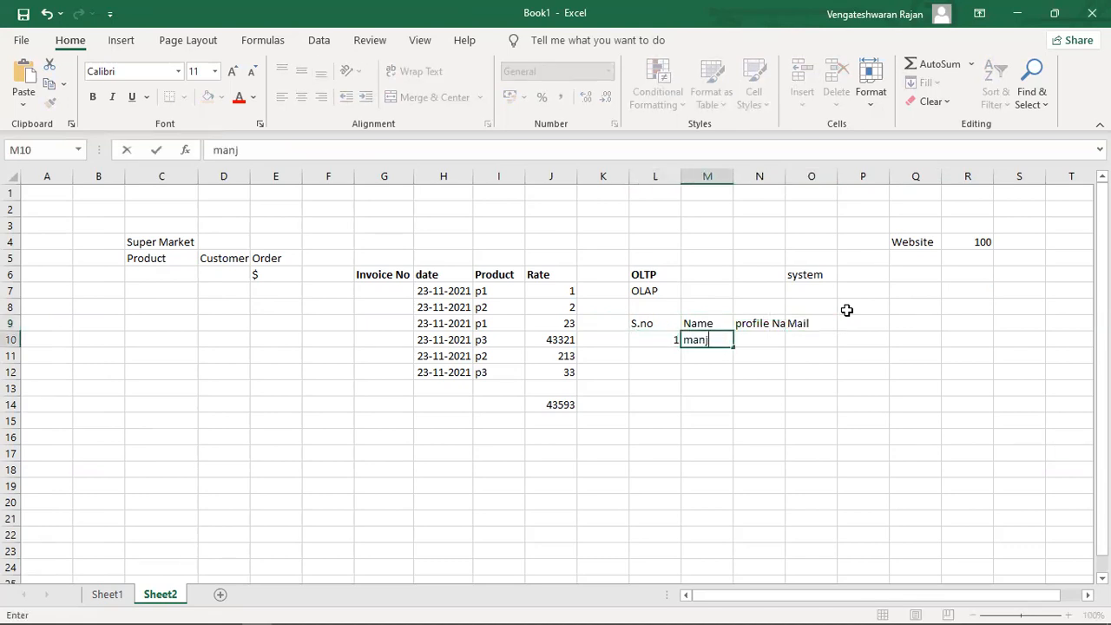
key("BackSpace")
key("BackSpace")
key("BackSpace")
type("oj")
key("Tab")
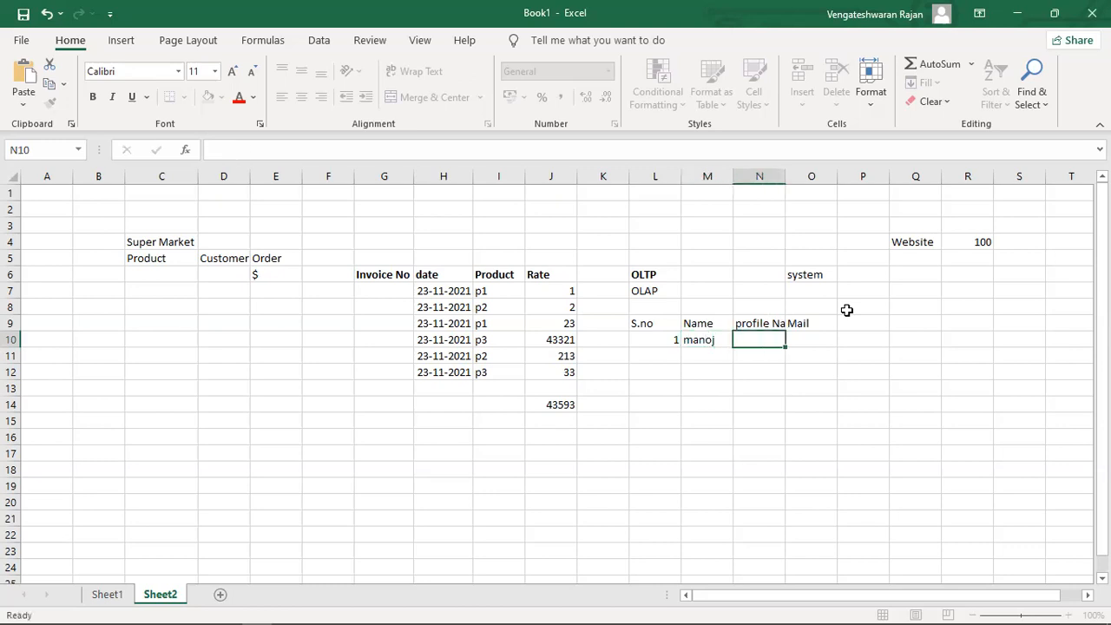
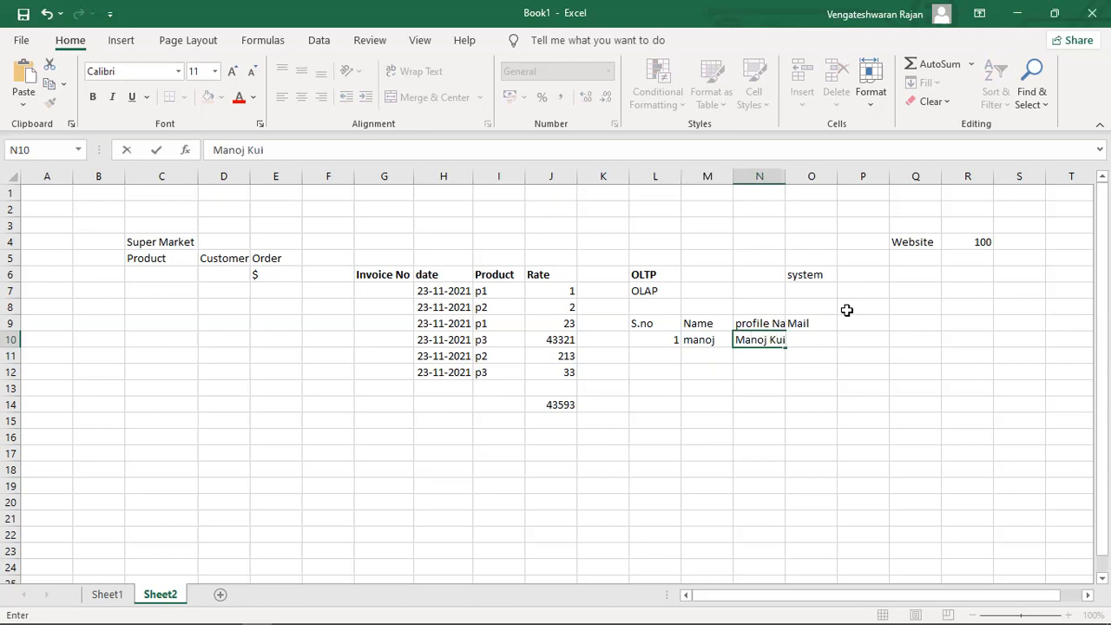
key("Tab")
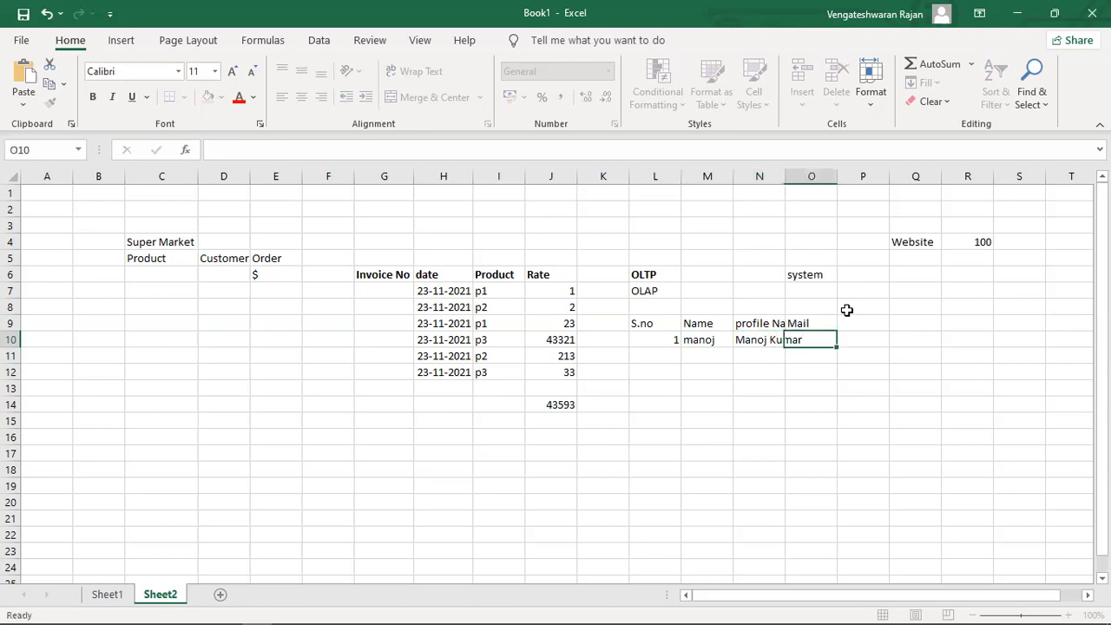
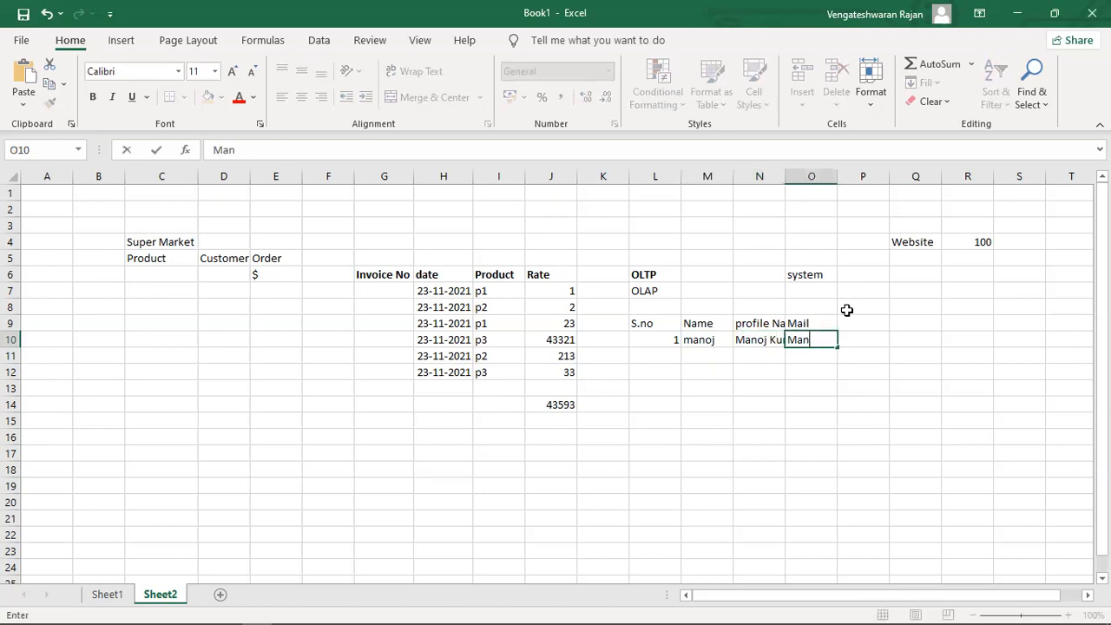
key("Return")
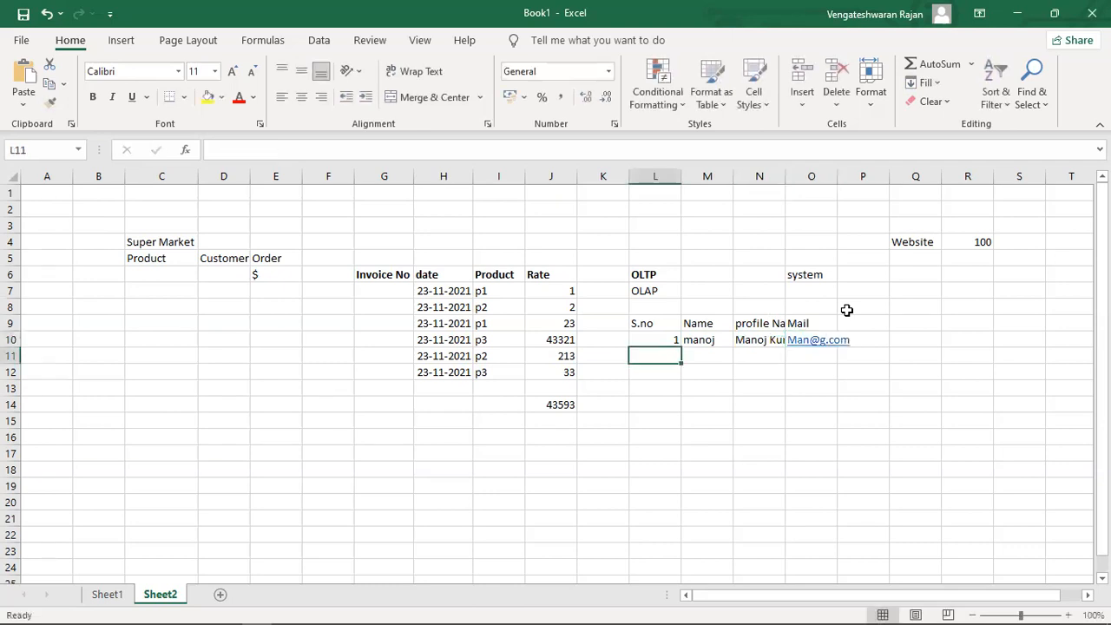
double_click(783, 179)
left_click(792, 354)
left_click(784, 450, "shift")
left_click_drag(793, 536, 792, 536)
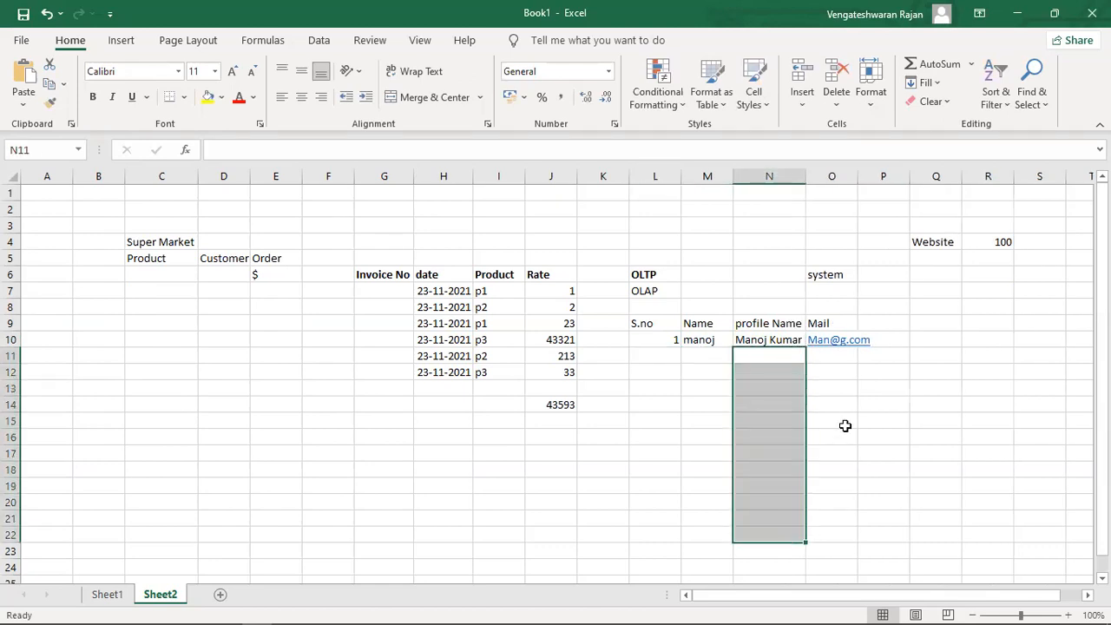
left_click(941, 244)
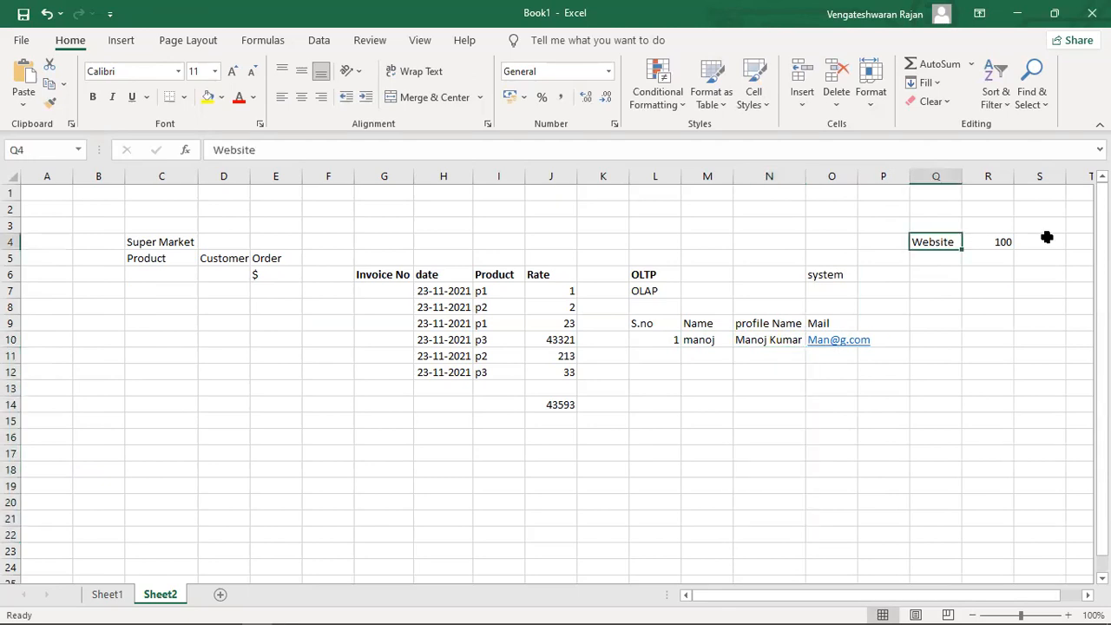
left_click(776, 347)
left_click(779, 498, "shift")
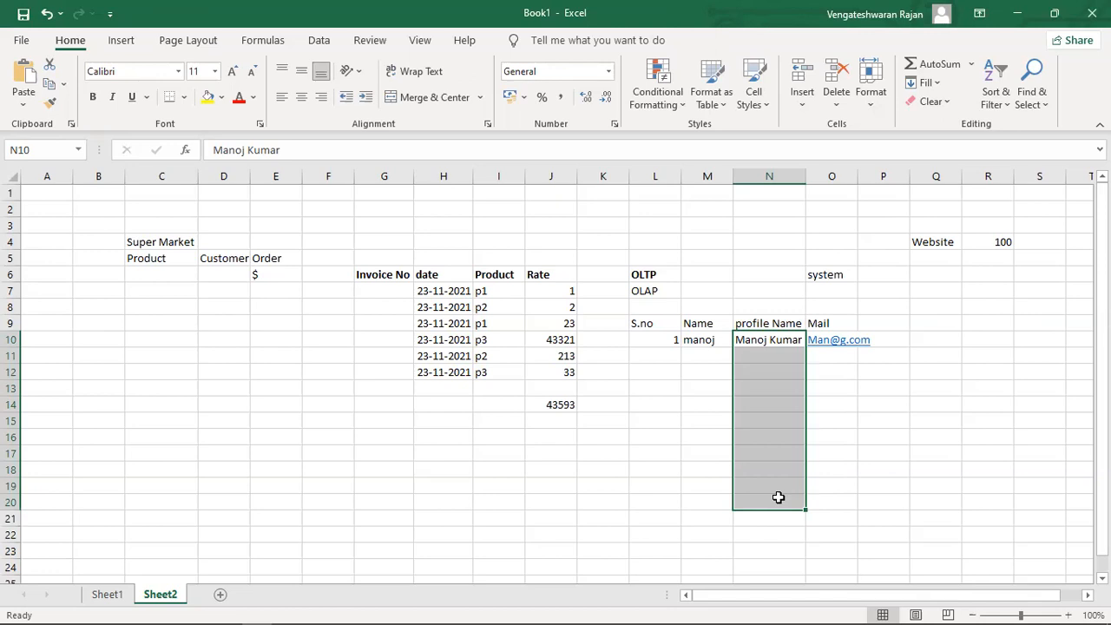
key("Up")
key("Up")
key("Up")
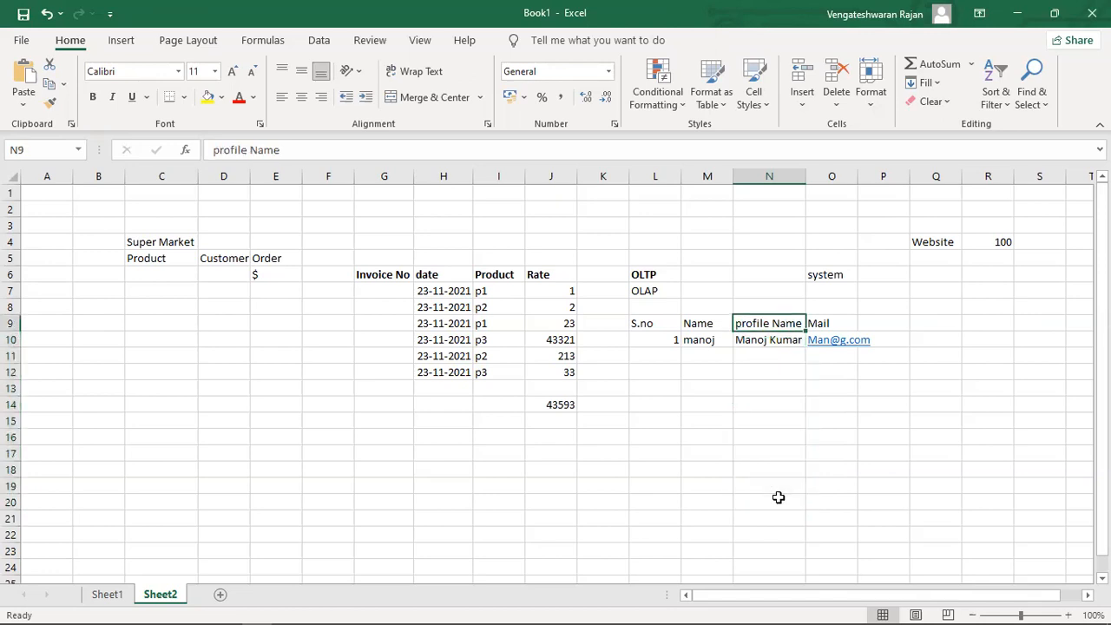
key("Left")
key("Left")
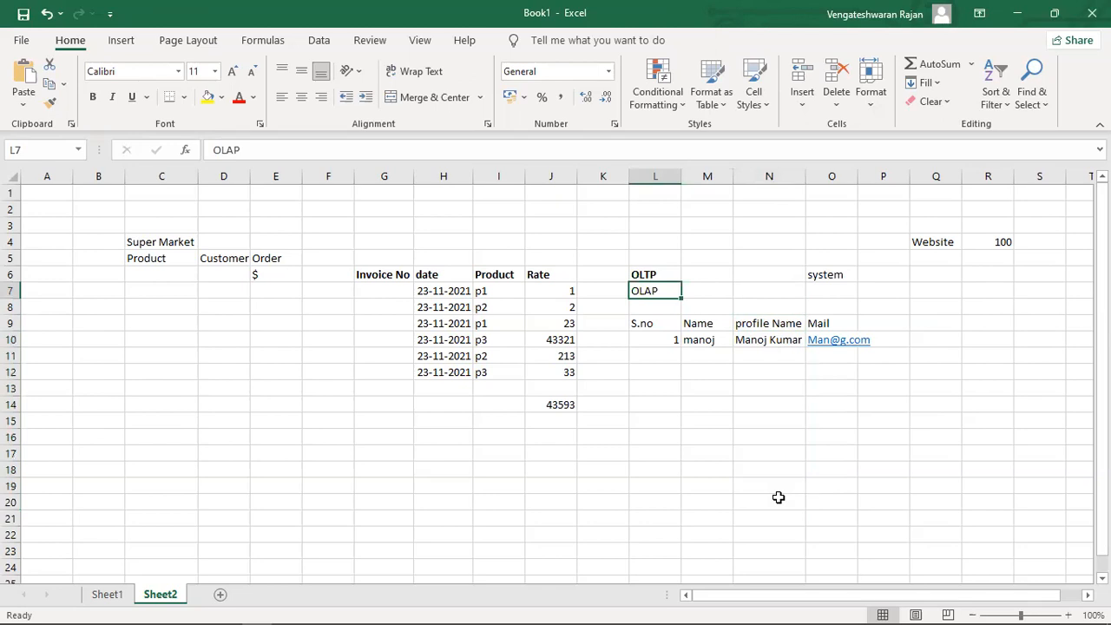
Select the sample data from C4 down to row 13, delete it, and return to column A.
key("Left")
key("Left")
key("Left")
key("Left")
key("Up")
key("Up")
key("Up")
key("Up")
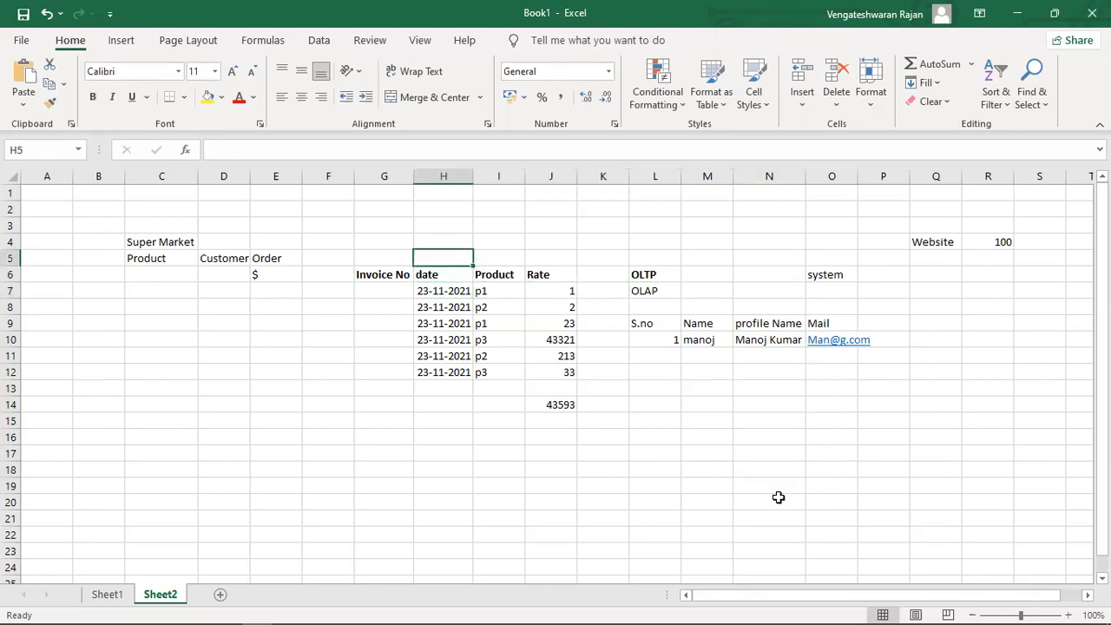
key("Left")
key("Left")
key("Left")
key("Left")
key("Left")
key("Down")
key("shift+Down")
key("shift+Down")
key("shift+Down")
key("shift+Down")
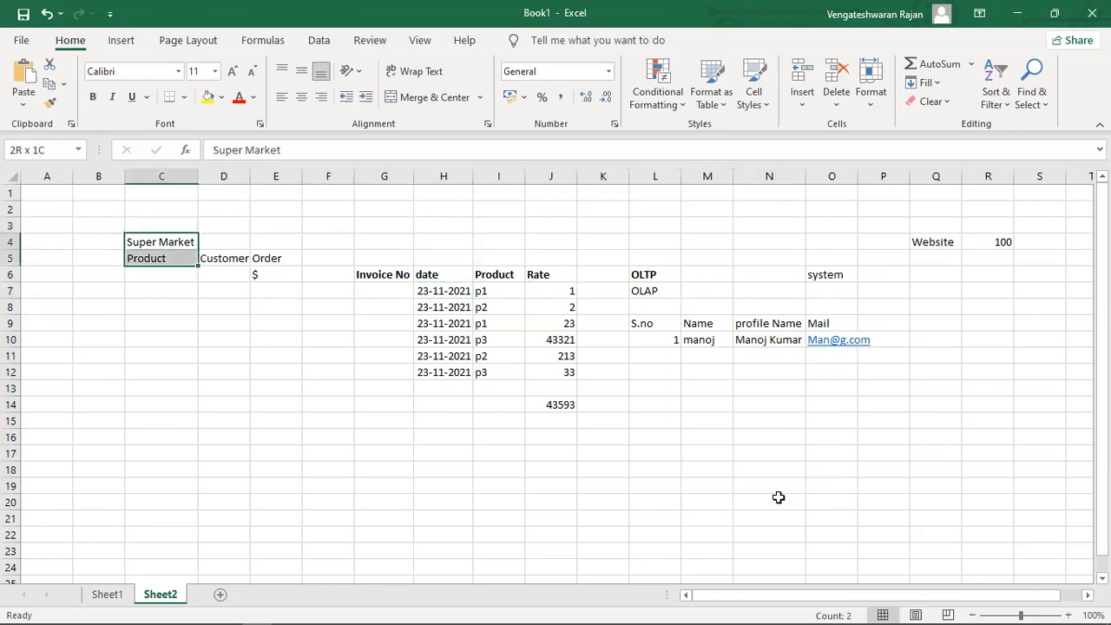
key("shift+Down")
key("shift+Down")
key("shift+Down")
key("shift+Down")
key("shift+Down")
key("shift+Right")
key("shift+Right")
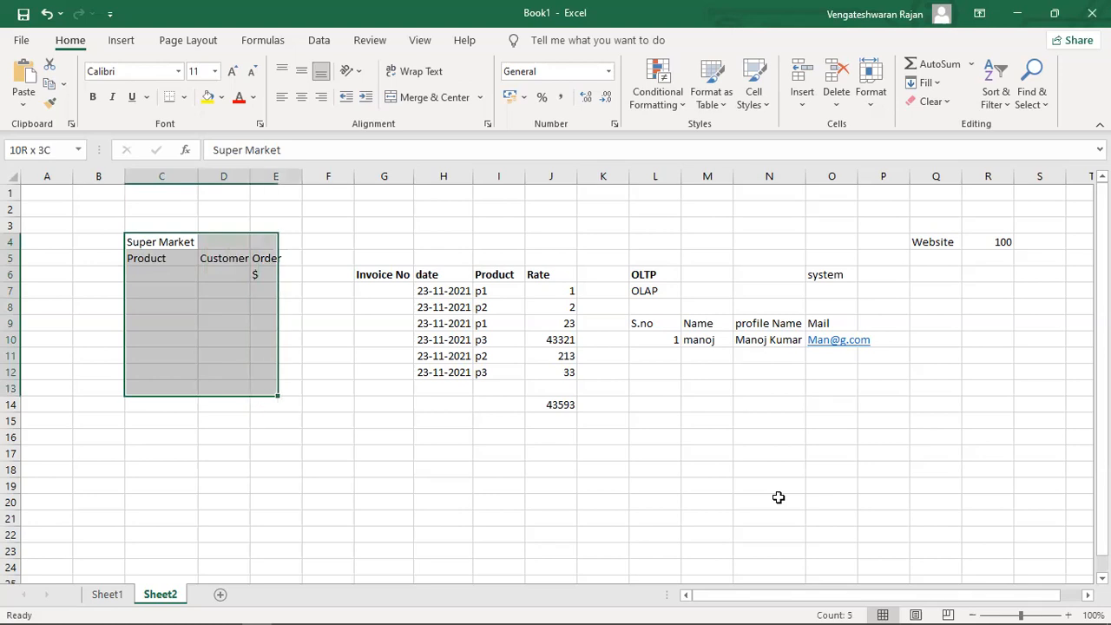
key("shift+Right")
key("shift+Right")
key("shift+Right")
key("shift+Right")
key("shift+Right")
key("shift+Right")
key("shift+Right")
key("shift+Right")
key("shift+Right")
key("shift+Right")
key("shift+Right")
key("shift+Right")
key("shift+Right")
key("shift+Right")
key("shift+Right")
key("shift+Right")
key("shift+Down")
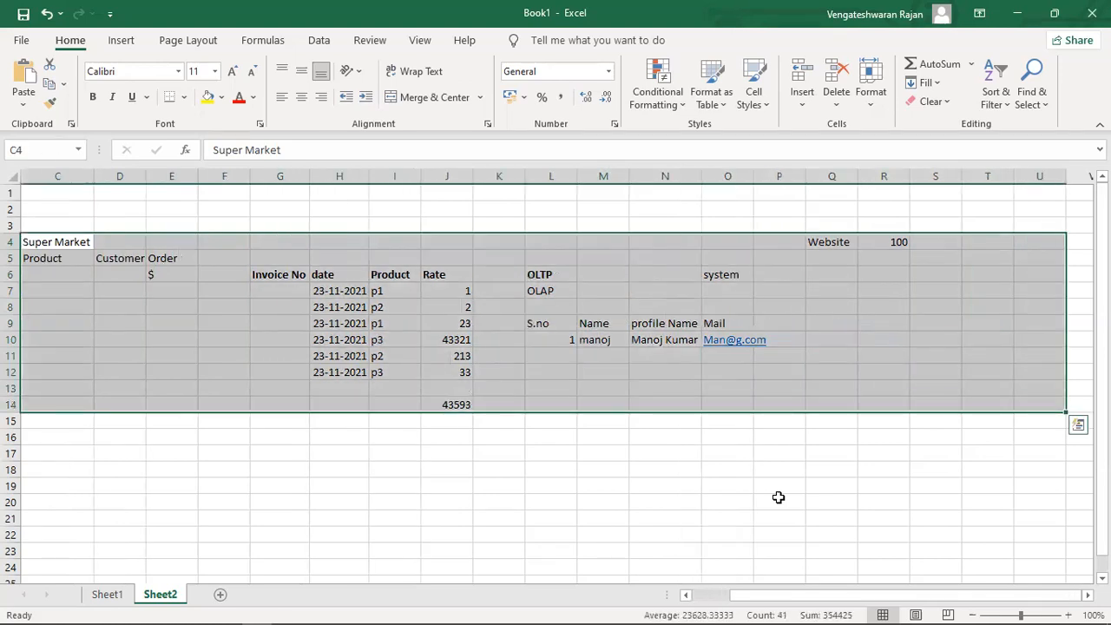
key("Delete")
key("Home")
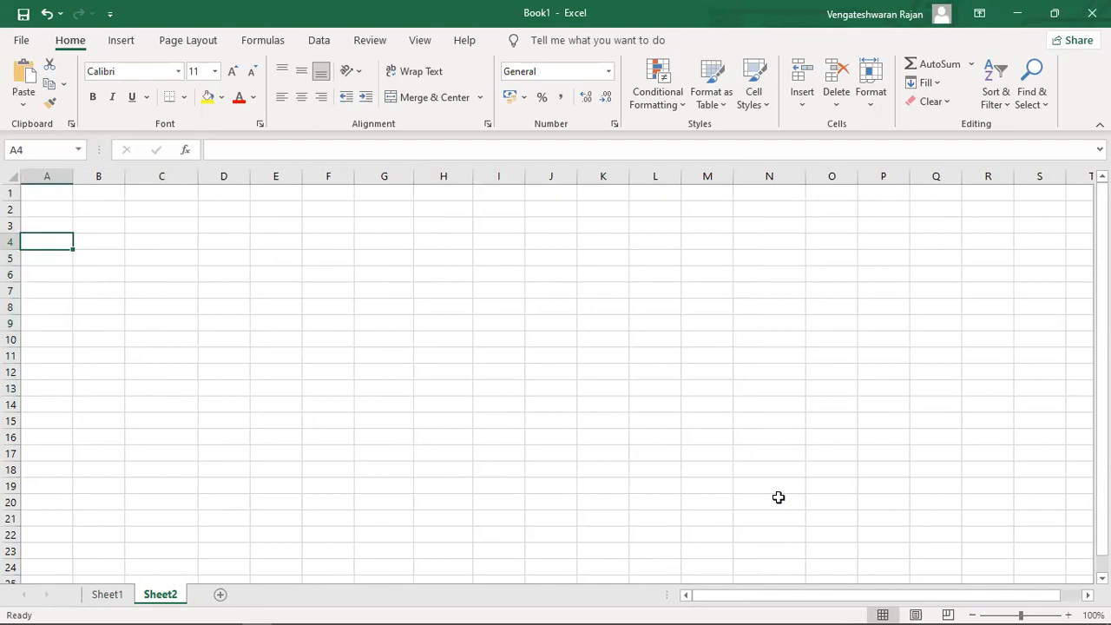
Enter Products Suits in A4 and Tableau Desktop in A5, auto-fitting column A.
type("Products Suits")
key("Return")
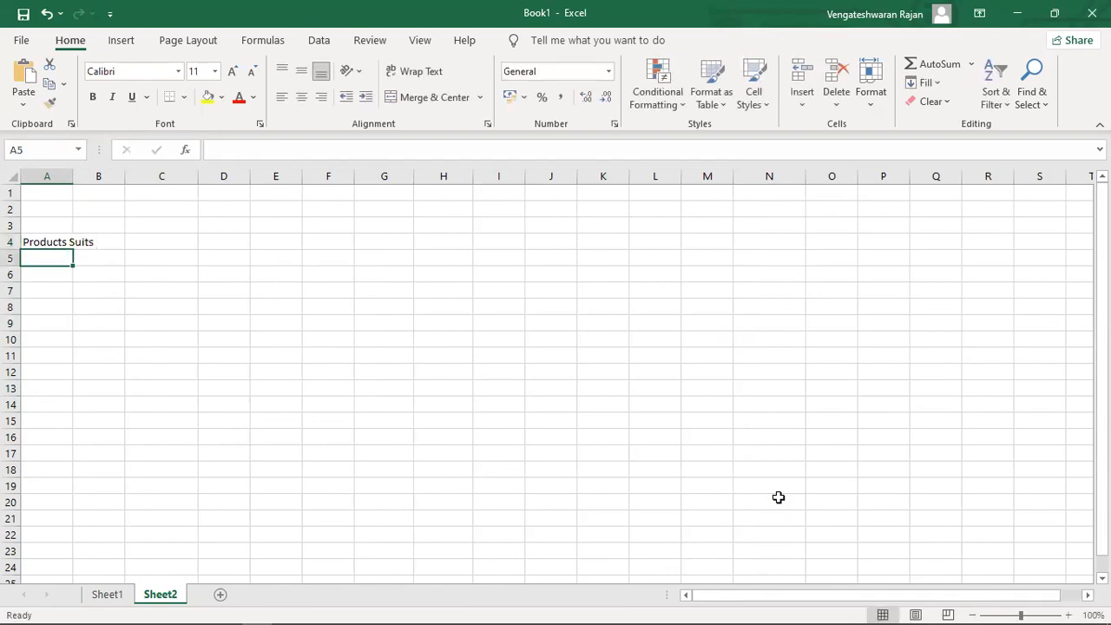
double_click(70, 179)
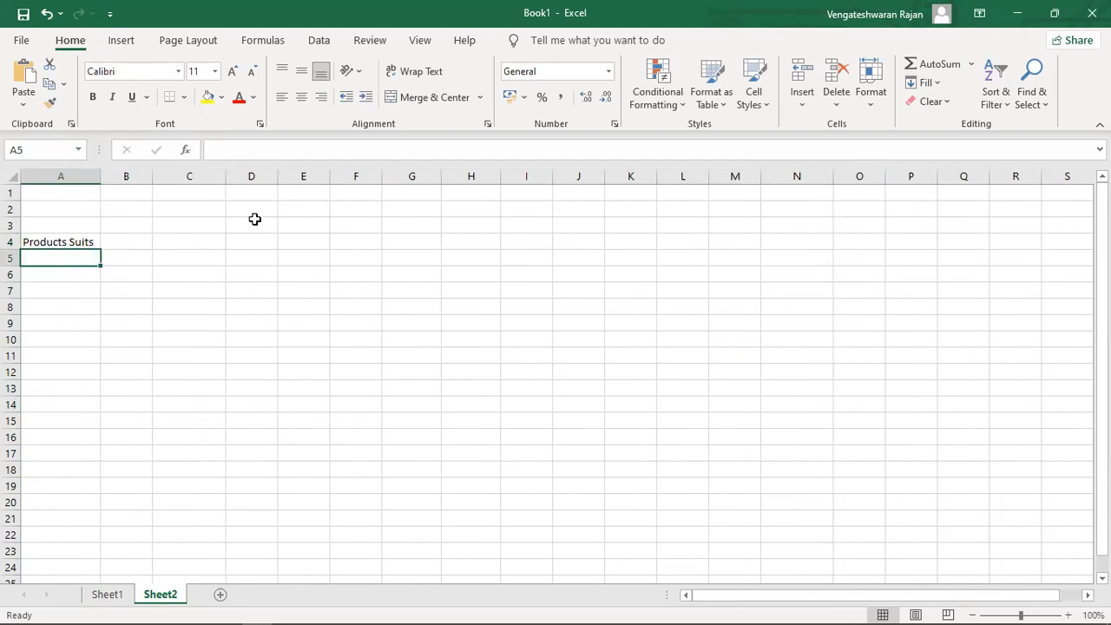
type("Tableau")
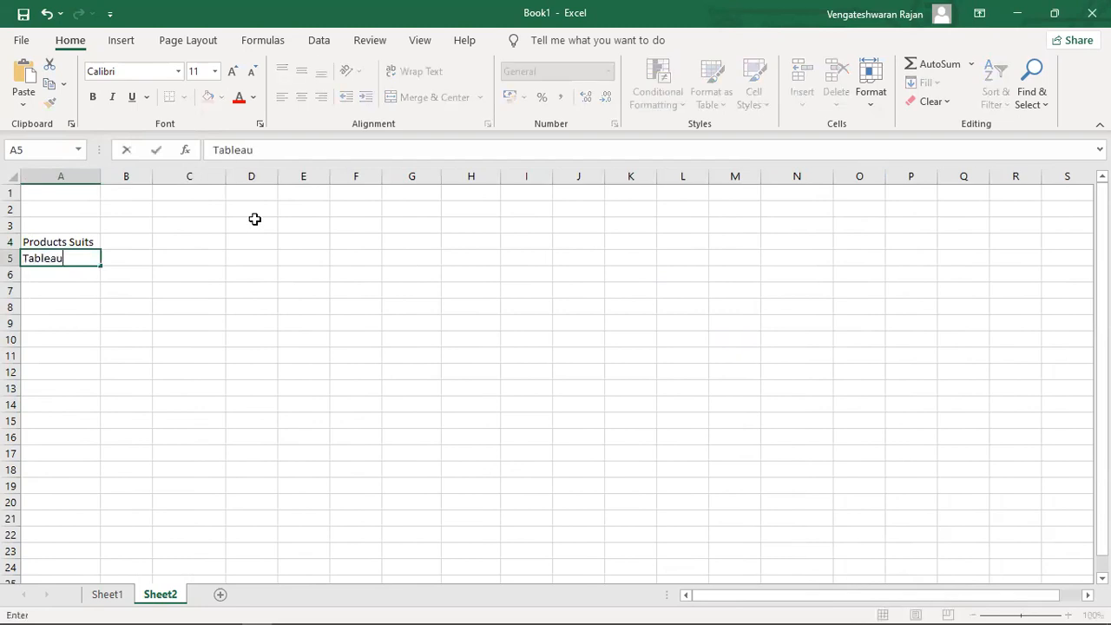
type(" Desktop")
key("Return")
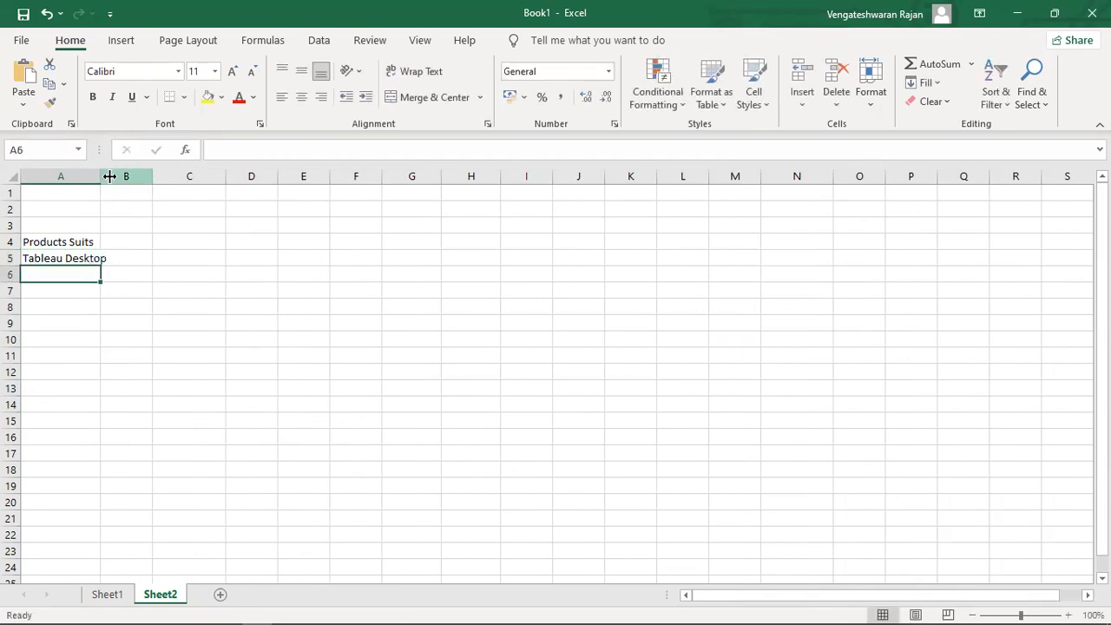
double_click(101, 176)
Add the License header in B4 and Required in B5.
left_click(148, 257)
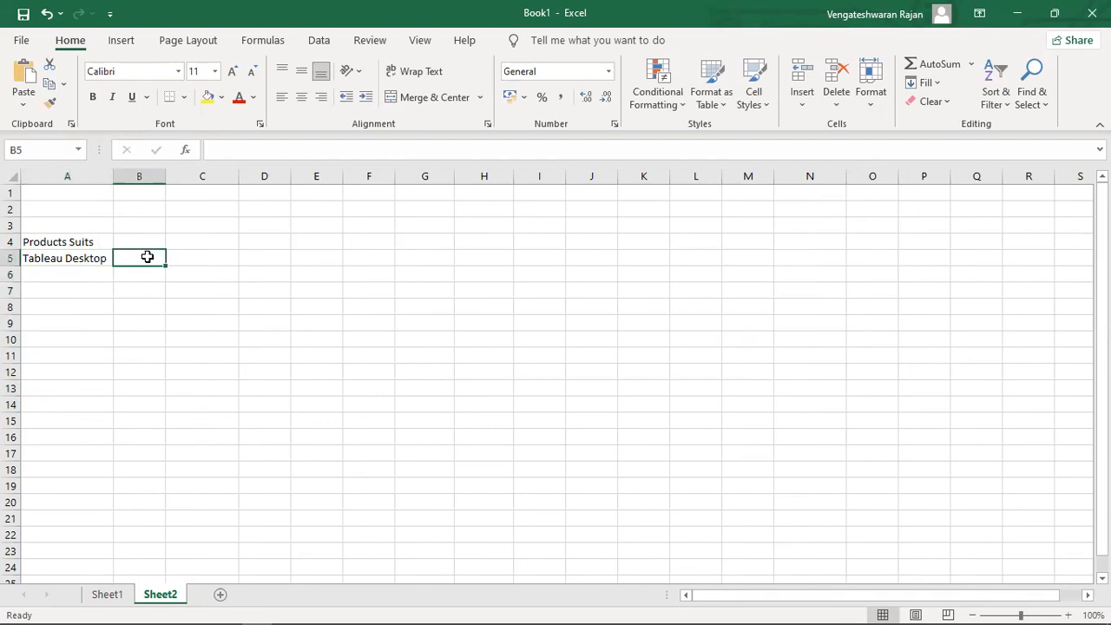
key("Up")
type("License")
key("Return")
type("Require")
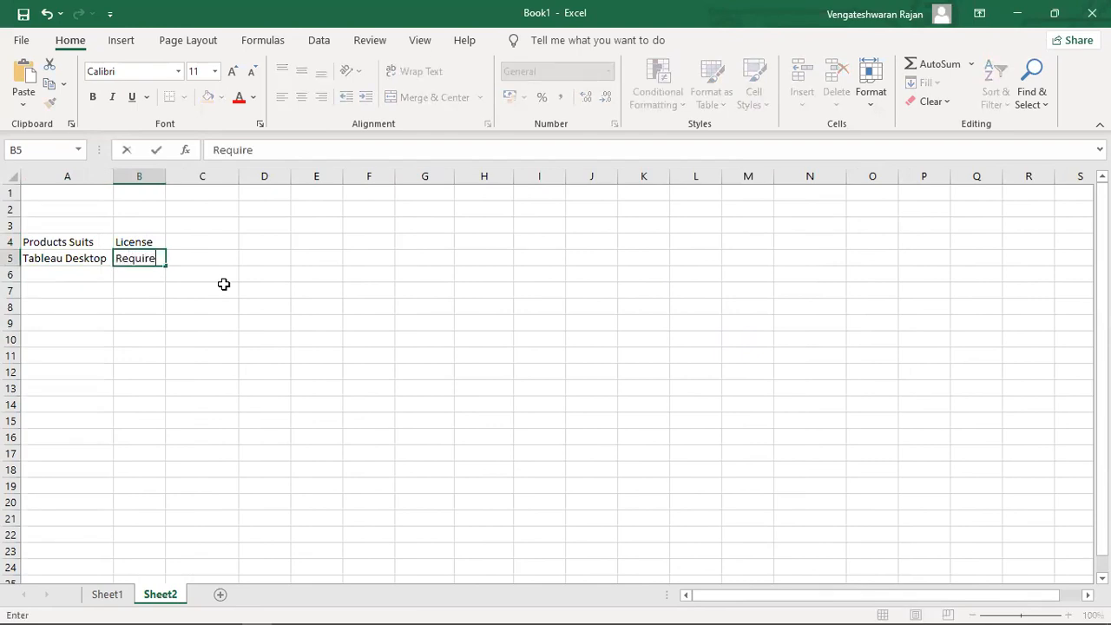
type("d")
key("Return")
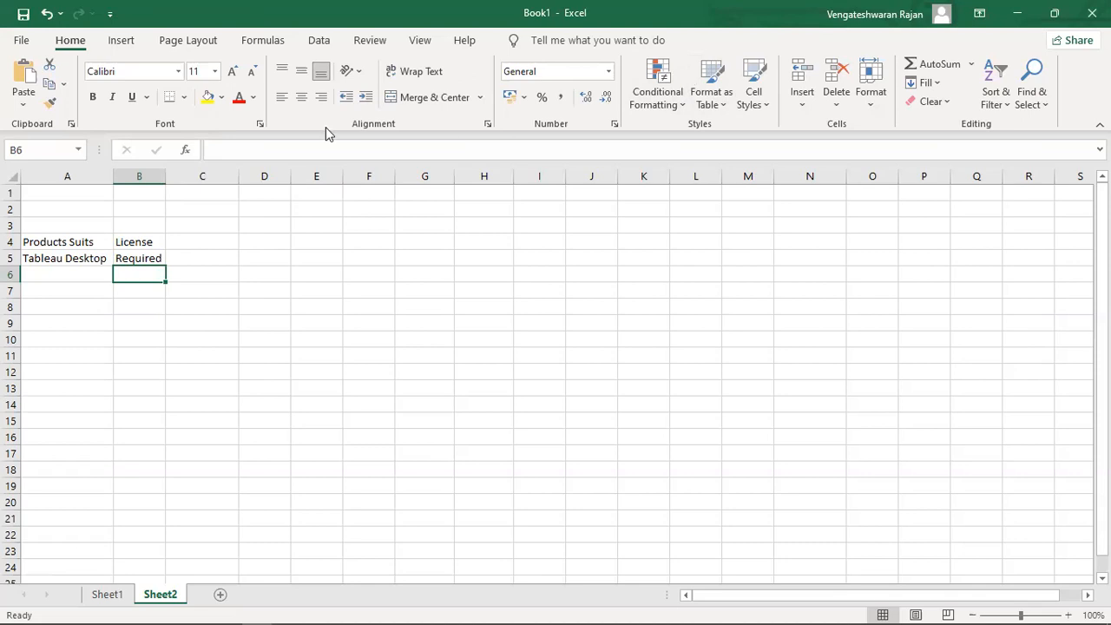
Enter Tableau Server in A6 and select B6 beside it.
left_click(66, 276)
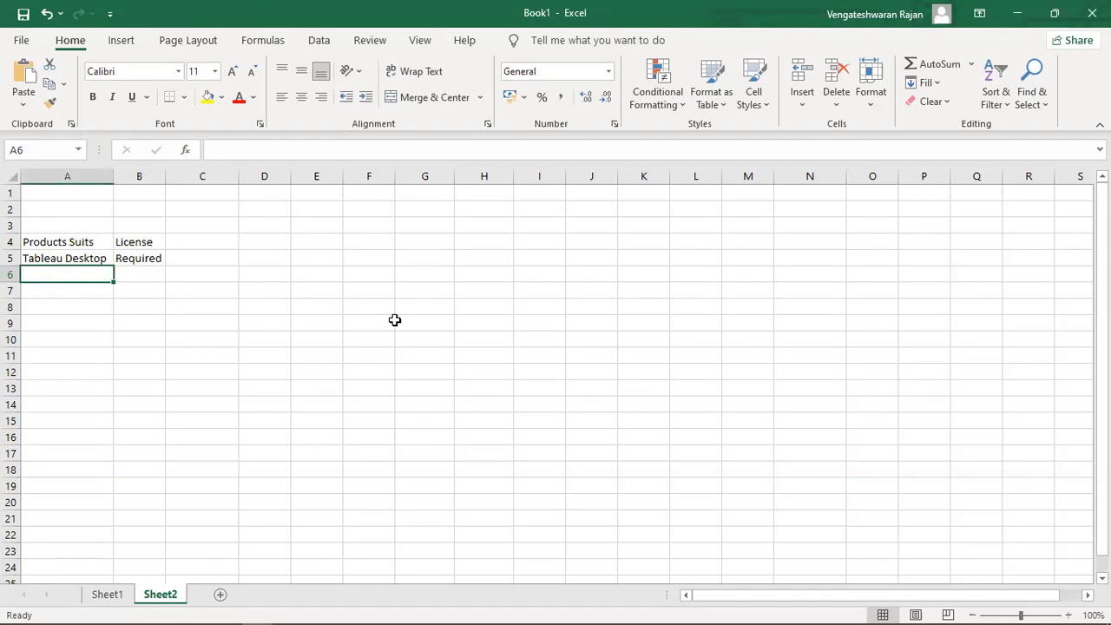
type("Tan")
key("BackSpace")
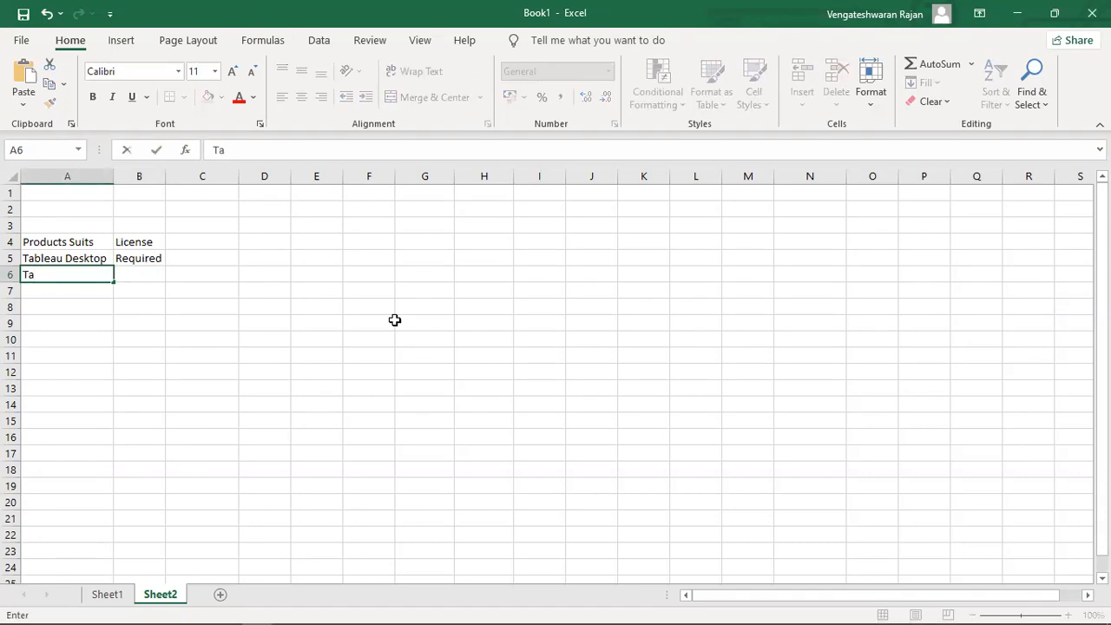
type("bleau Server")
key("Tab")
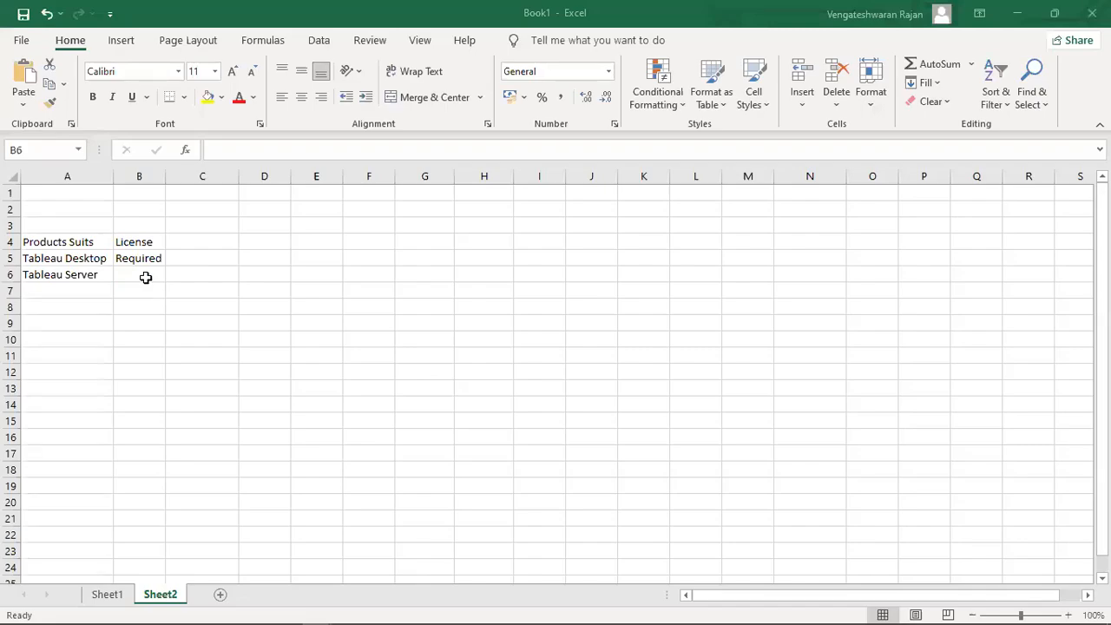
left_click(146, 277)
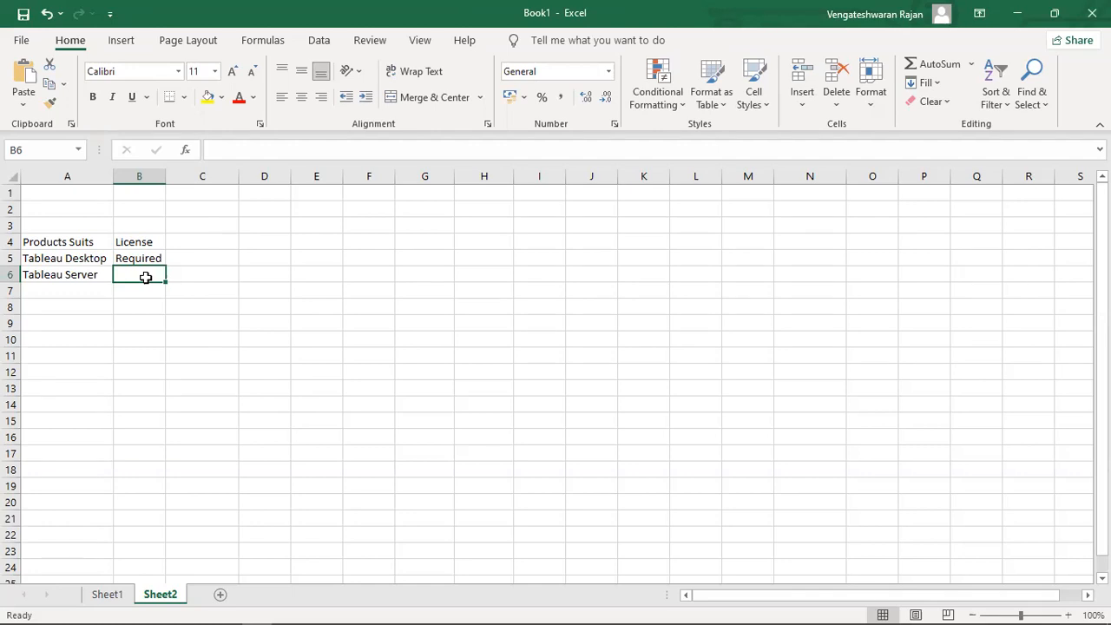
Mark Tableau Server as Required in B6.
key("Right")
left_click(146, 277)
type("Required")
key("Return")
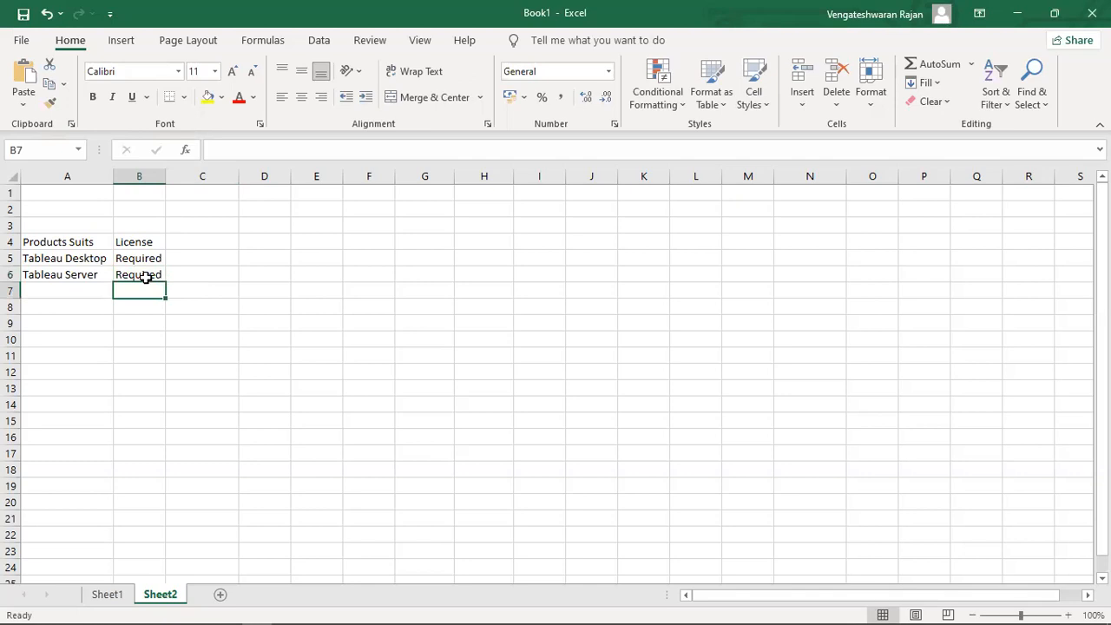
key("Right")
key("Up")
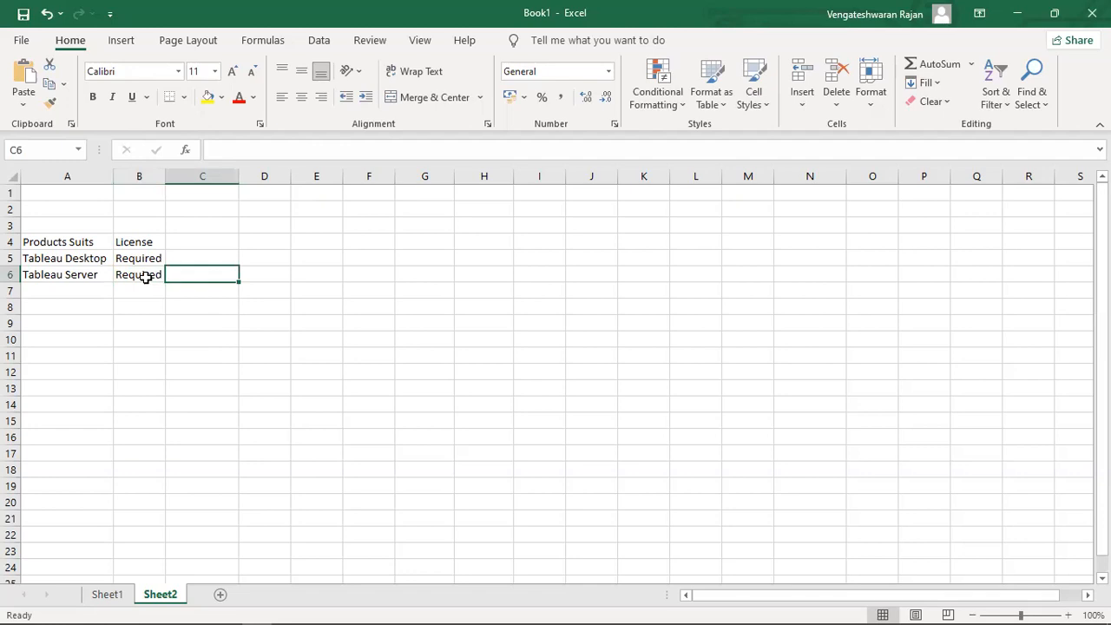
left_click(146, 276)
key("Right")
Add Tableau Online as the next product in A7.
key("Left")
key("Down")
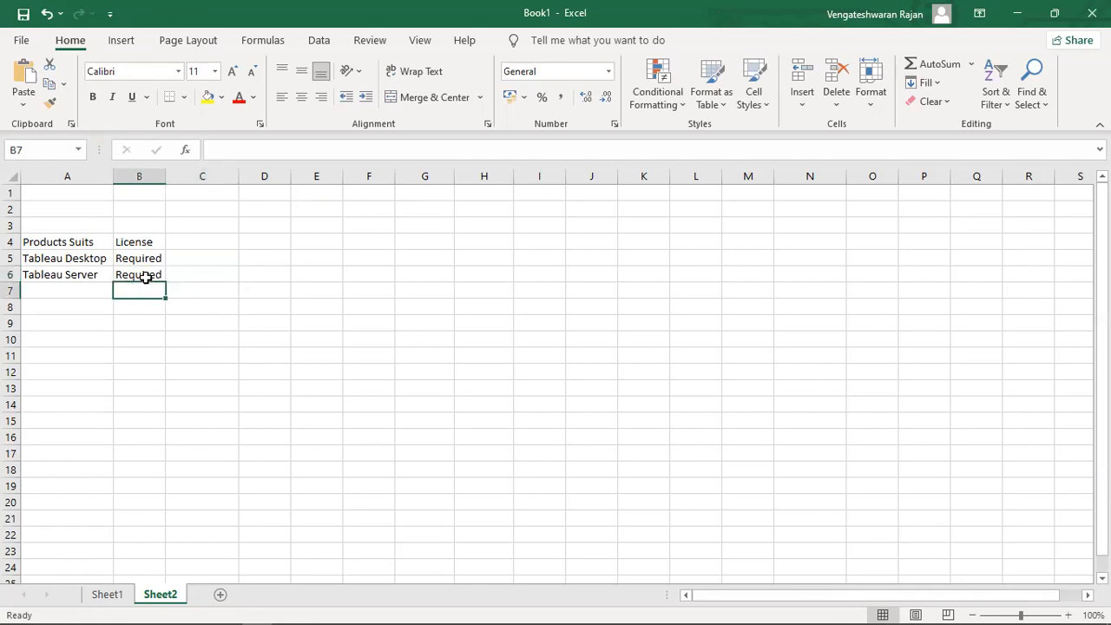
key("Left")
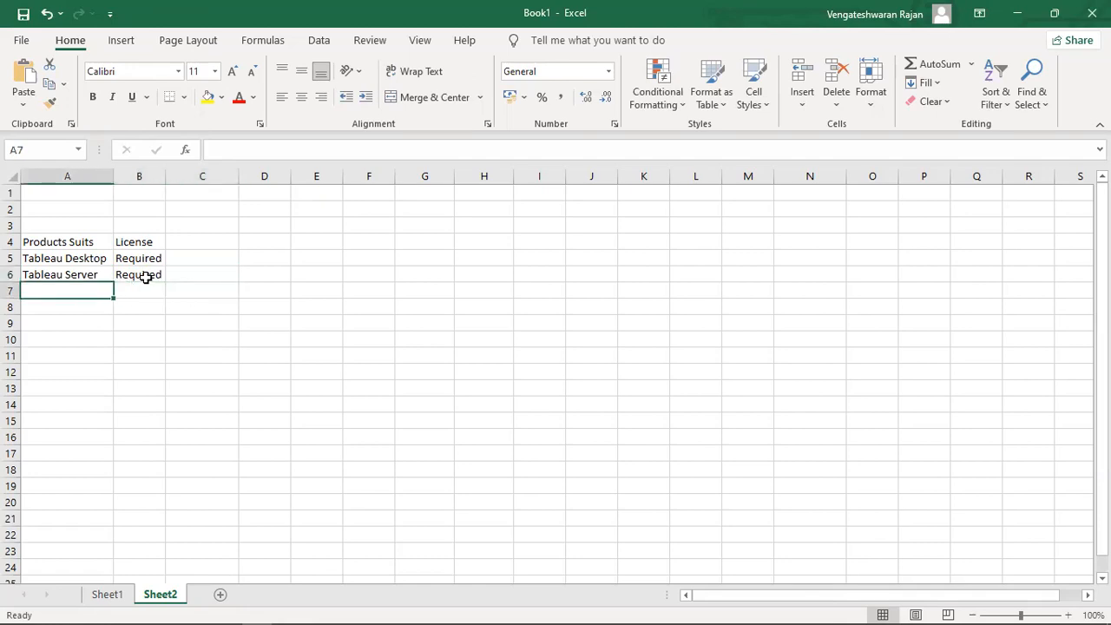
type("Tableau Online")
key("Tab")
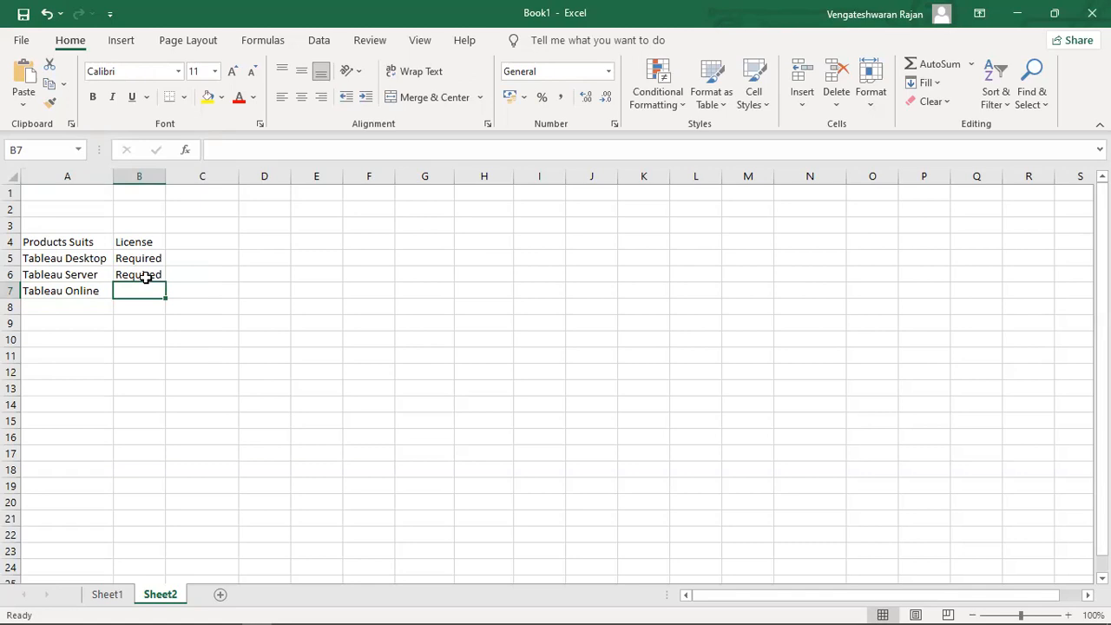
Type the note Tableau Admin into C6.
key("Up")
key("Right")
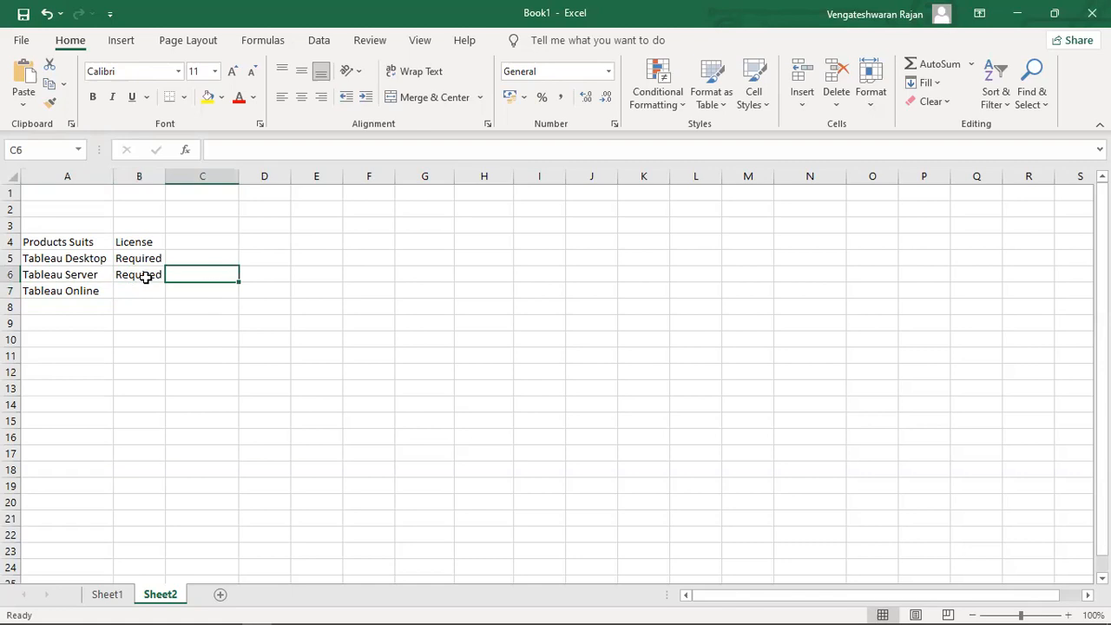
type("Tableau")
key("BackSpace")
key("BackSpace")
key("BackSpace")
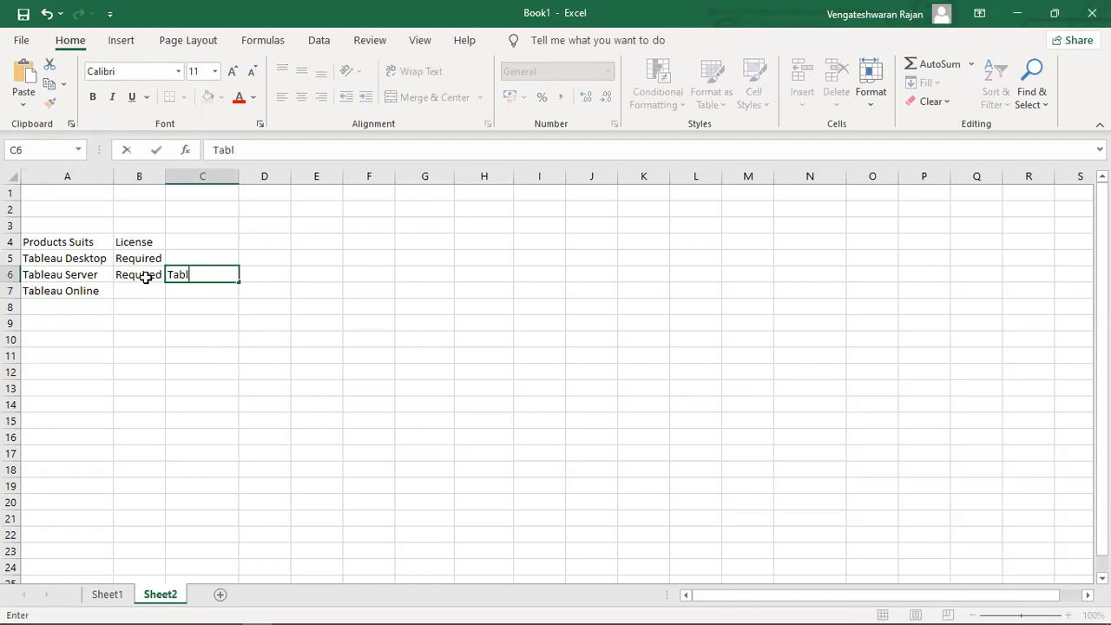
type("eau Adm")
key("BackSpace")
type("dmin")
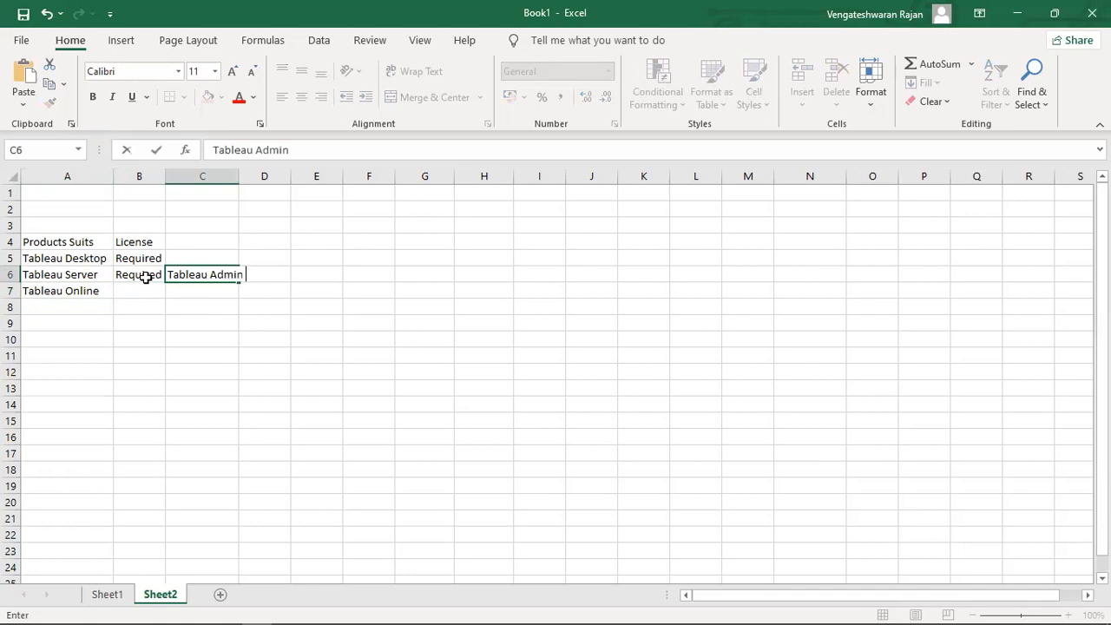
key("Return")
Auto-fit column C to the Tableau Admin text, then return to Tableau Online in A7.
key("Up")
key("Up")
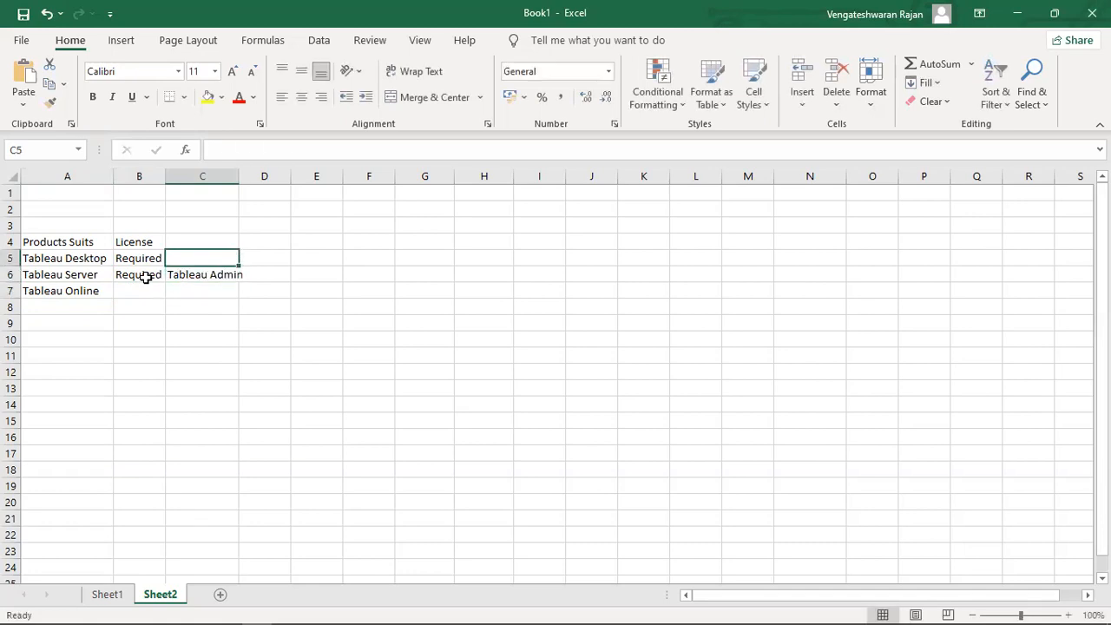
key("Left")
key("Left")
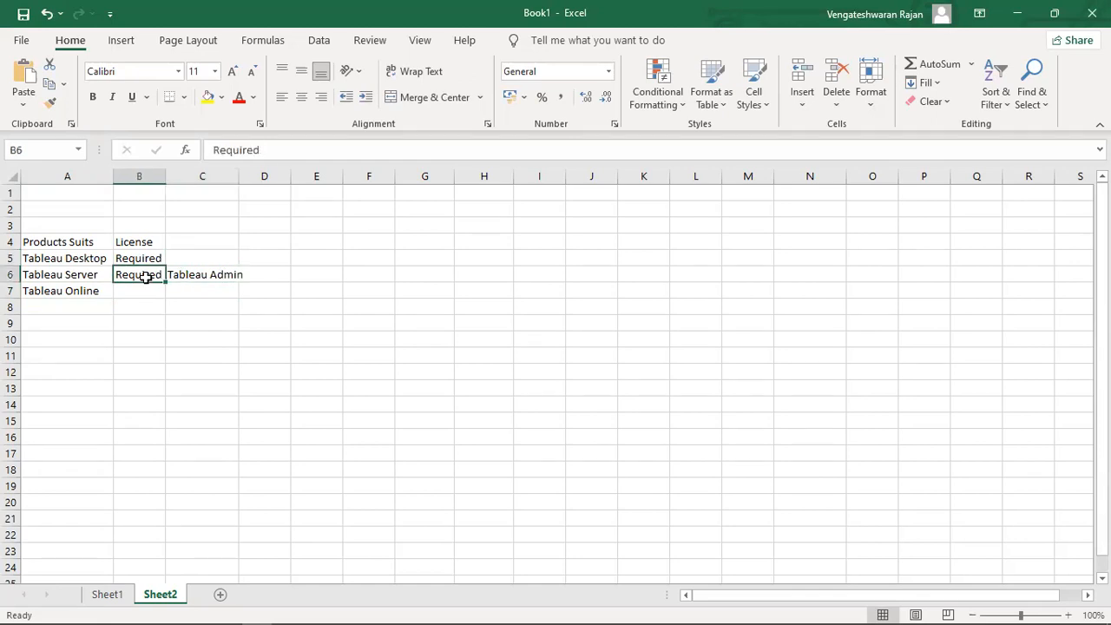
key("shift+Right")
key("shift+Right")
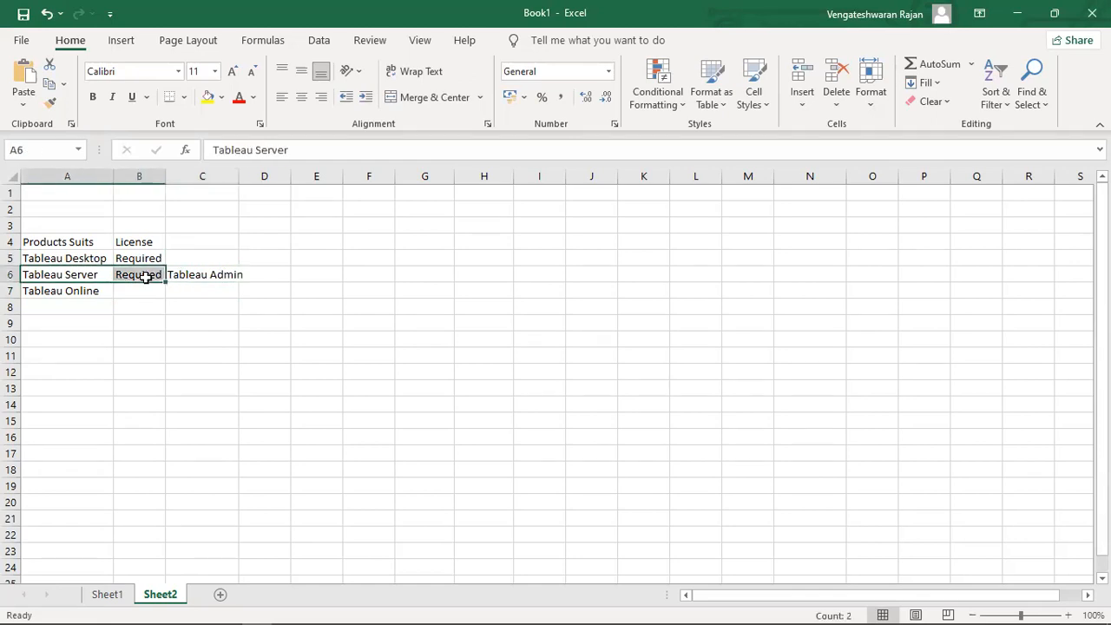
key("Down")
key("Right")
key("Right")
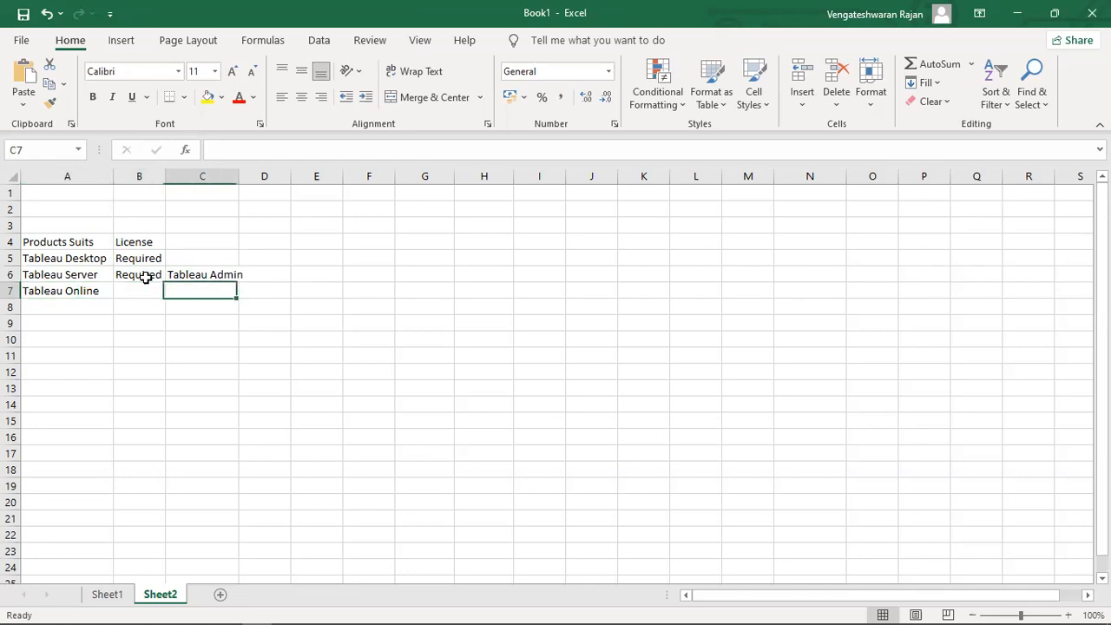
key("Up")
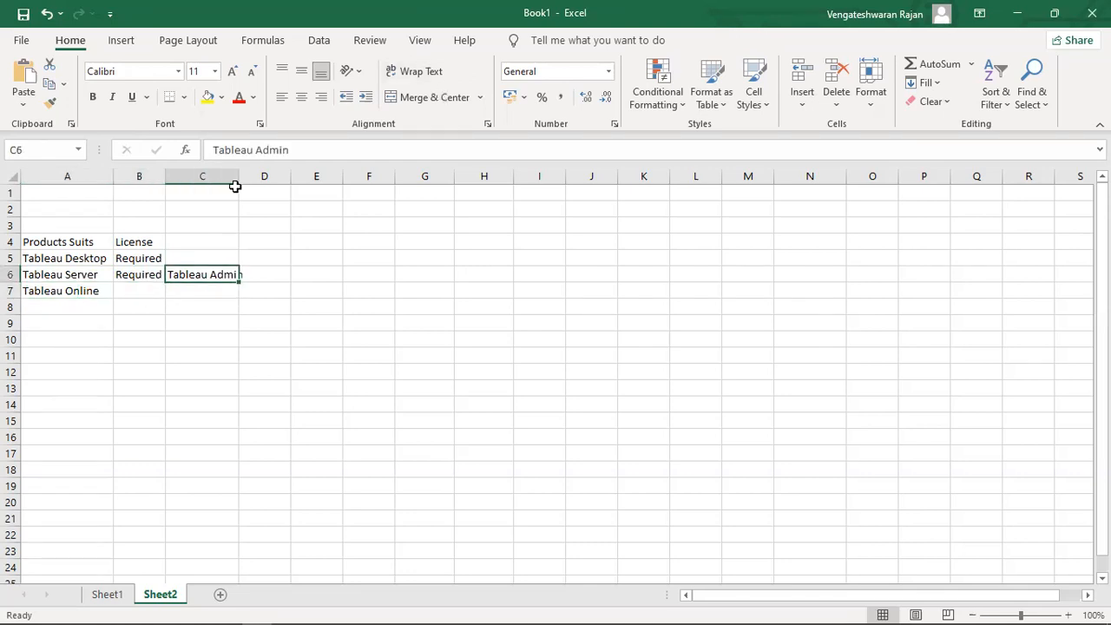
left_click(271, 274)
left_click(229, 274)
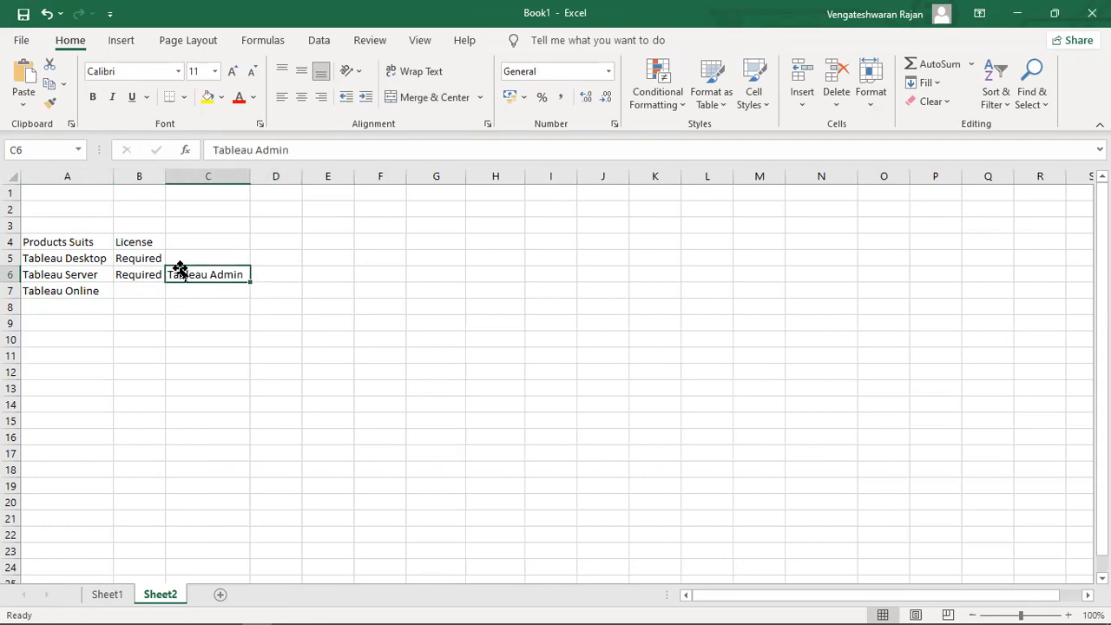
left_click(132, 292)
left_click(78, 293)
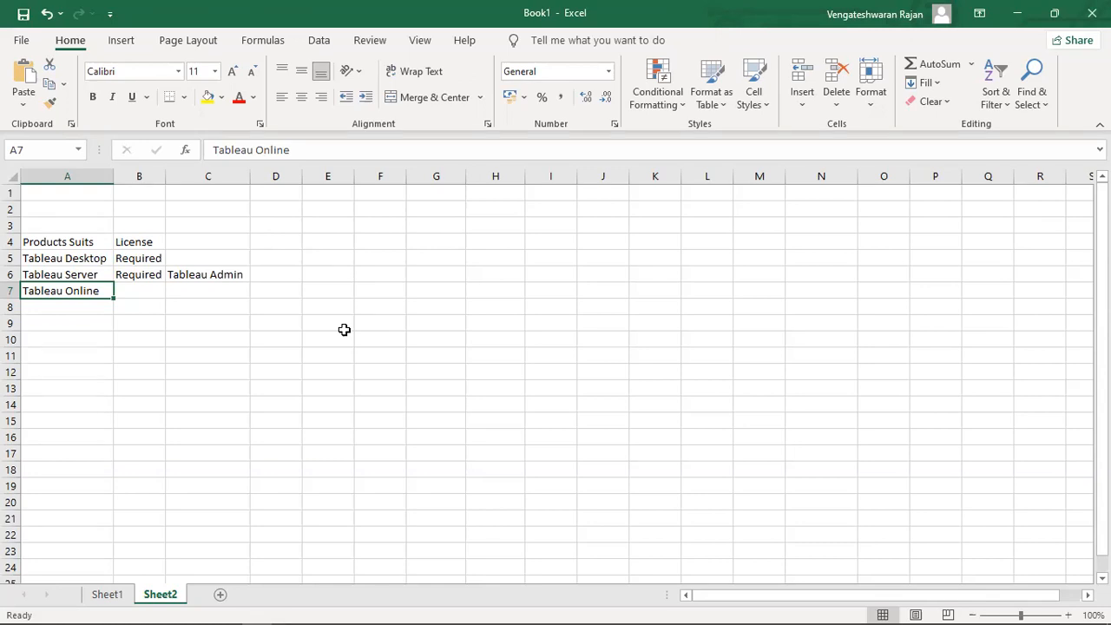
Enter 'Cloud Version of server' as Tableau Online's licence in B7.
key("Right")
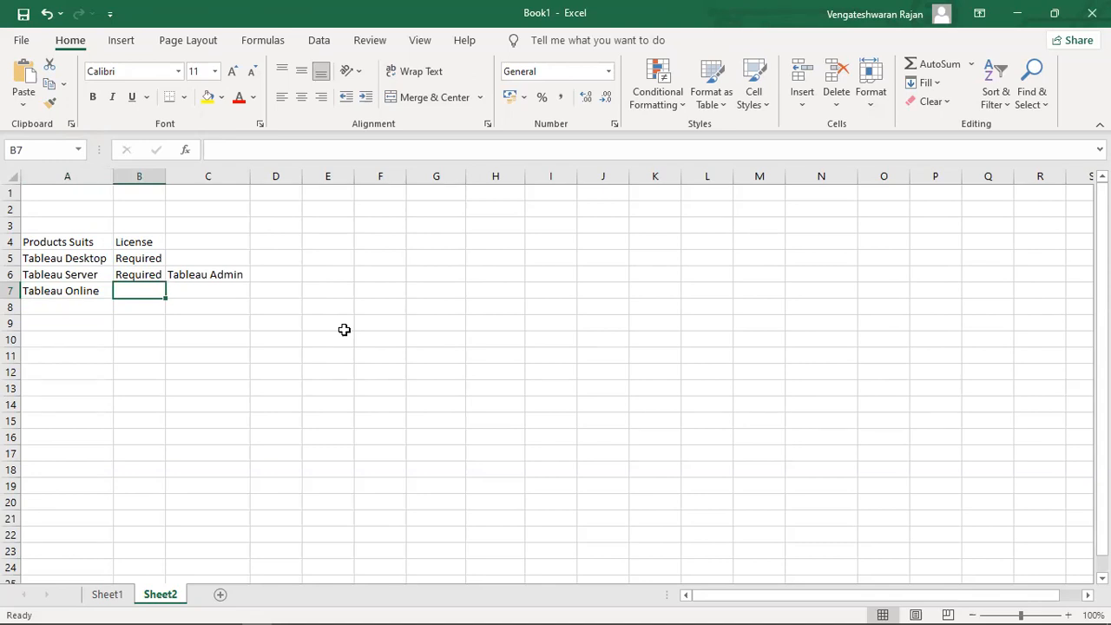
type("Cloud")
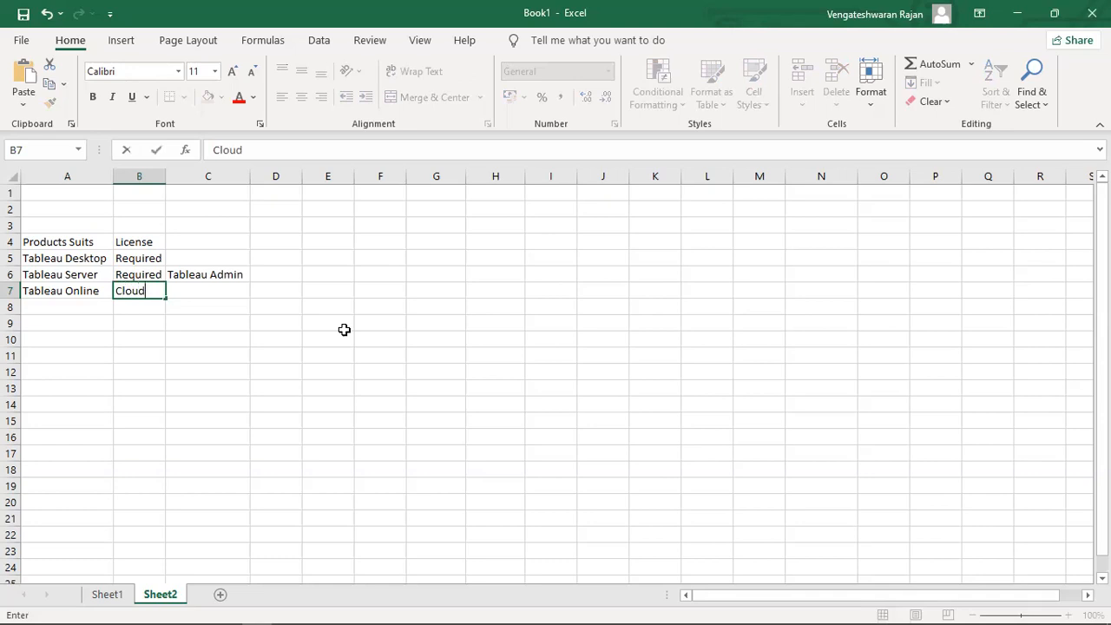
type(" Versio non")
key("BackSpace")
key("BackSpace")
key("BackSpace")
key("BackSpace")
type("n od")
key("BackSpace")
key("BackSpace")
type("f server")
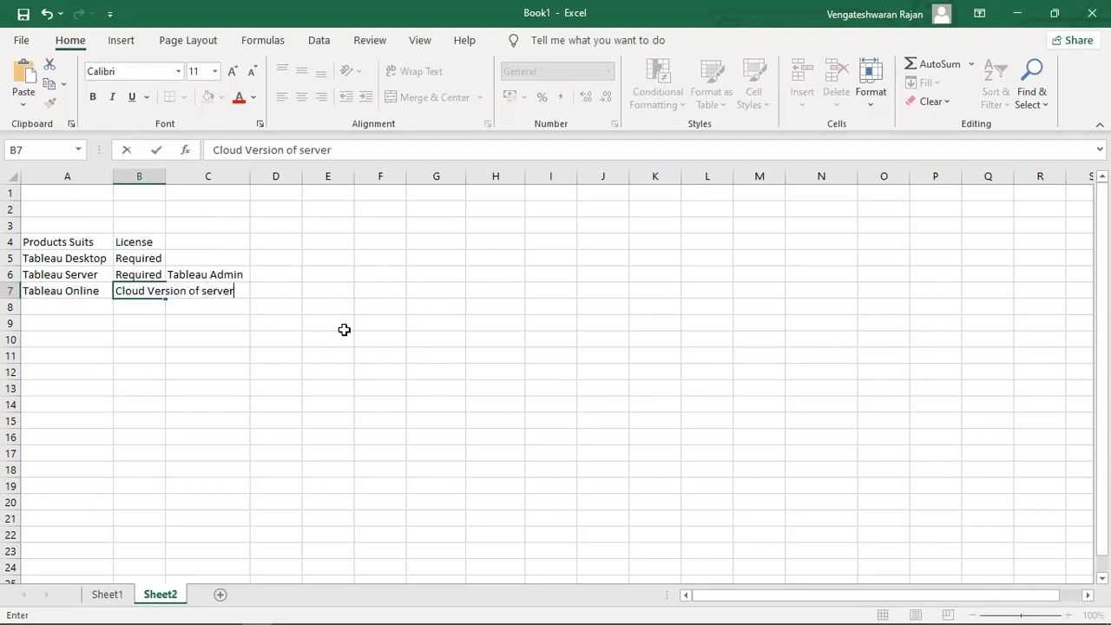
key("Return")
Make the Products Suits and License headers in A4:B4 bold.
key("Left")
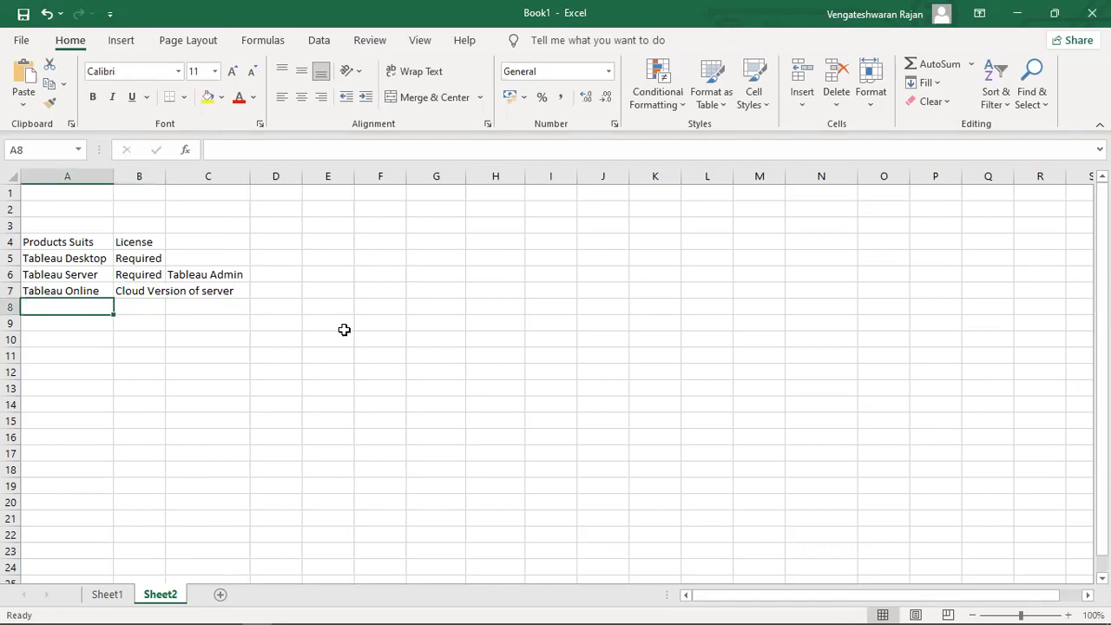
key("Up")
key("Up")
key("Up")
key("Up")
key("shift+Right")
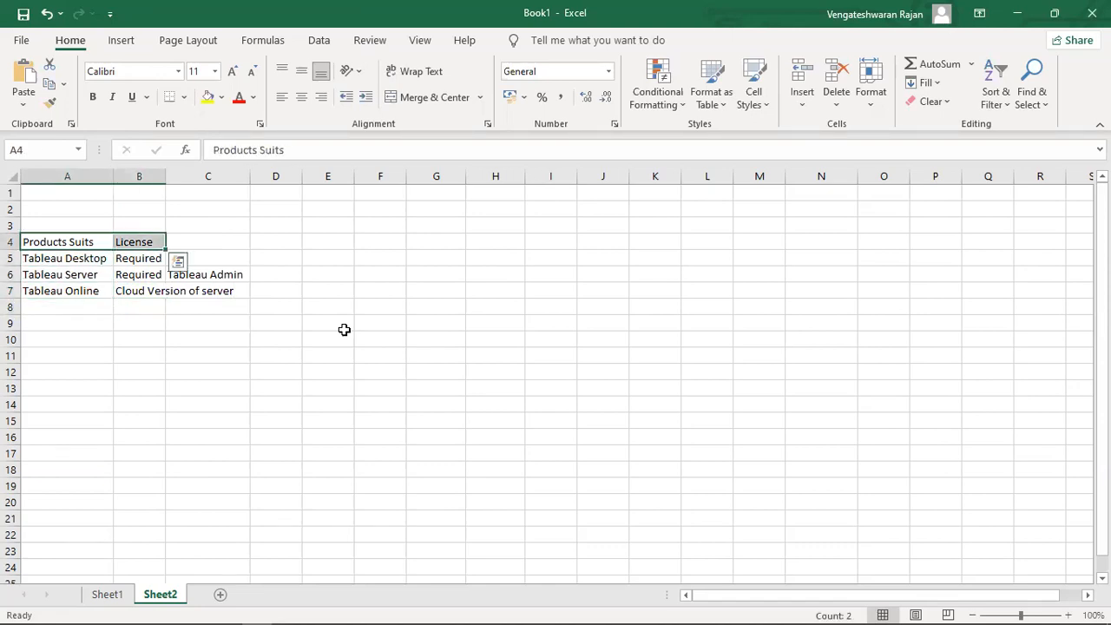
key("ctrl+b")
key("Down")
key("Down")
key("Down")
key("Down")
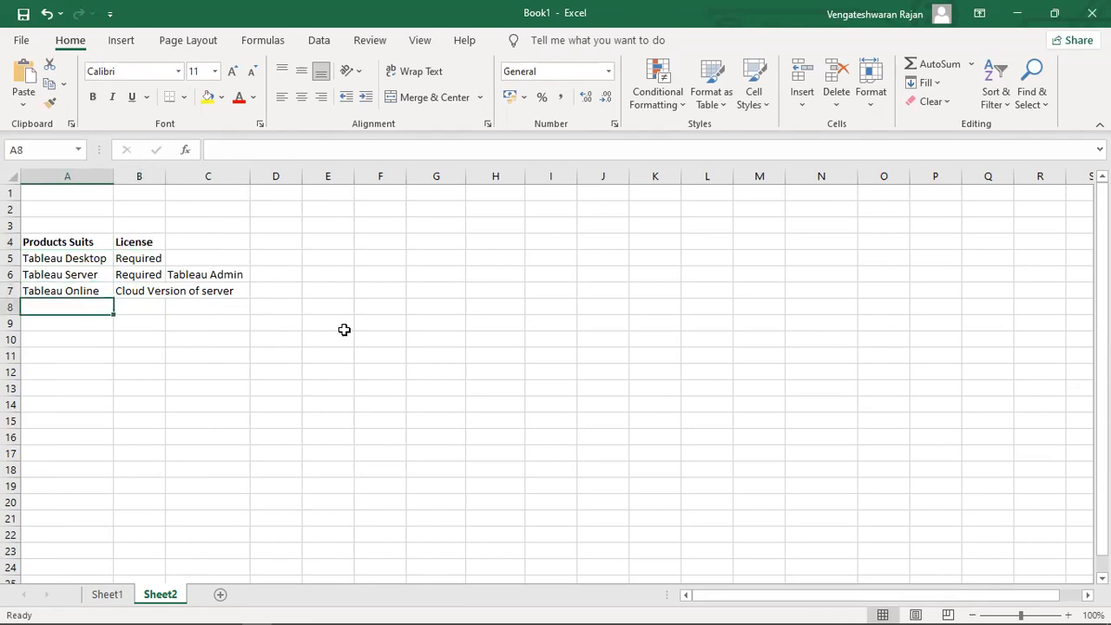
Add Tableau Reader in A8 with licence 'Not License' in B8.
type("Tableau ")
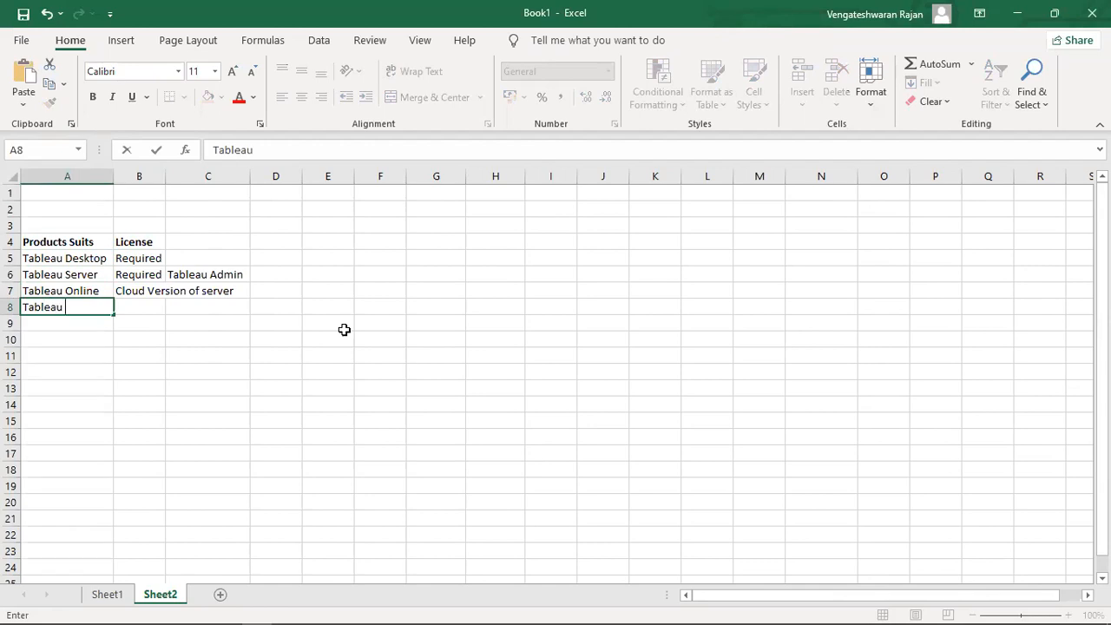
type("Reader")
key("Tab")
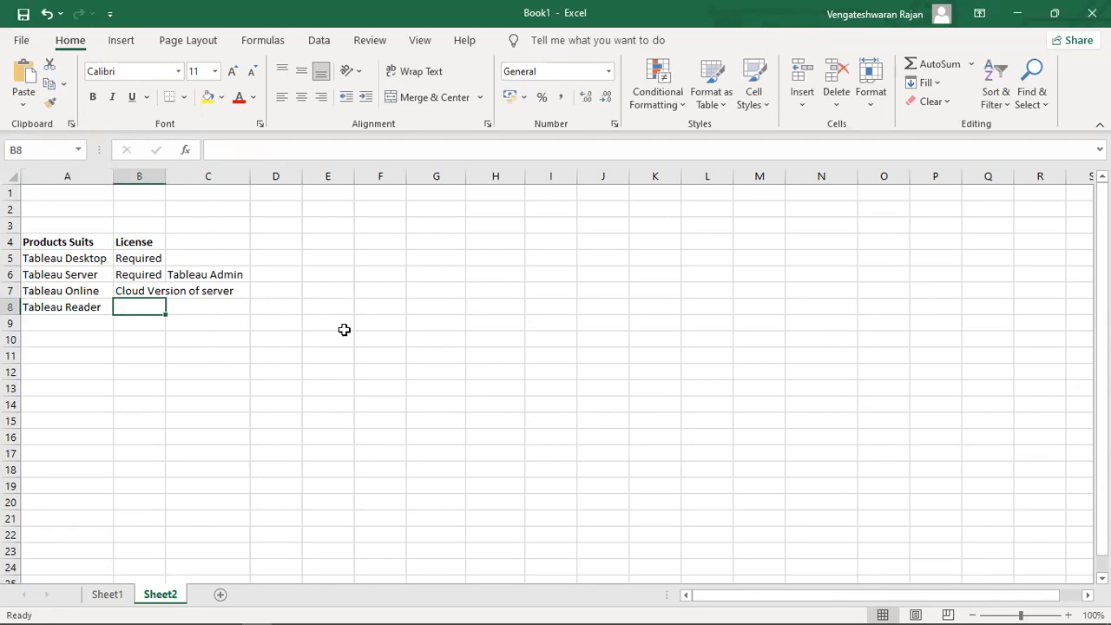
type("No")
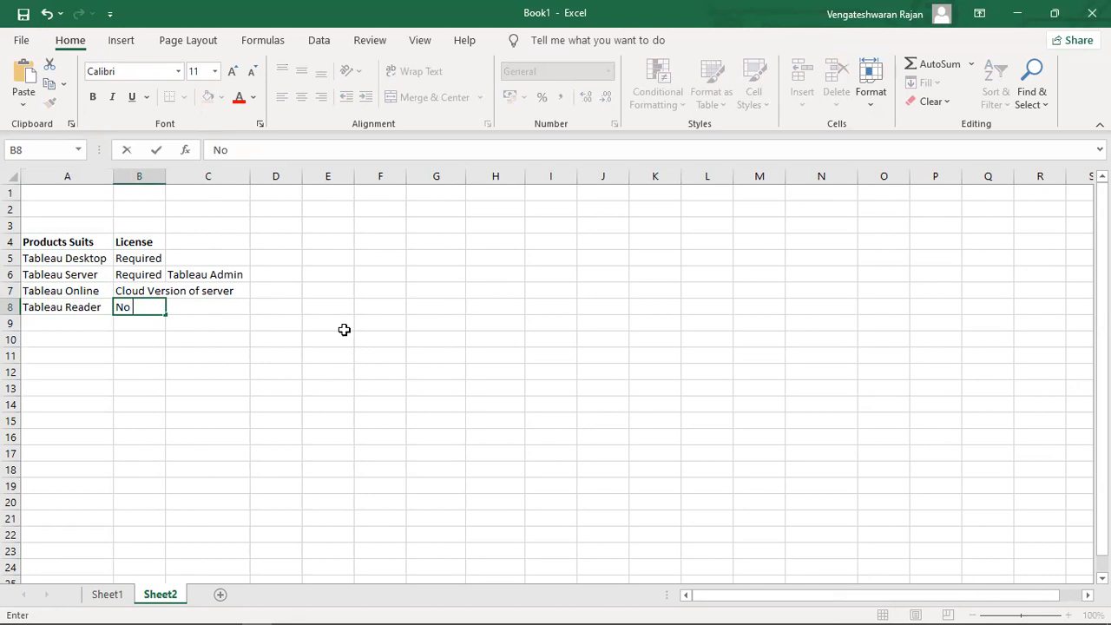
type("t License")
key("Return")
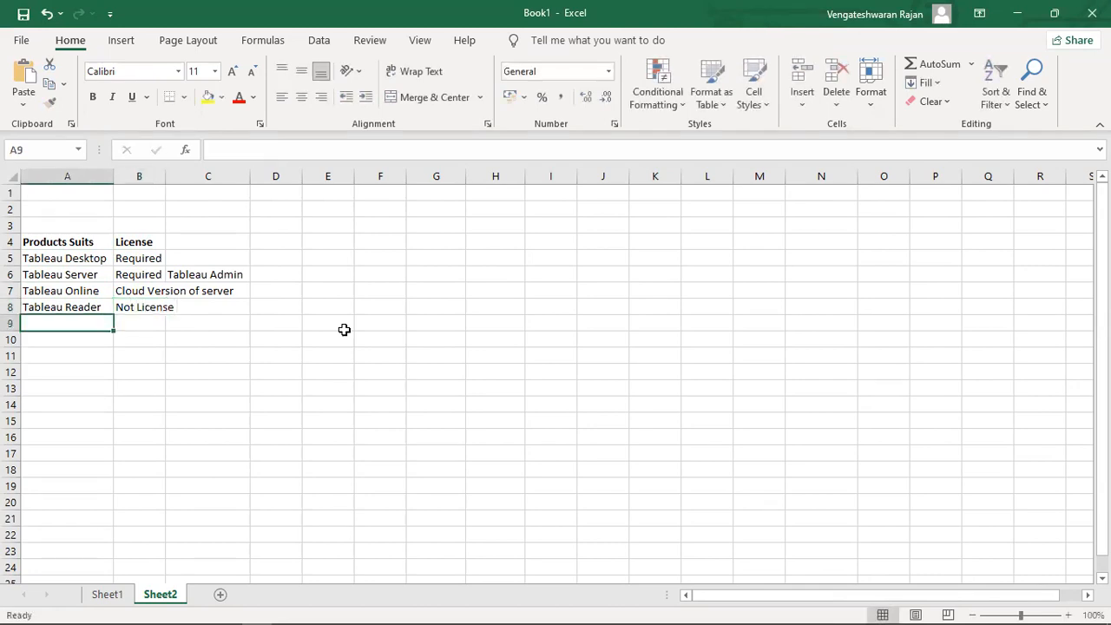
Auto-fit column B to its longest entry.
key("Up")
key("Right")
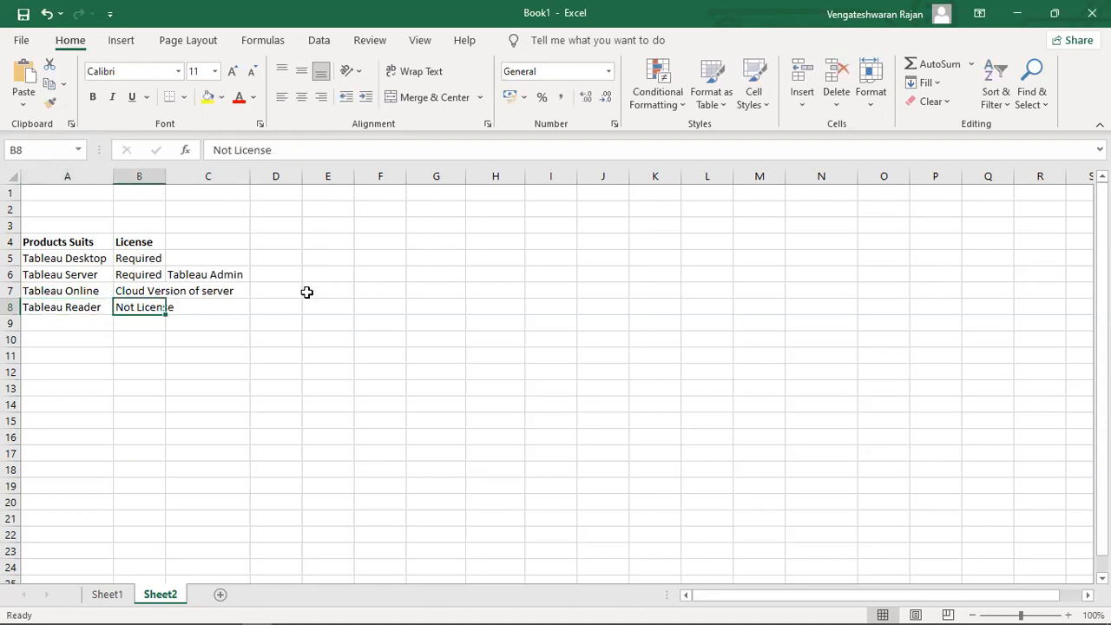
double_click(166, 176)
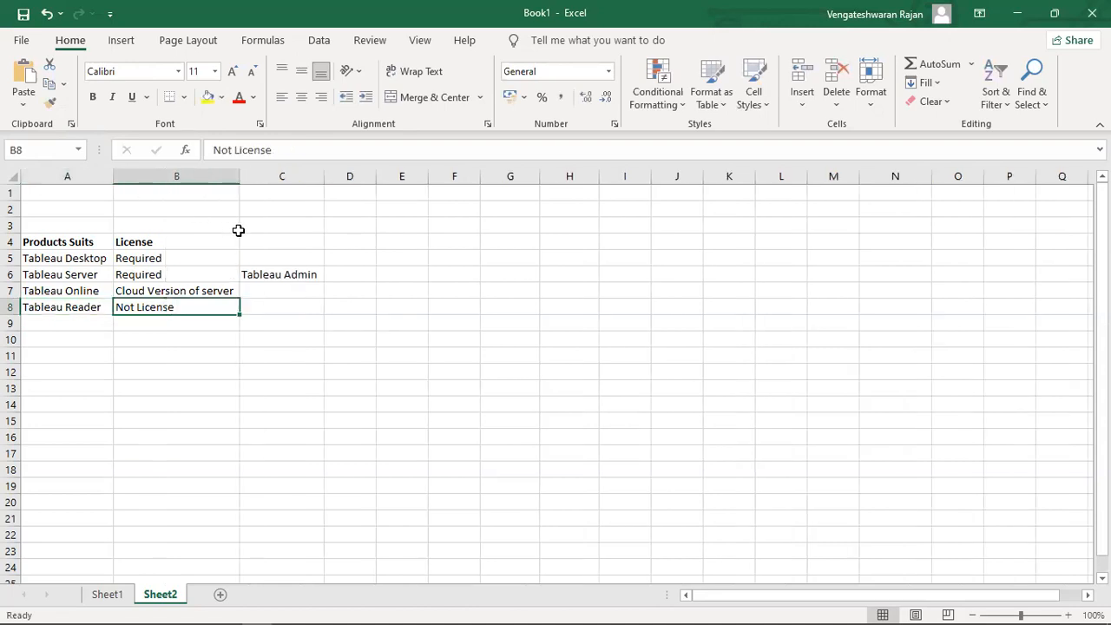
left_click(271, 311)
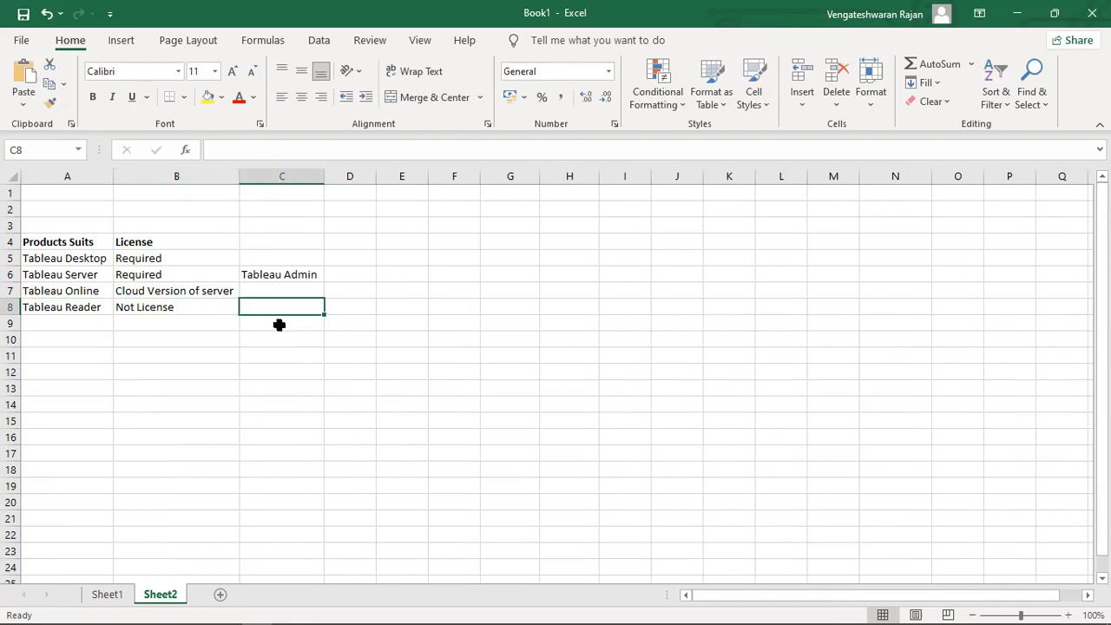
key("Left")
key("Left")
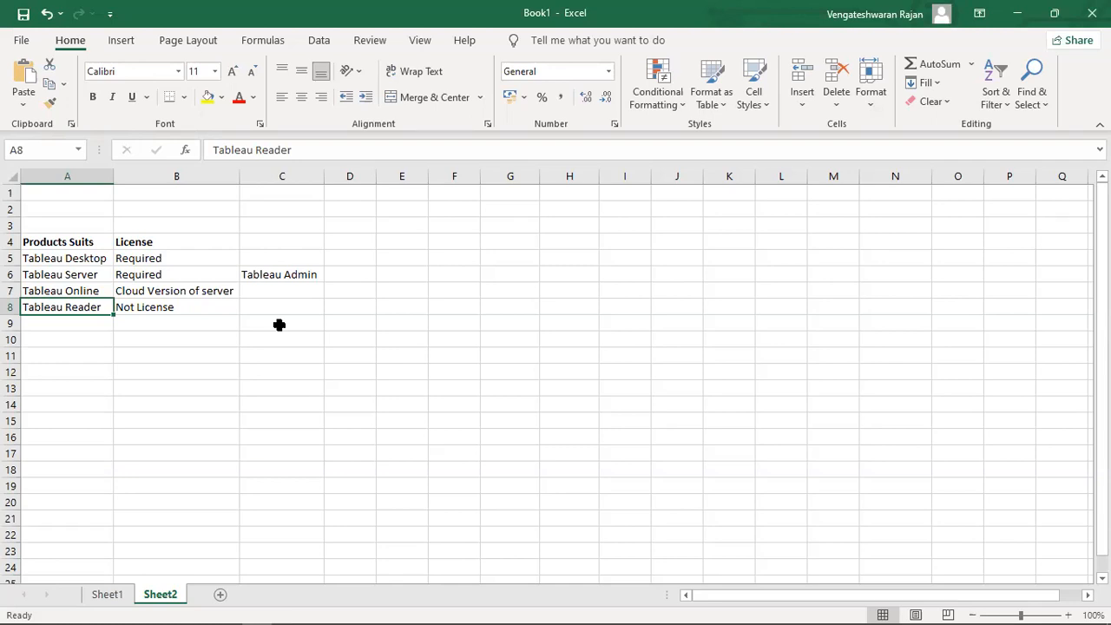
Enter Tableau Perp Builder in A9 and auto-fit column A to fit it.
key("Down")
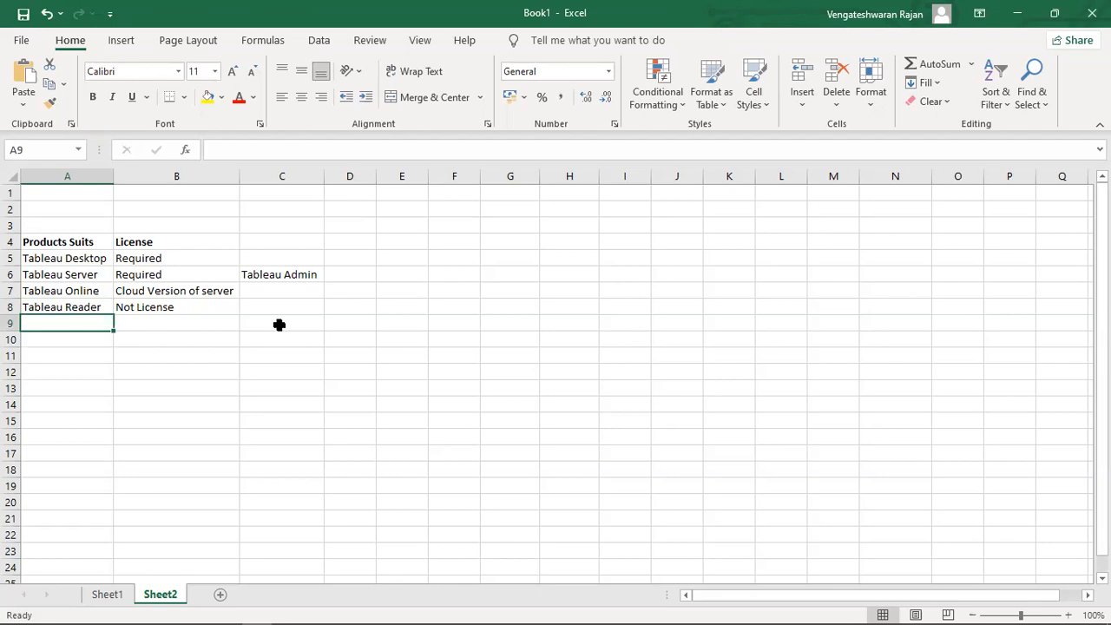
key("Down")
key("Up")
type("Ta")
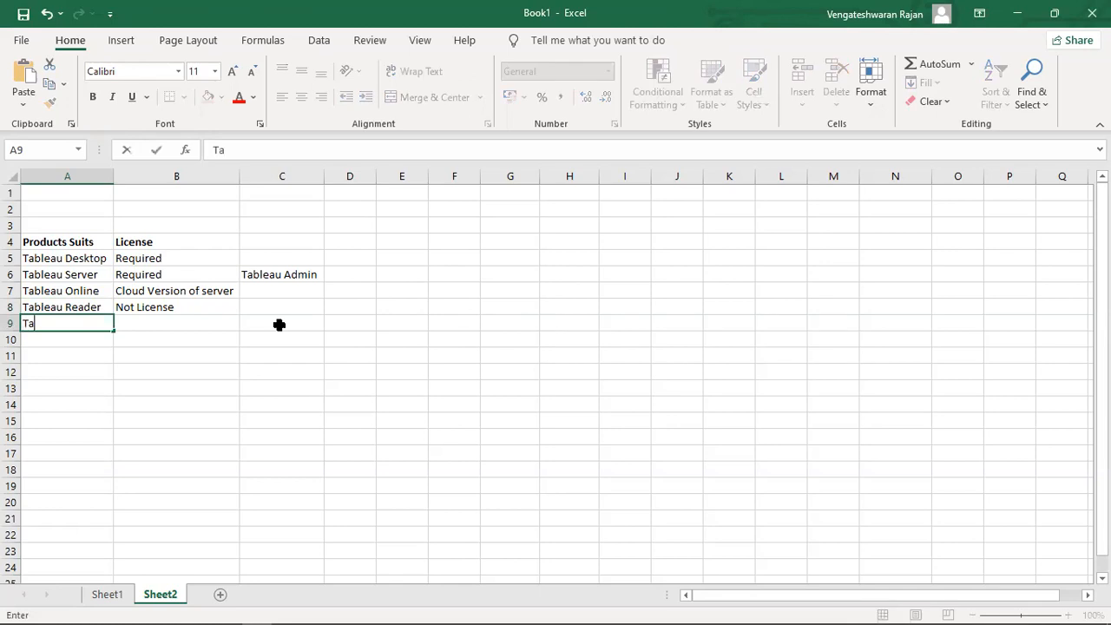
type("bleau Perp")
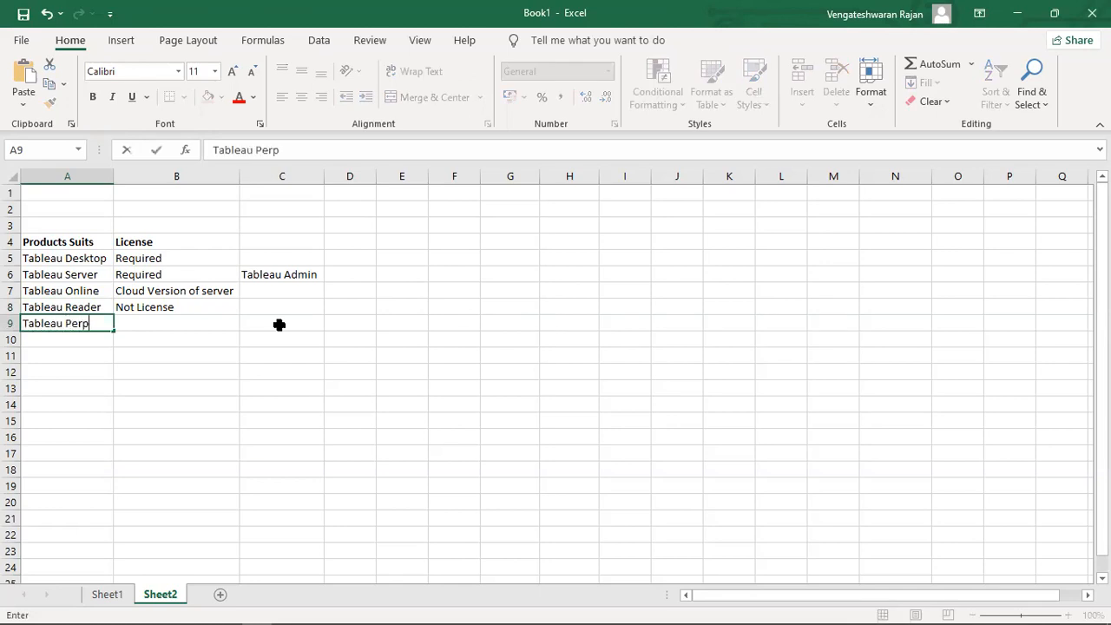
key("Tab")
key("Left")
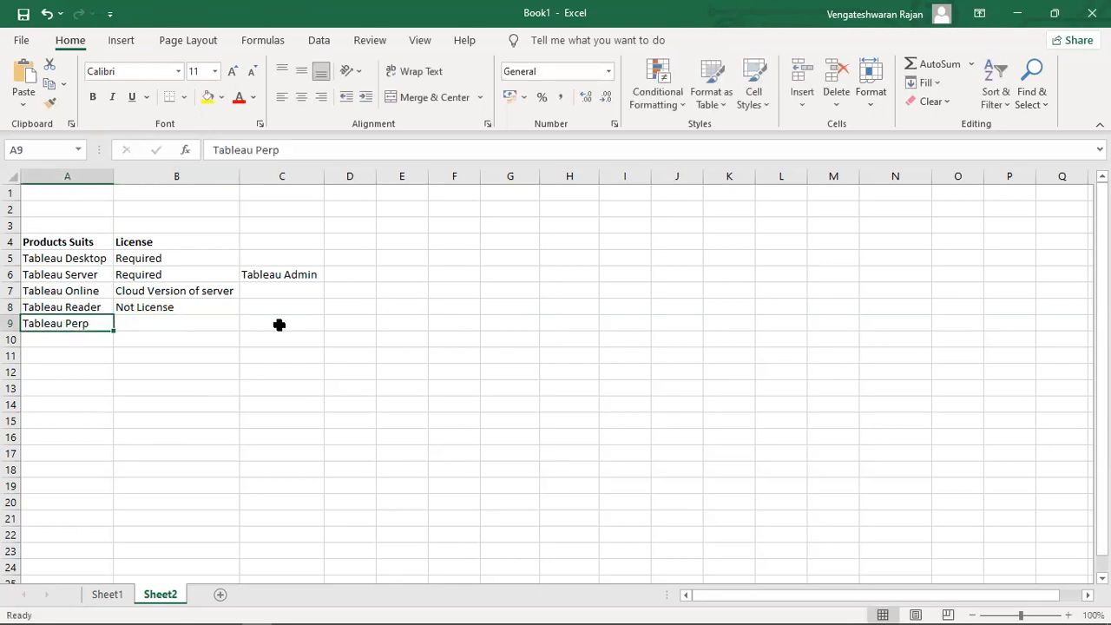
key("F2")
type("Builders")
key("BackSpace")
key("BackSpace")
key("BackSpace")
key("BackSpace")
key("BackSpace")
key("BackSpace")
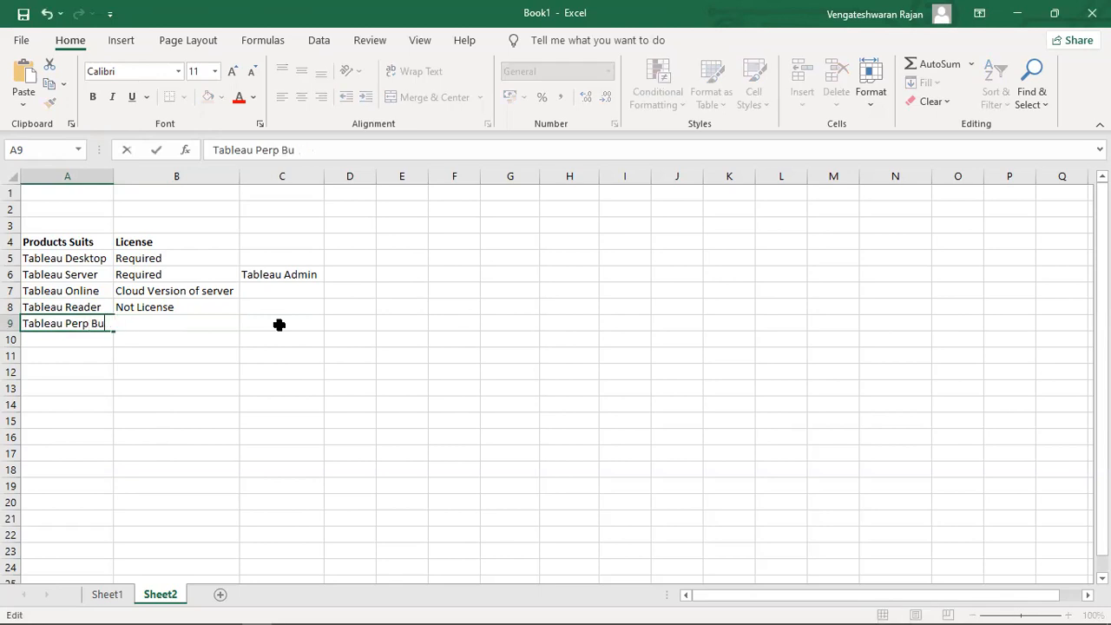
type("ilder")
key("Return")
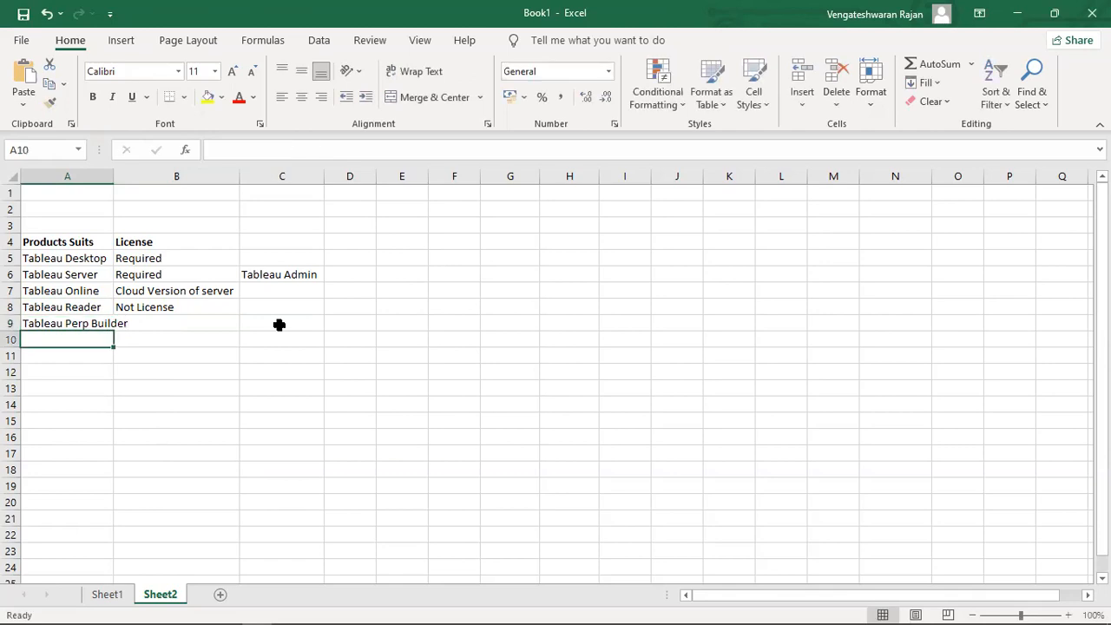
double_click(113, 174)
Record Tableau Perp Builder's licence as 'required' in B9.
left_click(179, 327)
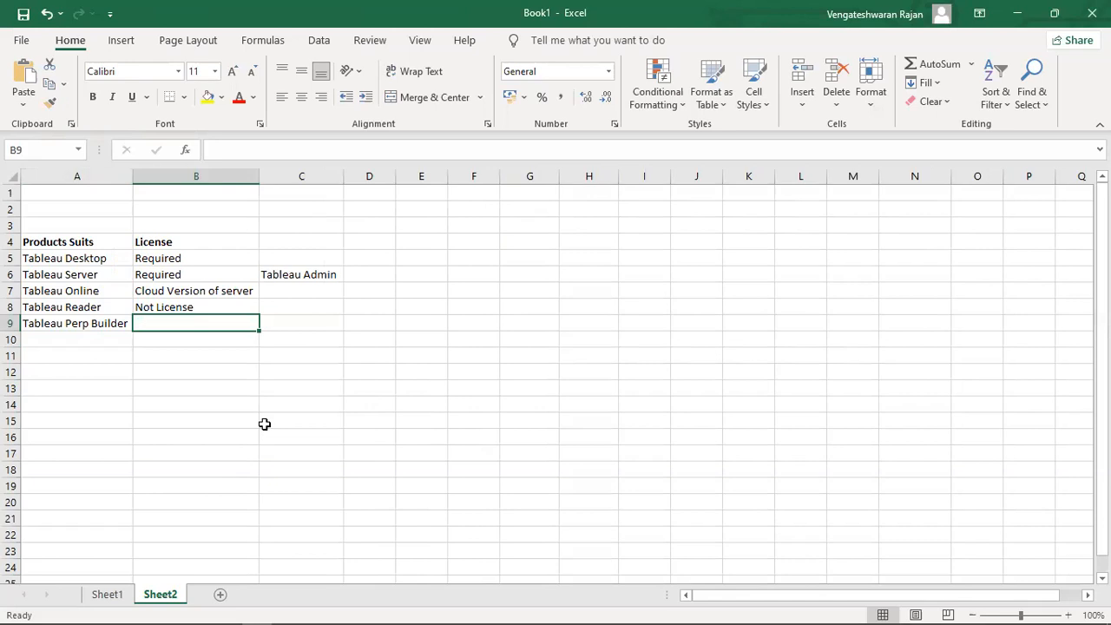
type("required")
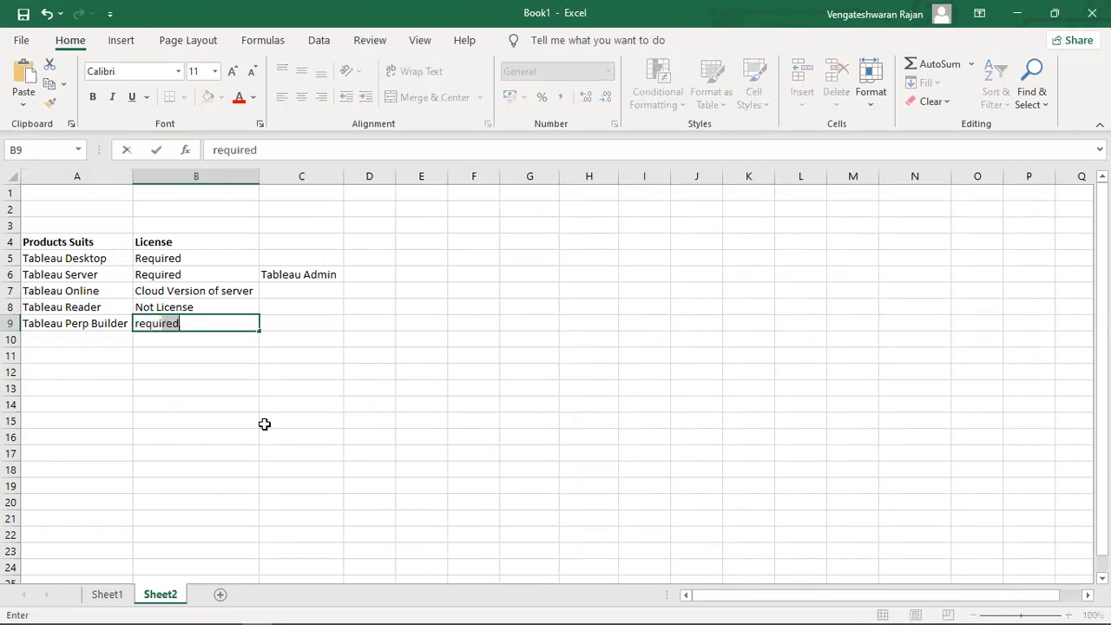
key("Tab")
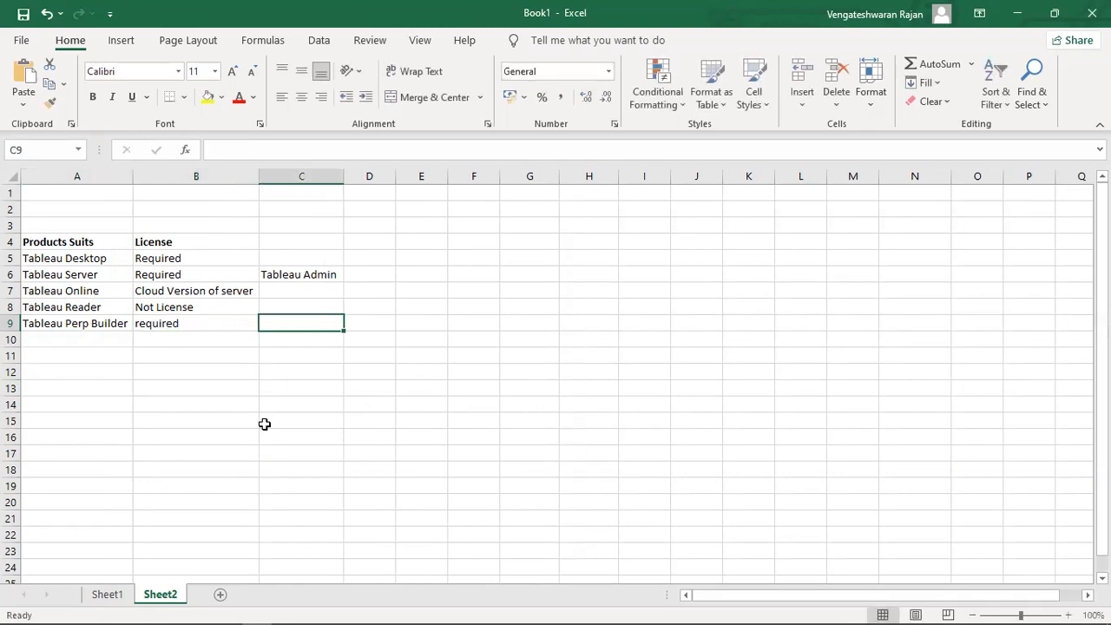
key("Left")
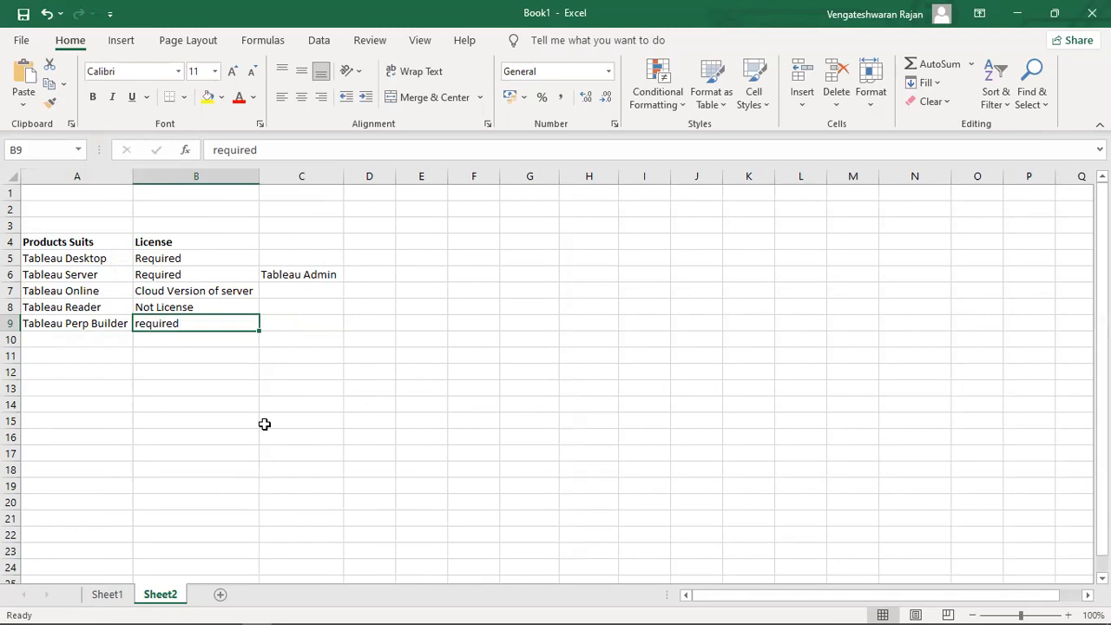
key("Up")
key("Up")
key("Up")
key("Up")
key("Left")
key("shift+Down")
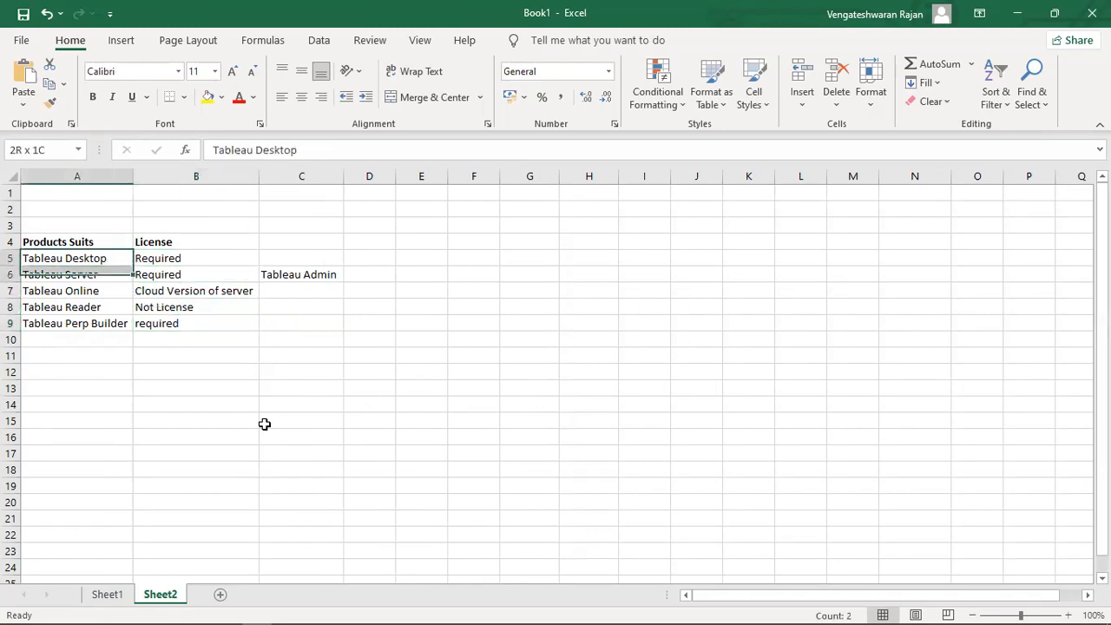
key("Up")
key("Down")
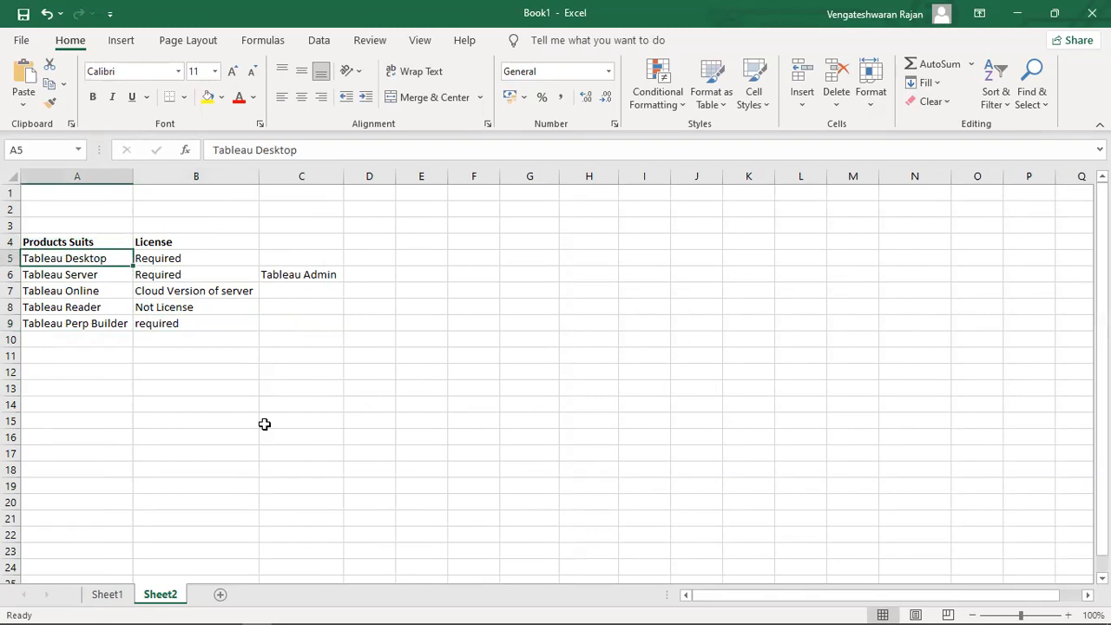
key("shift+Down")
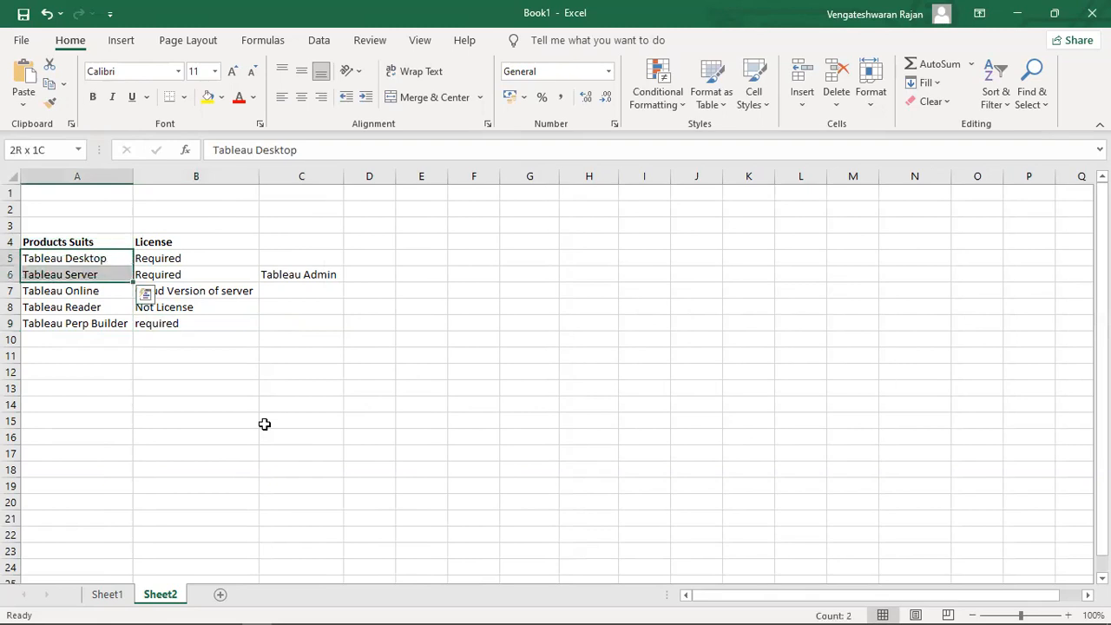
key("shift+Right")
key("Left")
key("Down")
key("Down")
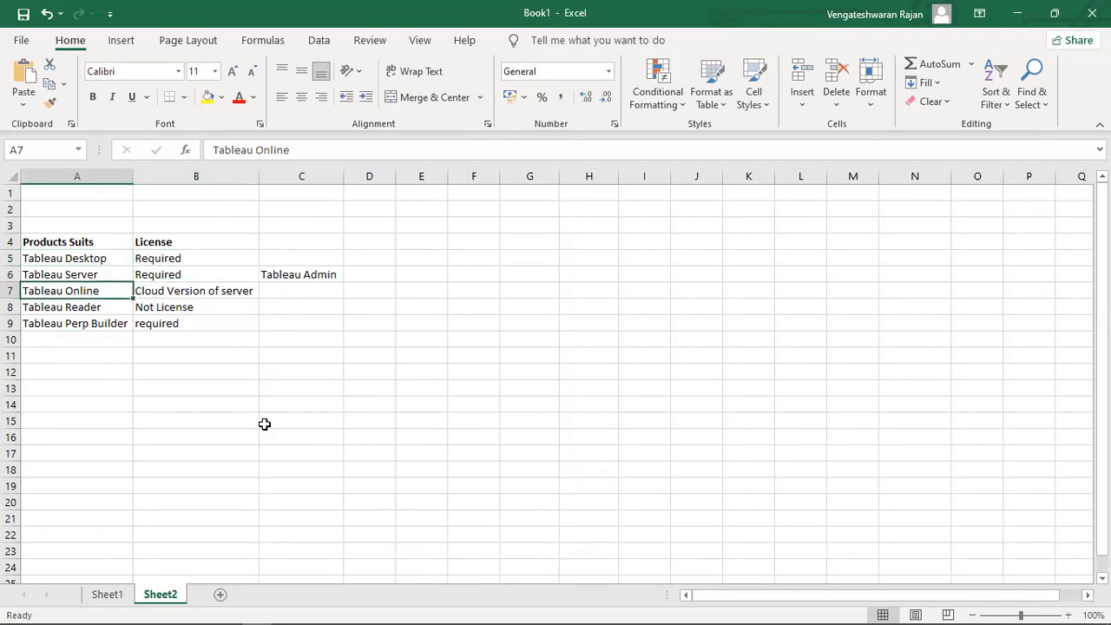
key("shift+Right")
key("Left")
key("Up")
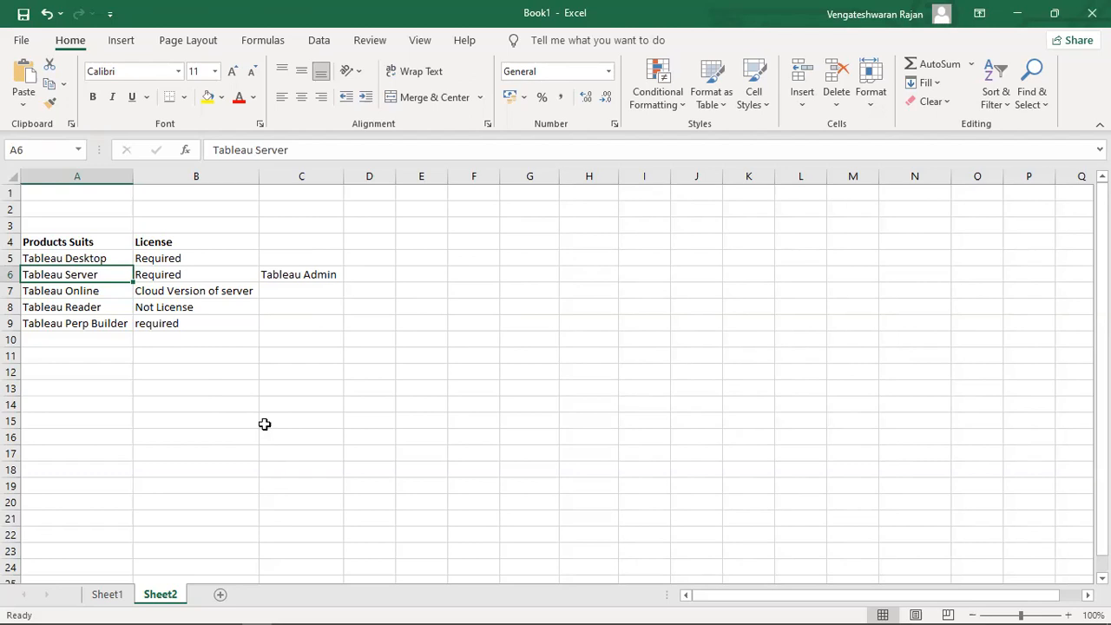
key("Down")
key("Down")
key("Right")
key("Up")
key("Up")
key("Right")
key("Down")
key("Down")
key("Right")
key("Up")
key("Up")
key("Up")
key("Down")
key("Down")
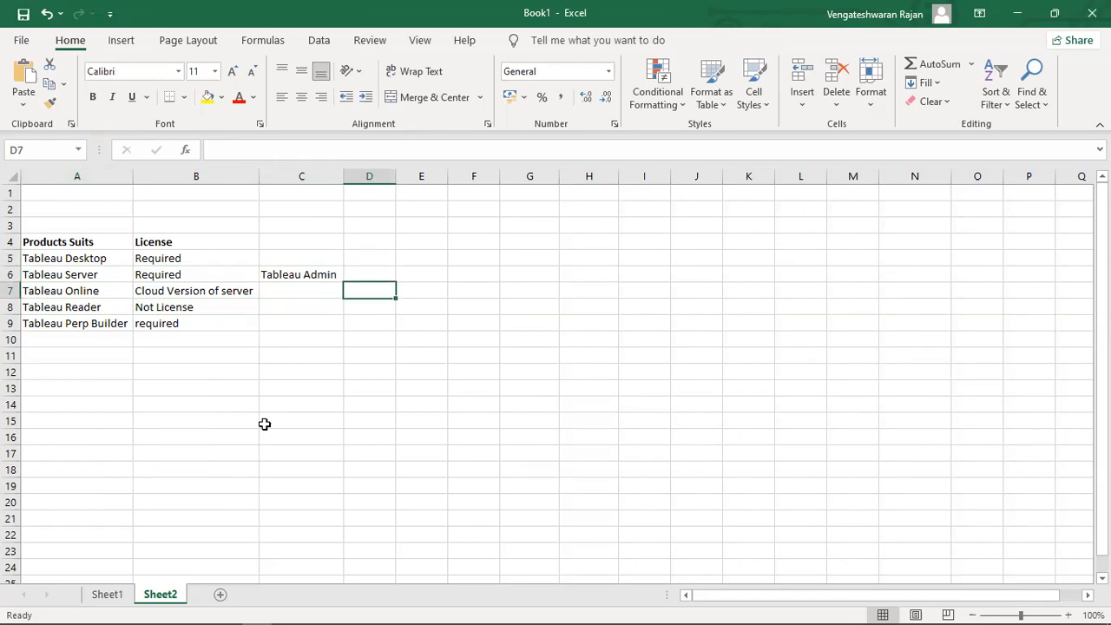
key("Left")
key("Down")
key("Left")
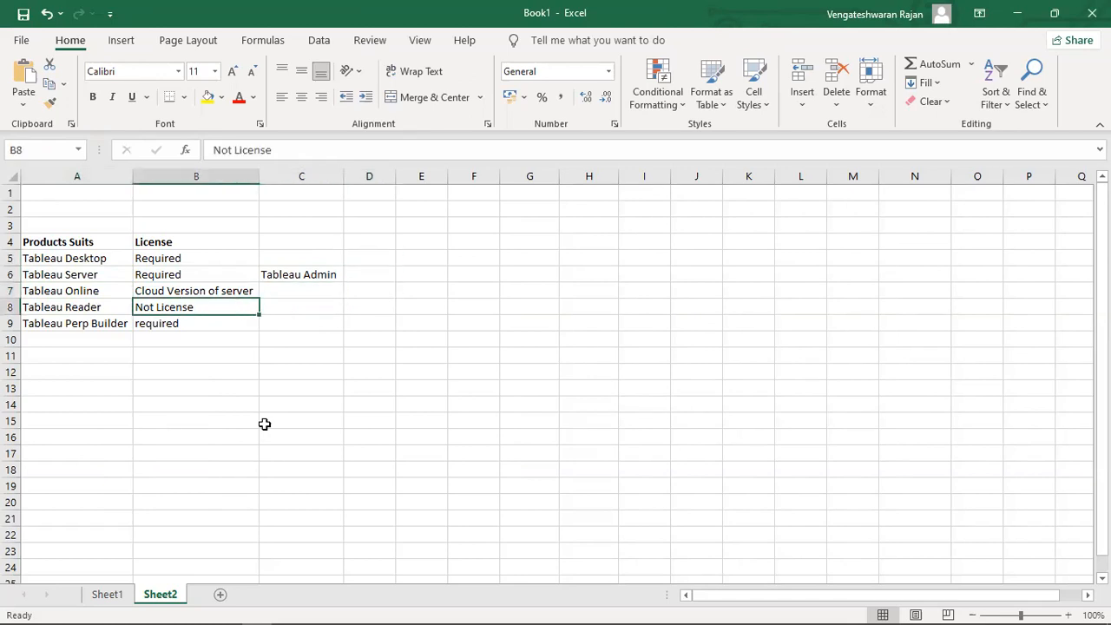
key("Left")
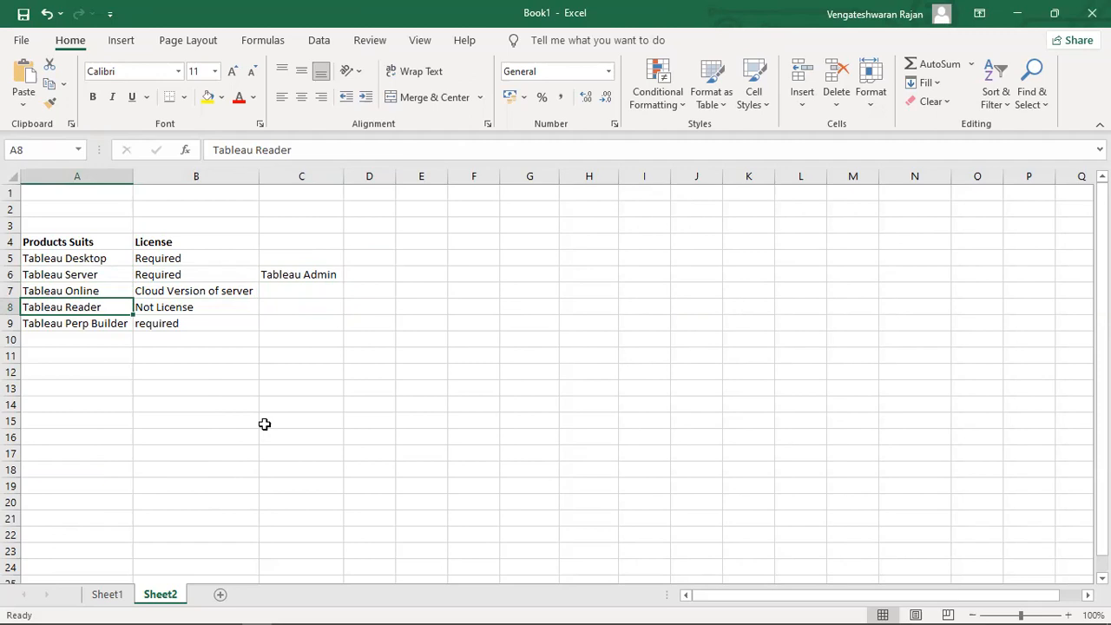
Enter Tableau Public as the new product name in A10.
key("Down")
key("Down")
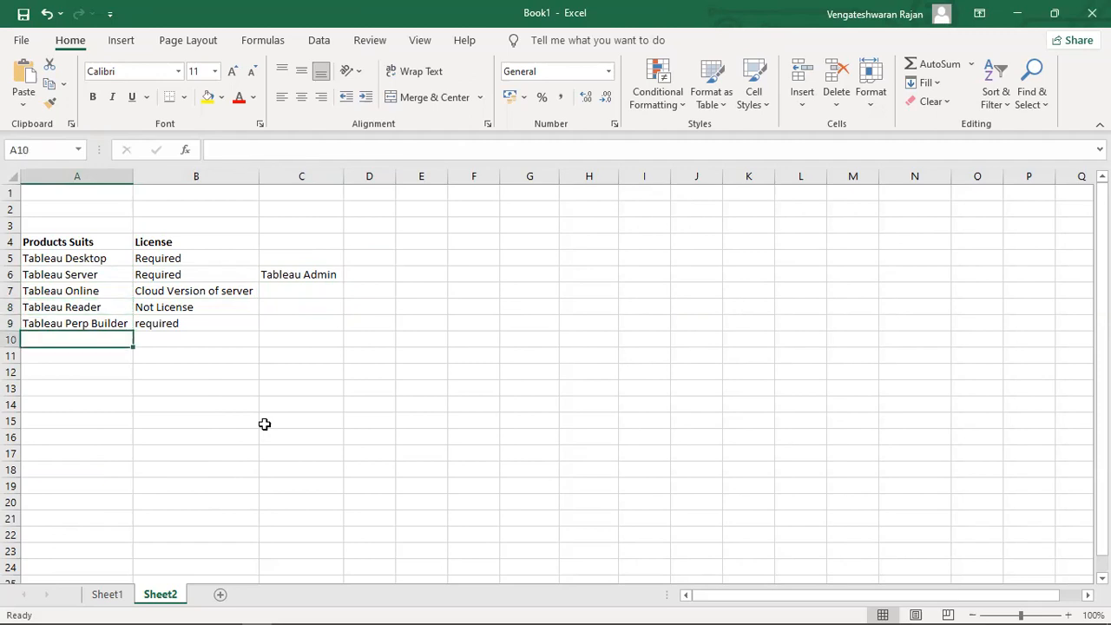
type("Tableau ")
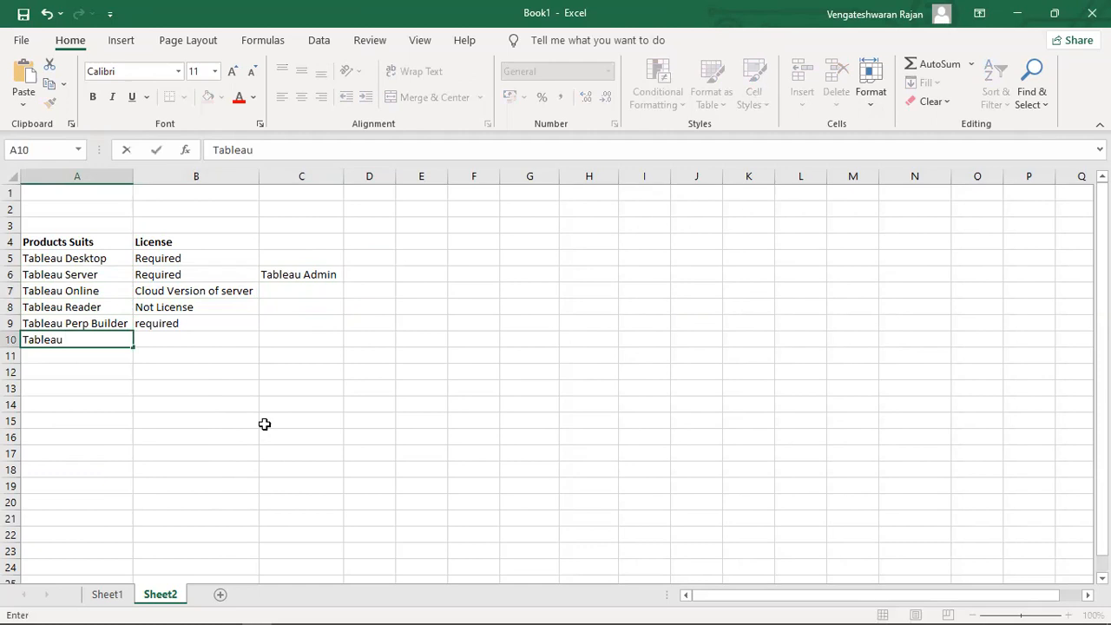
type("Publick")
key("BackSpace")
key("Tab")
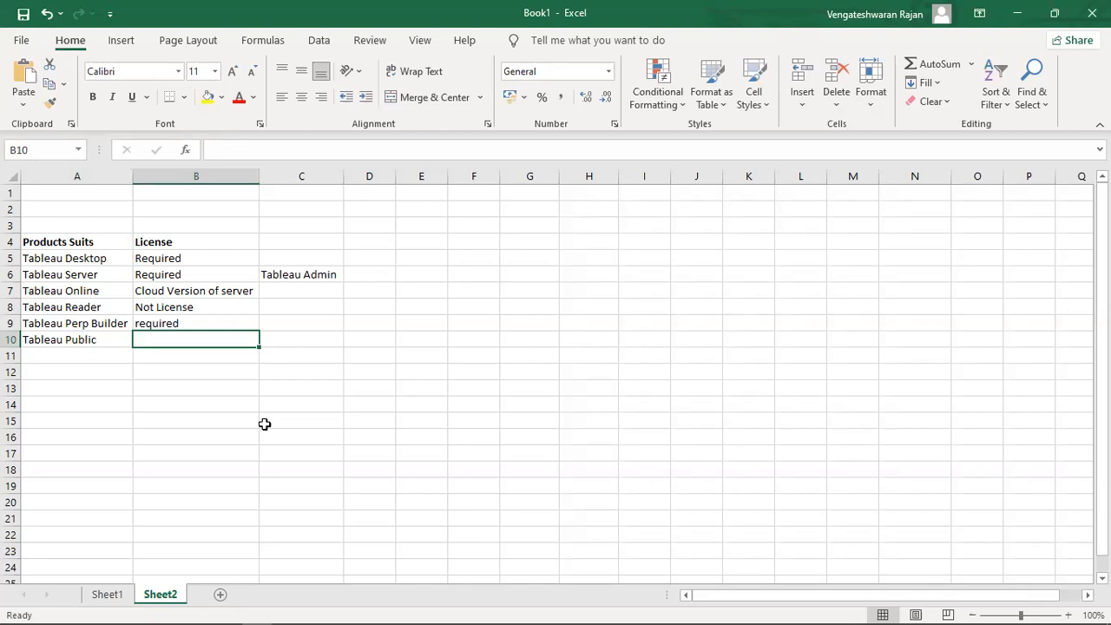
Record Tableau Public's licence as 'Life time free' in B10.
type("Libra")
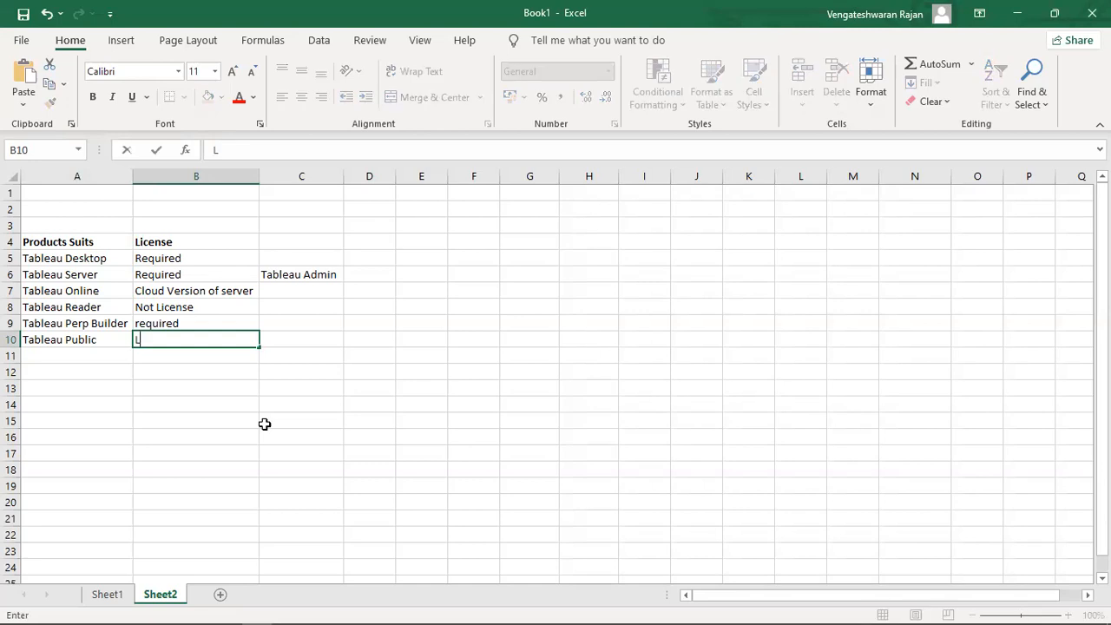
key("BackSpace")
key("BackSpace")
key("BackSpace")
key("BackSpace")
type("earning")
key("BackSpace")
key("BackSpace")
key("BackSpace")
key("BackSpace")
key("BackSpace")
key("BackSpace")
key("BackSpace")
key("BackSpace")
type("Compl")
key("BackSpace")
key("BackSpace")
key("BackSpace")
key("BackSpace")
key("BackSpace")
type("Life Ti")
key("BackSpace")
key("BackSpace")
type("time free")
key("Tab")
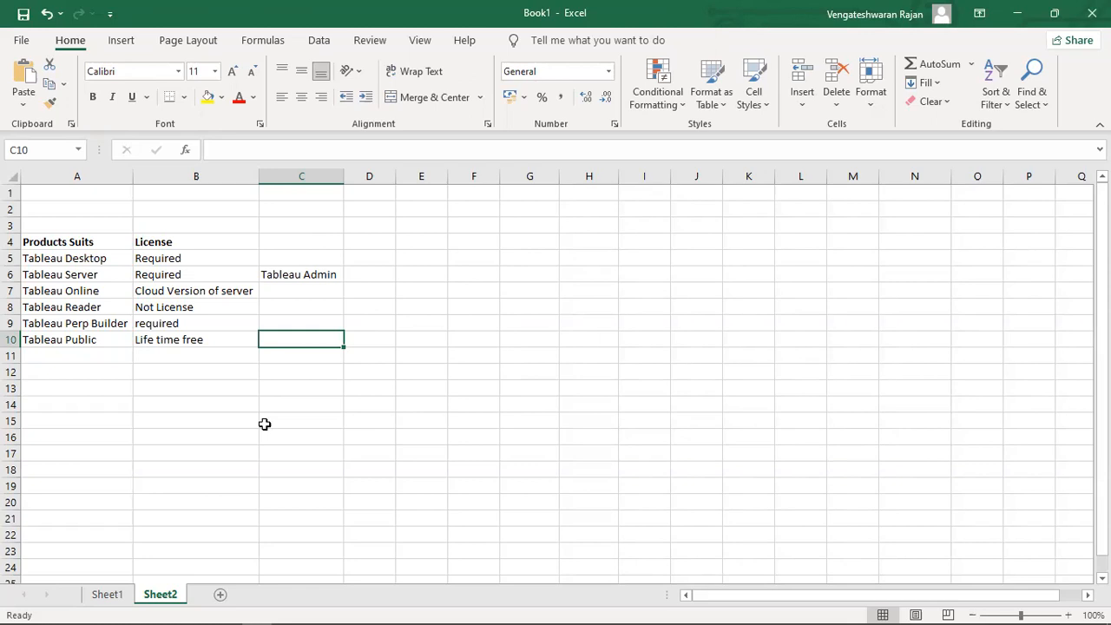
Bold the product names in A5:A10, Tableau Desktop through Tableau Public.
key("Left")
key("Left")
key("shift+Up")
key("shift+Up")
key("shift+Up")
key("shift+Up")
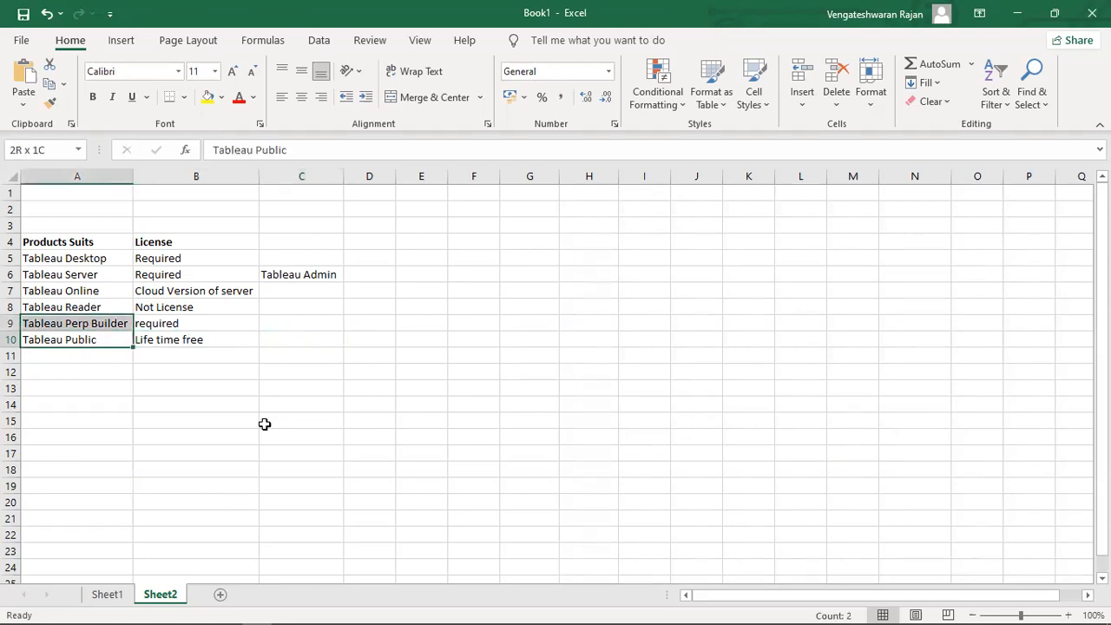
key("shift+Up")
key("ctrl+b")
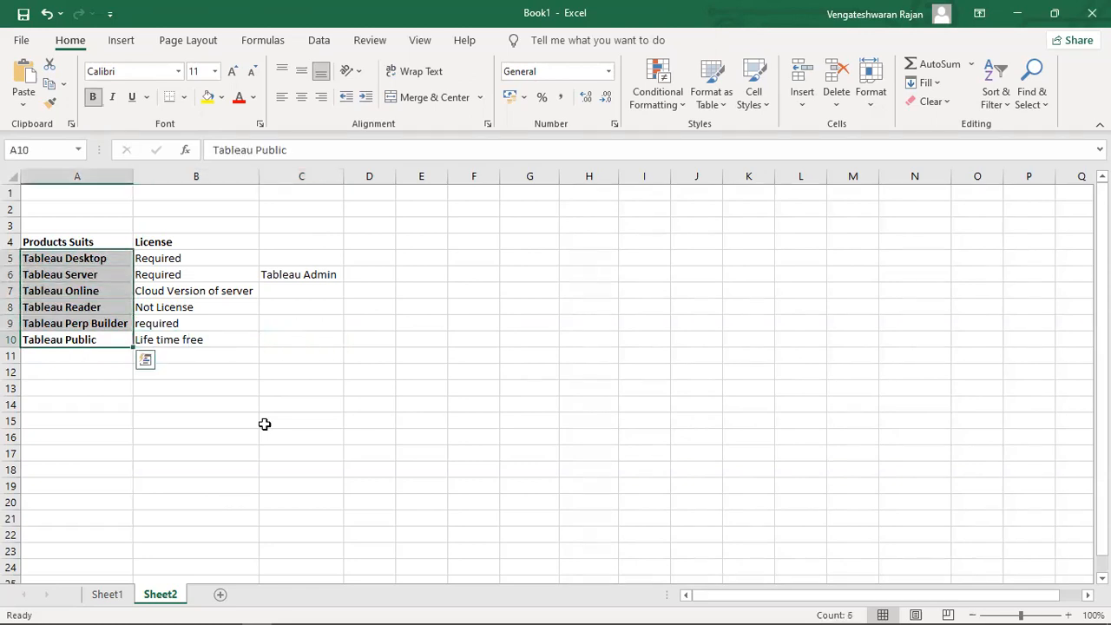
key("Down")
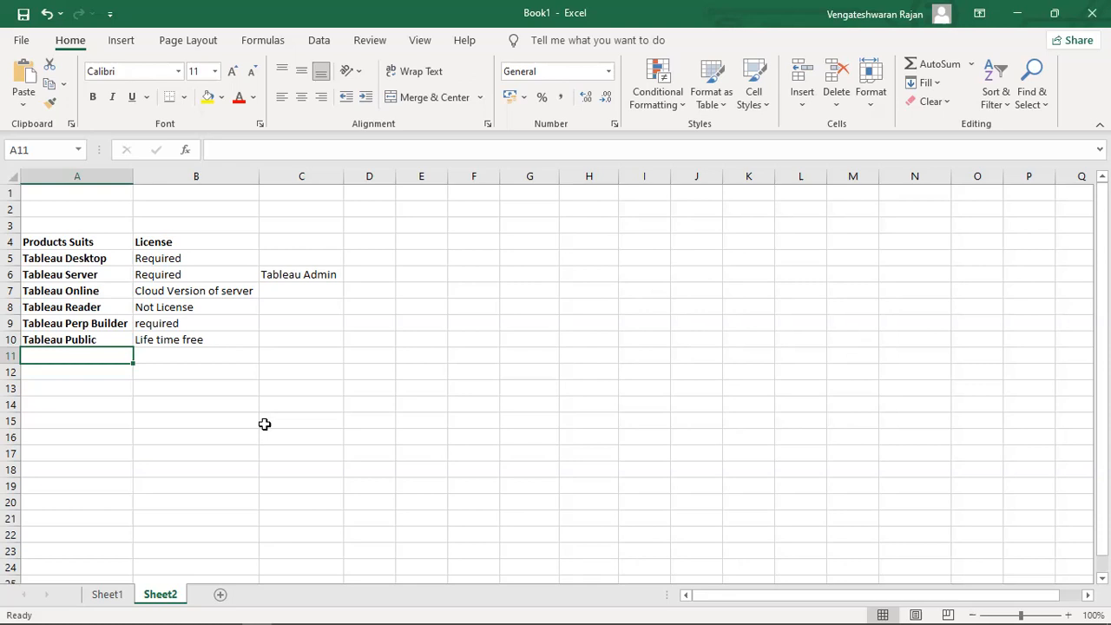
key("Up")
key("Up")
key("Right")
key("Right")
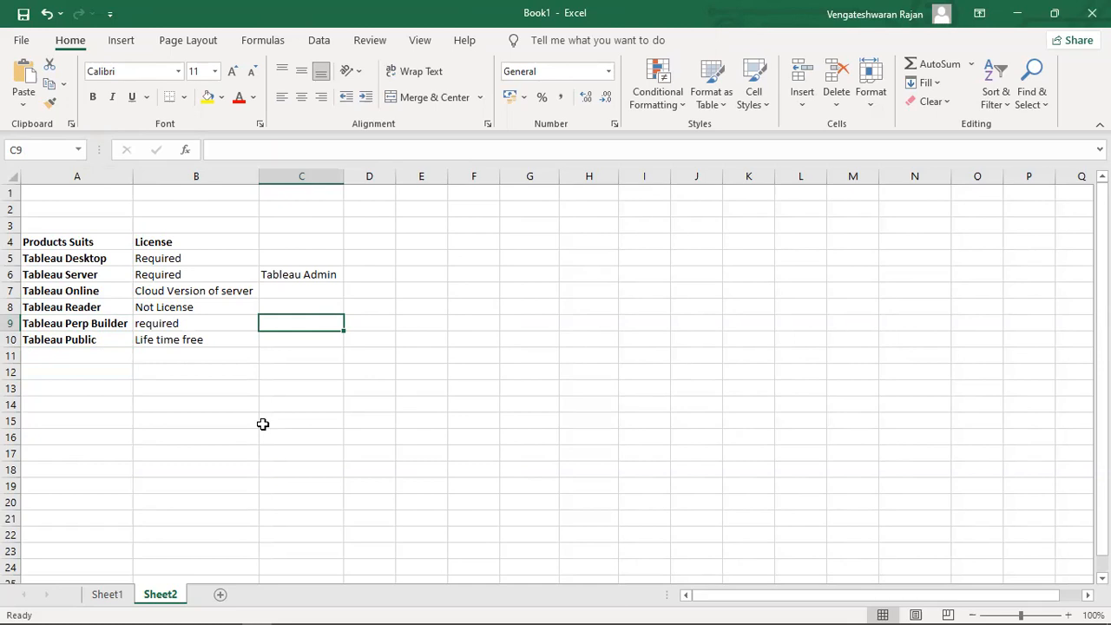
Switch from Excel to the Tableau Public Book1 start page.
left_click(414, 74)
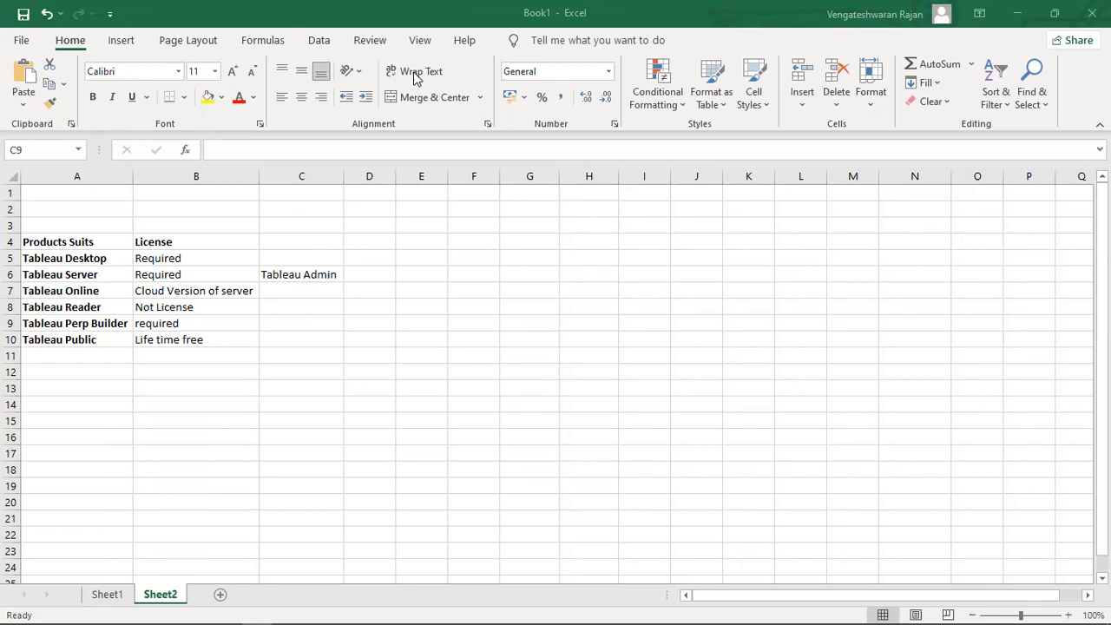
left_click(346, 600)
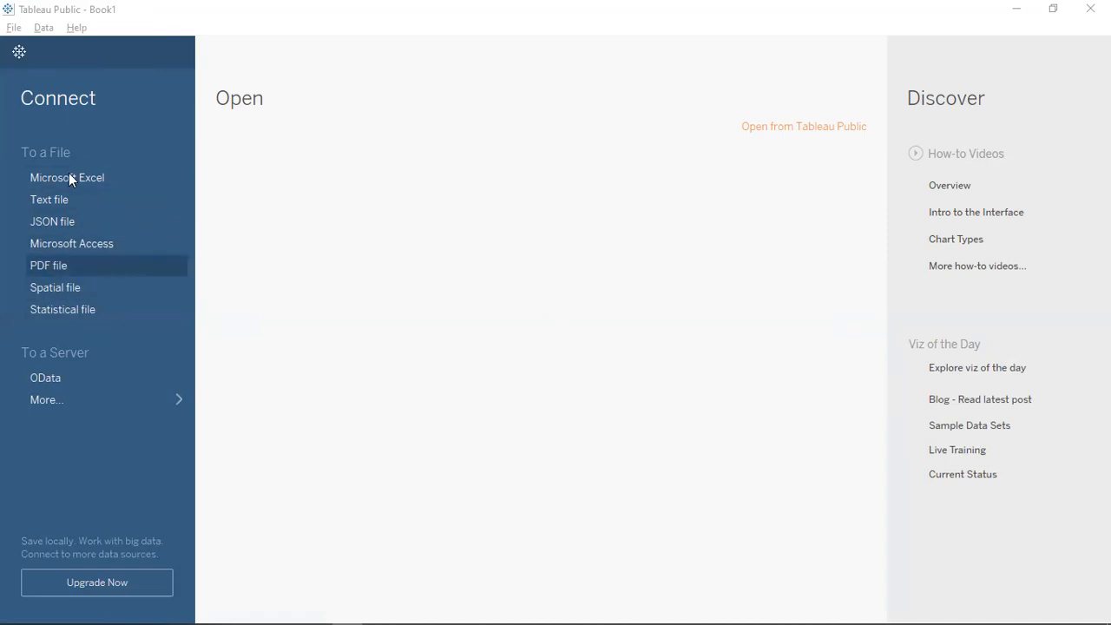
Open the Microsoft Access connection dialog under Connect > To a File.
left_click(89, 437)
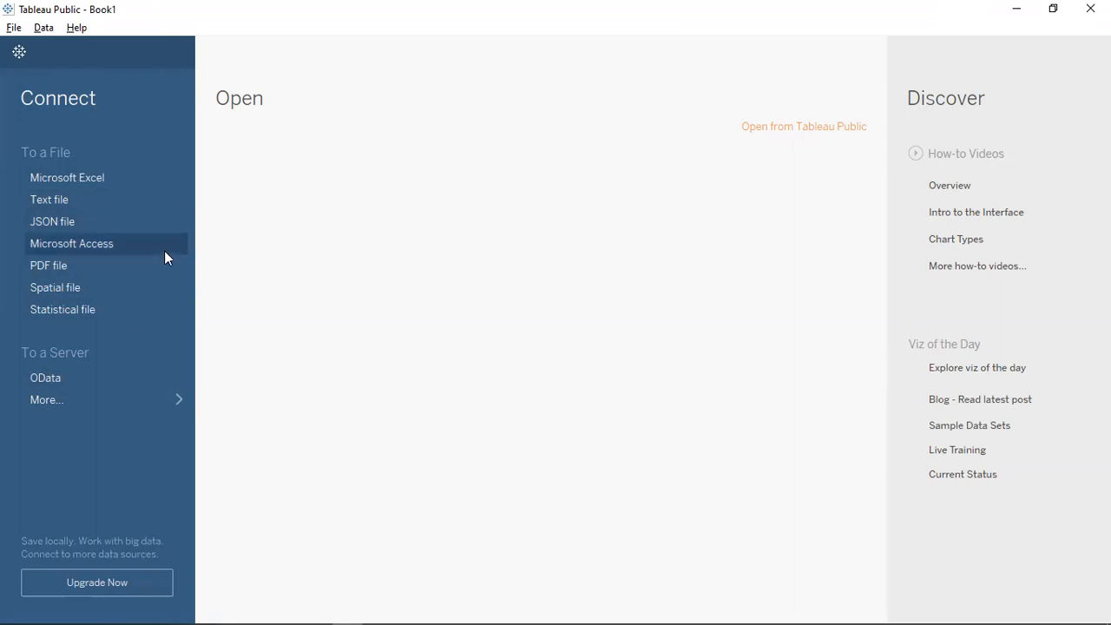
left_click(19, 51)
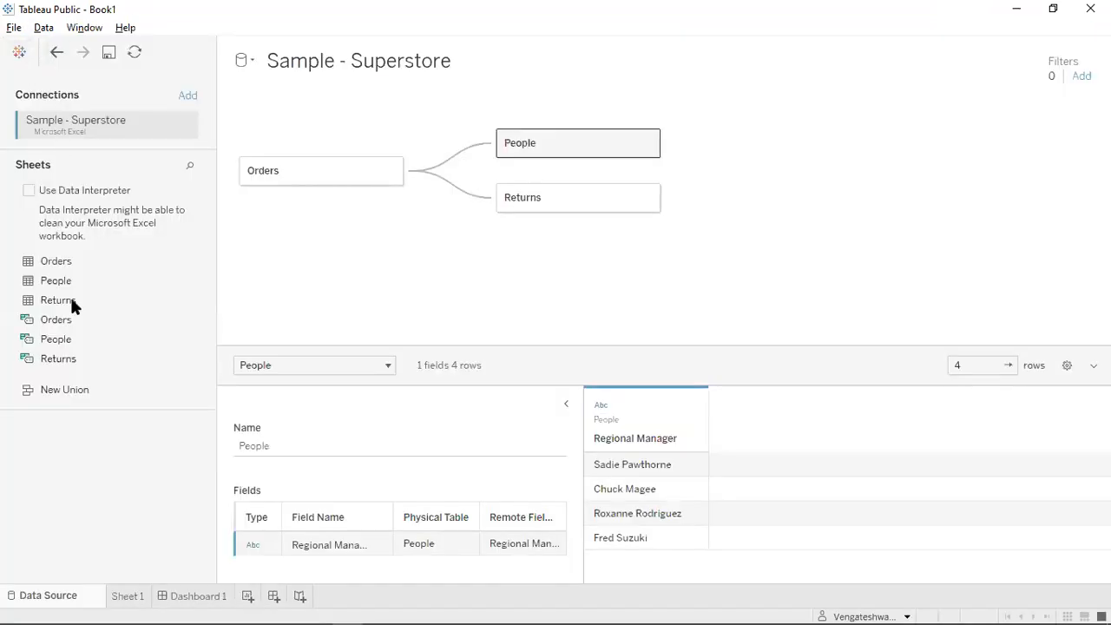
left_click(19, 54)
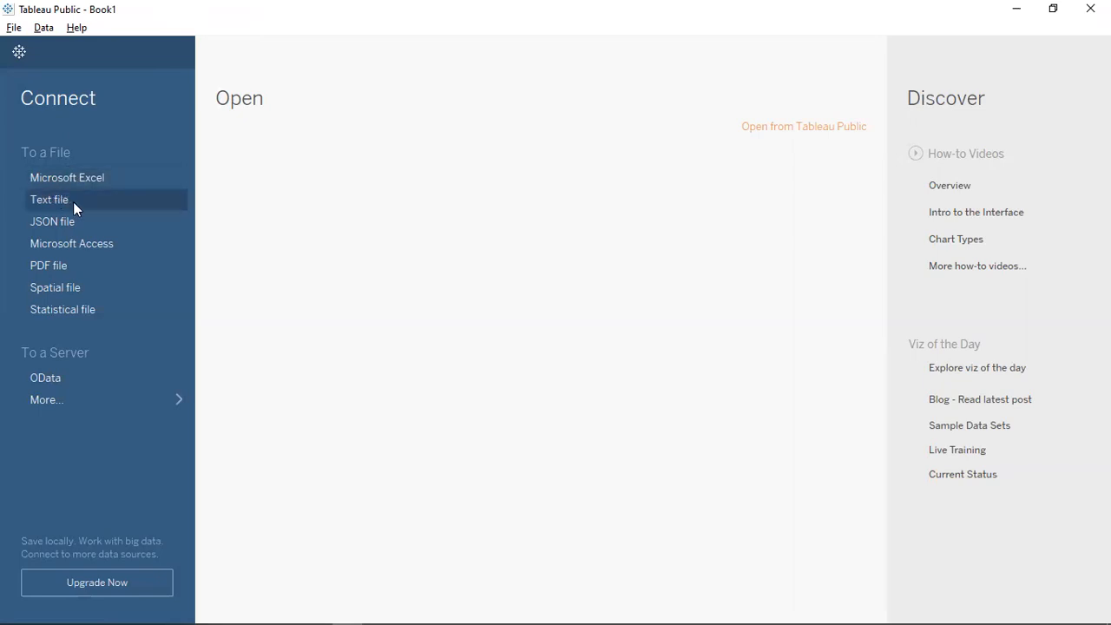
left_click(80, 251)
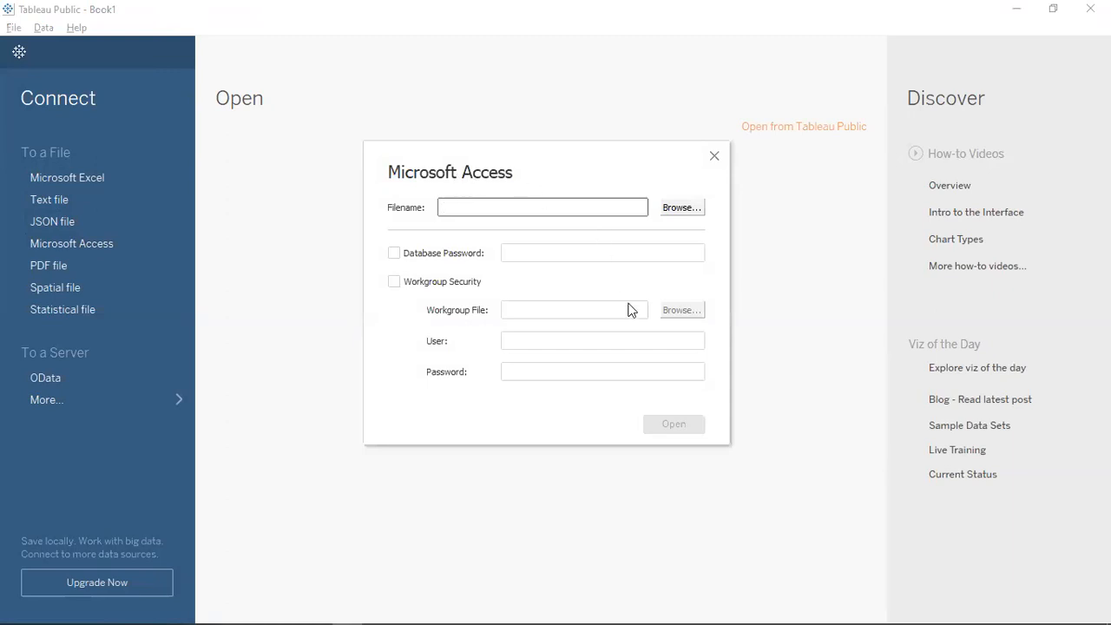
Cancel the file search in Downloads and return to the Sample - Superstore data source.
left_click(714, 157)
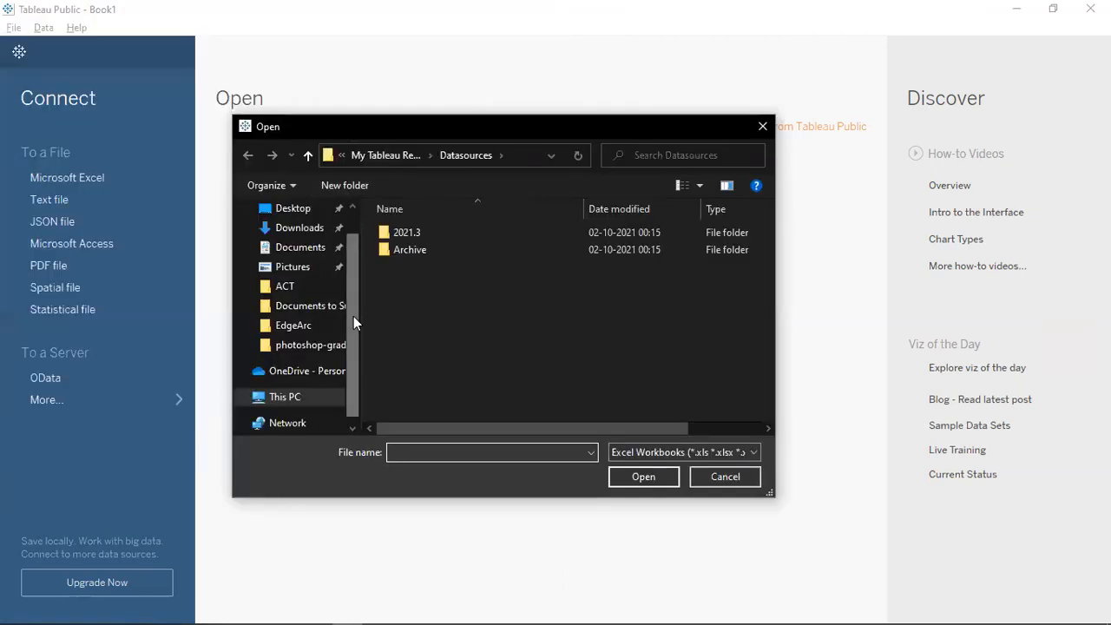
scroll(355, 347, "down", 1)
scroll(358, 359, "up", 1)
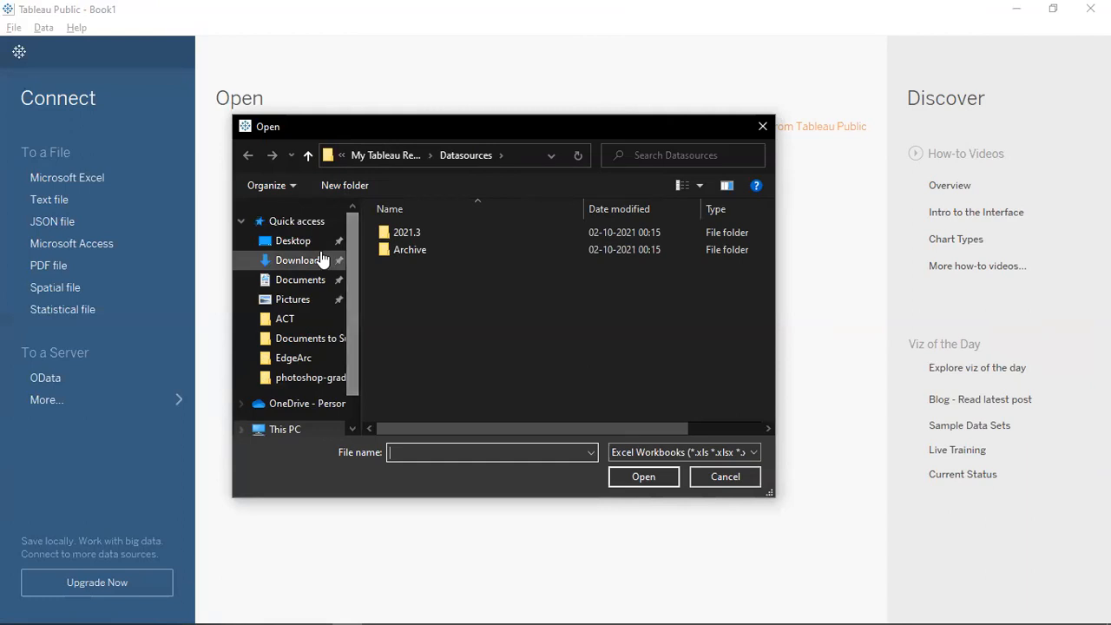
left_click(296, 262)
scroll(480, 297, "down", 1)
scroll(480, 298, "down", 3)
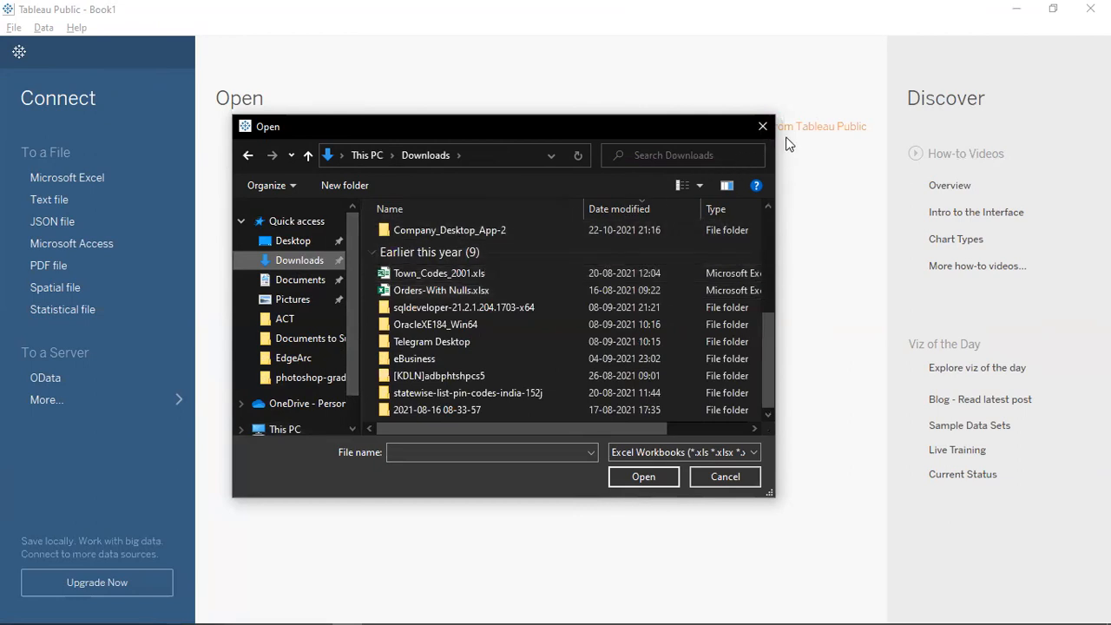
left_click(764, 127)
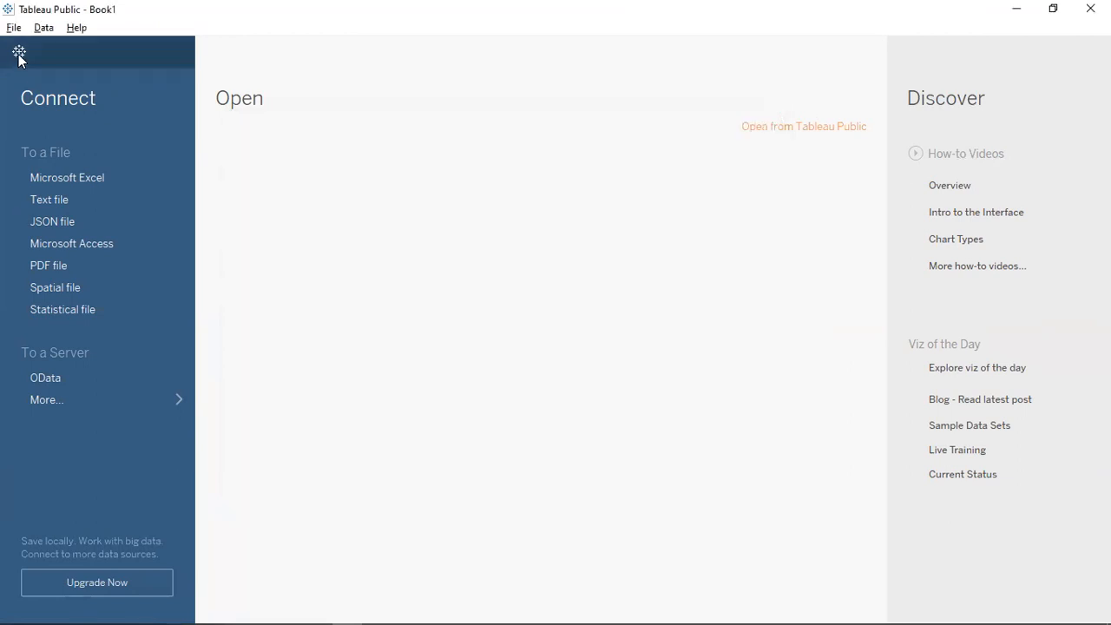
left_click(19, 53)
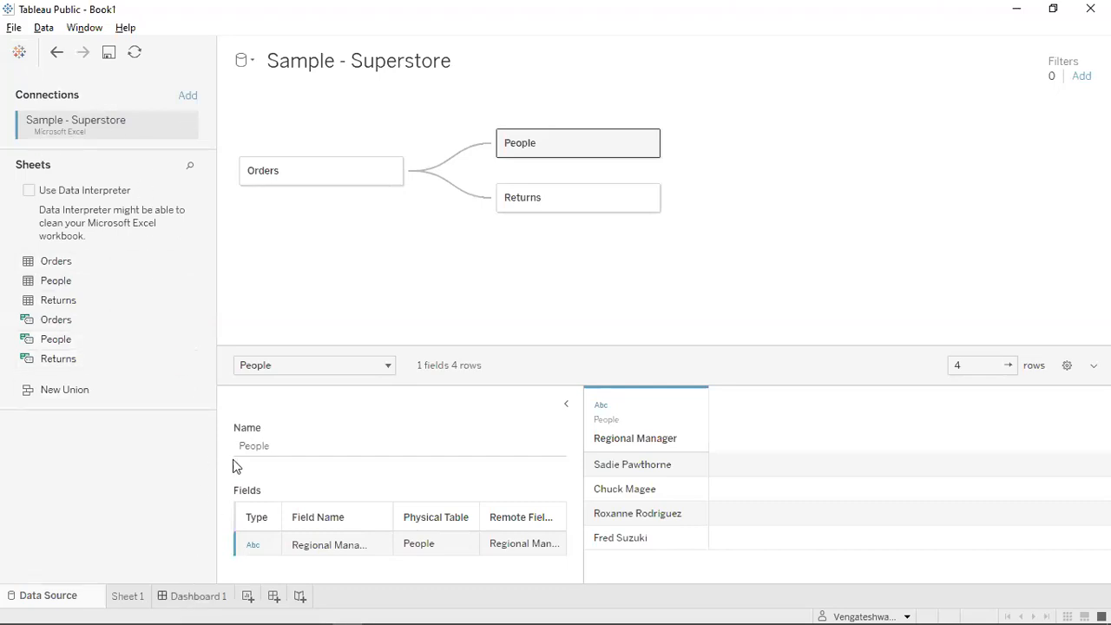
Delete Dashboard 1 and Sheet 1, leaving only the blank Sheet 2.
right_click(198, 599)
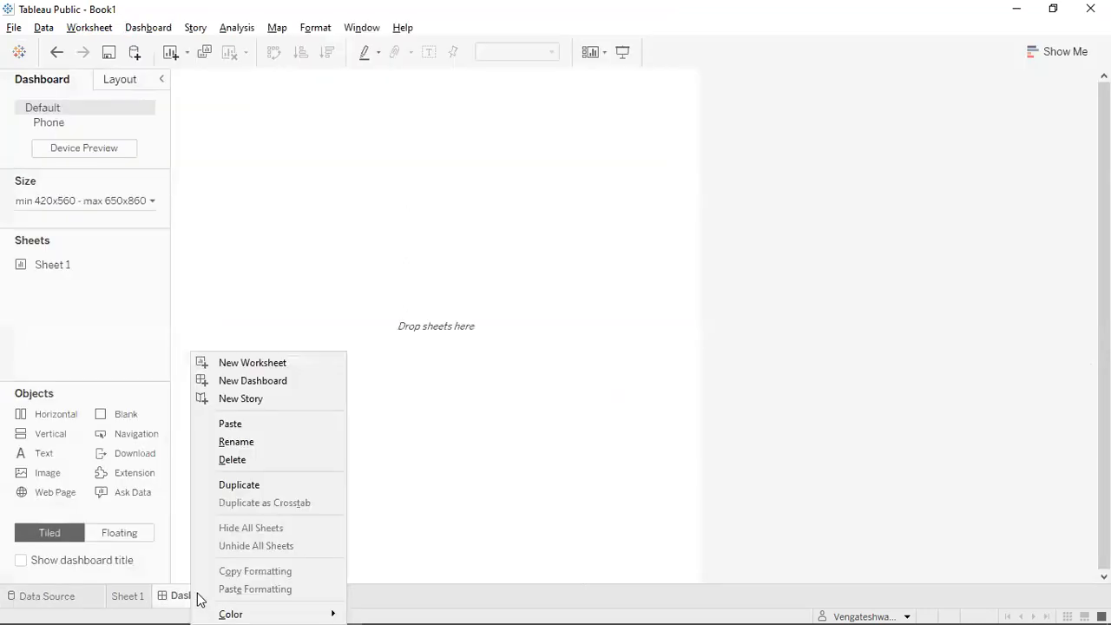
left_click(251, 462)
right_click(143, 597)
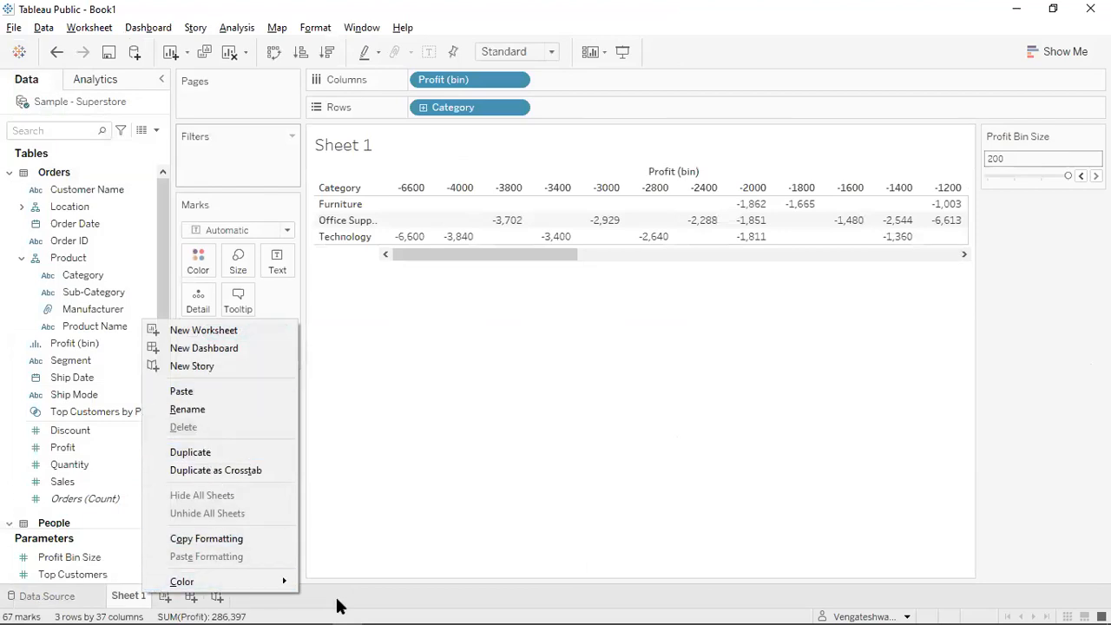
left_click(163, 599)
left_click(165, 596)
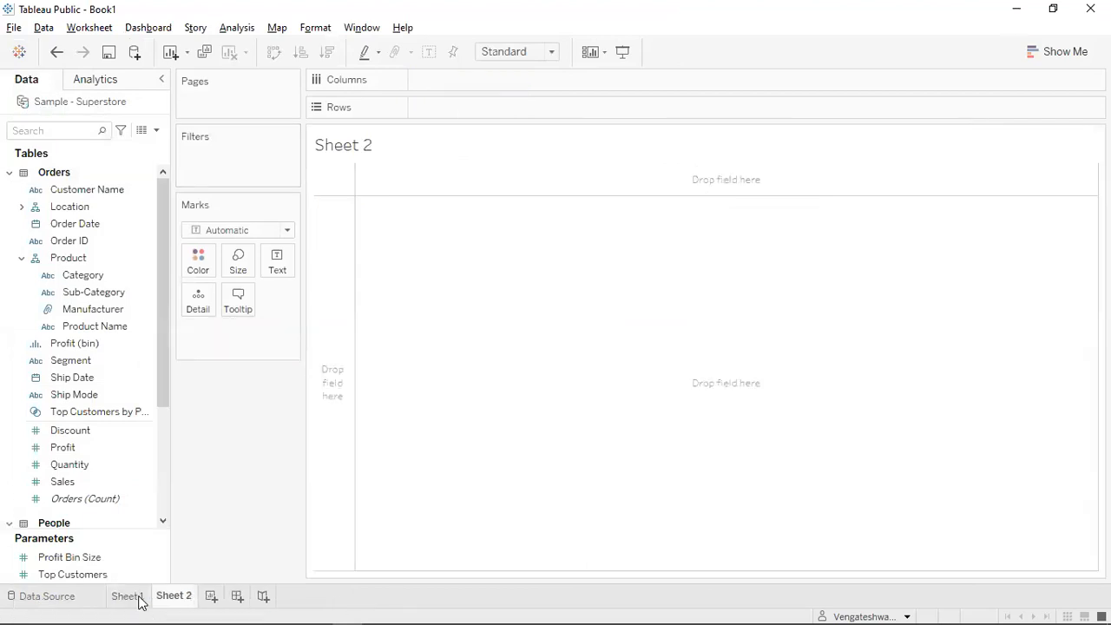
right_click(140, 597)
left_click(204, 434)
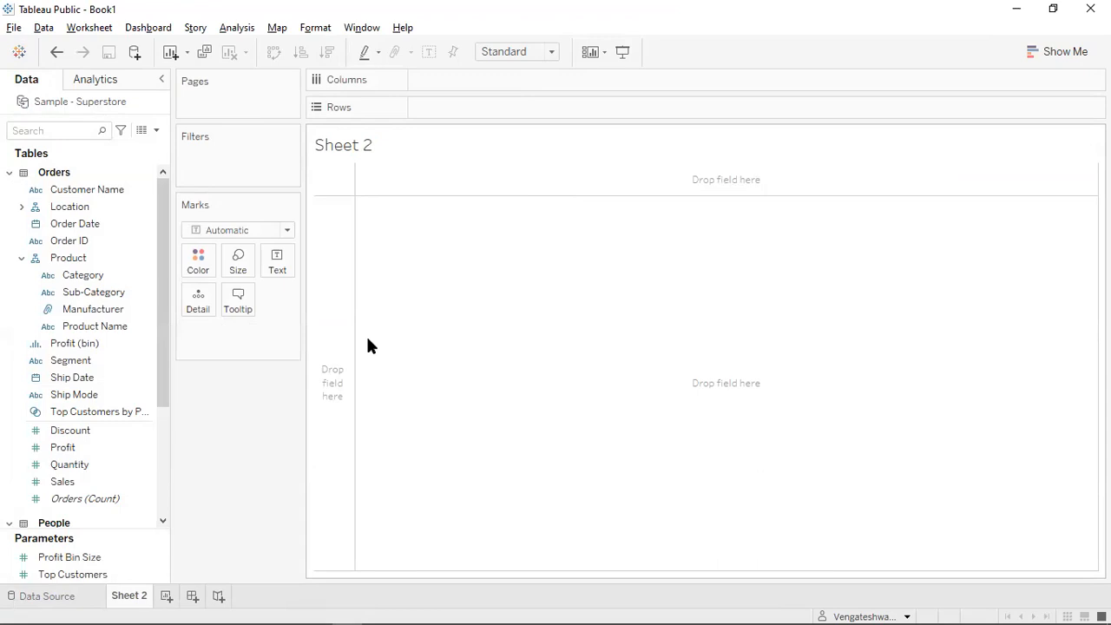
Put Sales on Text to show 2,297,201, then pick the Order Date field.
left_click_drag(161, 304, 171, 251)
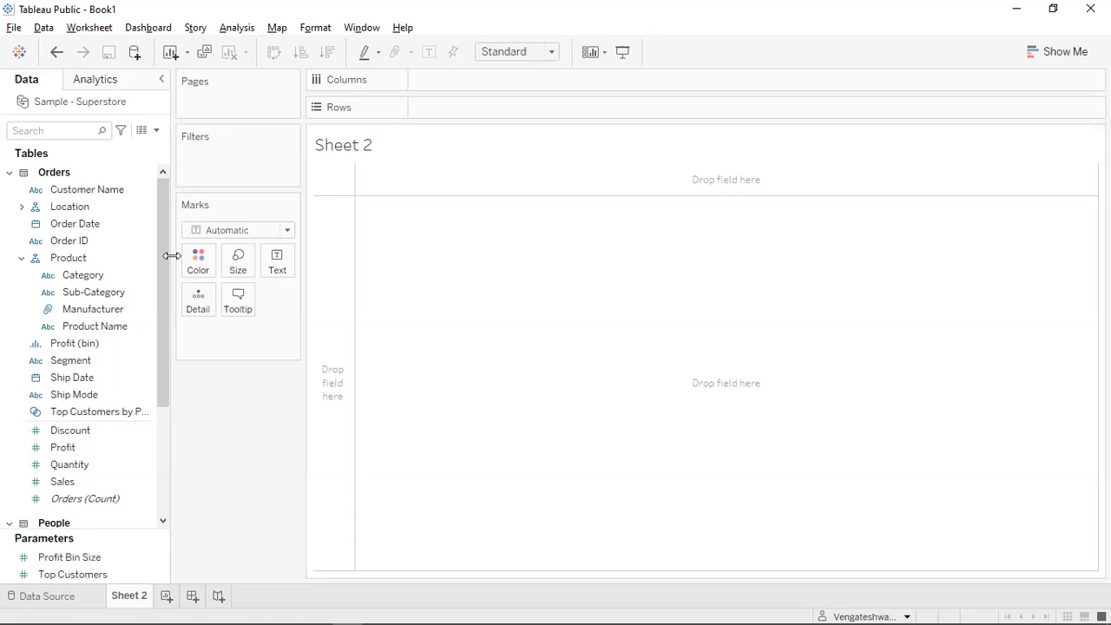
left_click_drag(160, 280, 164, 328)
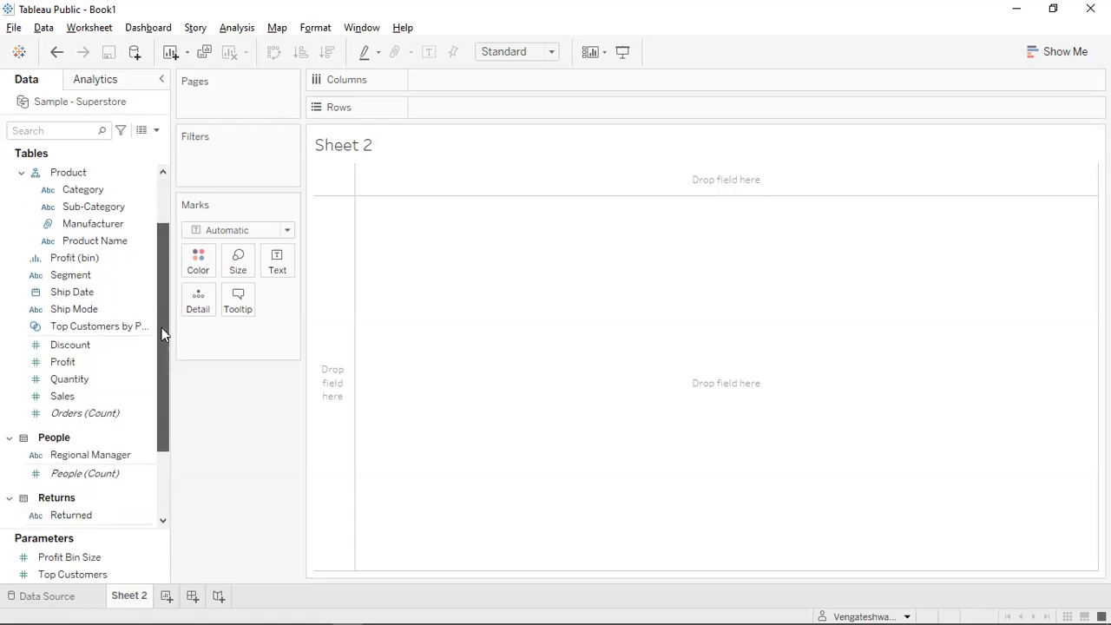
left_click(92, 395)
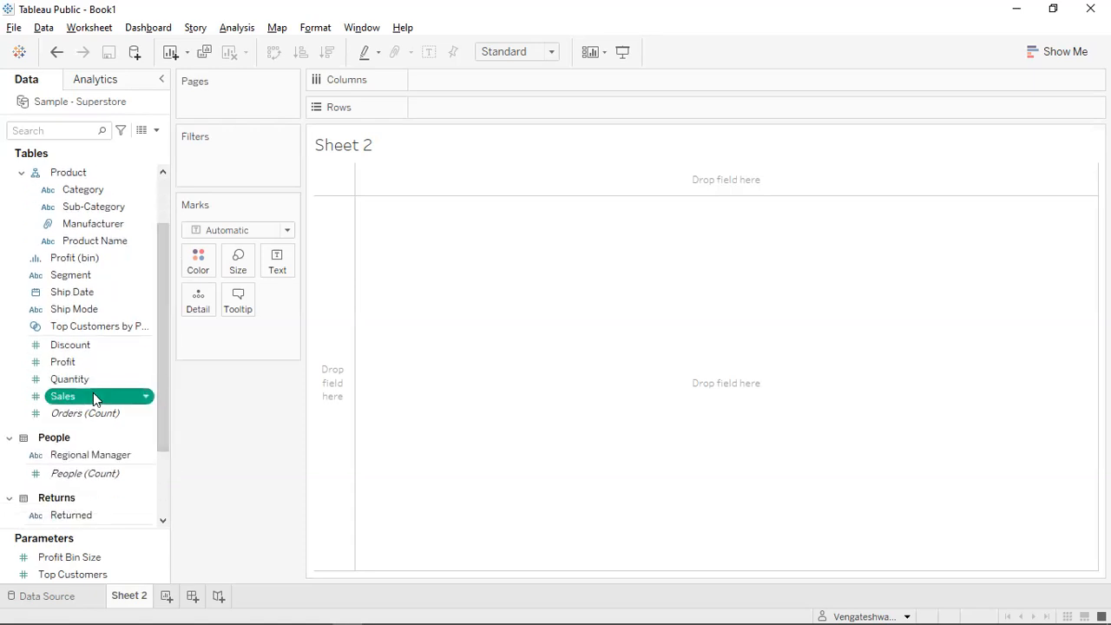
left_click_drag(96, 400, 281, 260)
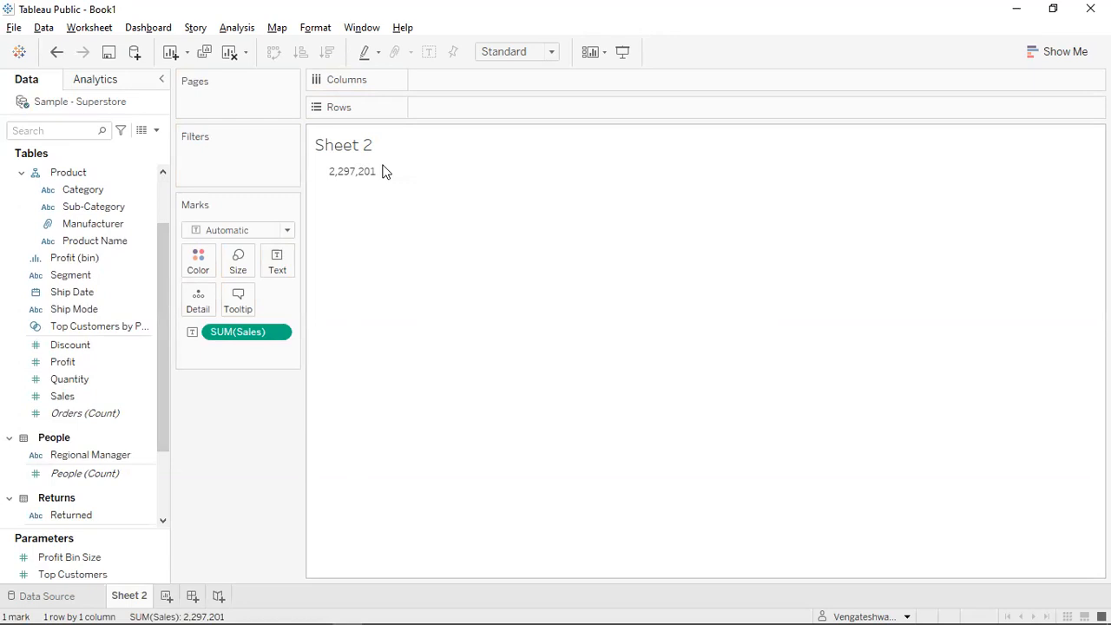
left_click_drag(161, 343, 165, 271)
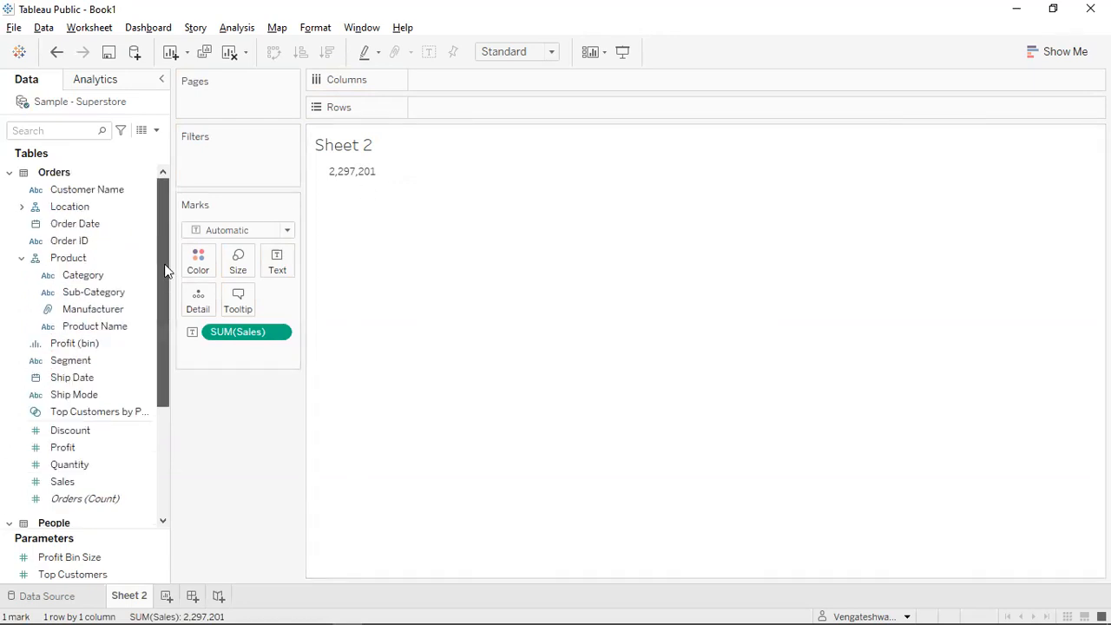
left_click(95, 224)
Add a YEAR(Order Date) filter to Sheet 2 using all years and show its filter card.
left_click_drag(100, 231, 238, 179)
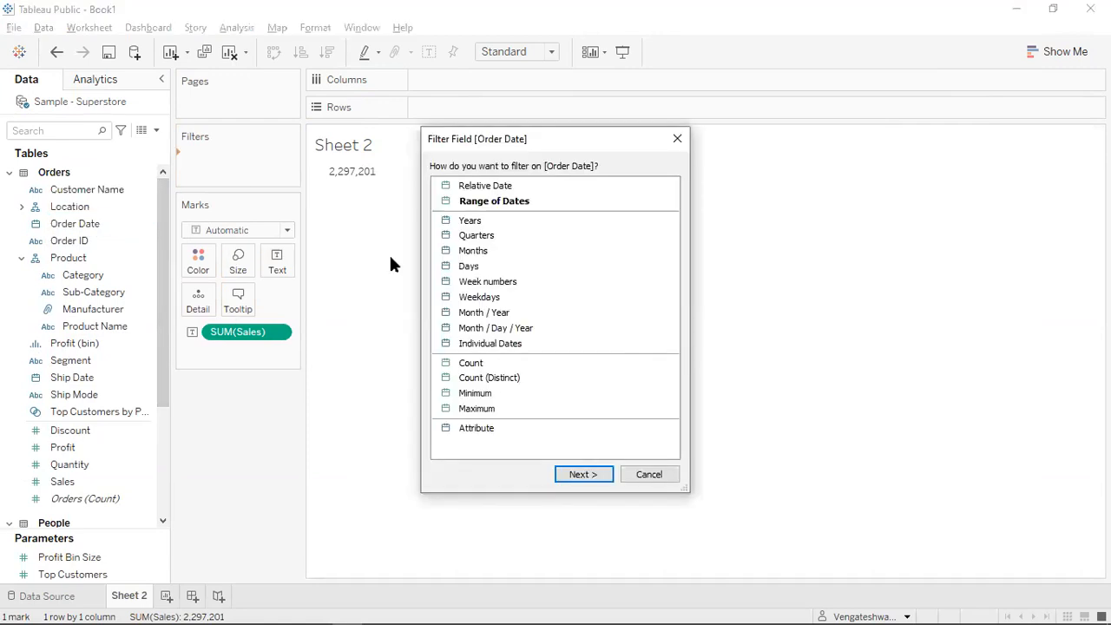
left_click(464, 221)
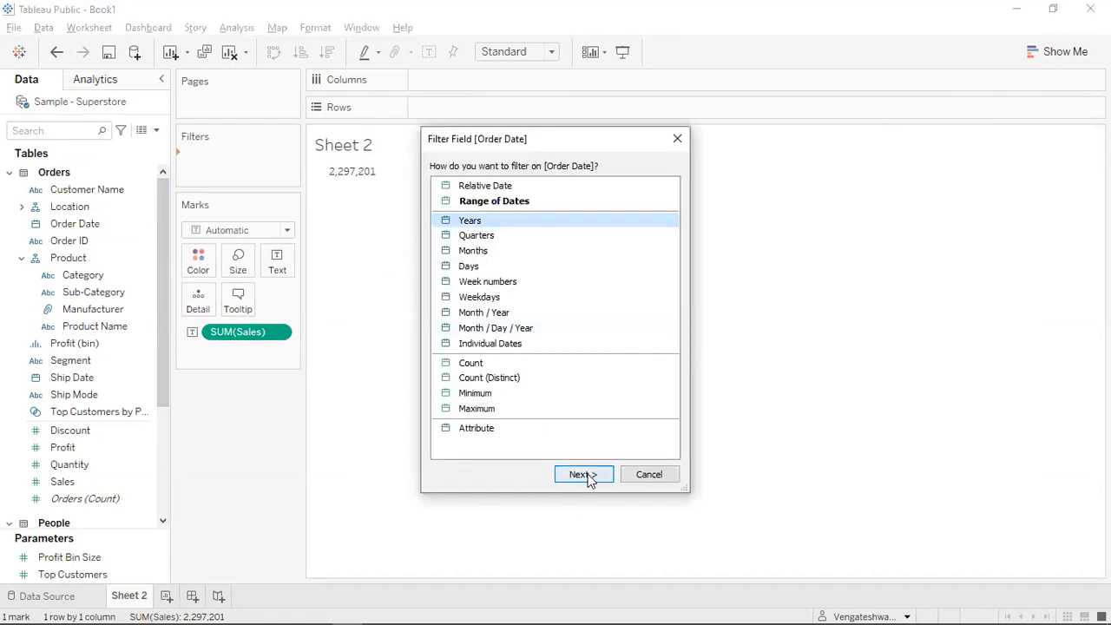
left_click(582, 475)
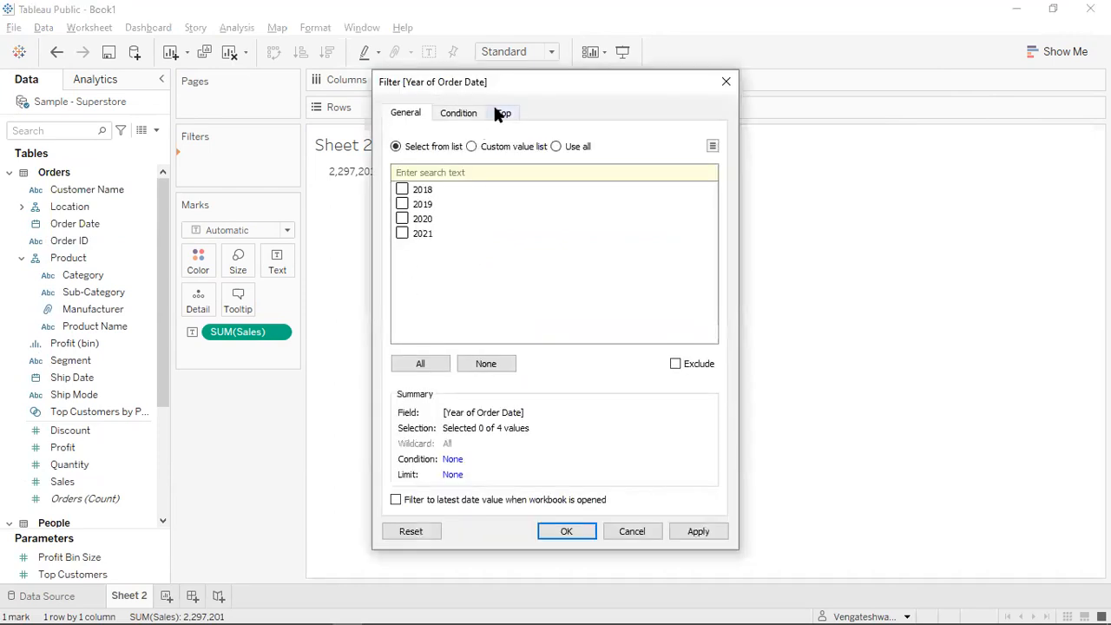
left_click(575, 148)
left_click(591, 534)
right_click(250, 158)
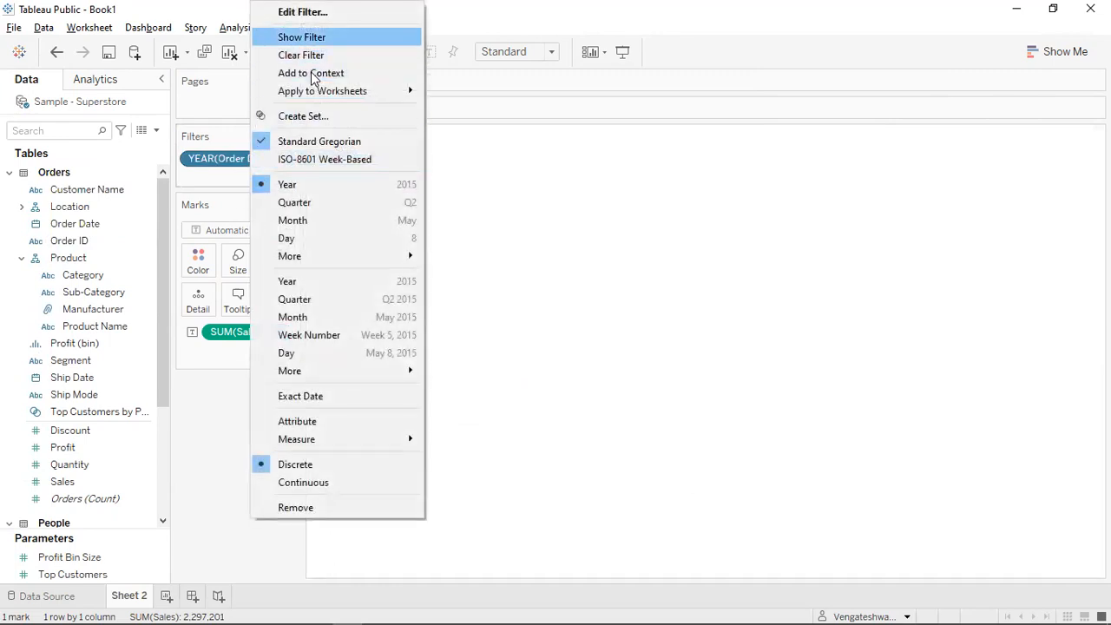
left_click(301, 36)
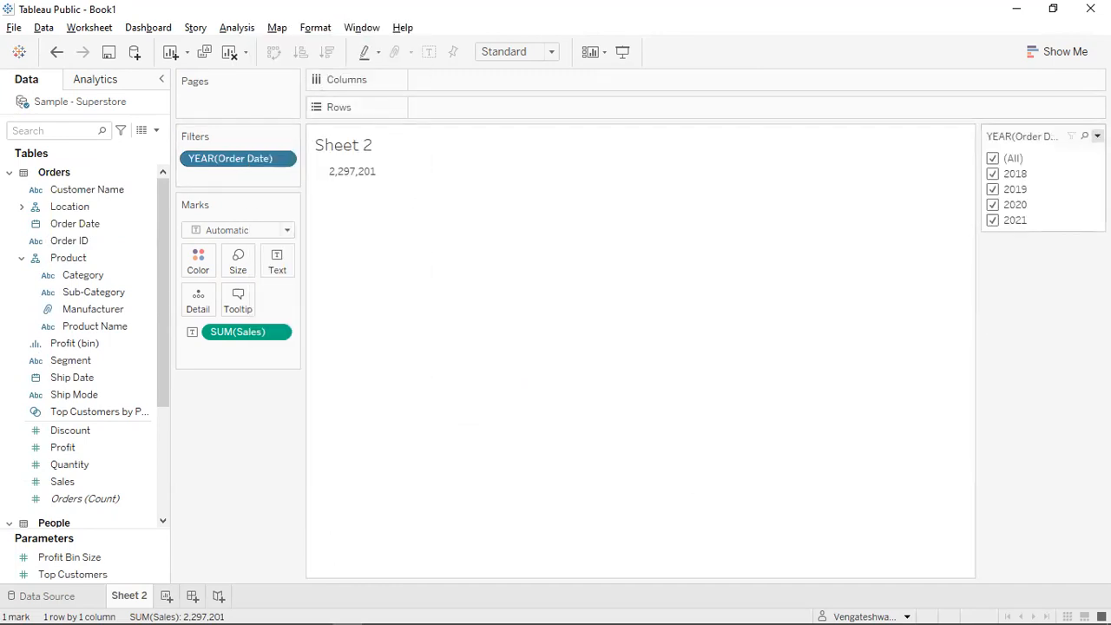
Limit the year filter to 2020 and 2021, bringing total Sales to 1,342,421.
left_click(1098, 135)
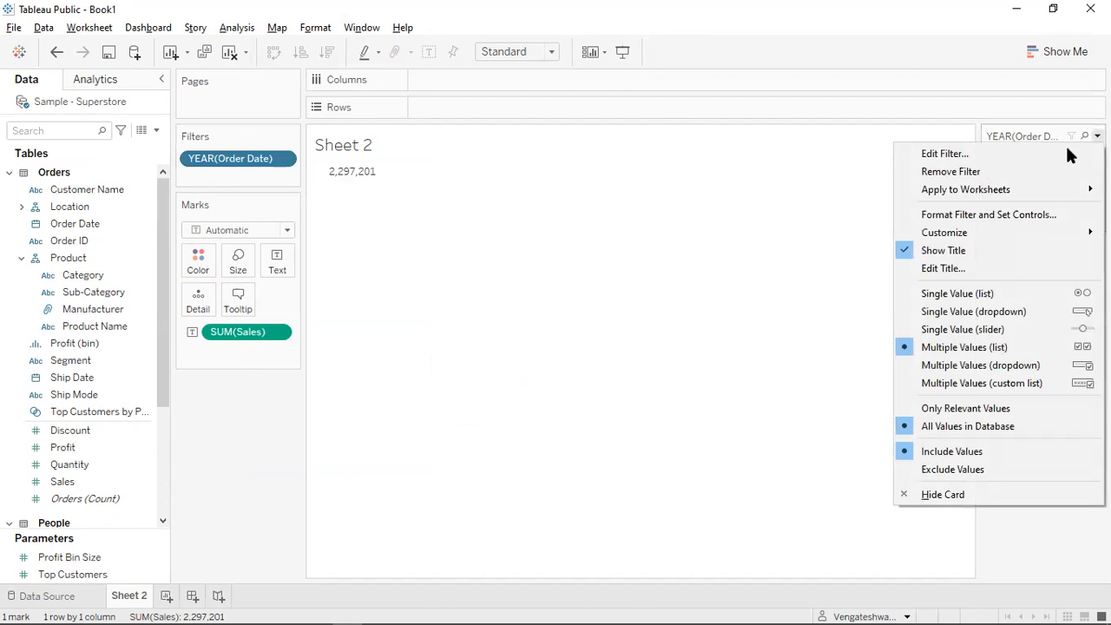
left_click(742, 303)
left_click(993, 160)
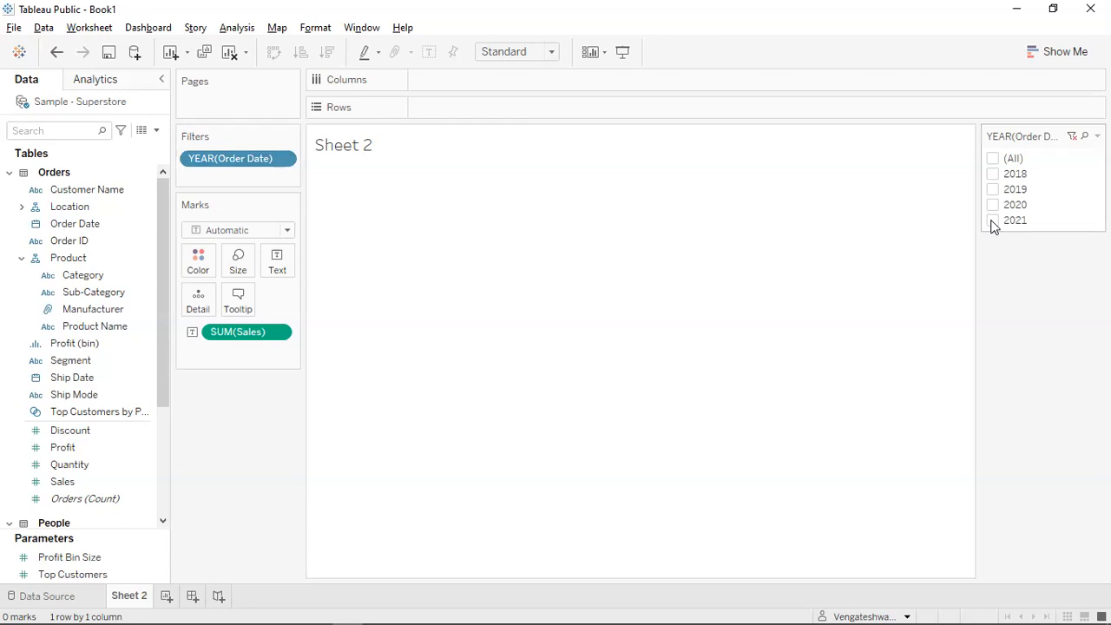
left_click(993, 222)
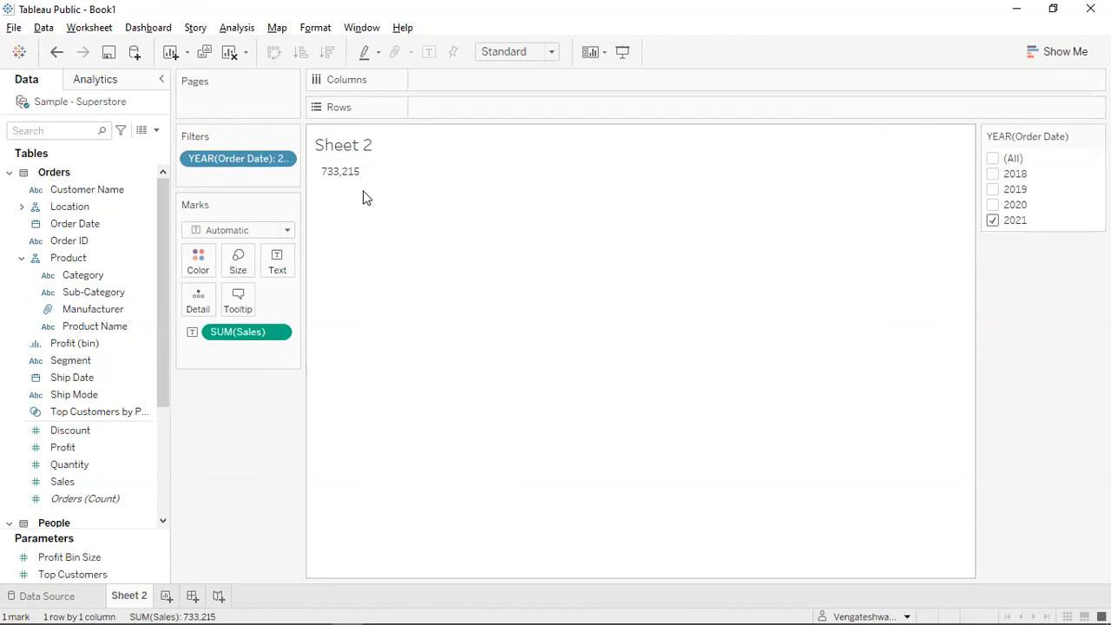
left_click(993, 205)
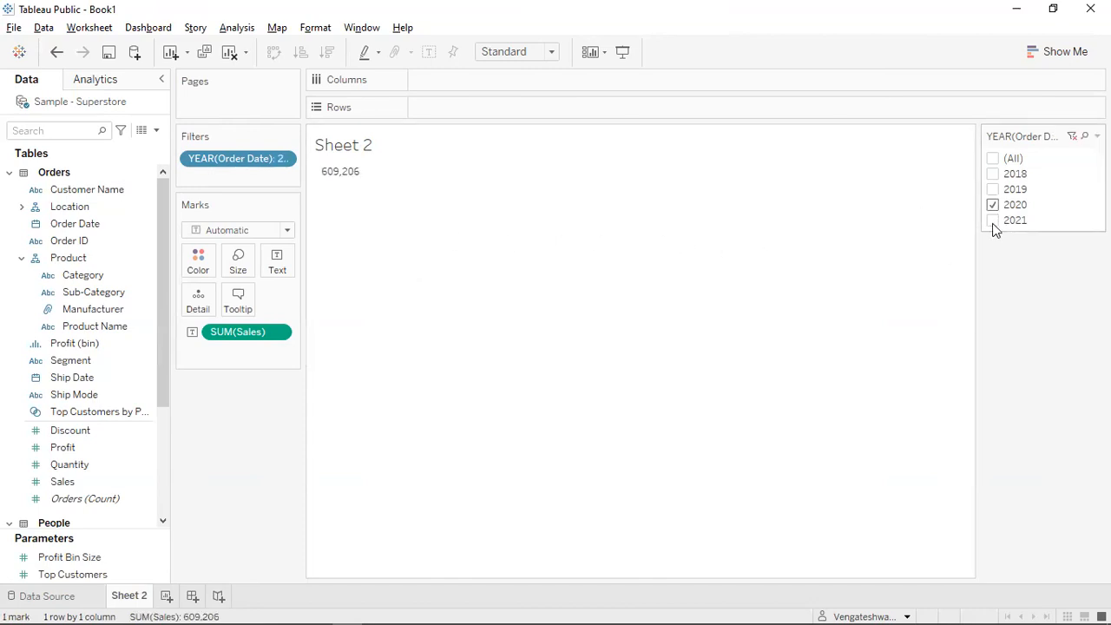
left_click(993, 220)
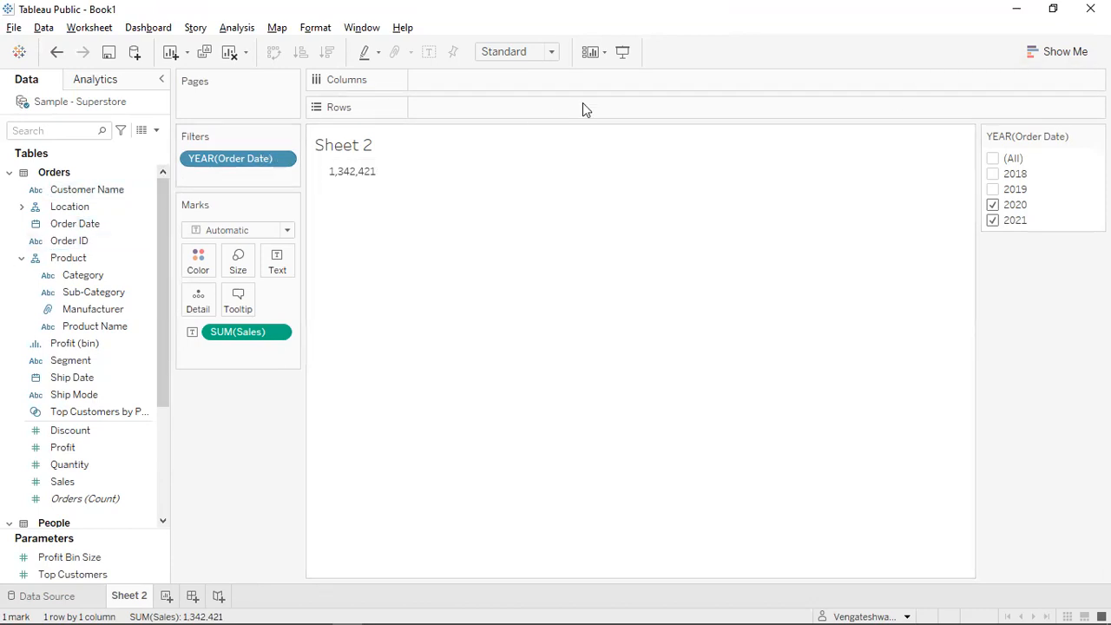
Build a horizontal bar chart of Sales by order year 2018–2021 and label the bars with Sales.
left_click(1045, 49)
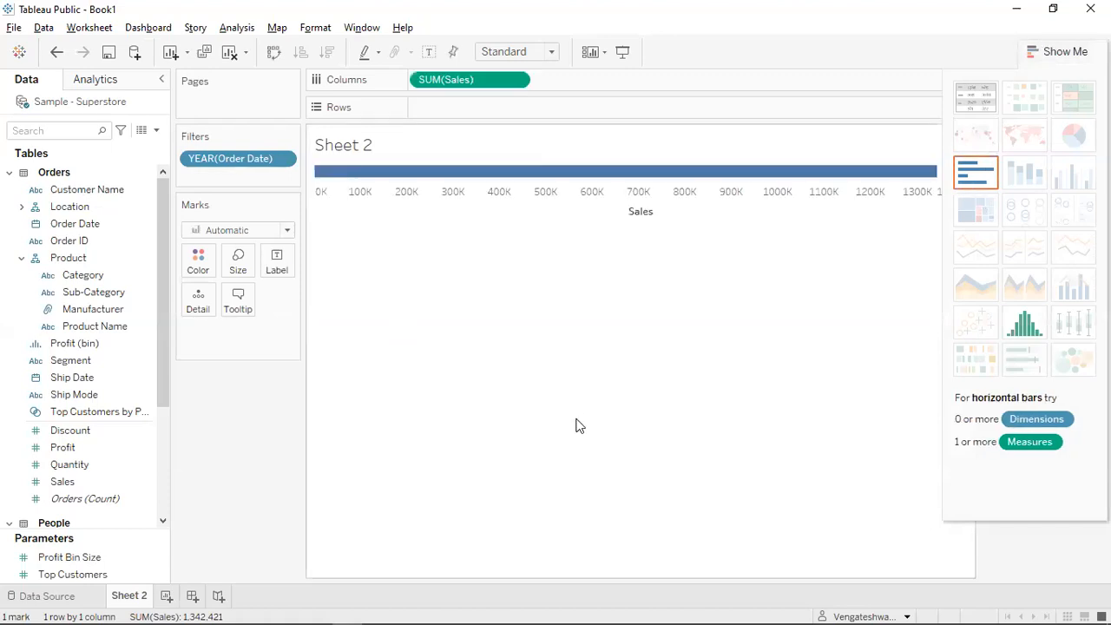
left_click_drag(240, 165, 521, 116)
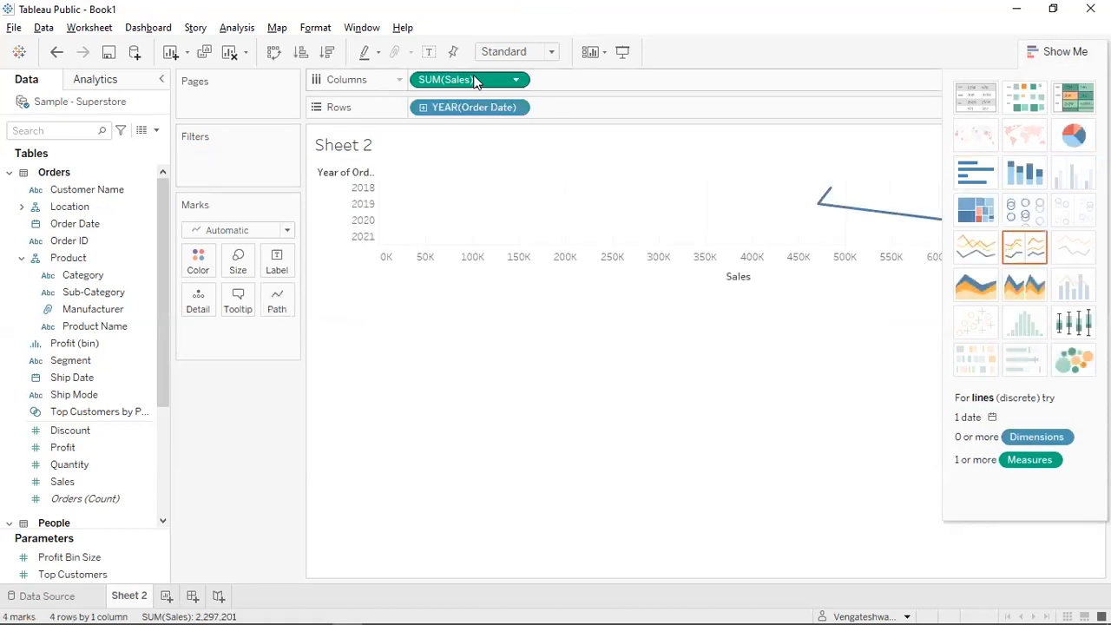
key("ctrl+w")
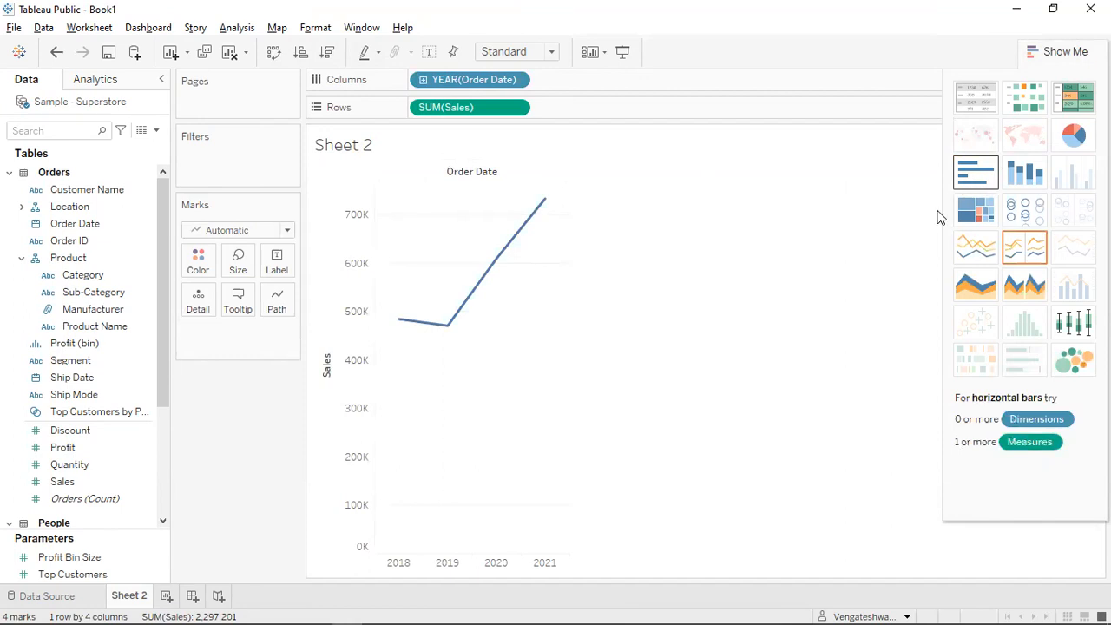
left_click(976, 173)
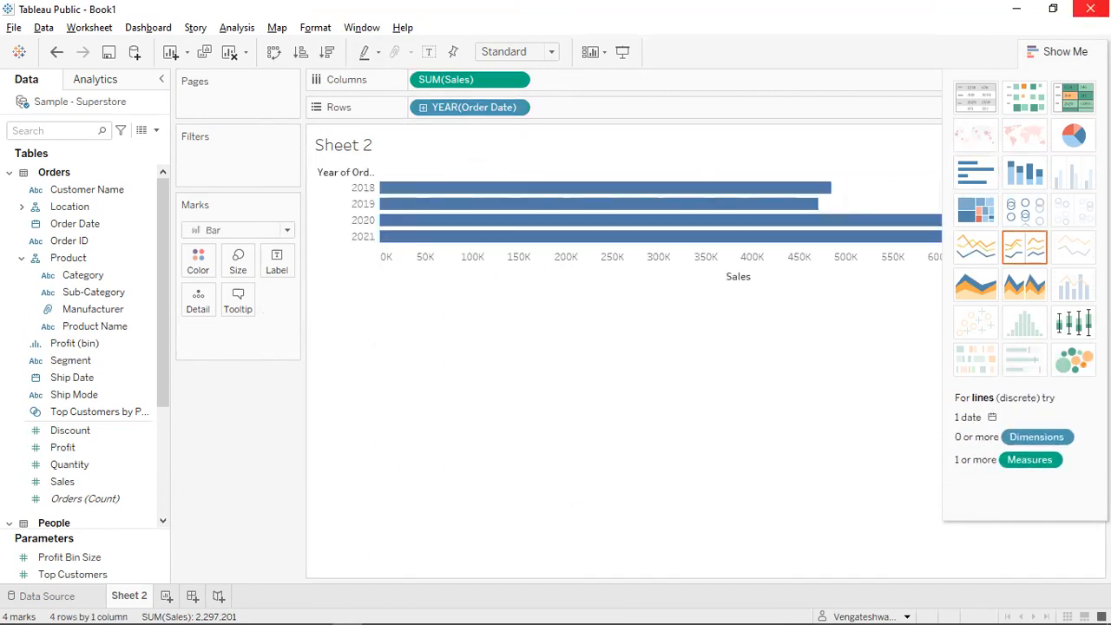
left_click(1068, 50)
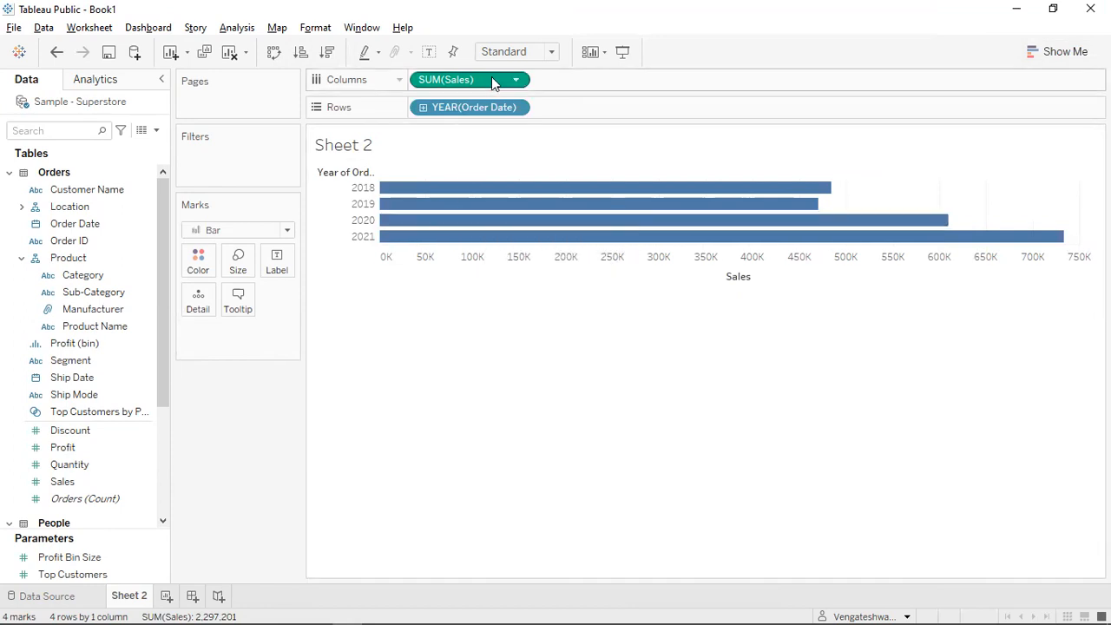
left_click_drag(489, 83, 276, 260)
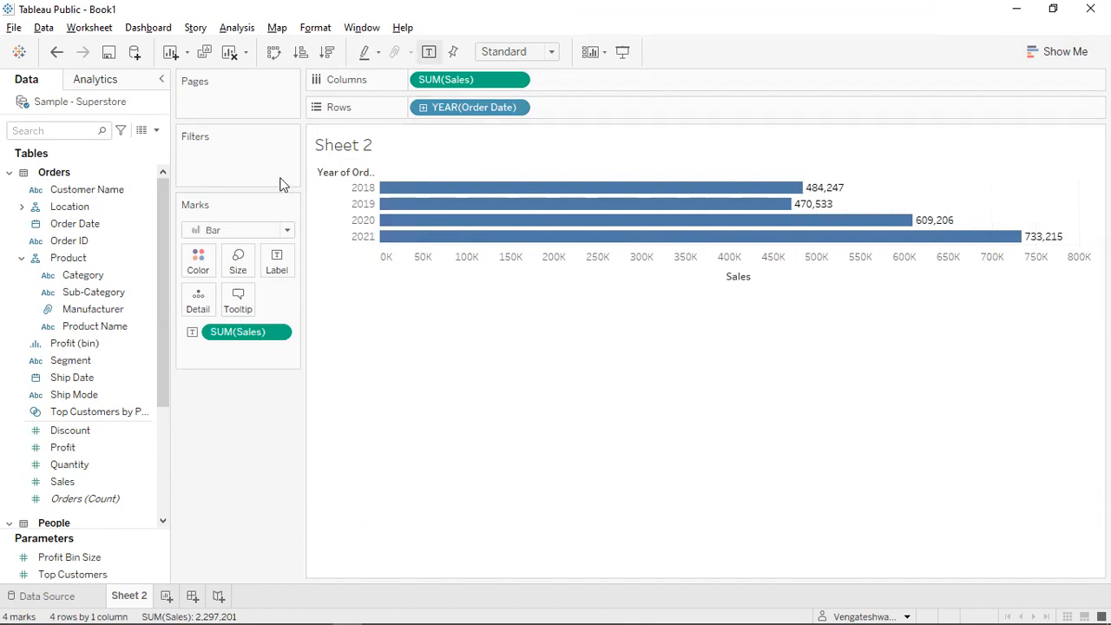
Swap rows and columns so the yearly bars stand vertical, then add blank Sheet 3.
left_click(273, 53)
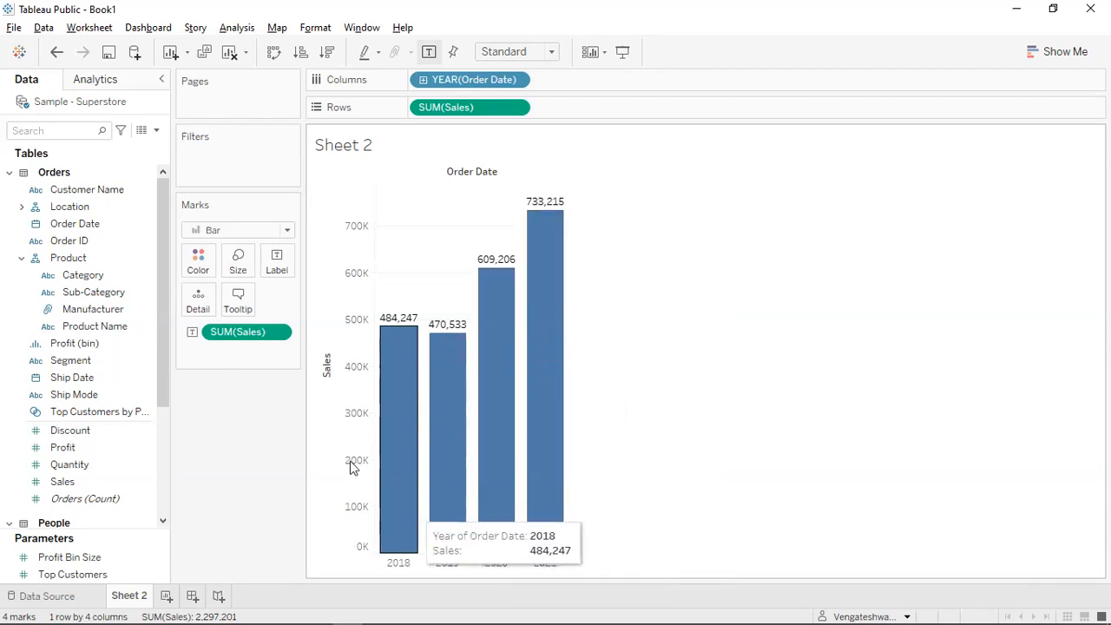
left_click(166, 596)
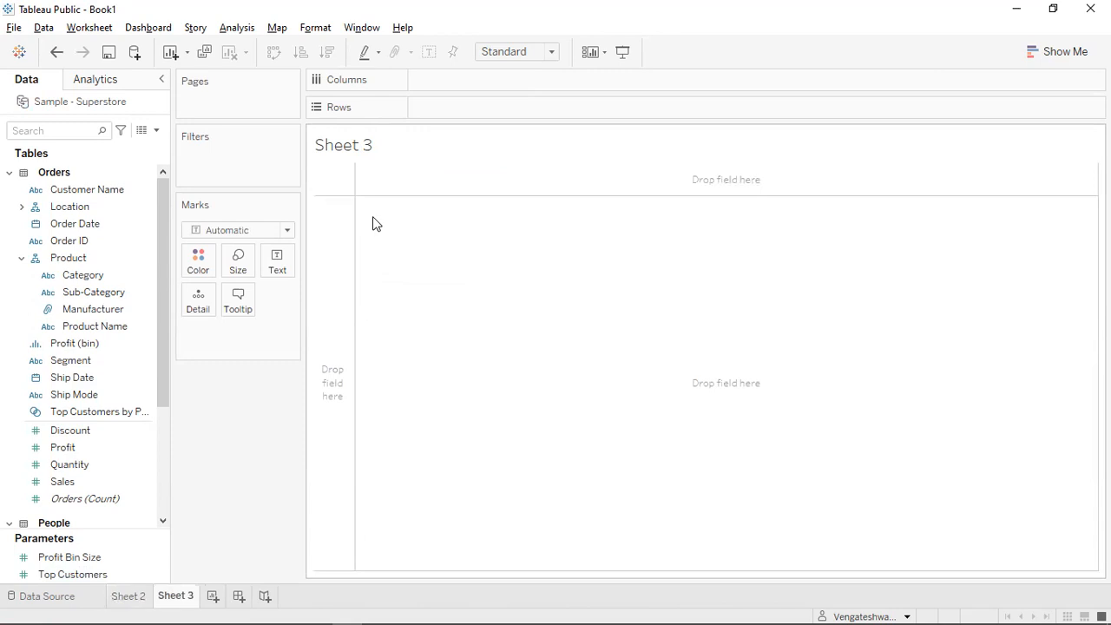
Build a text table of SUM(Sales) for each Category on Sheet 3.
left_click(89, 278)
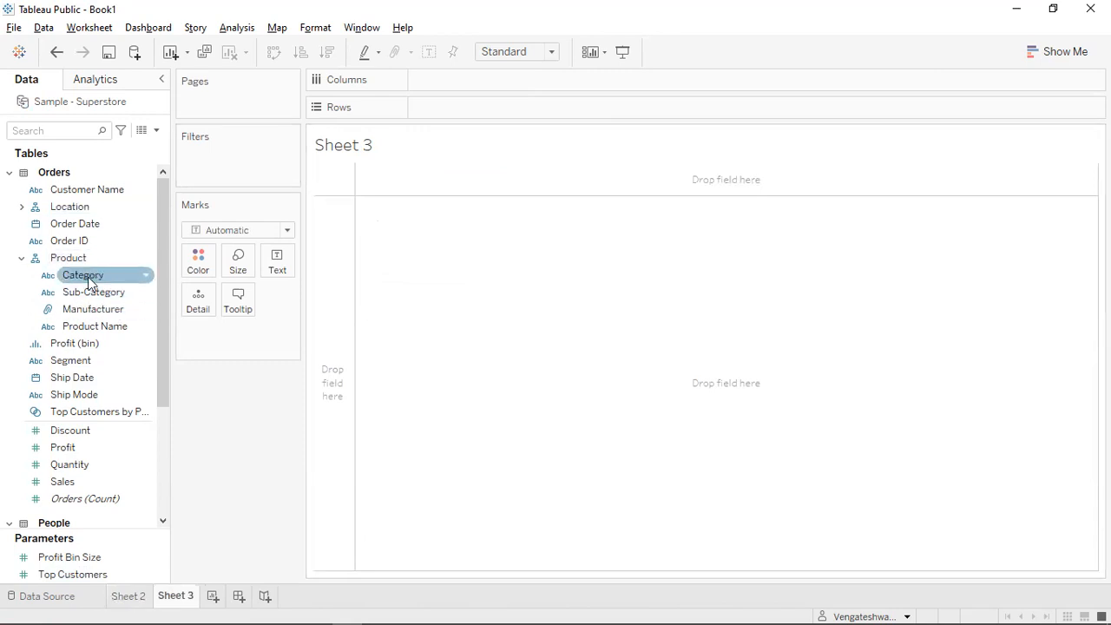
left_click_drag(87, 279, 457, 115)
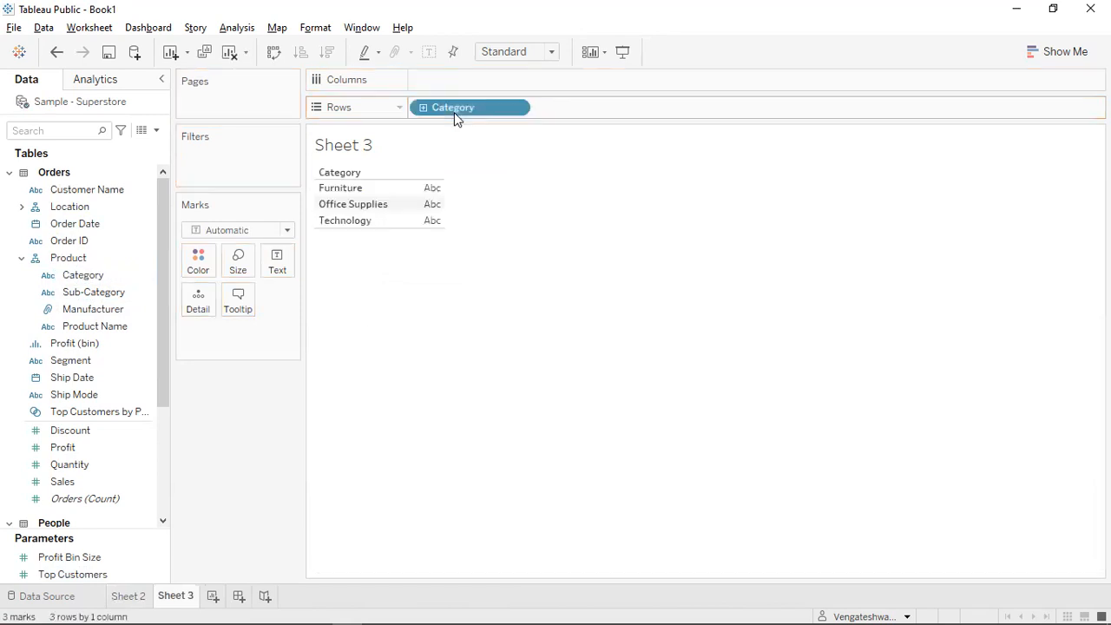
left_click(61, 485)
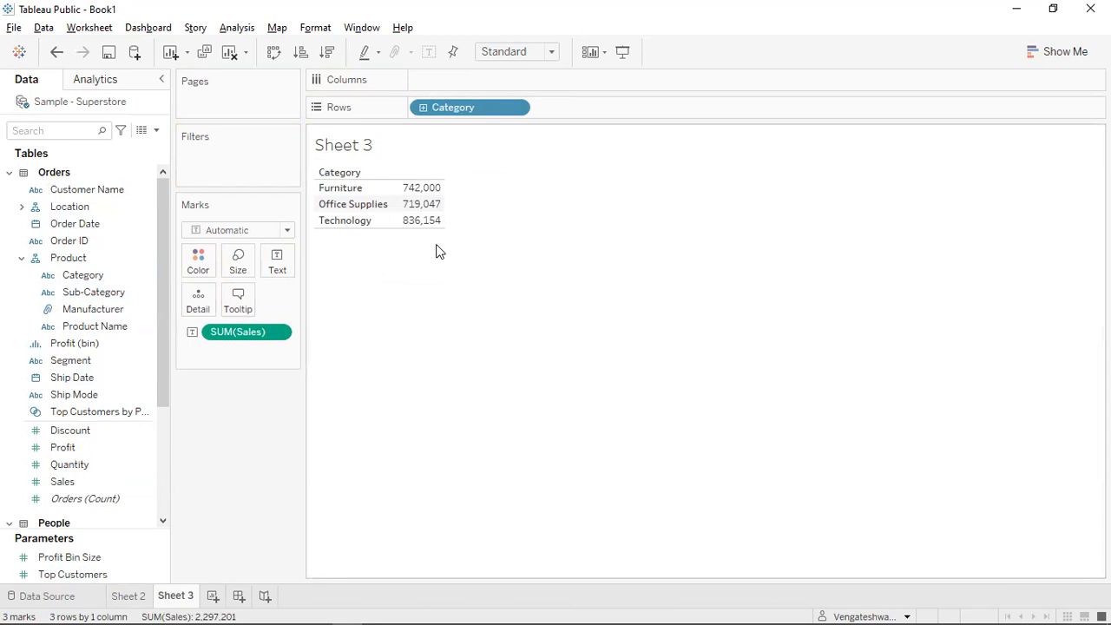
Sort categories by Sales descending: Technology 836,154, Furniture 742,000, Office Supplies 719,047.
left_click(327, 53)
left_click(301, 52)
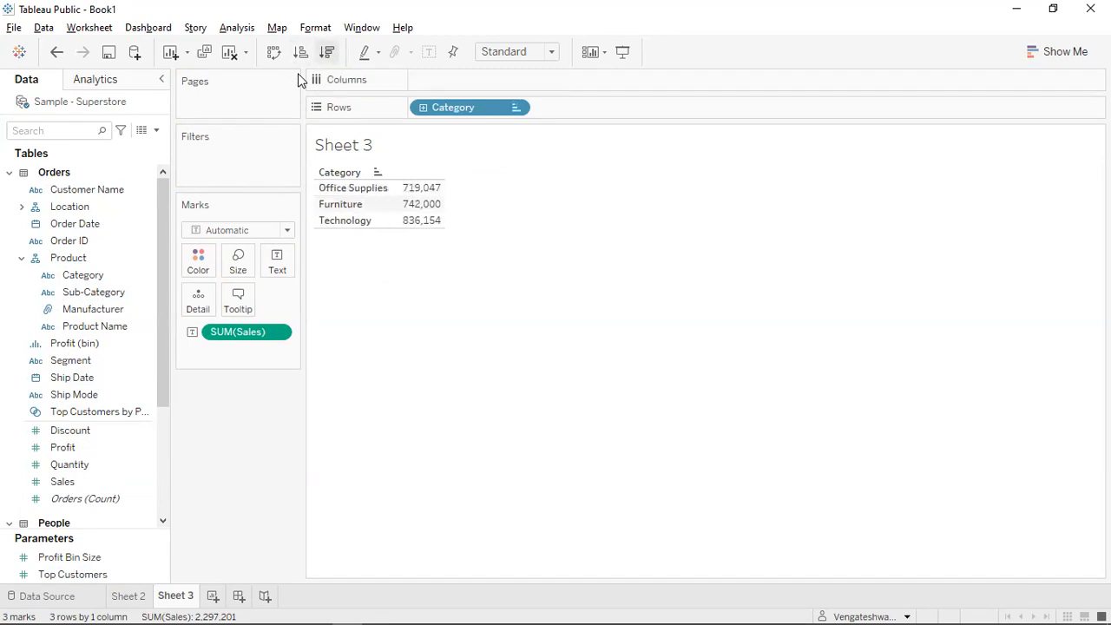
left_click(326, 52)
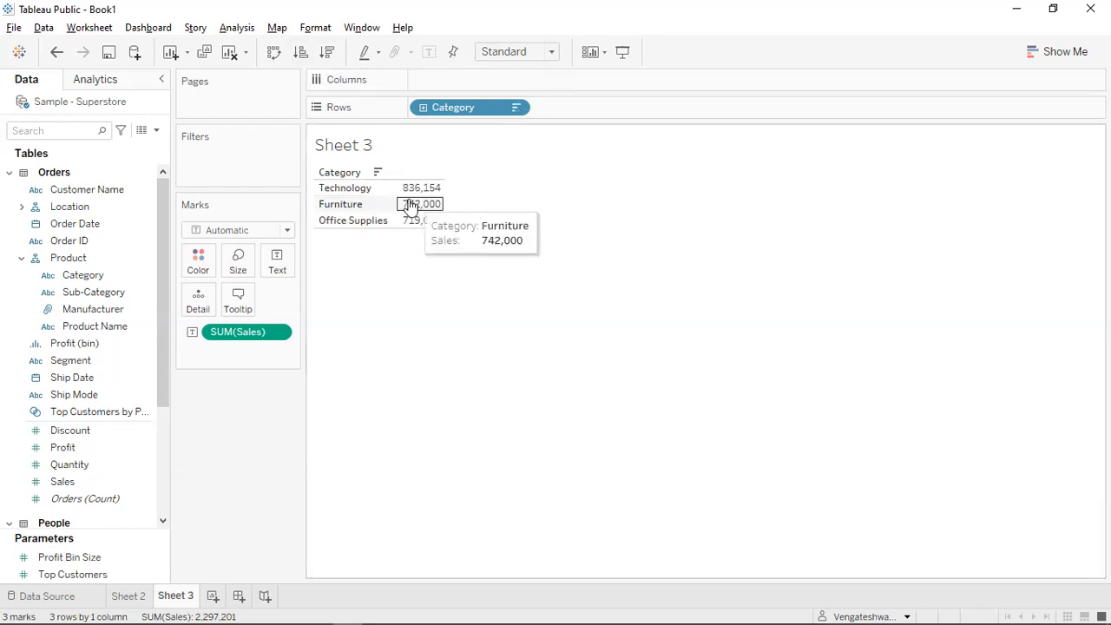
mouse_move(417, 193)
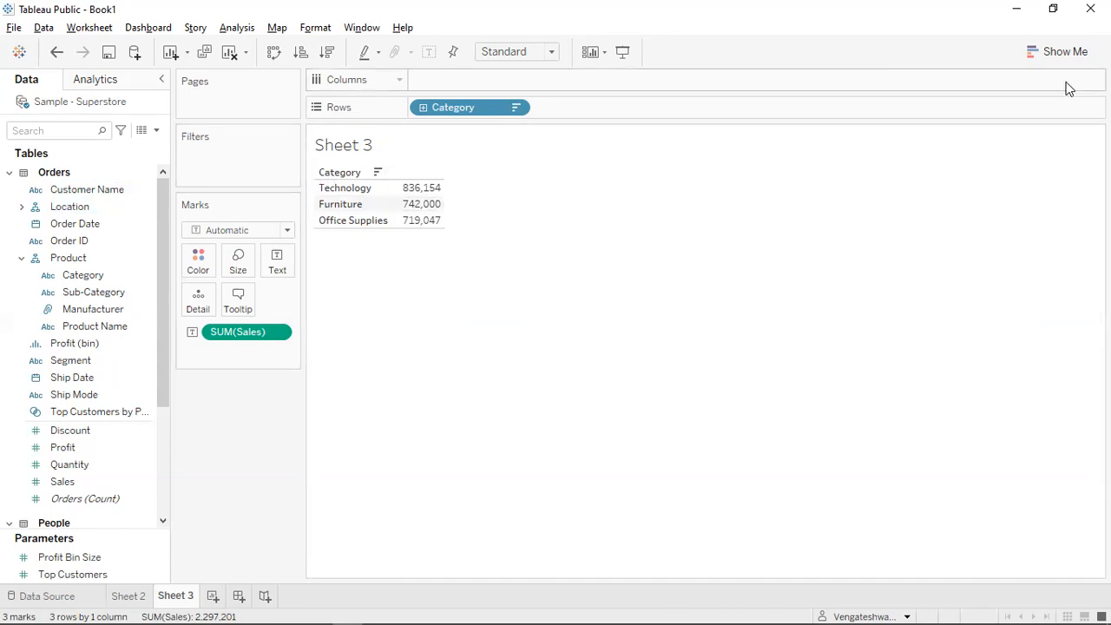
Convert the Category sales table into a pie chart and add Category names to the slice labels.
left_click(1049, 56)
left_click(1074, 135)
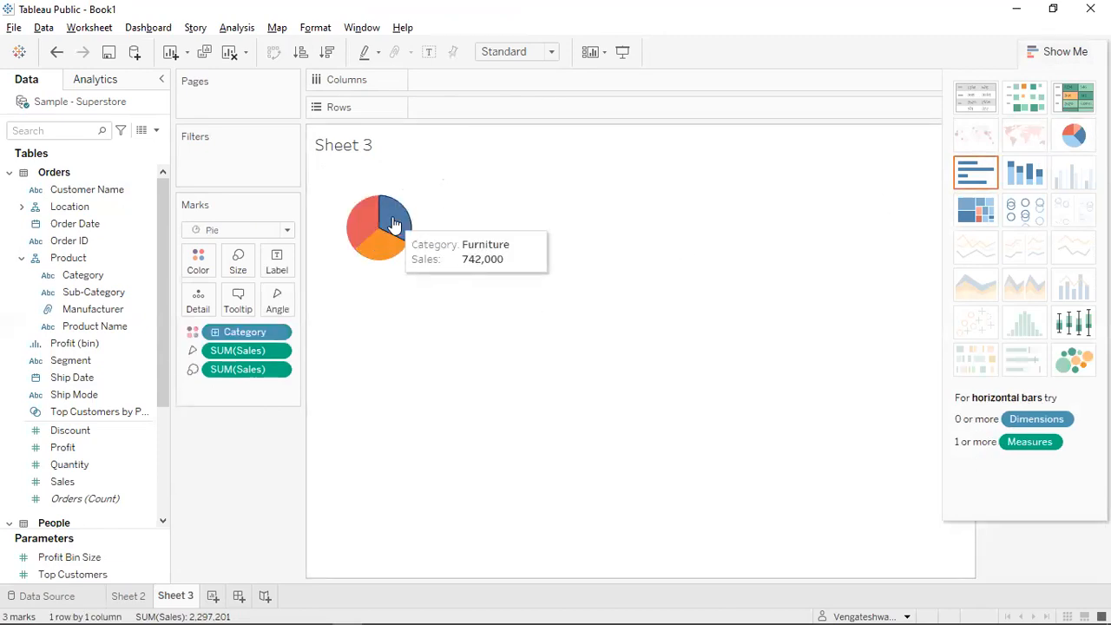
left_click(1075, 57)
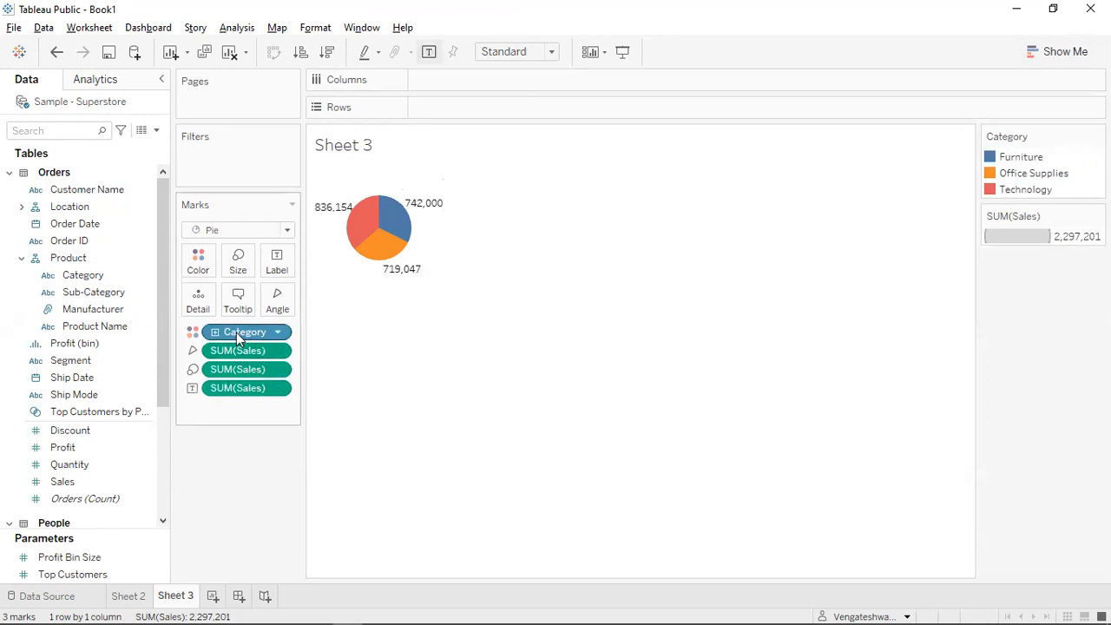
left_click_drag(240, 333, 286, 261)
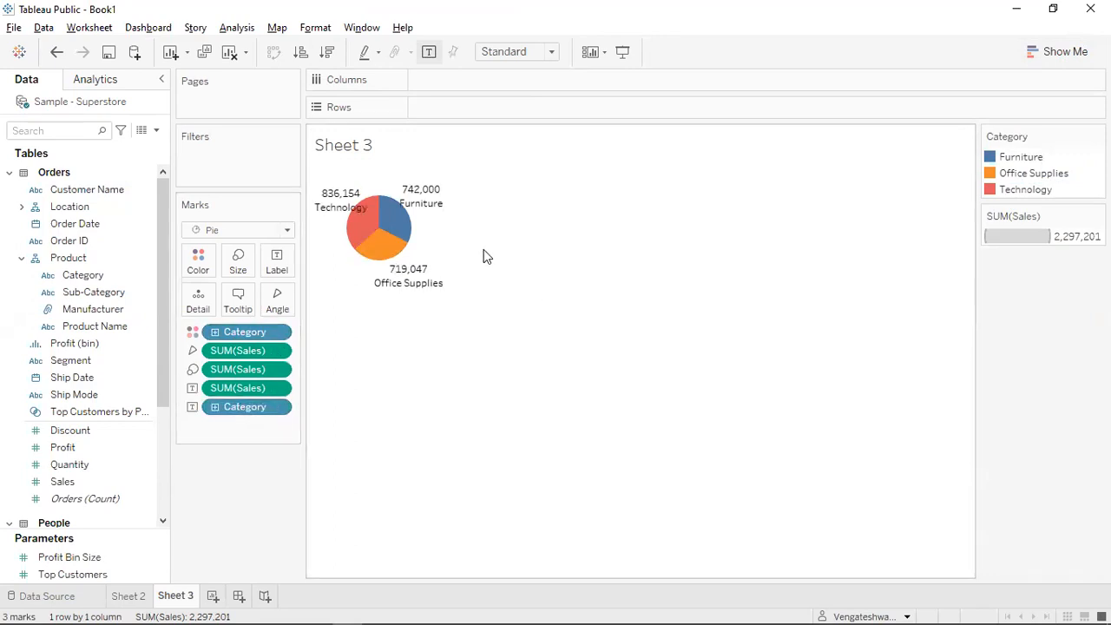
mouse_move(404, 227)
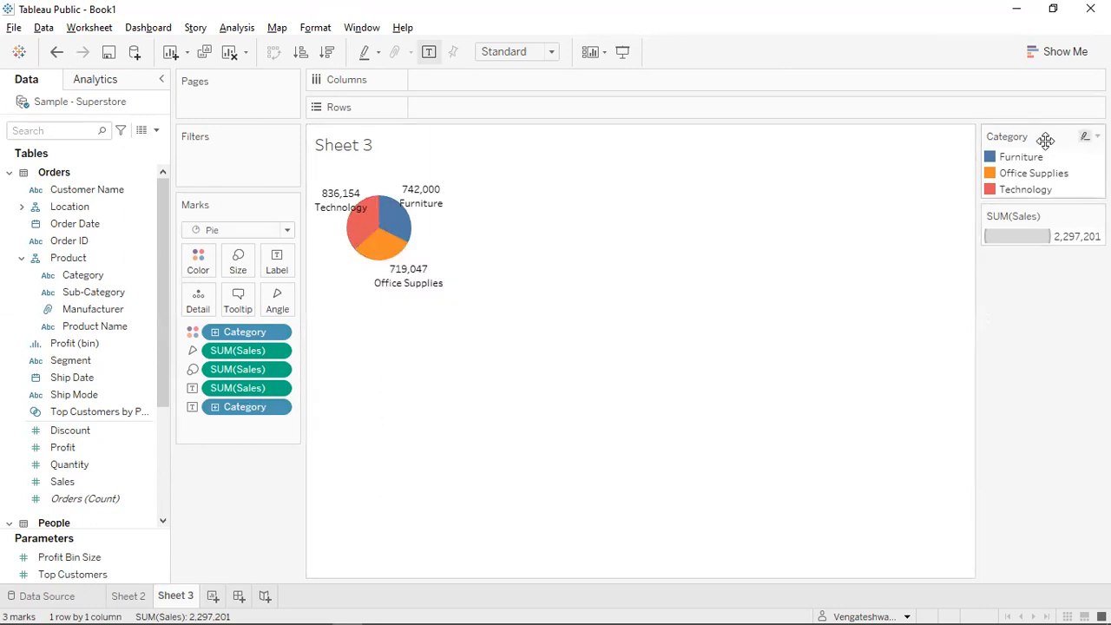
left_click(1007, 162)
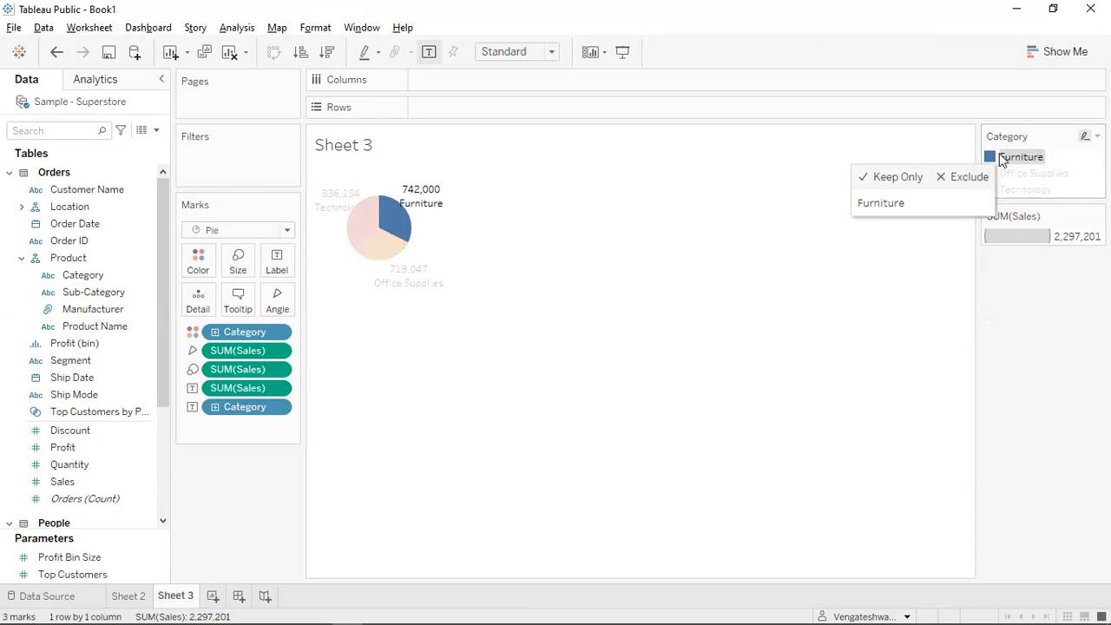
mouse_move(412, 235)
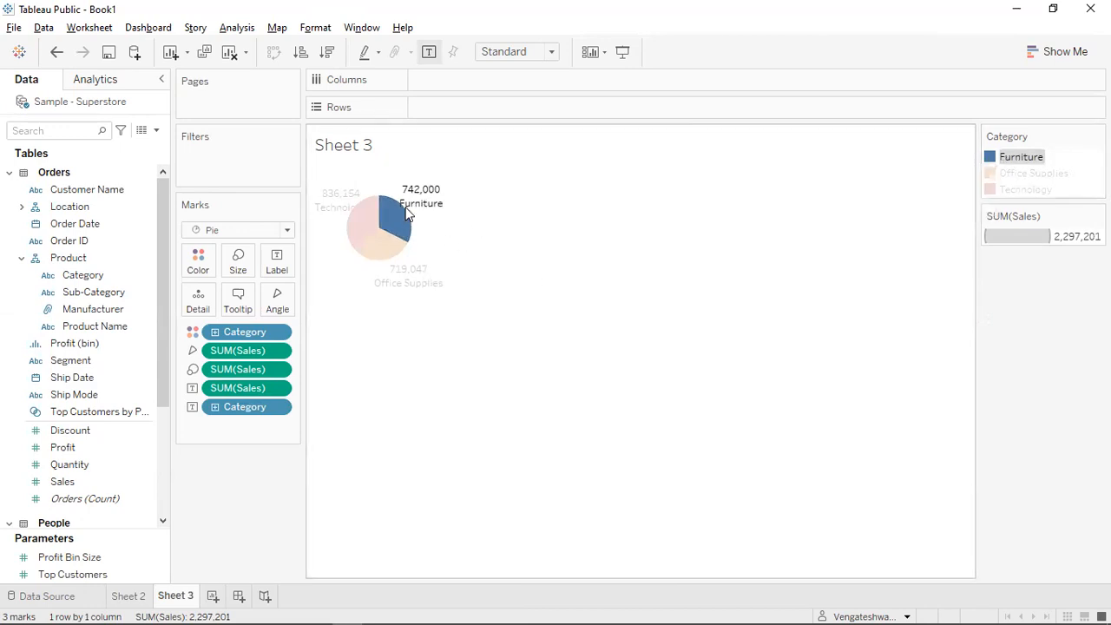
left_click(1029, 158)
left_click(1032, 175)
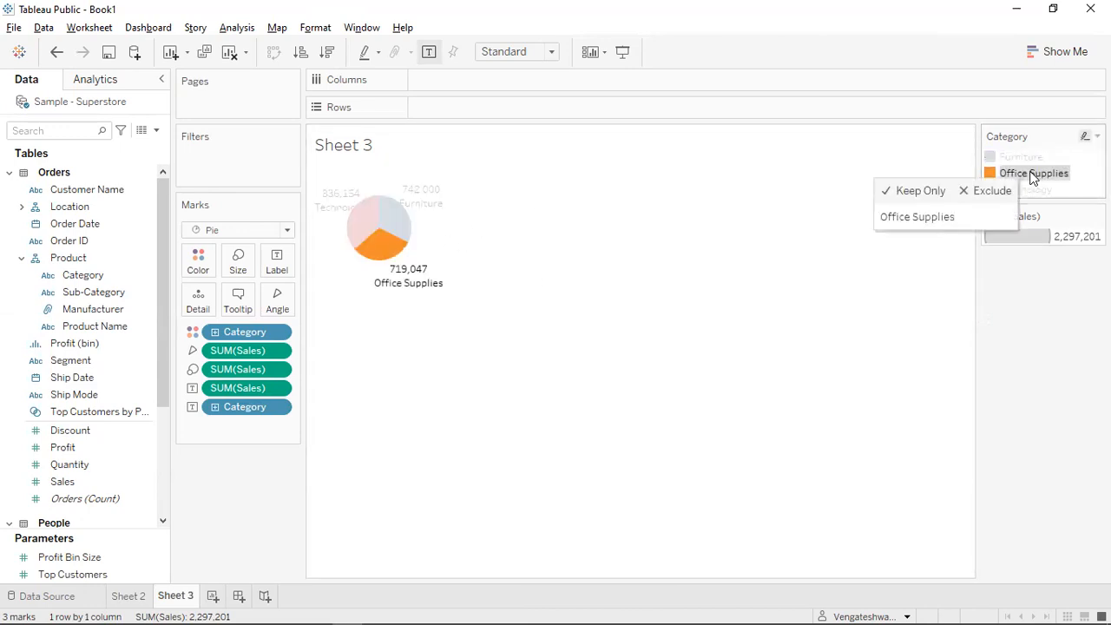
left_click(1036, 191)
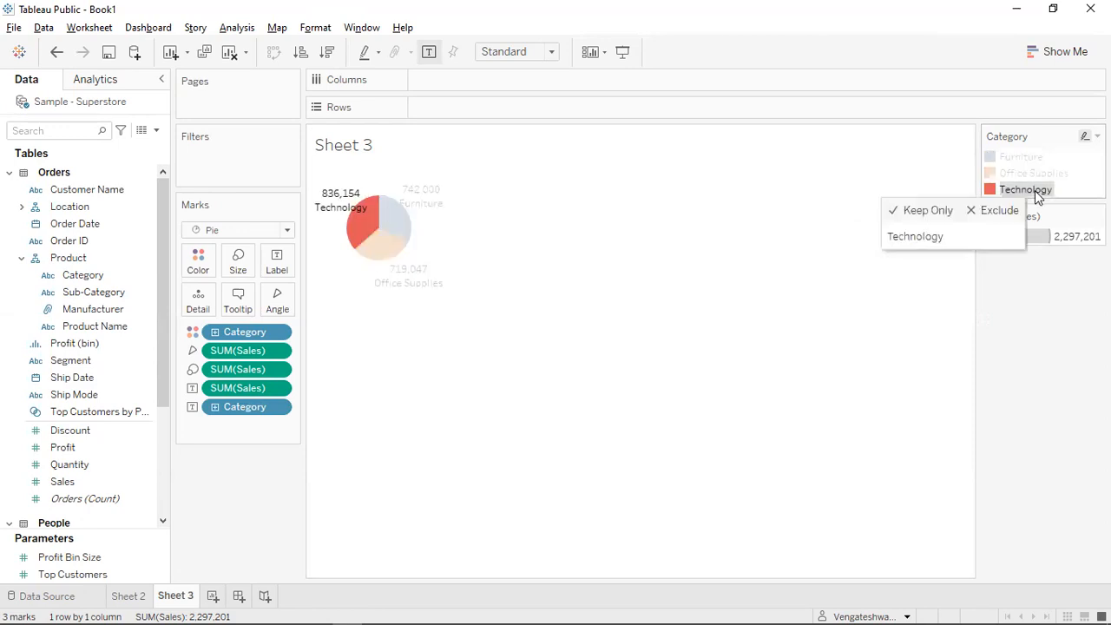
left_click(1036, 191)
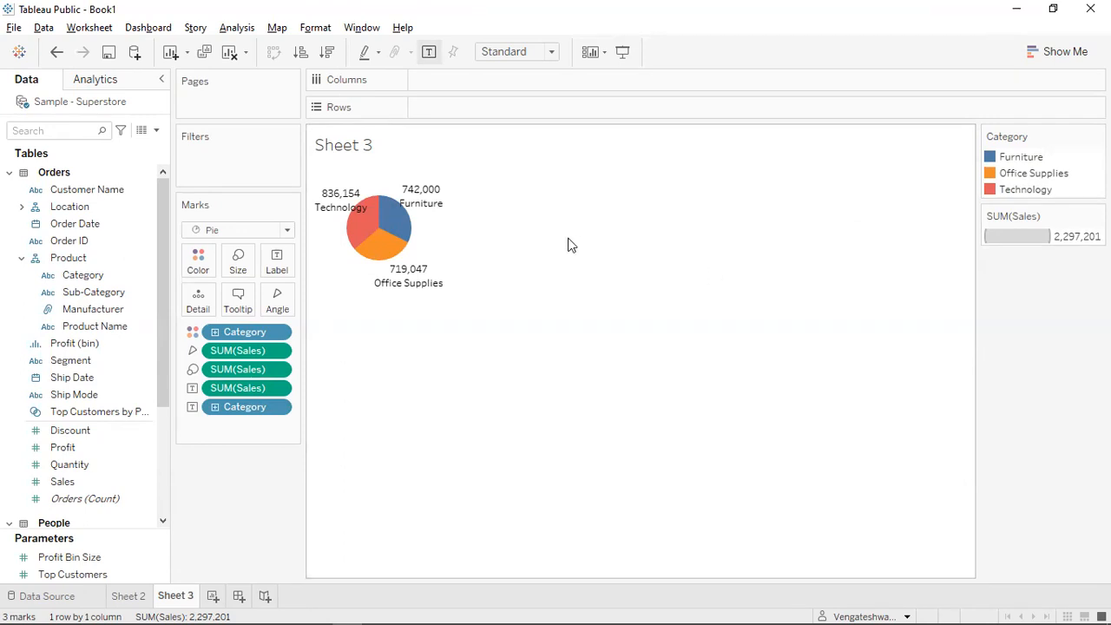
Add a YEAR(Order Date) filter to the pie chart keeping all years, and show its card.
left_click_drag(166, 225, 167, 176)
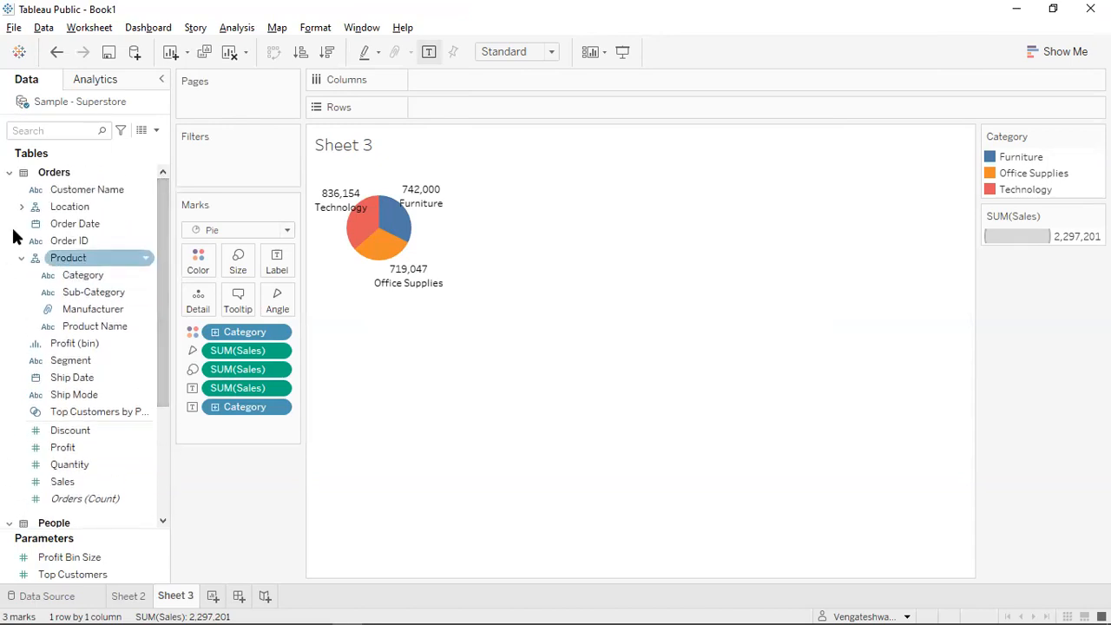
left_click_drag(77, 227, 230, 187)
left_click(474, 224)
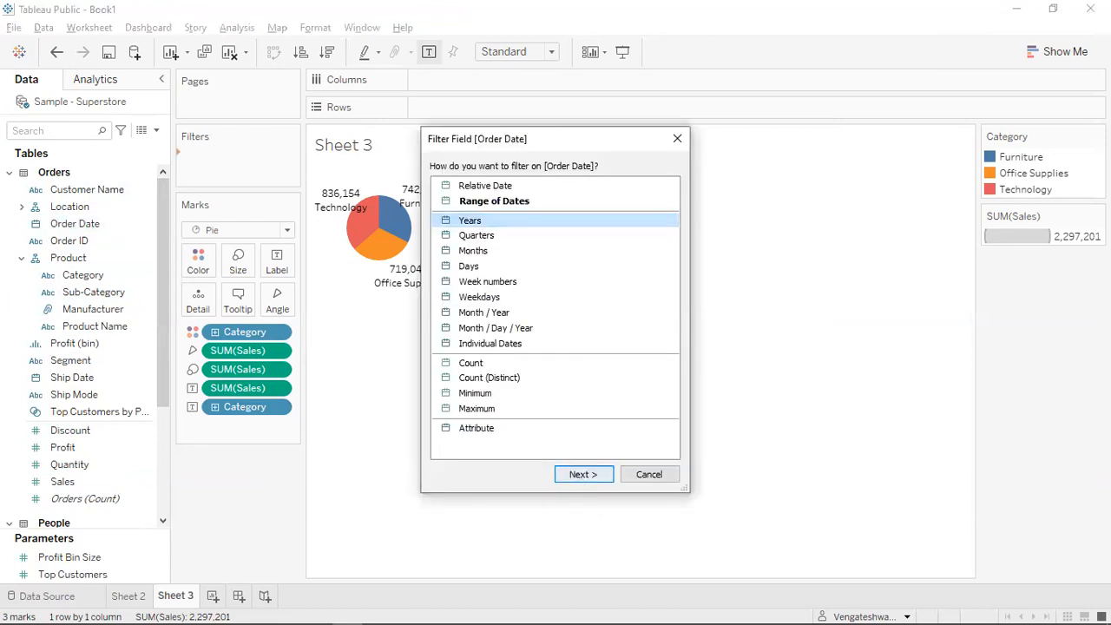
key("Return")
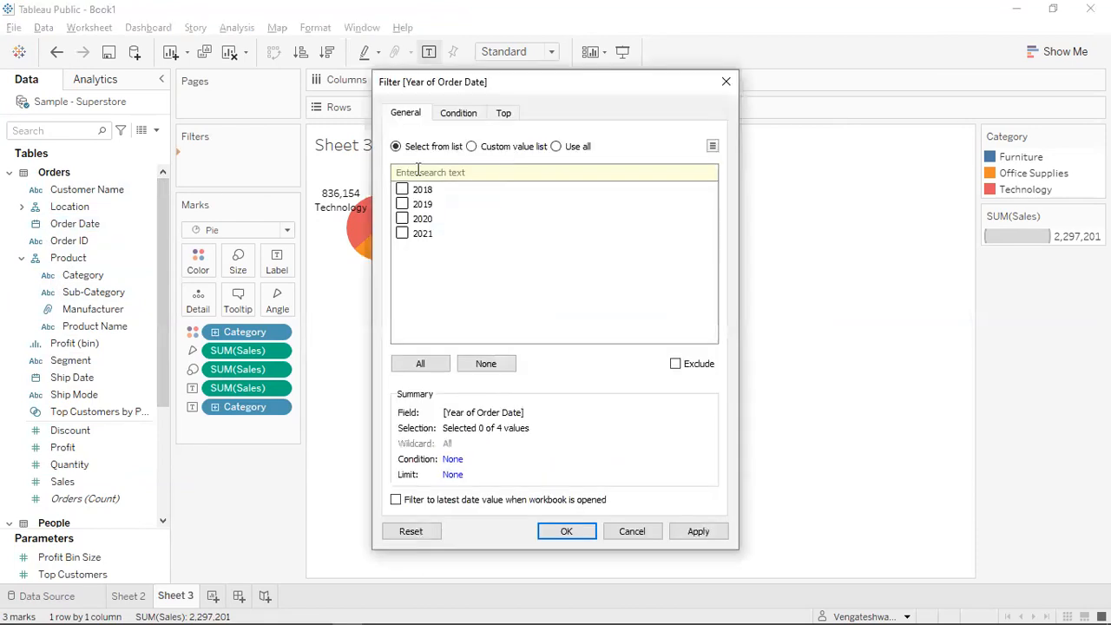
left_click(557, 145)
left_click(566, 530)
right_click(243, 165)
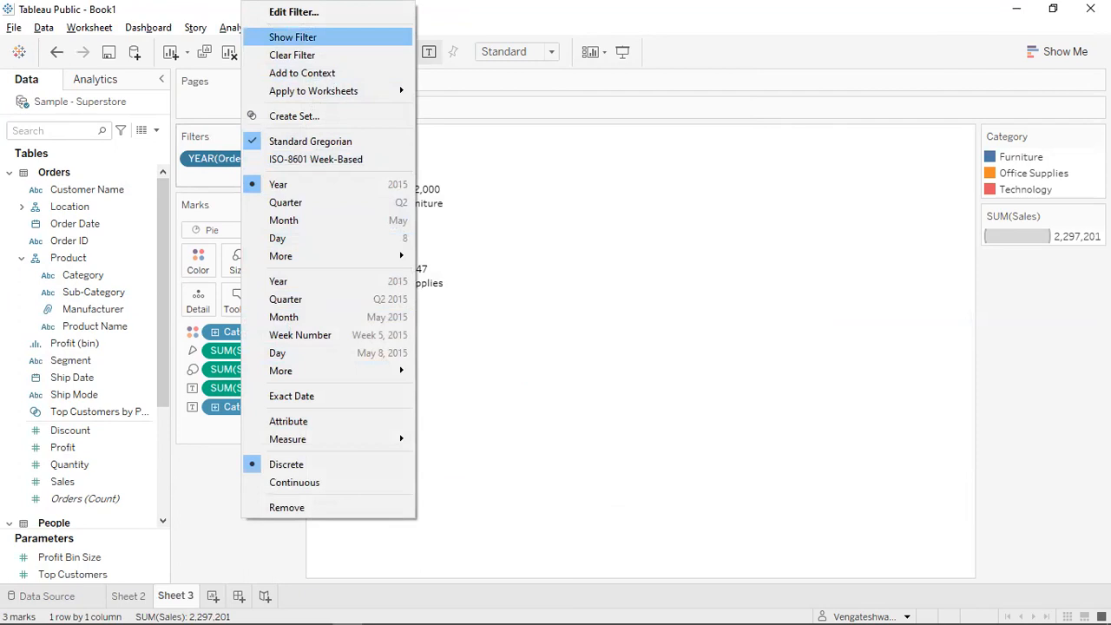
left_click(292, 36)
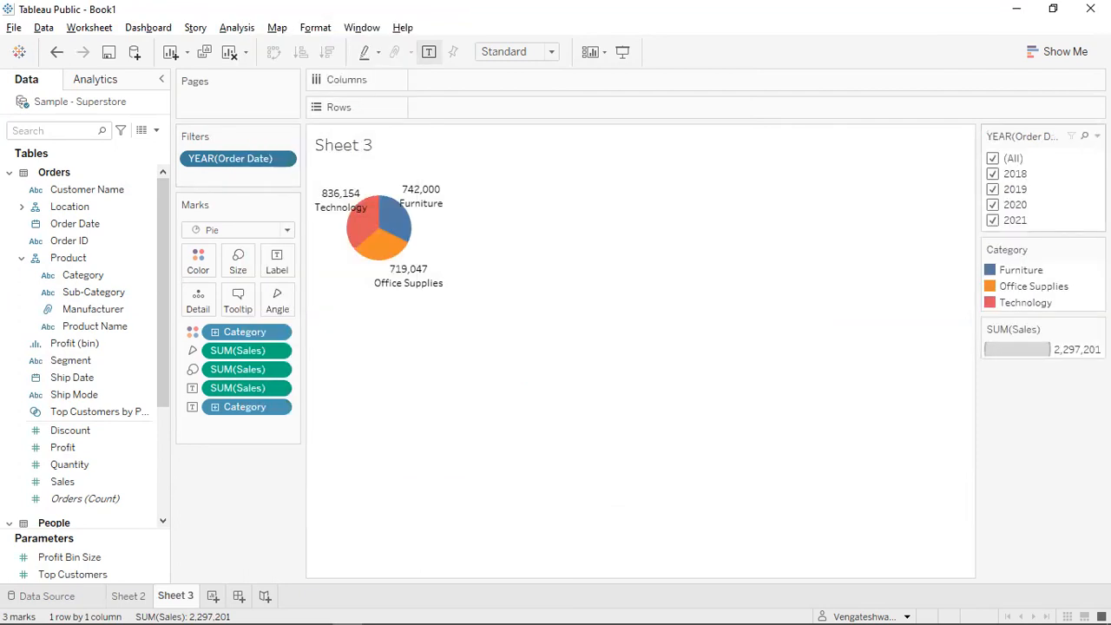
left_click(1098, 136)
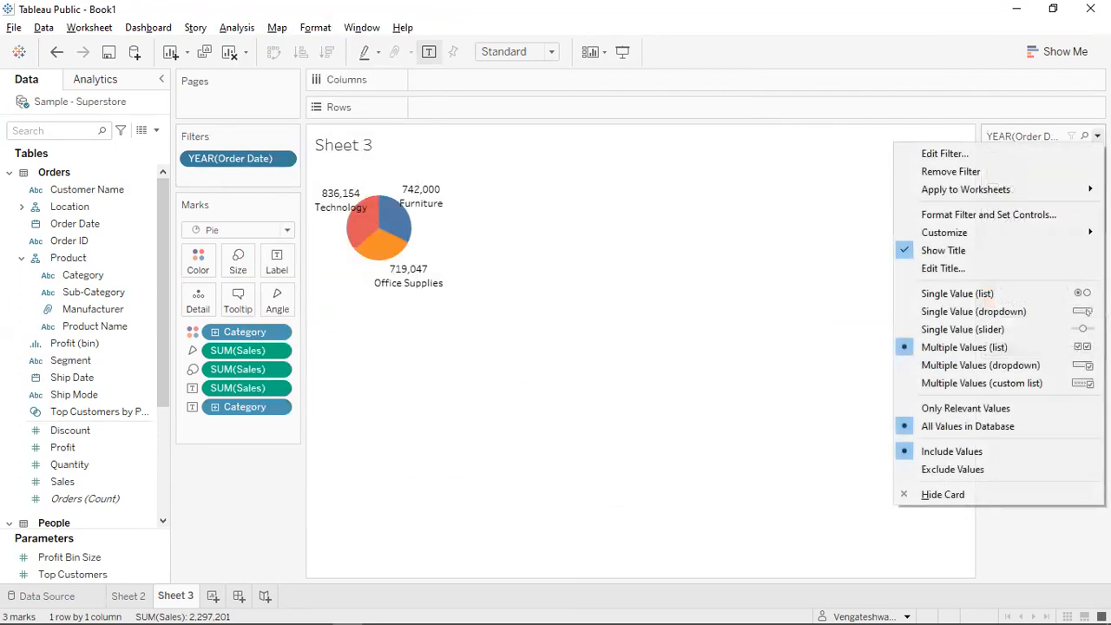
Switch the year filter card to a Single Value (dropdown) control.
mouse_move(1077, 188)
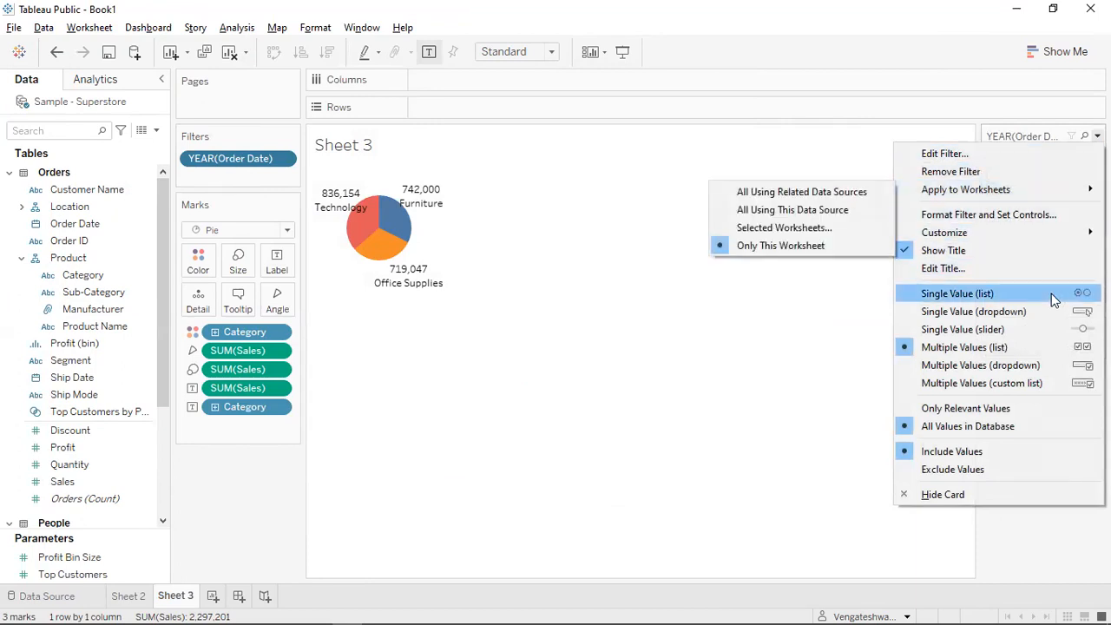
left_click(1009, 315)
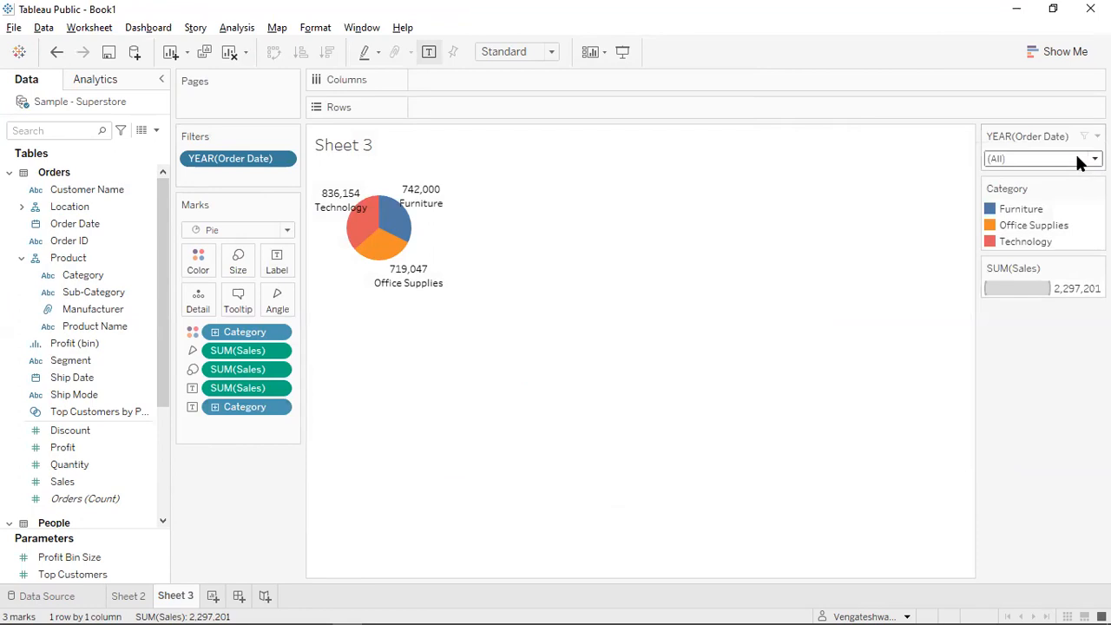
left_click(1083, 161)
left_click(1097, 137)
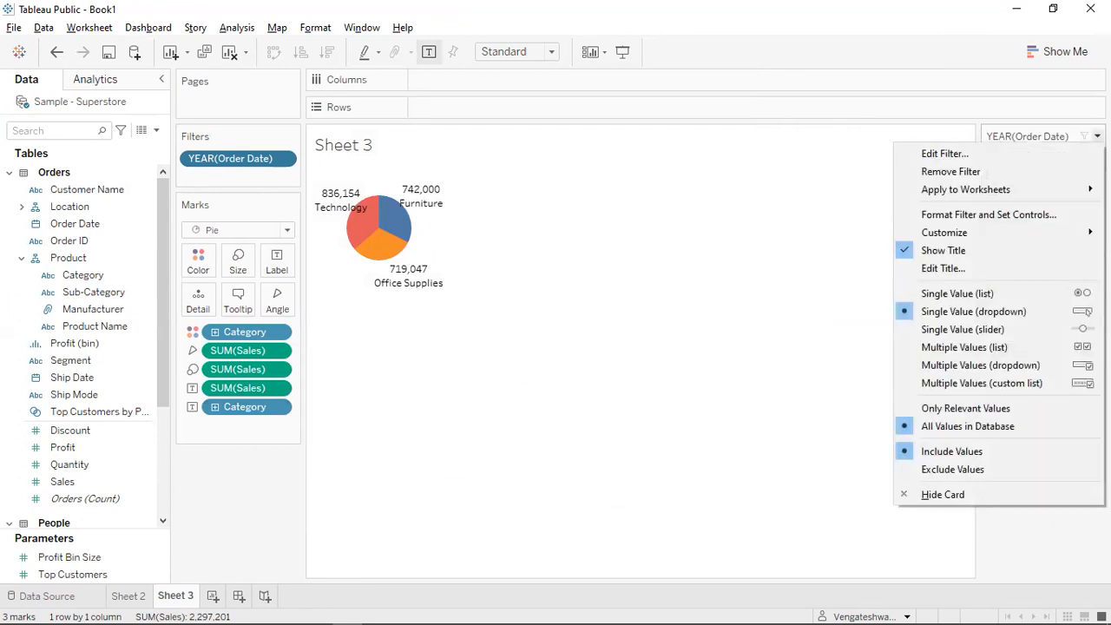
left_click(1046, 133)
left_click(1047, 158)
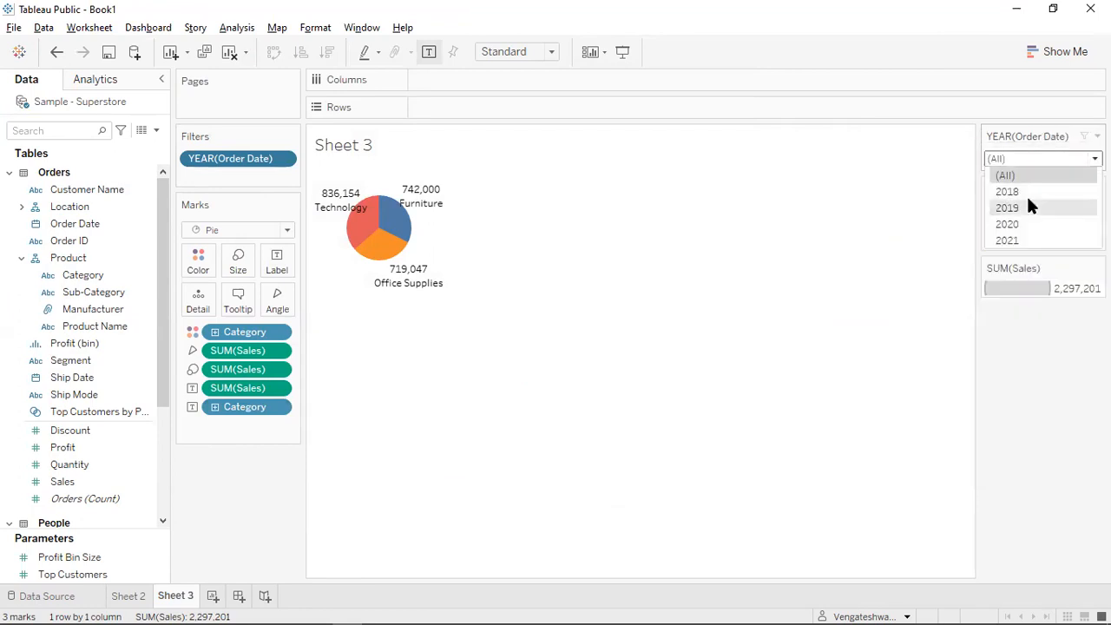
Pick 2018, then 2019 from the year dropdown, giving a pie total of 470,533 Sales.
left_click(1025, 191)
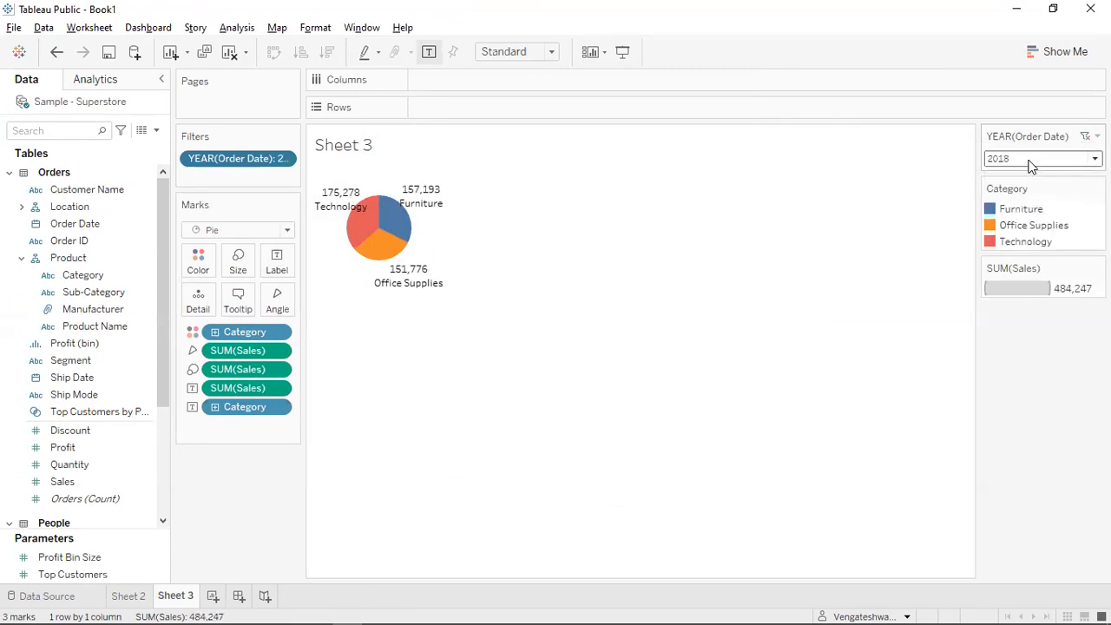
left_click(1031, 163)
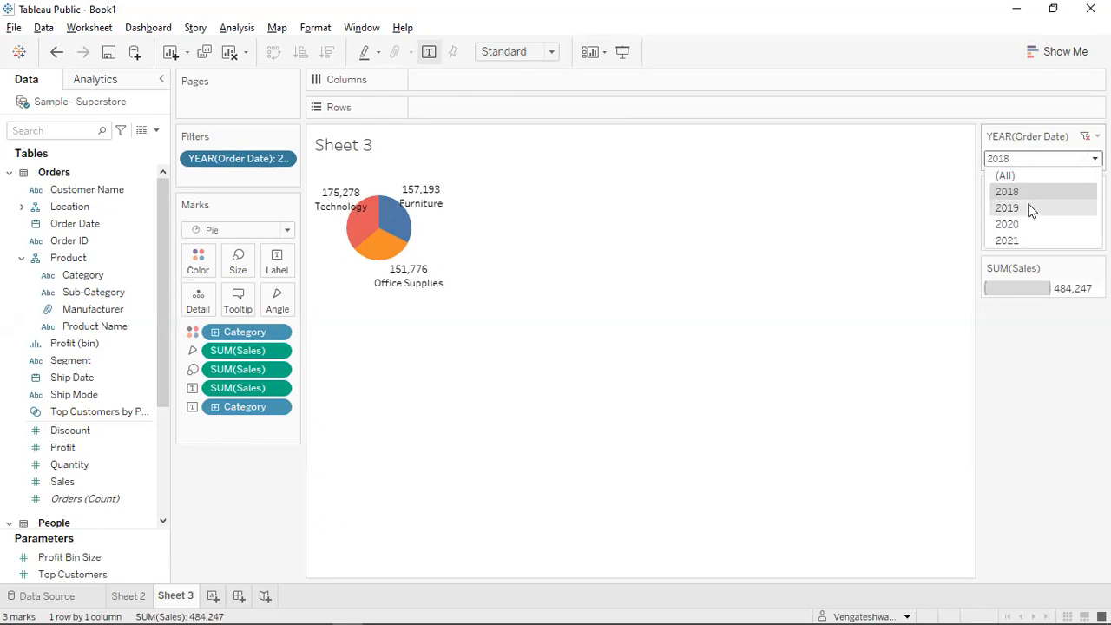
left_click(1034, 209)
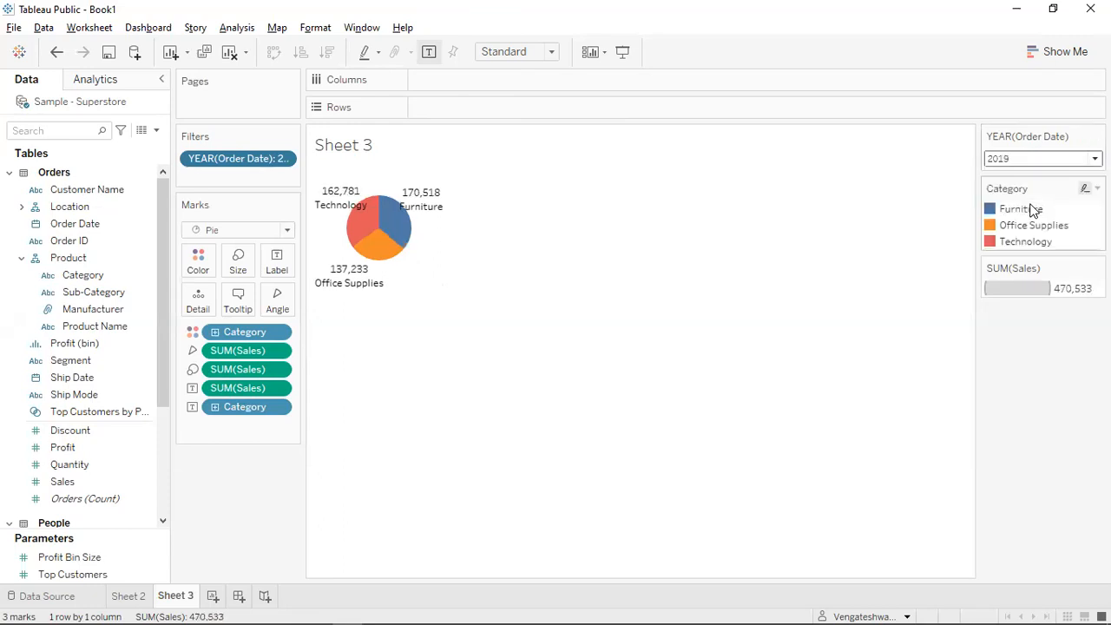
left_click(1030, 162)
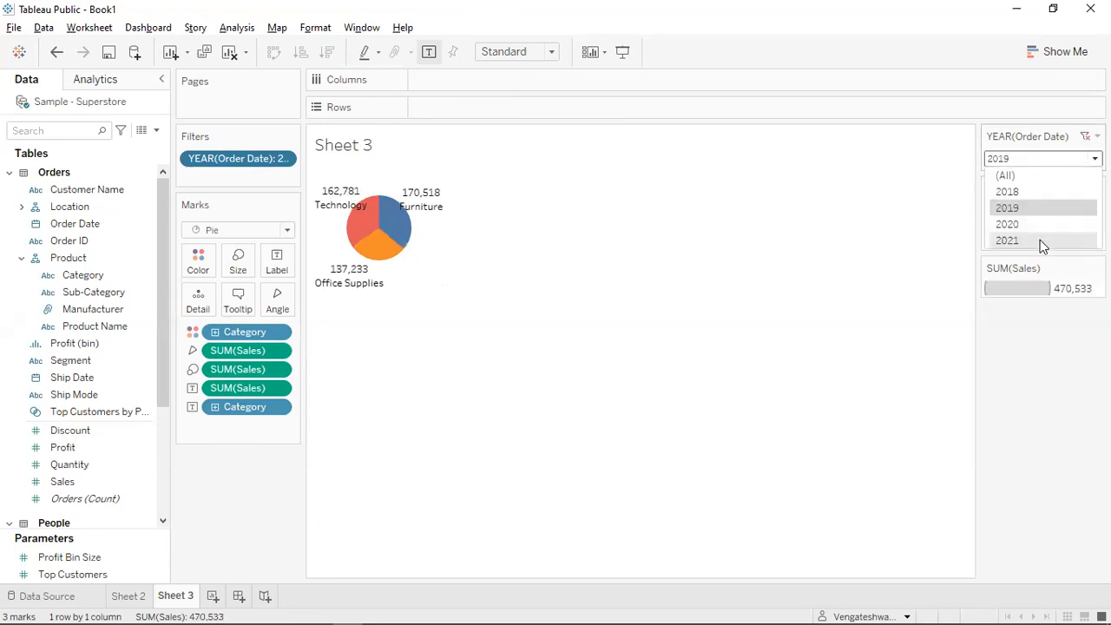
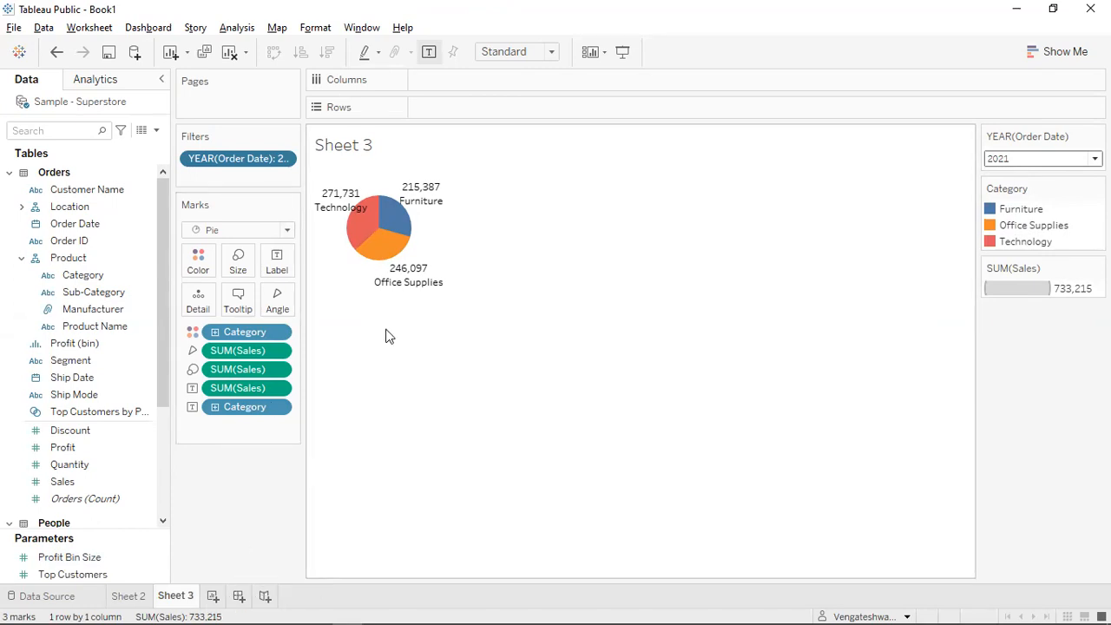
Create Dashboard 1 with its title shown and add a Vertical layout container.
left_click(240, 596)
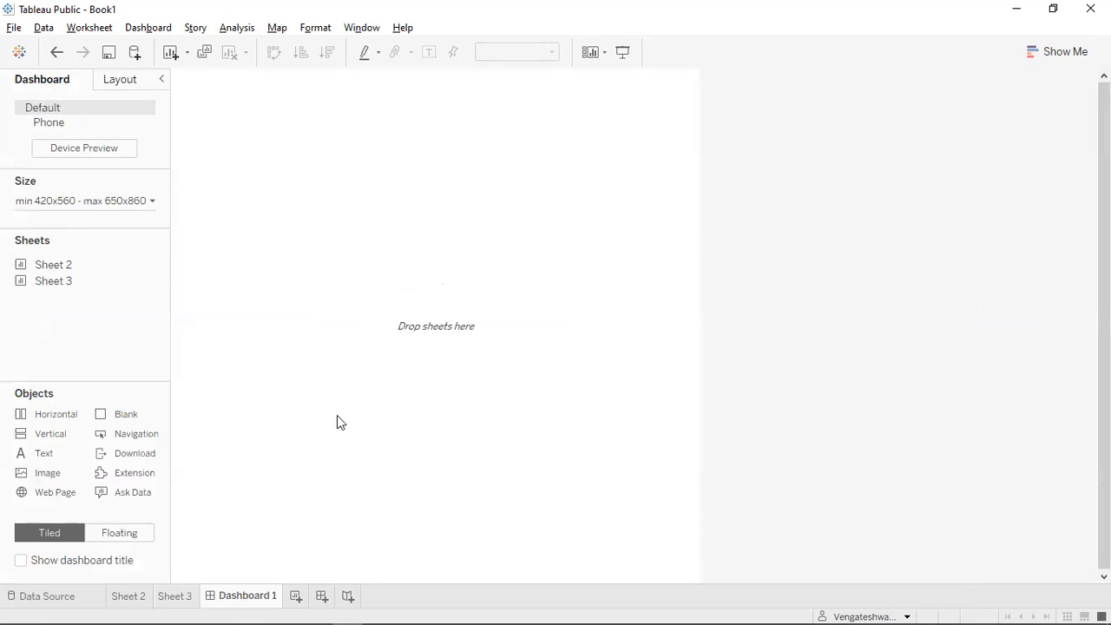
left_click(154, 33)
left_click(160, 32)
left_click(160, 33)
mouse_move(206, 72)
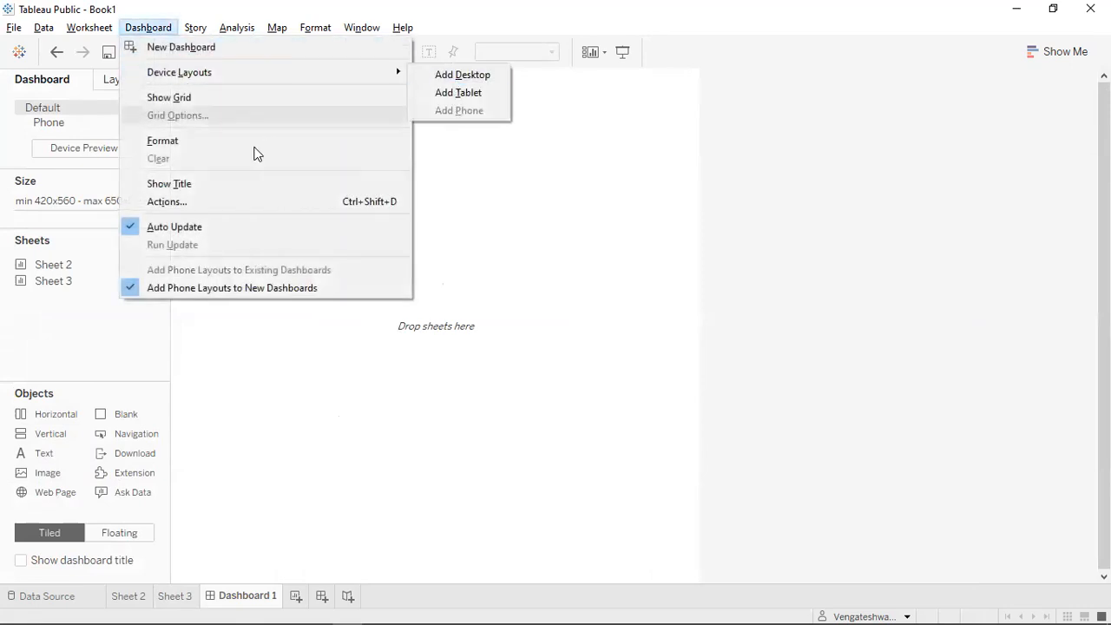
left_click(240, 185)
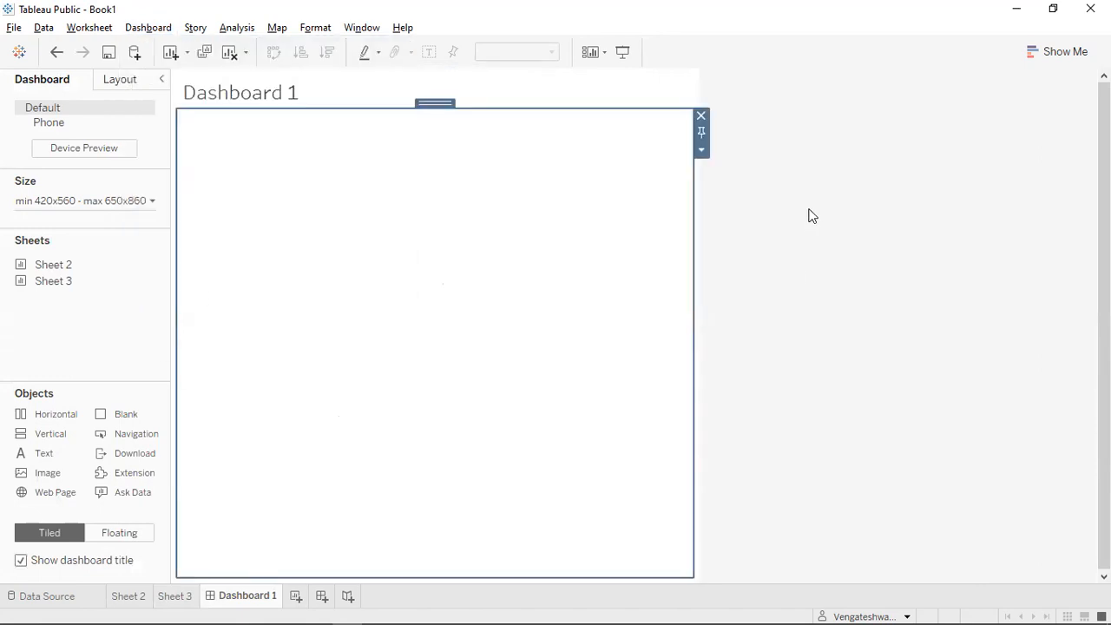
left_click(836, 183)
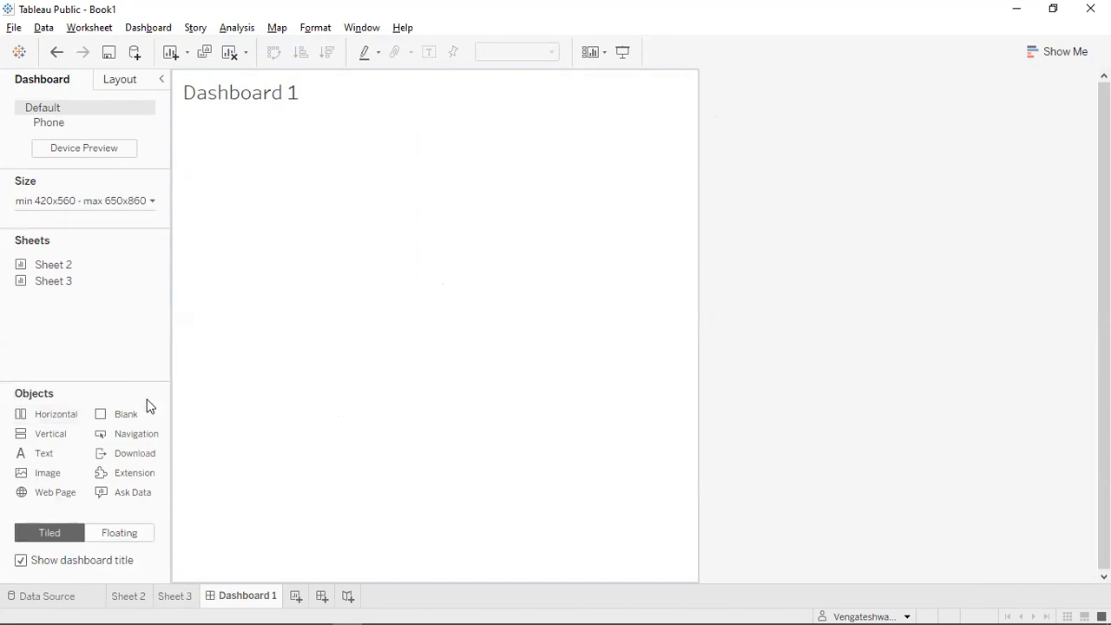
left_click_drag(39, 433, 189, 483)
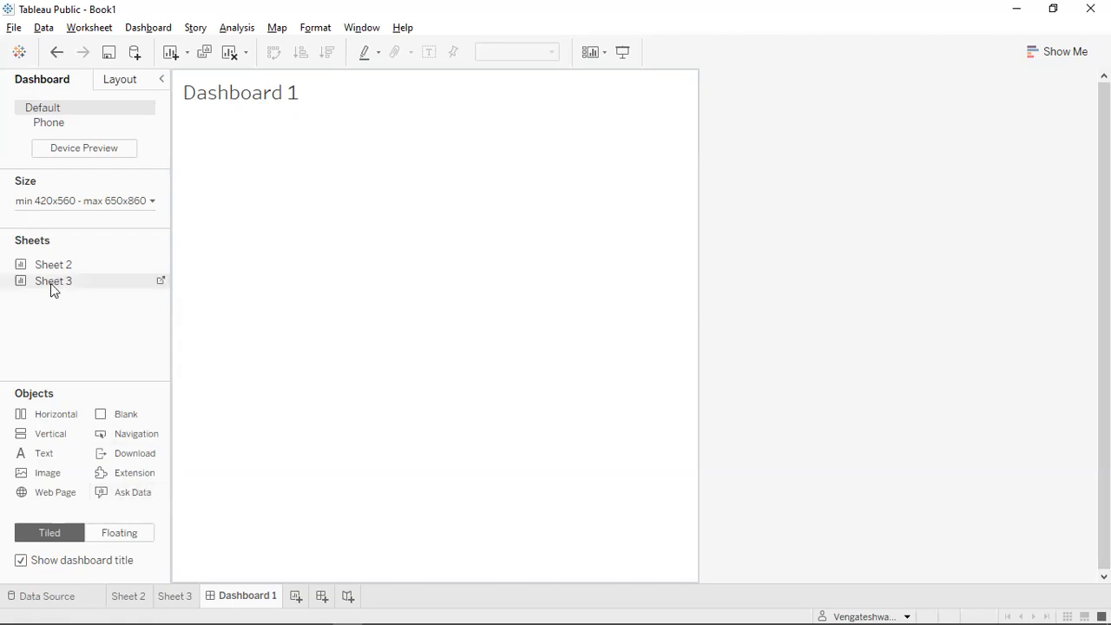
Place the Sheet 2 bars and Sheet 3 pie on the dashboard and delete the Sales legend card.
double_click(89, 264)
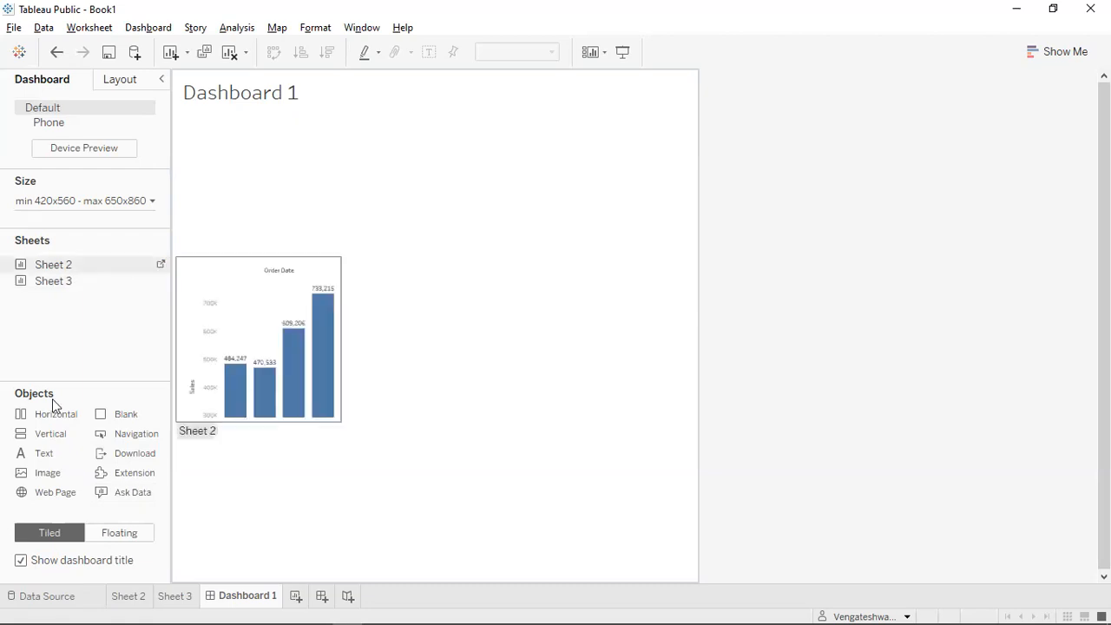
left_click_drag(53, 267, 332, 128)
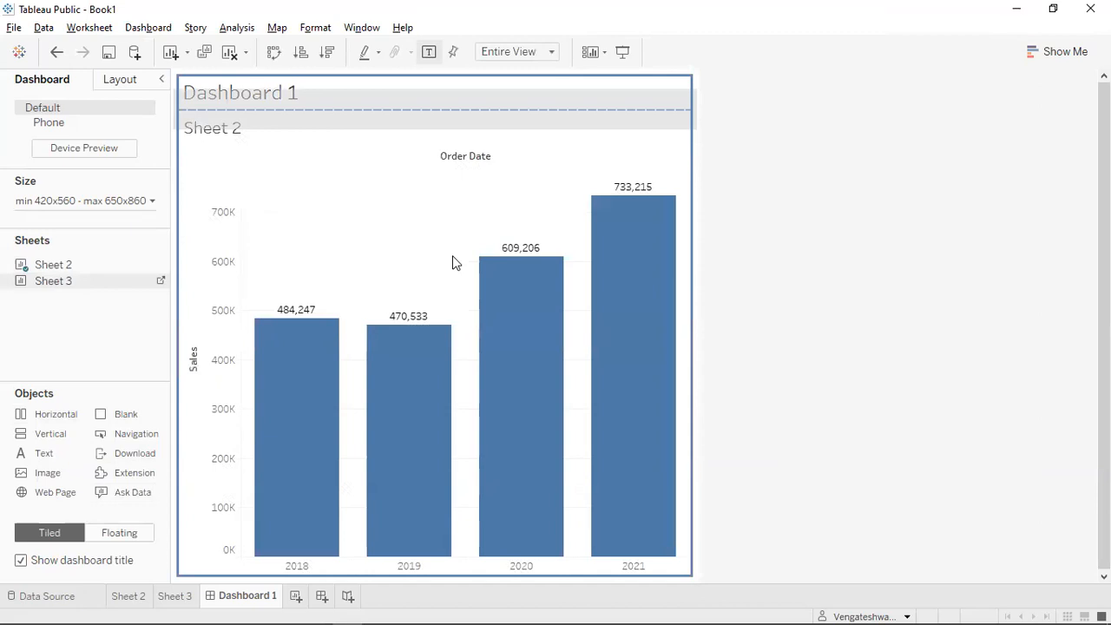
left_click_drag(455, 263, 451, 261)
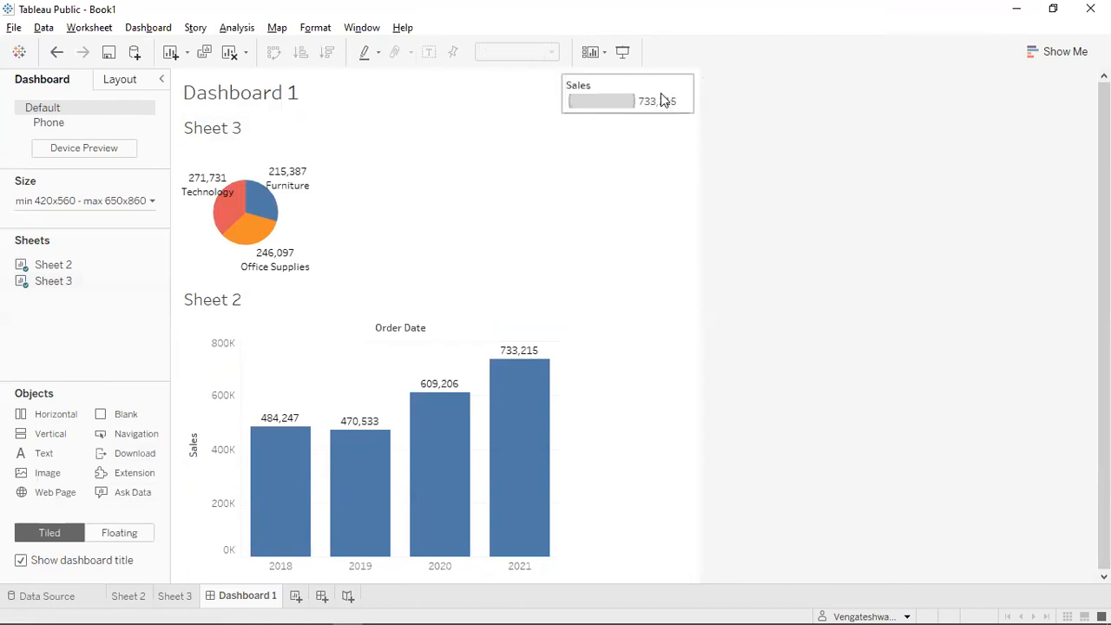
left_click(663, 97)
key("Delete")
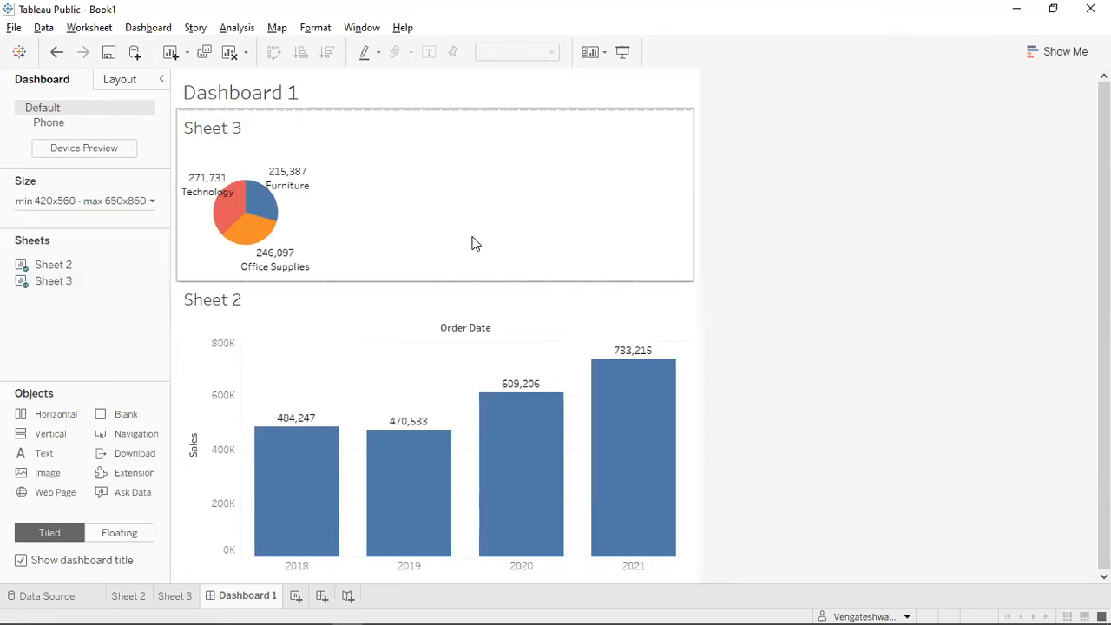
Add a Horizontal container at the top and move the pie and bar chart into it.
left_click_drag(65, 417, 306, 137)
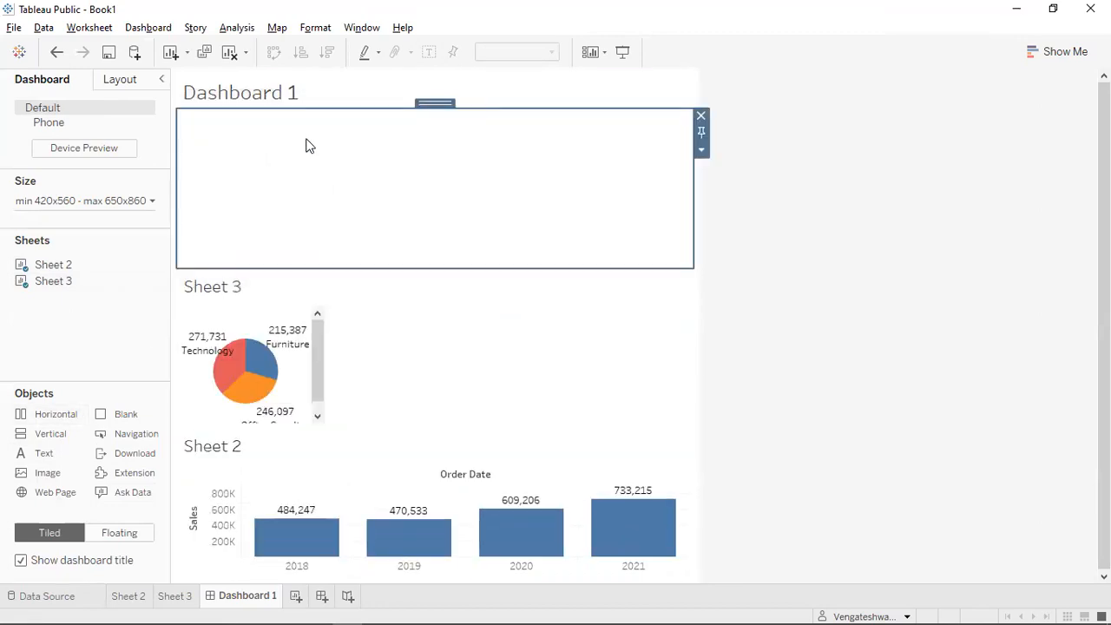
left_click(427, 339)
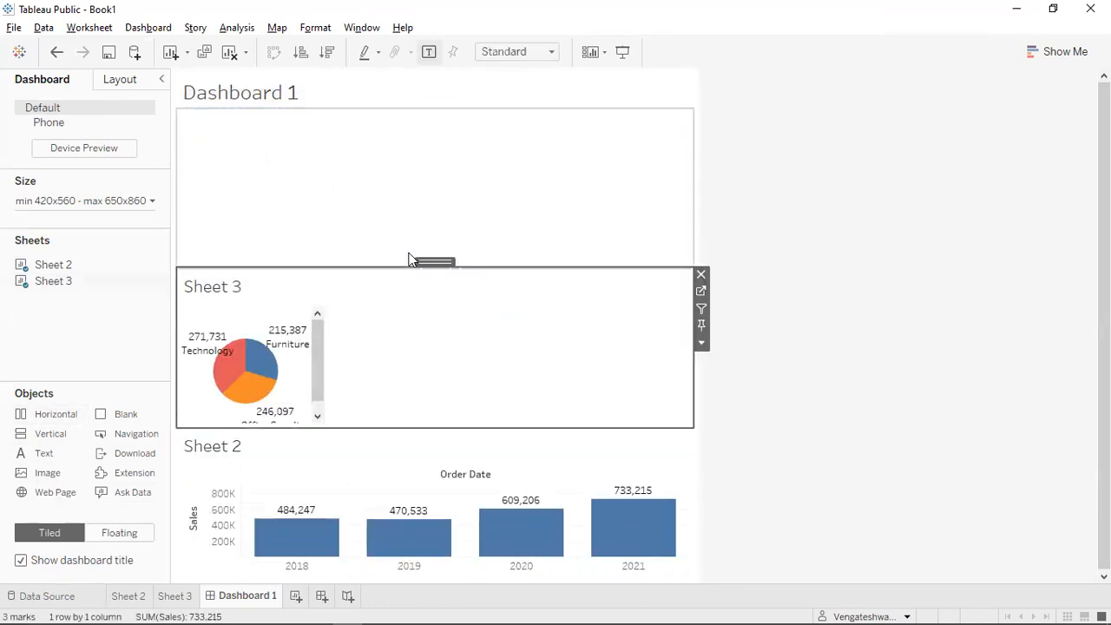
left_click_drag(427, 261, 335, 213)
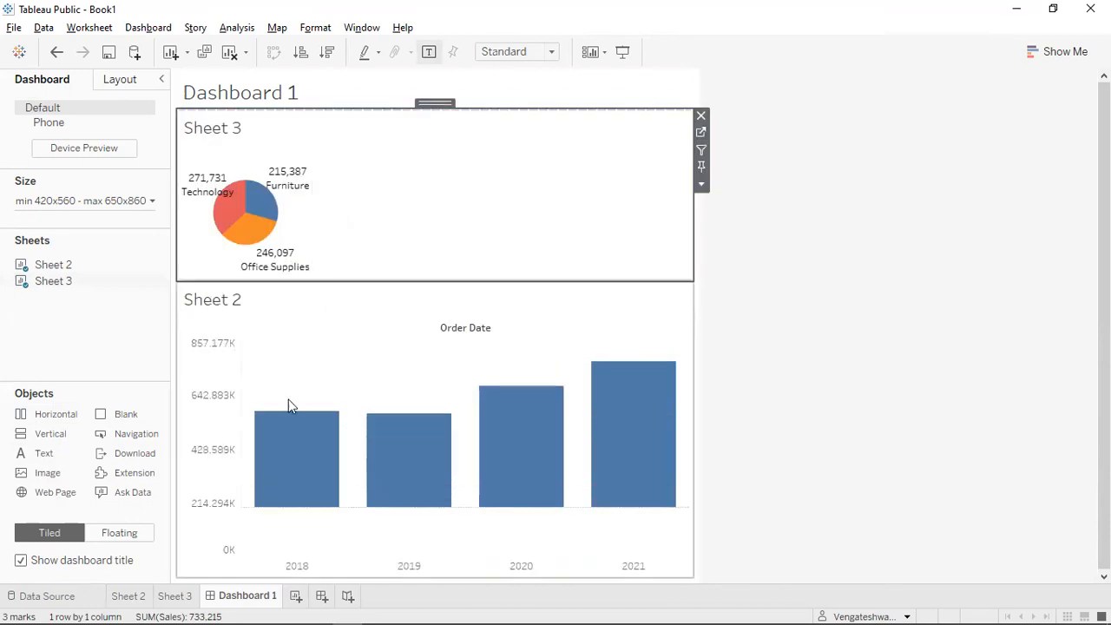
left_click(362, 322)
left_click_drag(440, 276, 518, 221)
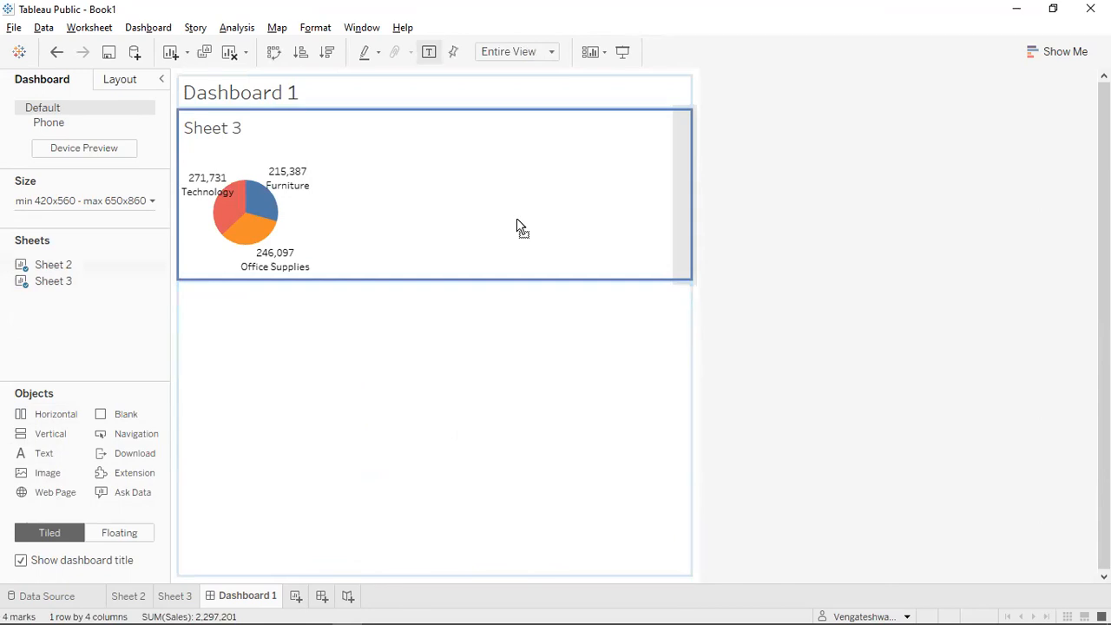
Place the bars right of the pie, fit the pie to Entire View, and widen its column.
left_click_drag(518, 220, 518, 218)
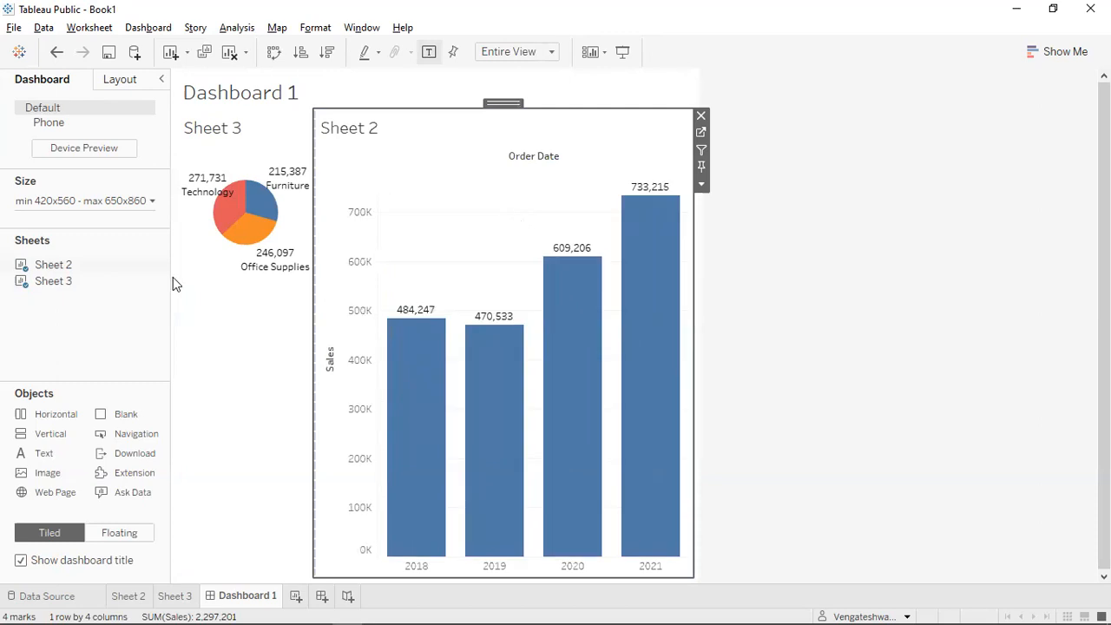
left_click(231, 364)
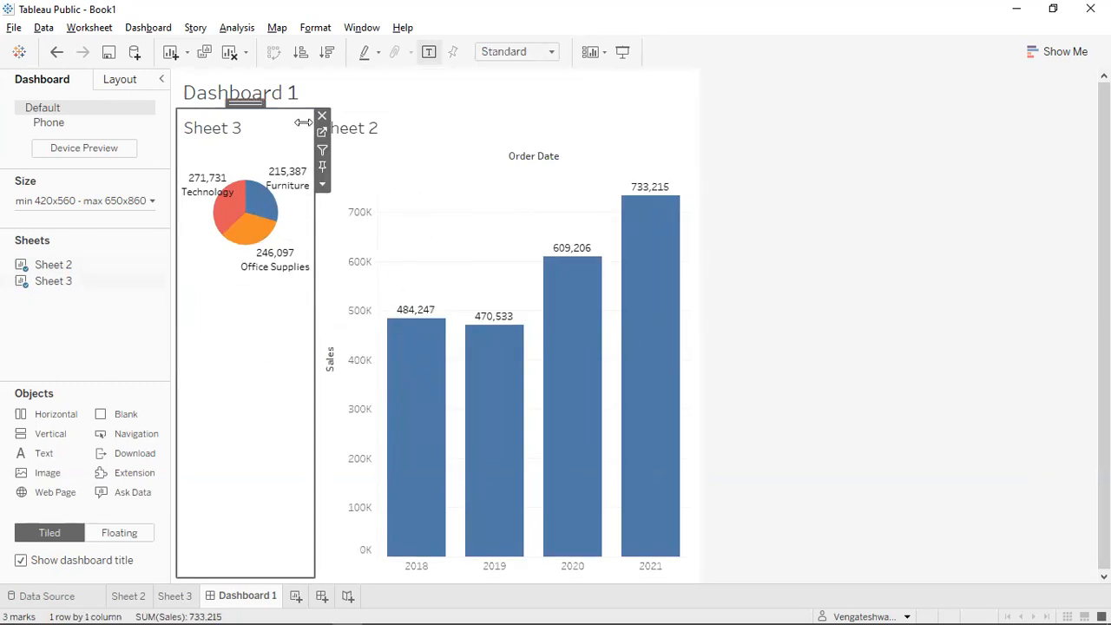
left_click(551, 52)
left_click(505, 109)
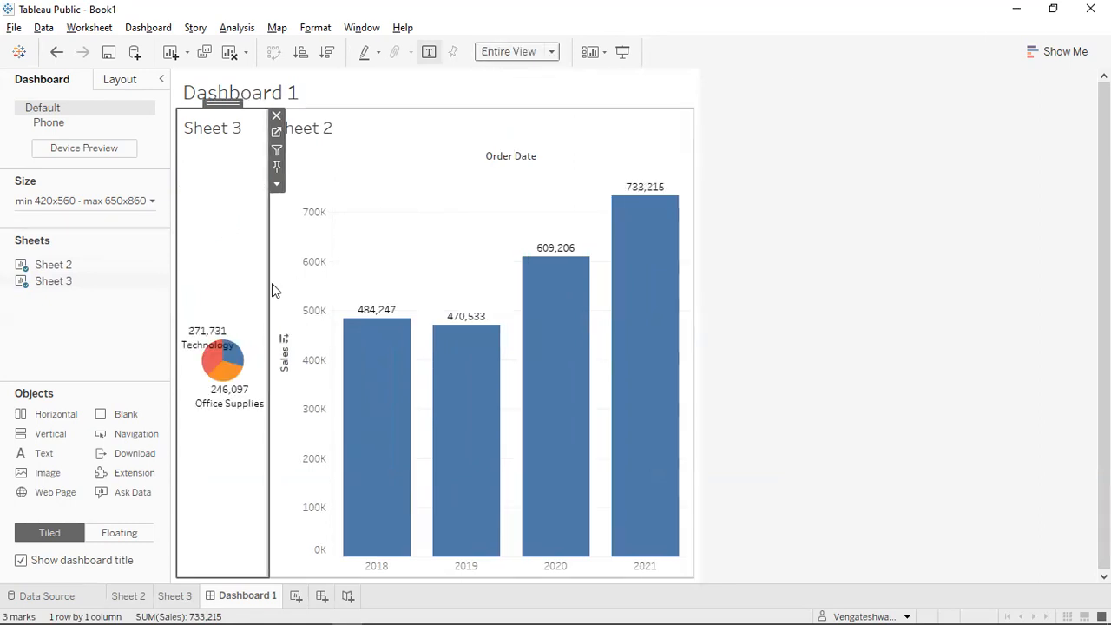
left_click_drag(272, 288, 433, 283)
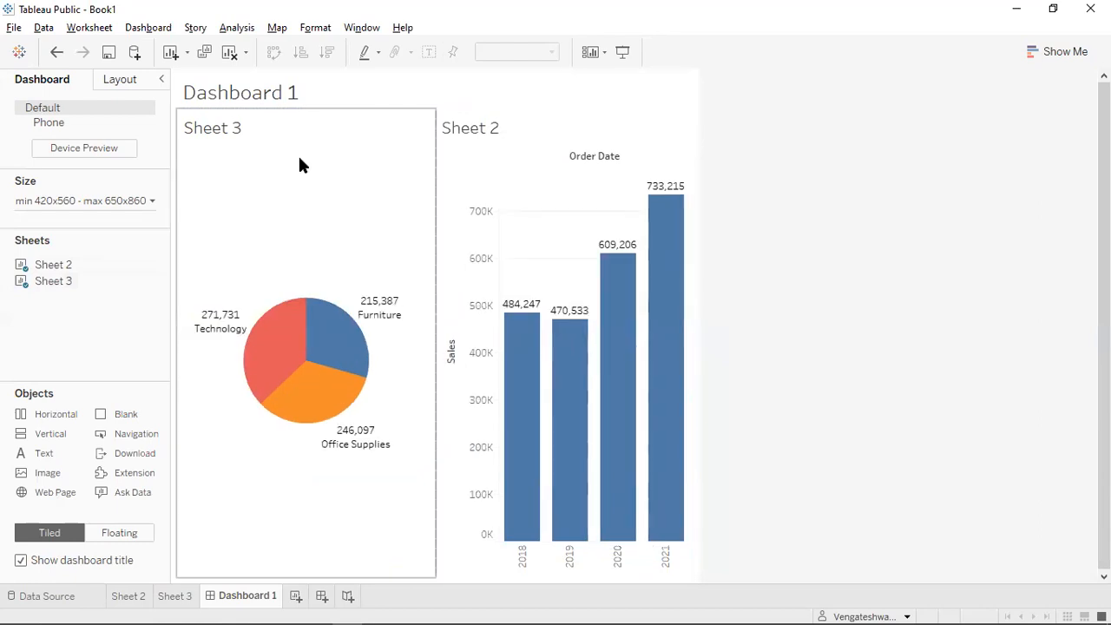
Distribute the pie and bar chart evenly within their shared container.
left_click(301, 161)
double_click(317, 103)
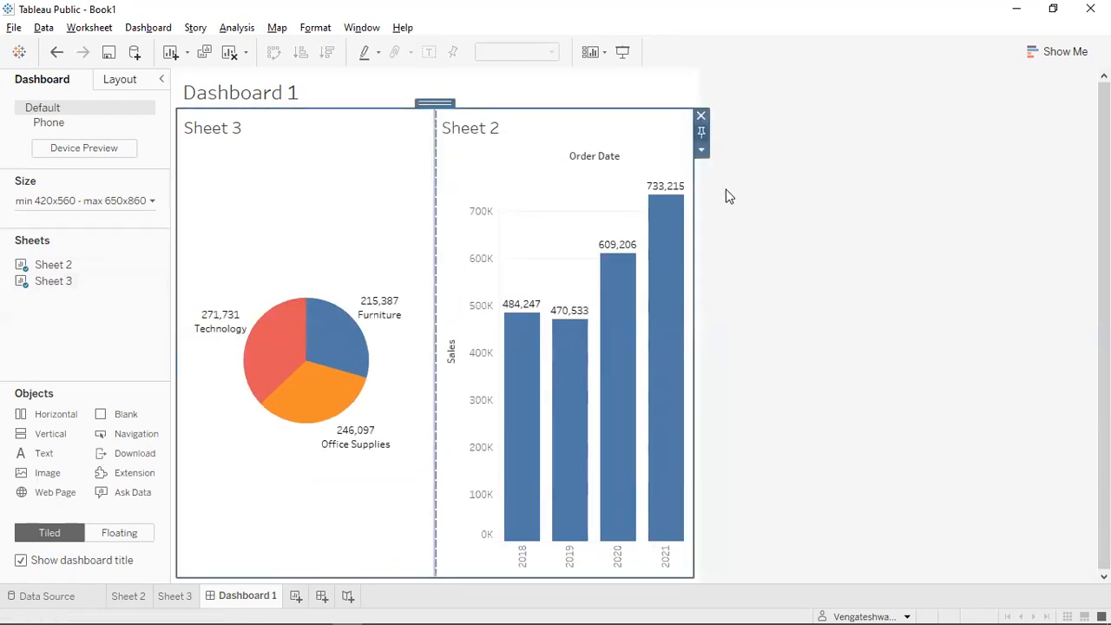
left_click(702, 151)
left_click(777, 191)
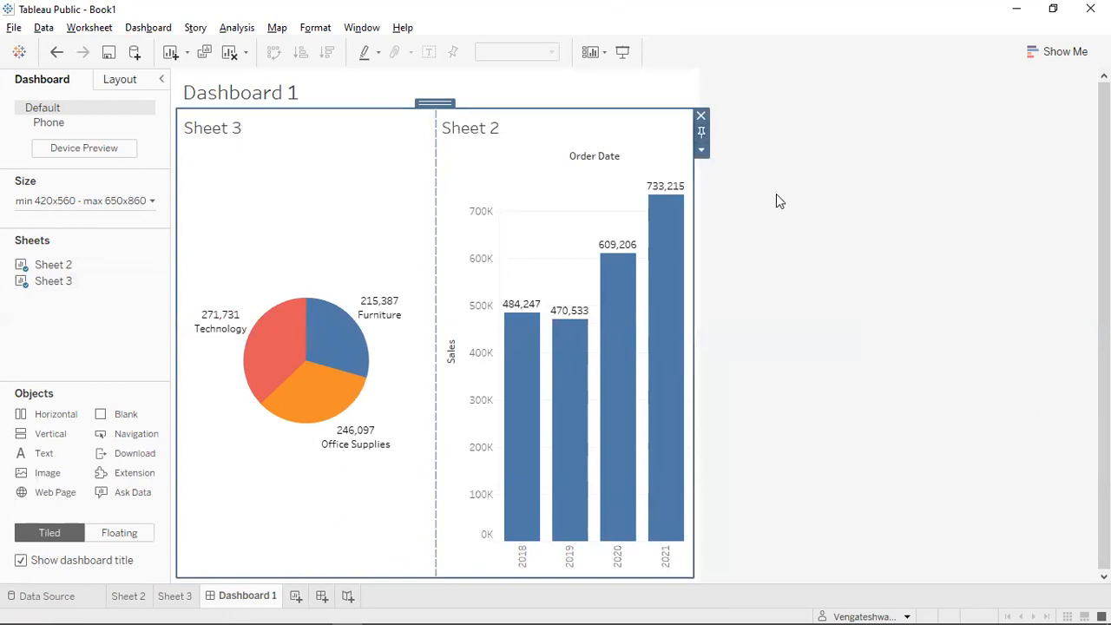
left_click(830, 398)
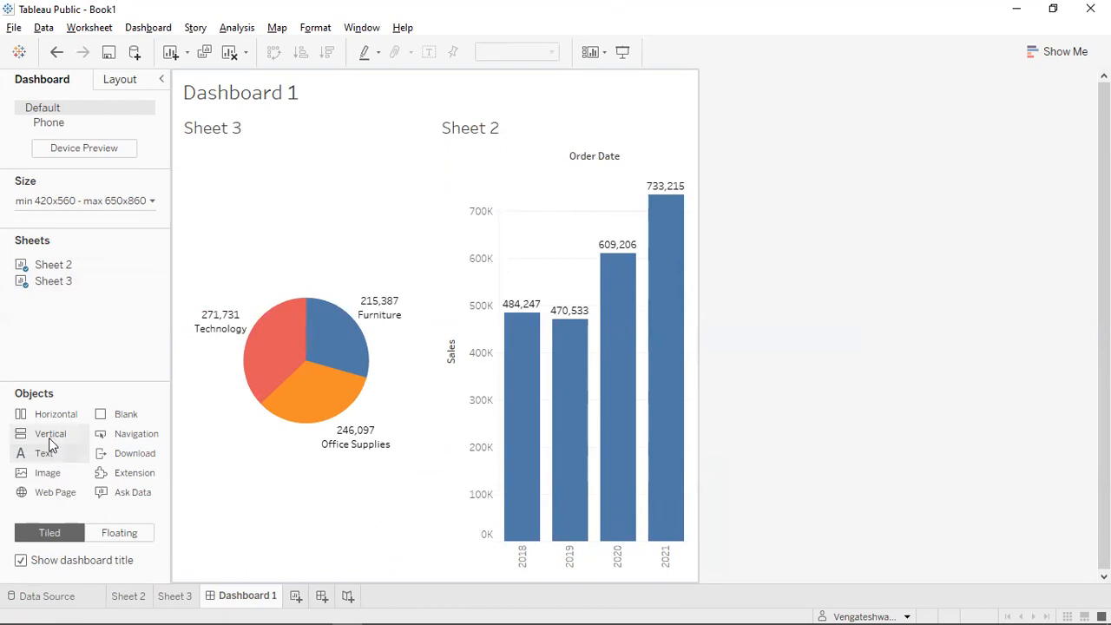
Add a Blank object to fill the dashboard's lower half below the charts.
left_click_drag(119, 416, 376, 570)
left_click(822, 367)
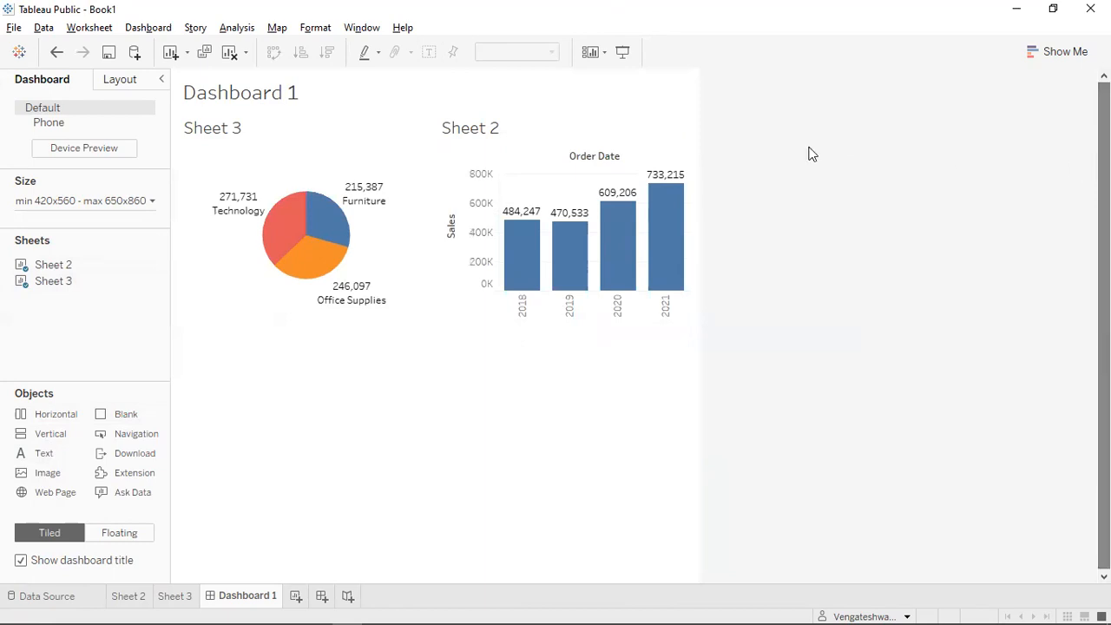
left_click(483, 132)
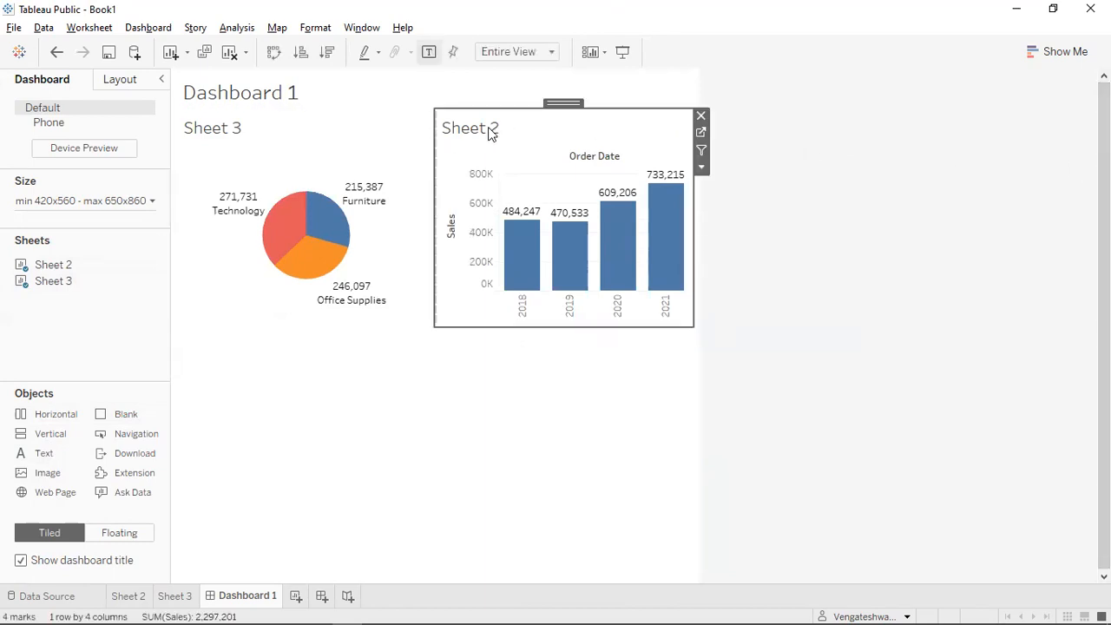
Retitle the Sheet 2 bar chart 'Year Wise Sale'.
double_click(489, 132)
key("ctrl+a")
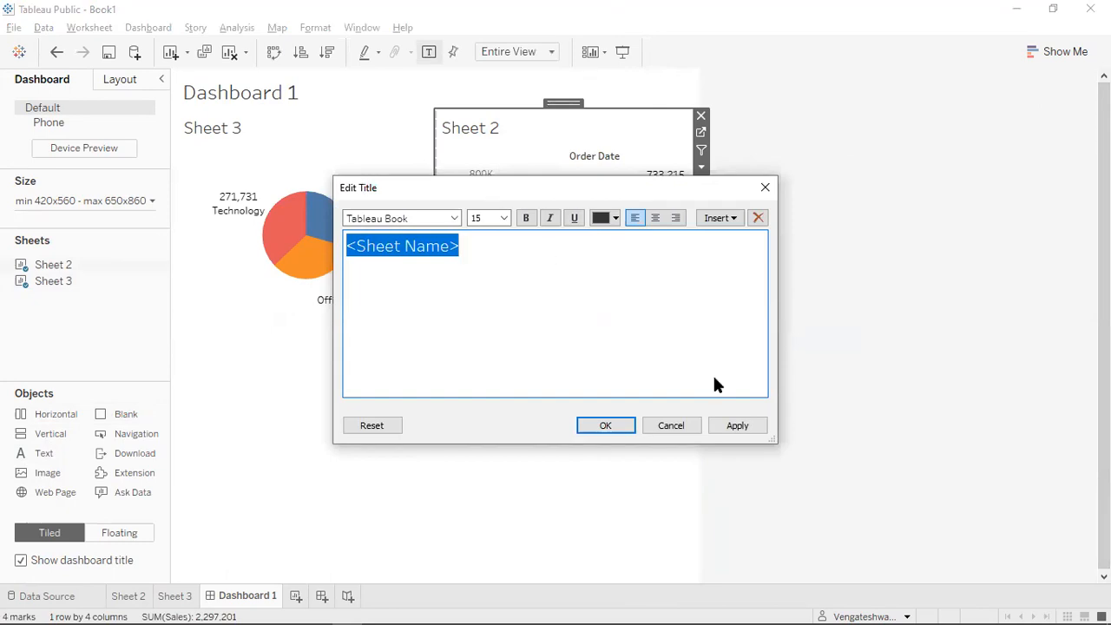
type("Ye")
key("BackSpace")
key("BackSpace")
type("year")
key("BackSpace")
key("BackSpace")
key("BackSpace")
key("BackSpace")
key("BackSpace")
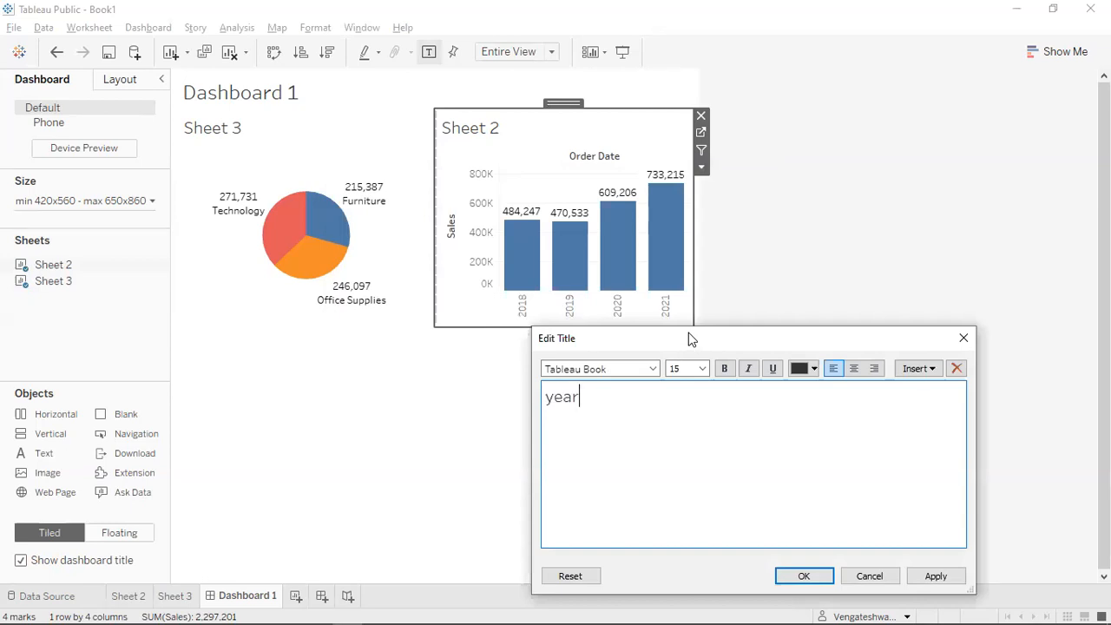
type("Year Wise Sale")
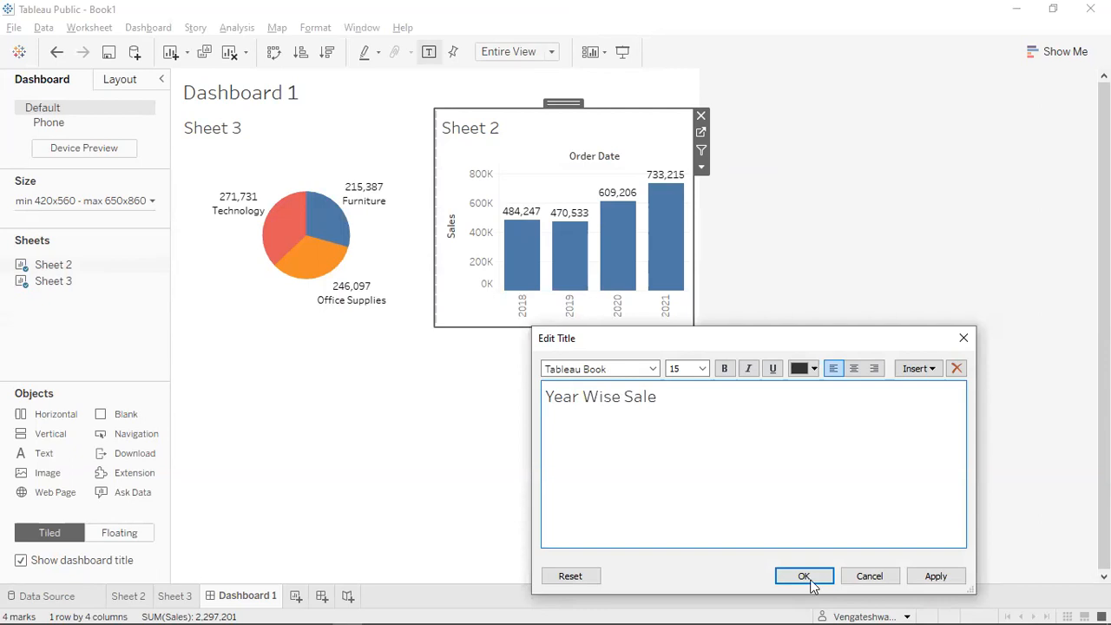
left_click(240, 159)
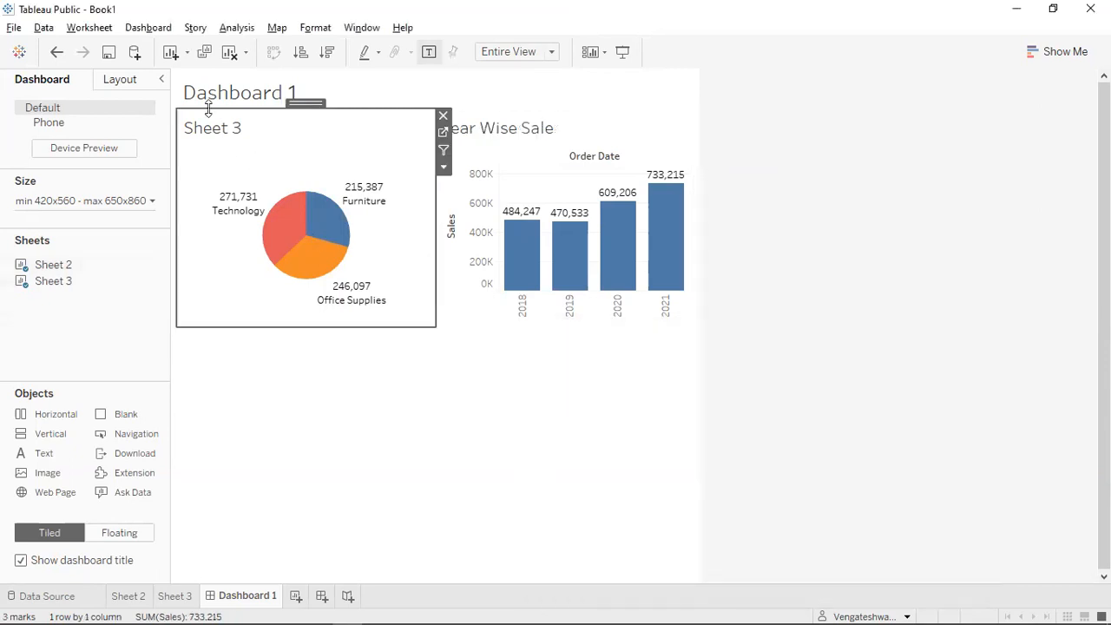
Retitle the Sheet 3 pie chart 'Sale by Cate'.
double_click(215, 136)
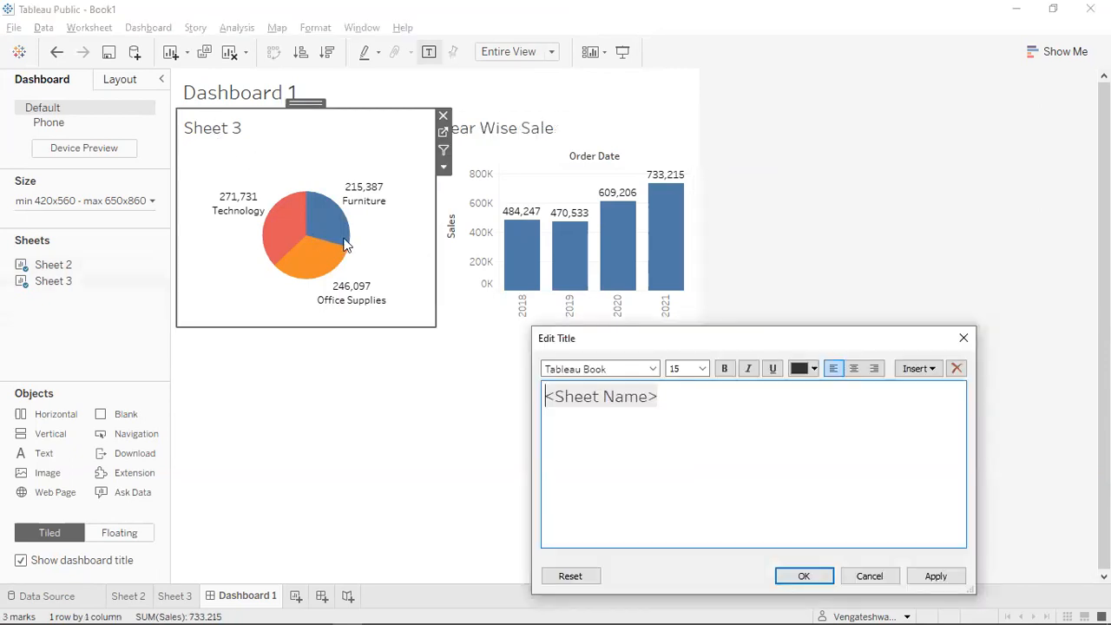
type("Sale bu")
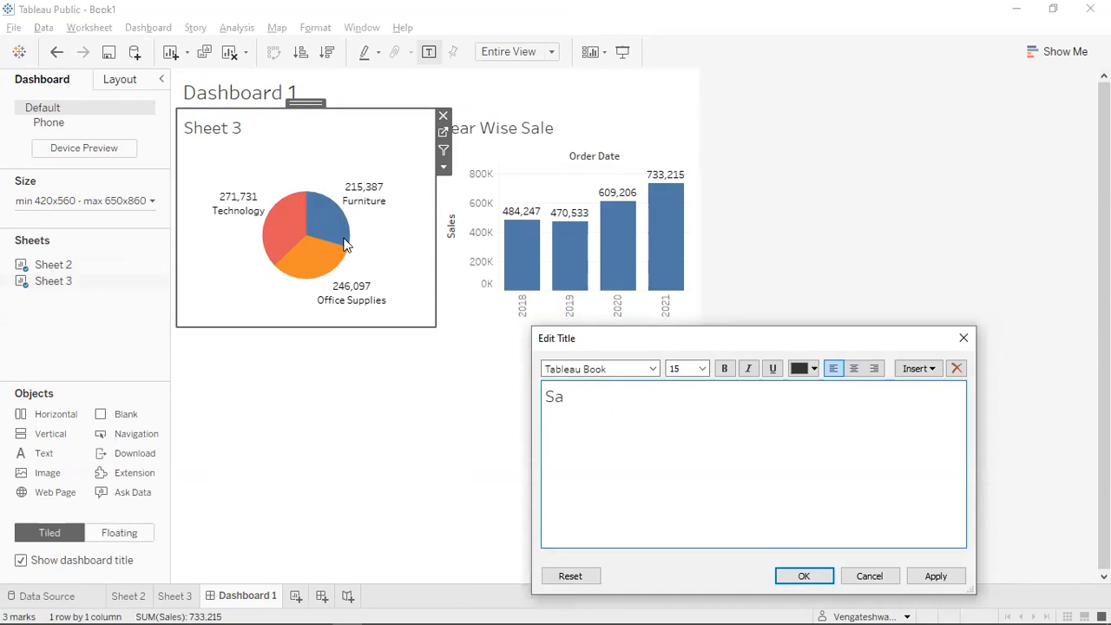
key("BackSpace")
type("y vc")
key("BackSpace")
key("BackSpace")
type("Car")
key("BackSpace")
type("te")
left_click(821, 583)
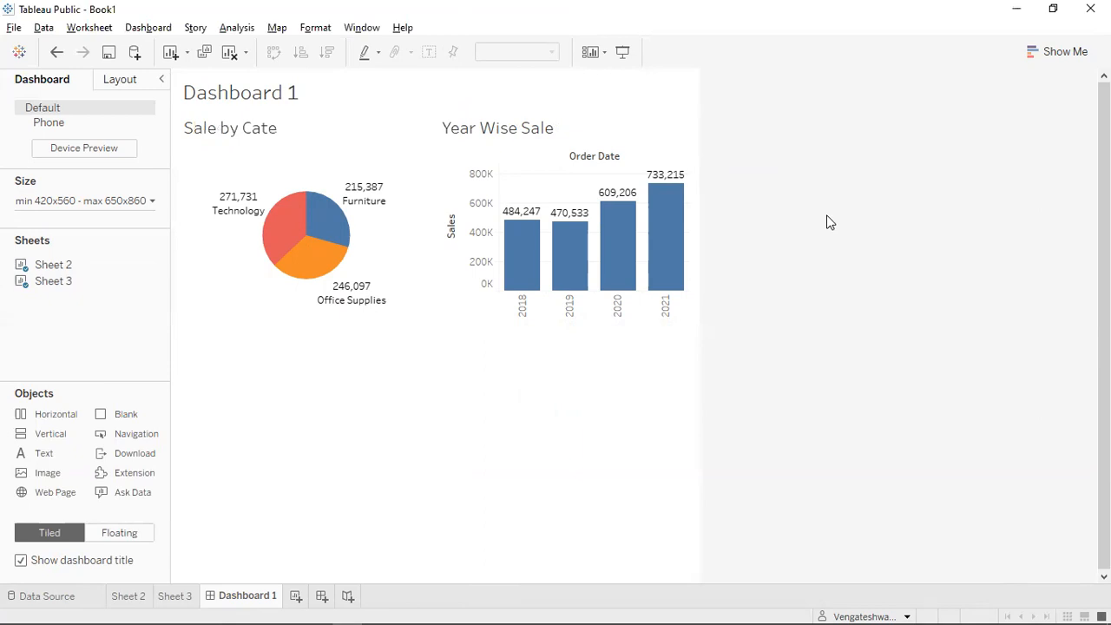
Show a Year of Order Date filter from the Year Wise Sale chart's Filters menu.
left_click(636, 126)
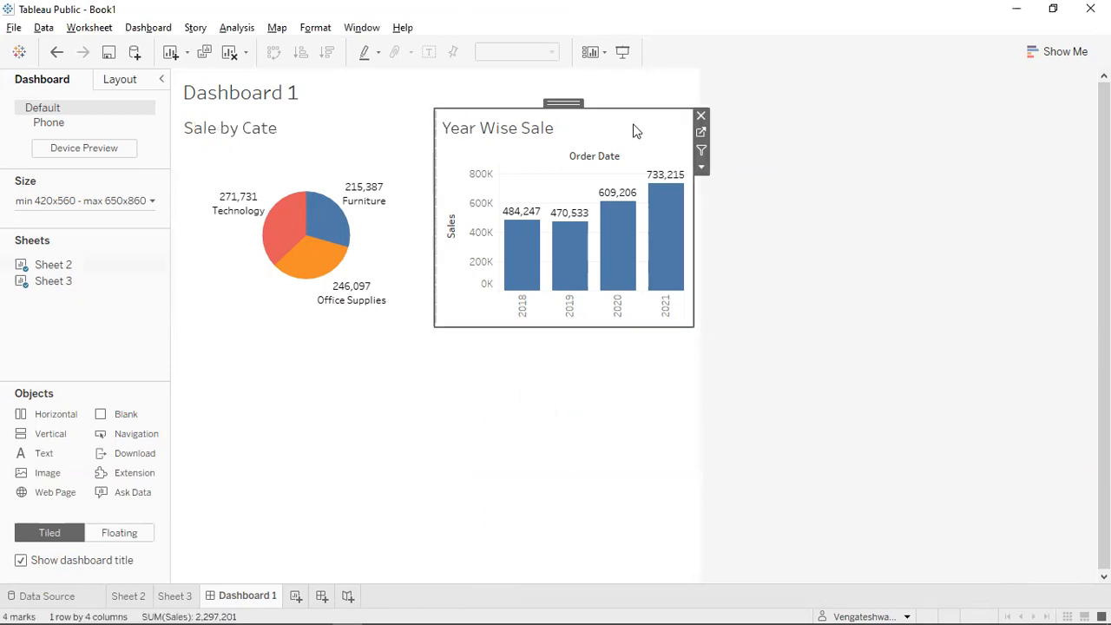
left_click(701, 168)
mouse_move(760, 302)
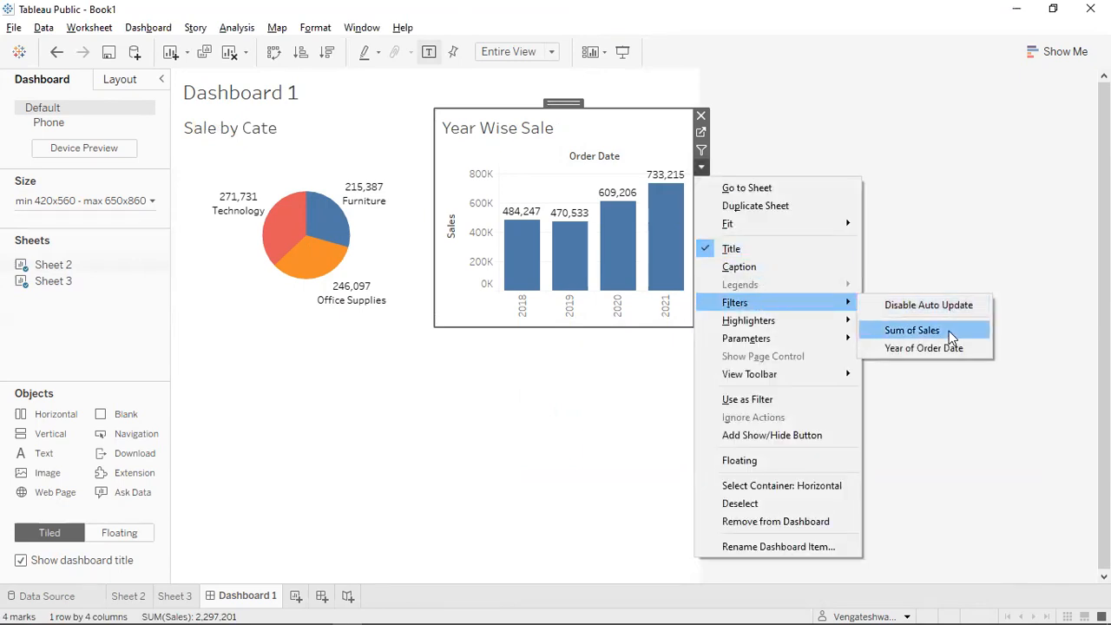
left_click(924, 348)
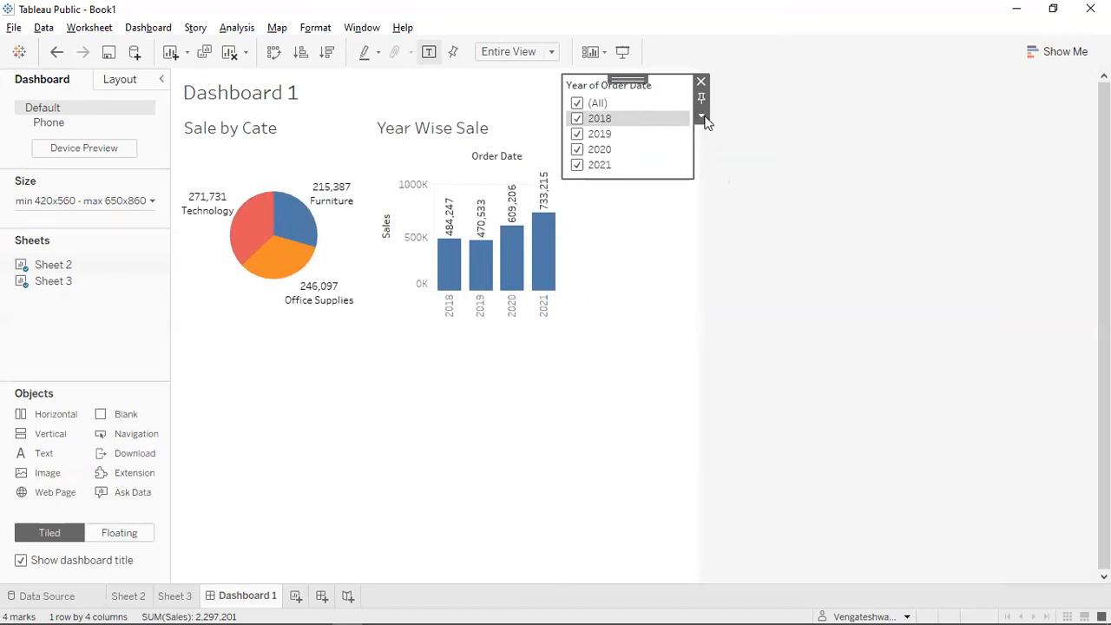
Set the year filter to show only 2020 in the bar chart.
left_click(701, 116)
left_click(579, 104)
left_click(577, 103)
left_click(577, 103)
left_click(577, 104)
left_click(578, 165)
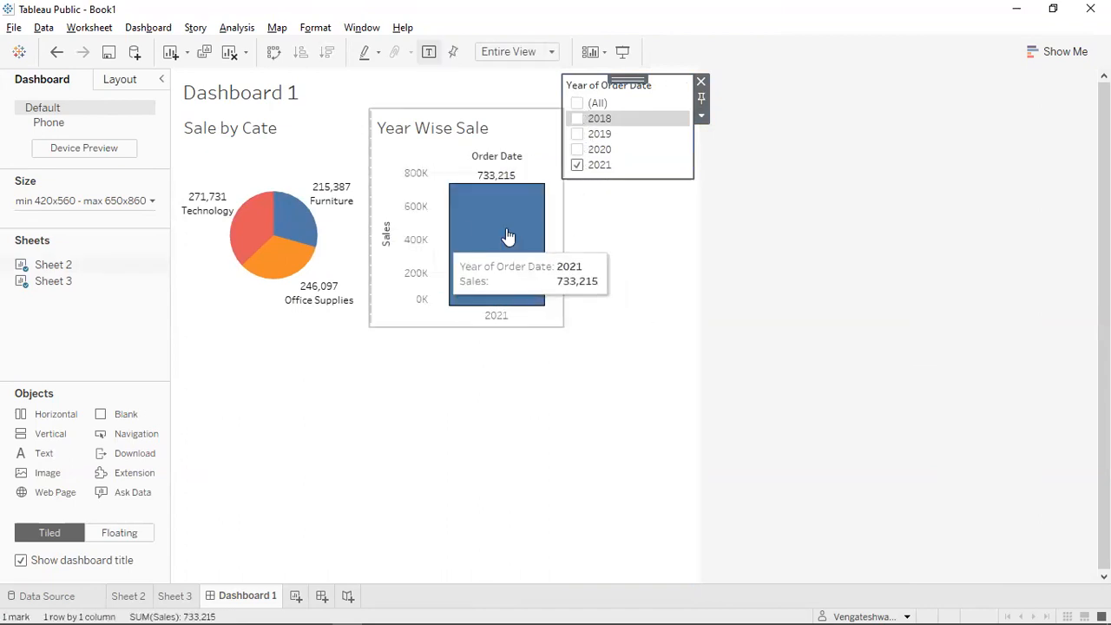
left_click(579, 165)
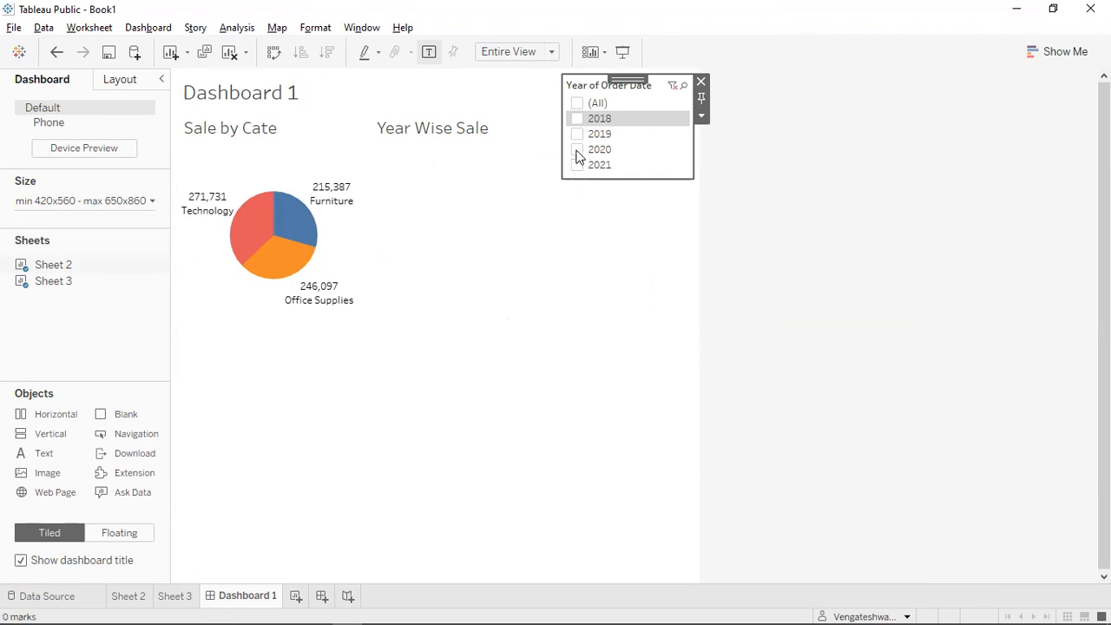
left_click(578, 149)
Apply the year filter to Sheet 3 as well via Apply to Worksheets > Selected Worksheets.
left_click(511, 246)
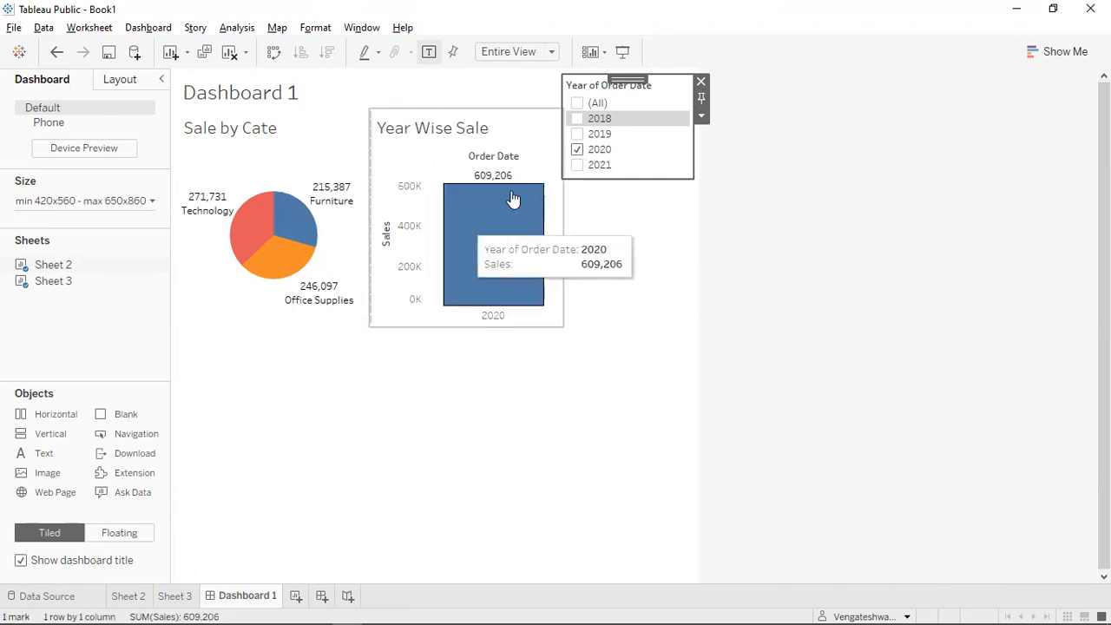
left_click(306, 172)
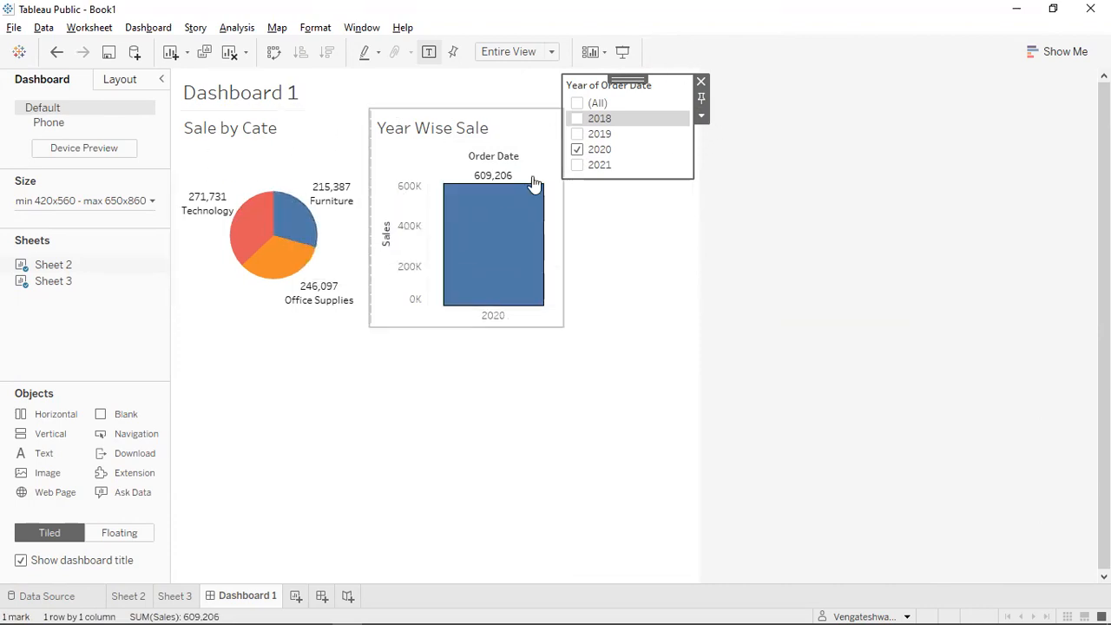
left_click(701, 118)
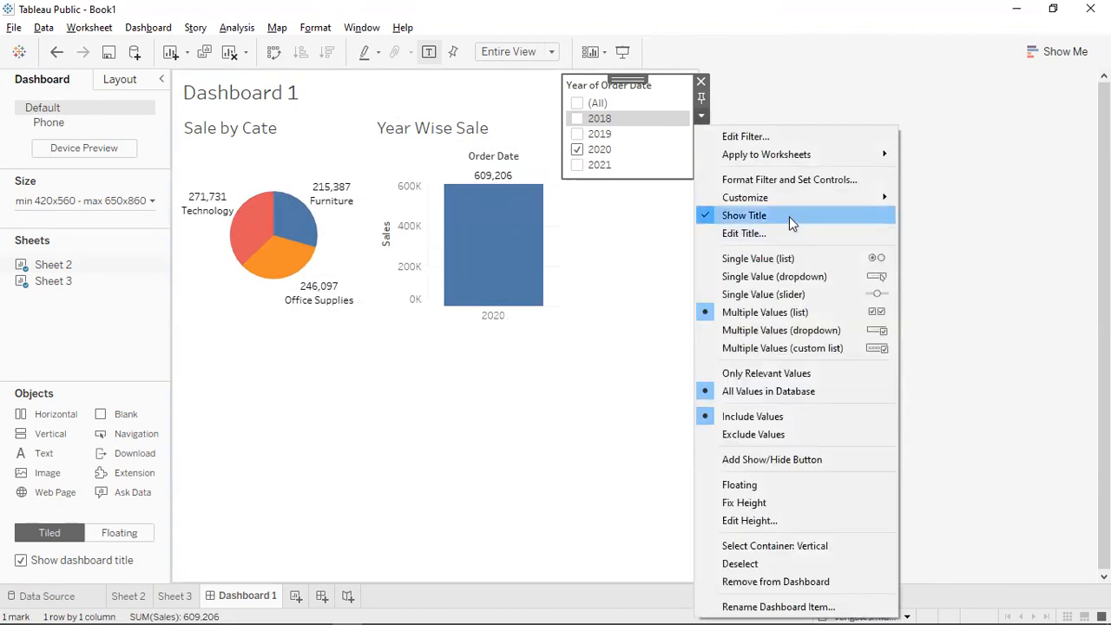
mouse_move(799, 155)
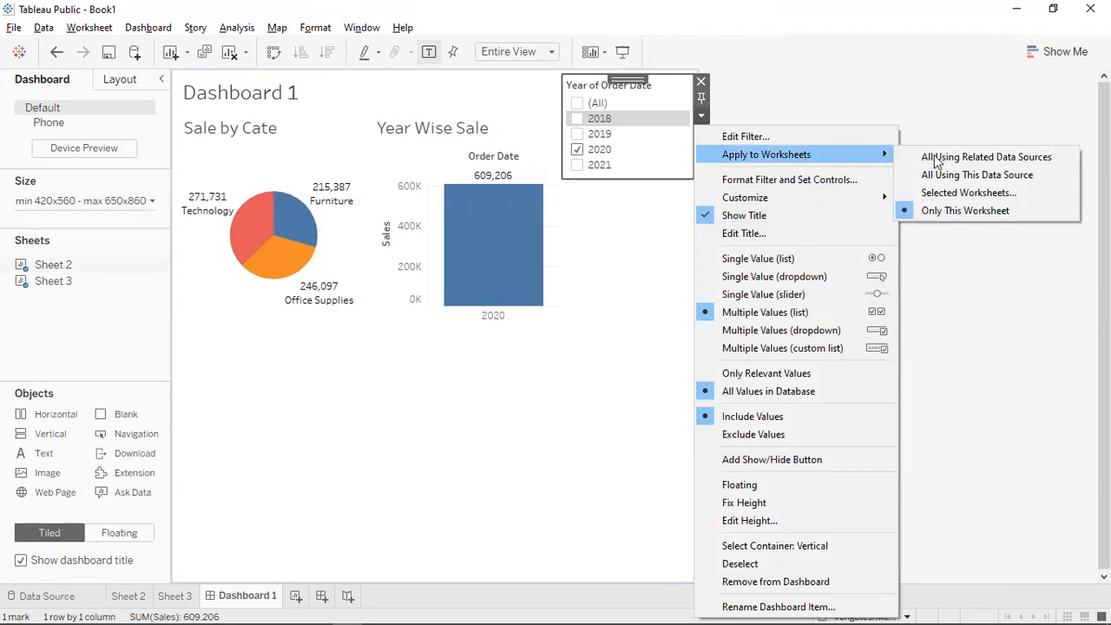
left_click(1000, 195)
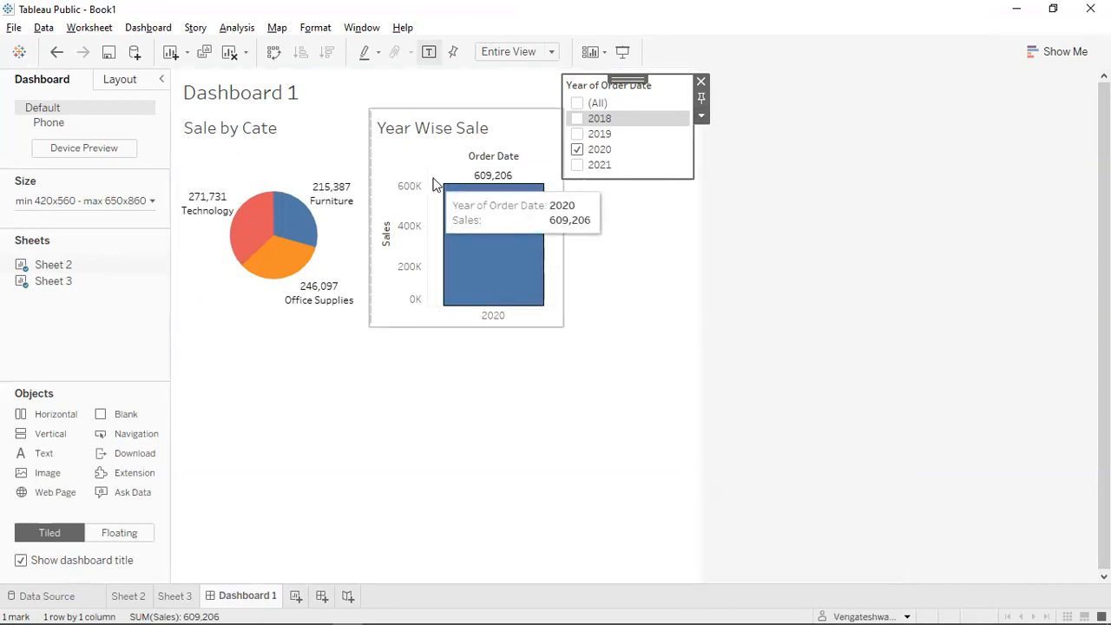
left_click(290, 281)
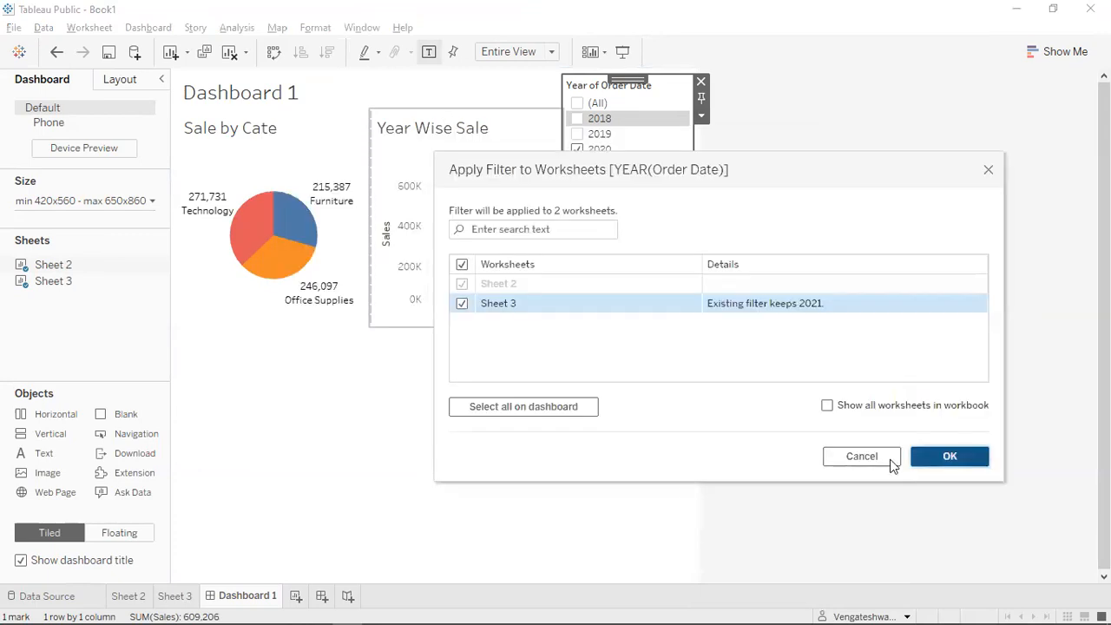
left_click(805, 441)
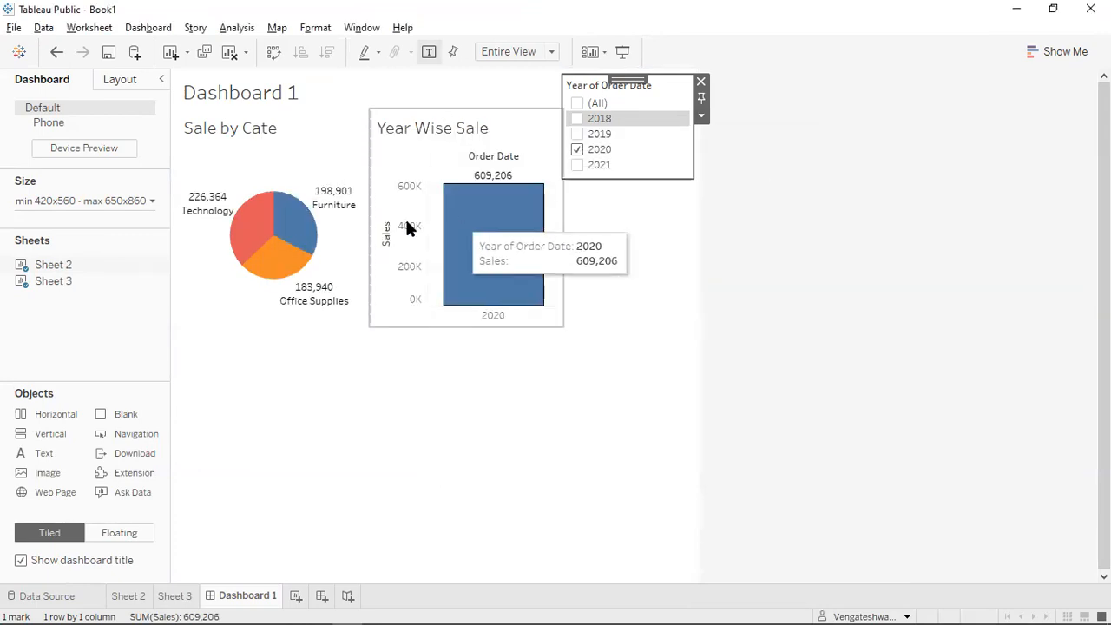
Re-tick 2021, 2019 and 2018 so all years show, and open the filter's worksheet selection.
left_click(578, 165)
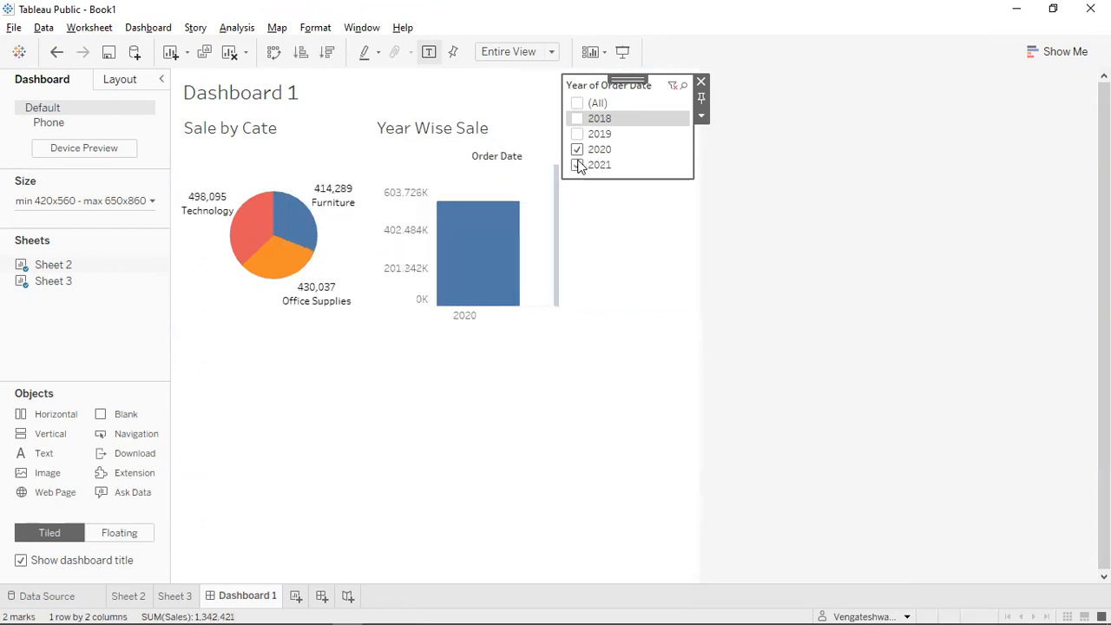
left_click(578, 135)
left_click(578, 118)
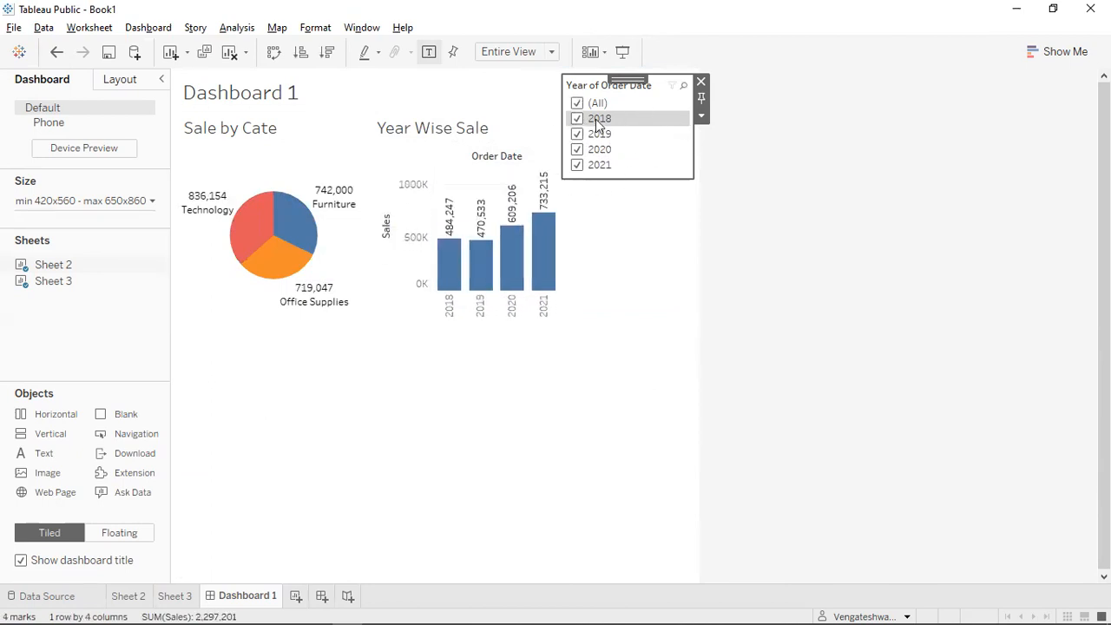
left_click(702, 117)
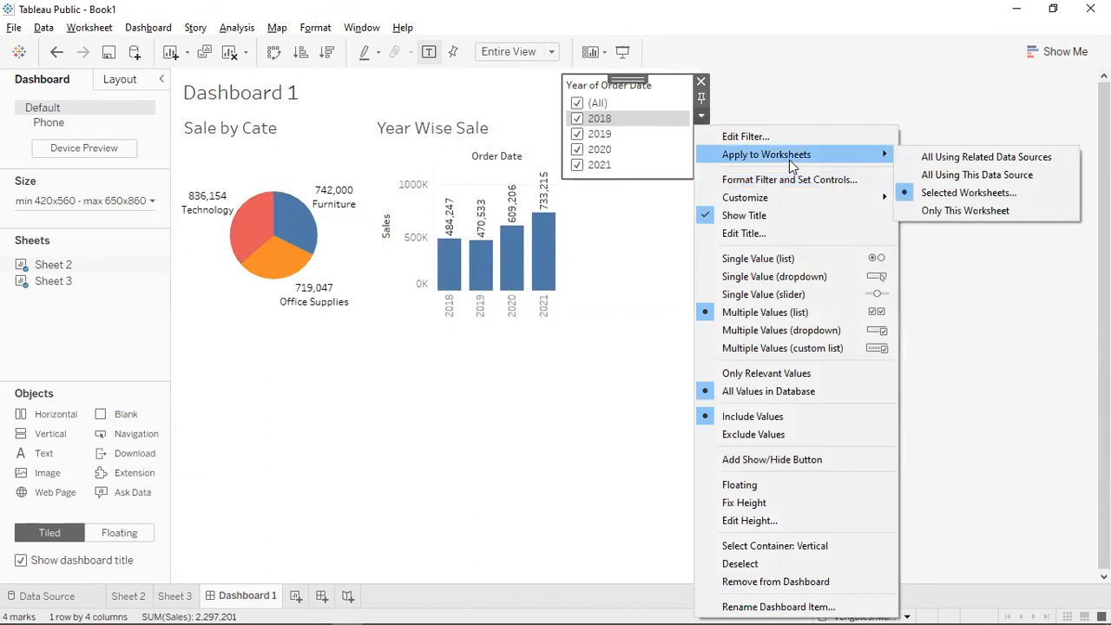
left_click(1016, 196)
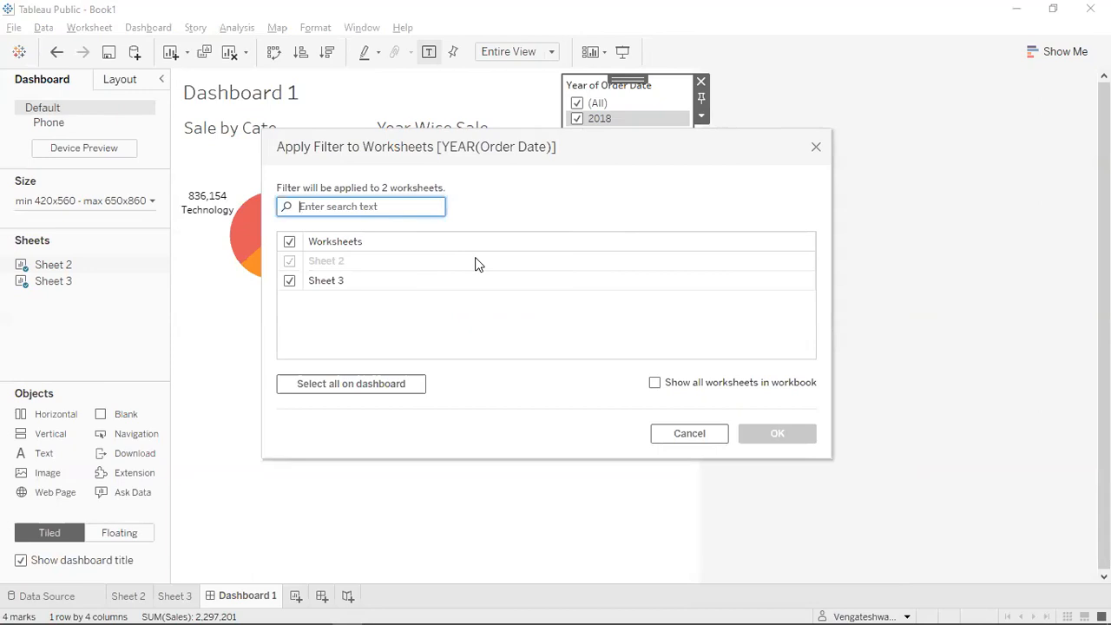
Limit the year filter to Sheet 2 only and untick 2018 and 2020.
left_click(291, 280)
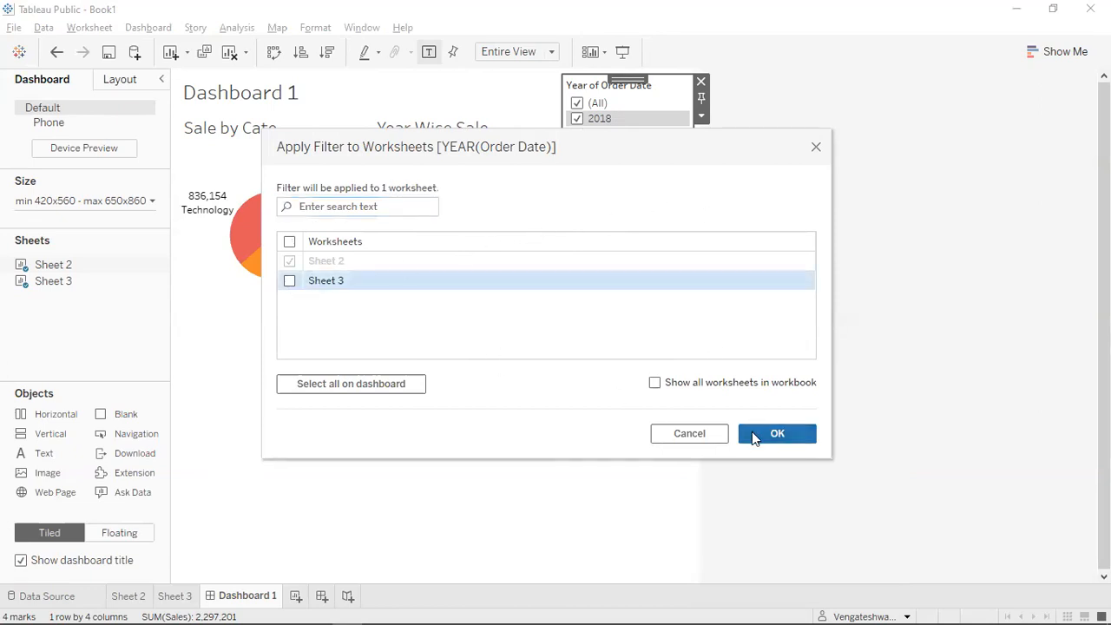
left_click(778, 438)
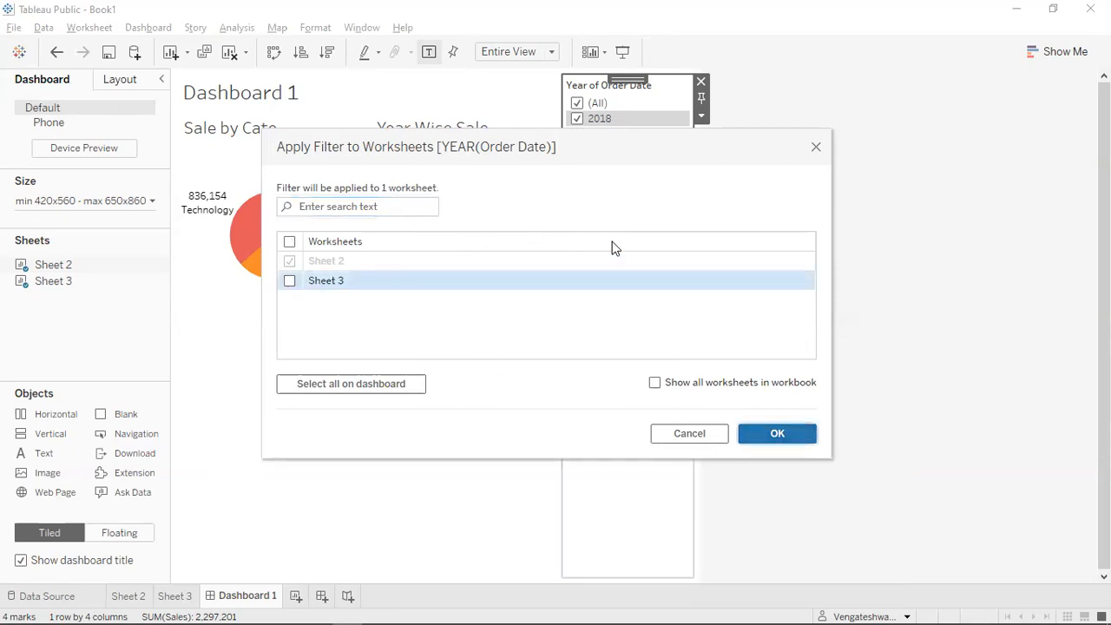
left_click(702, 116)
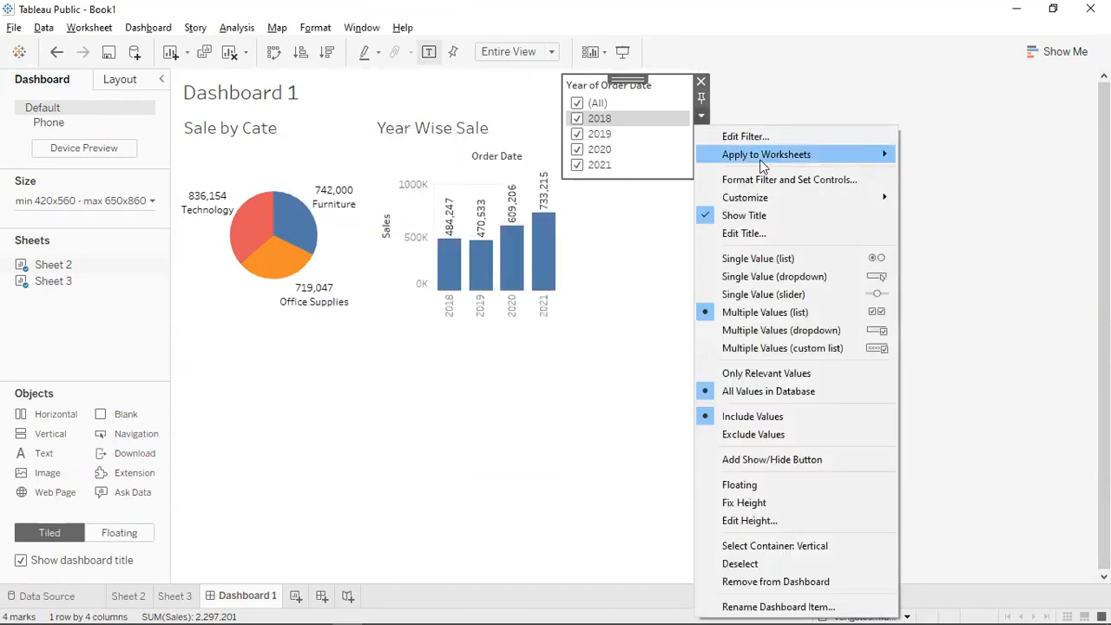
left_click(578, 120)
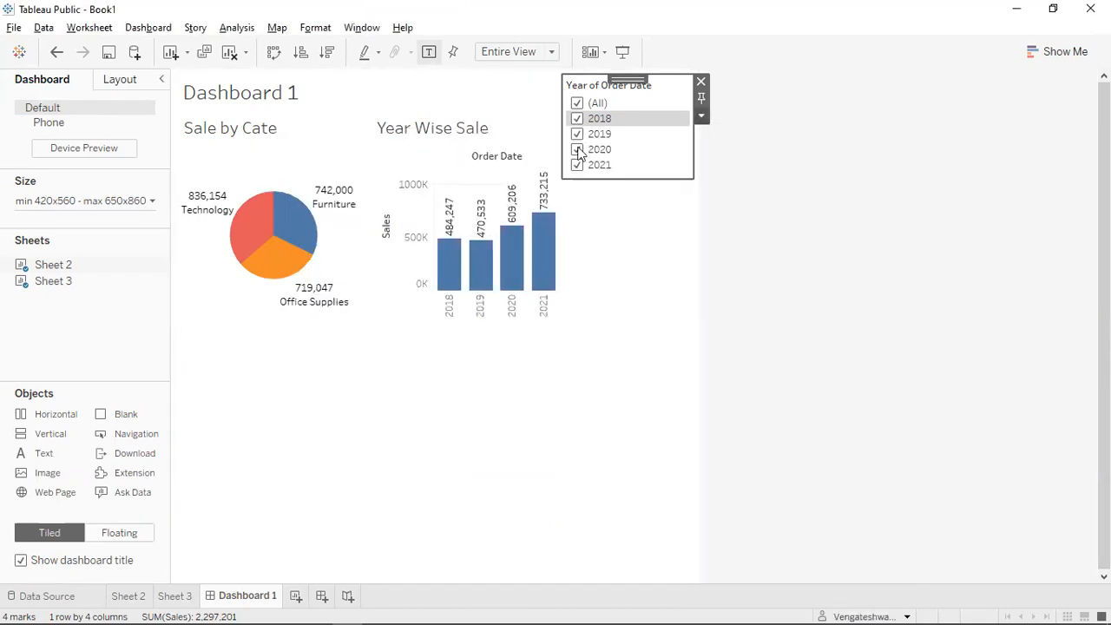
left_click(578, 119)
left_click(577, 151)
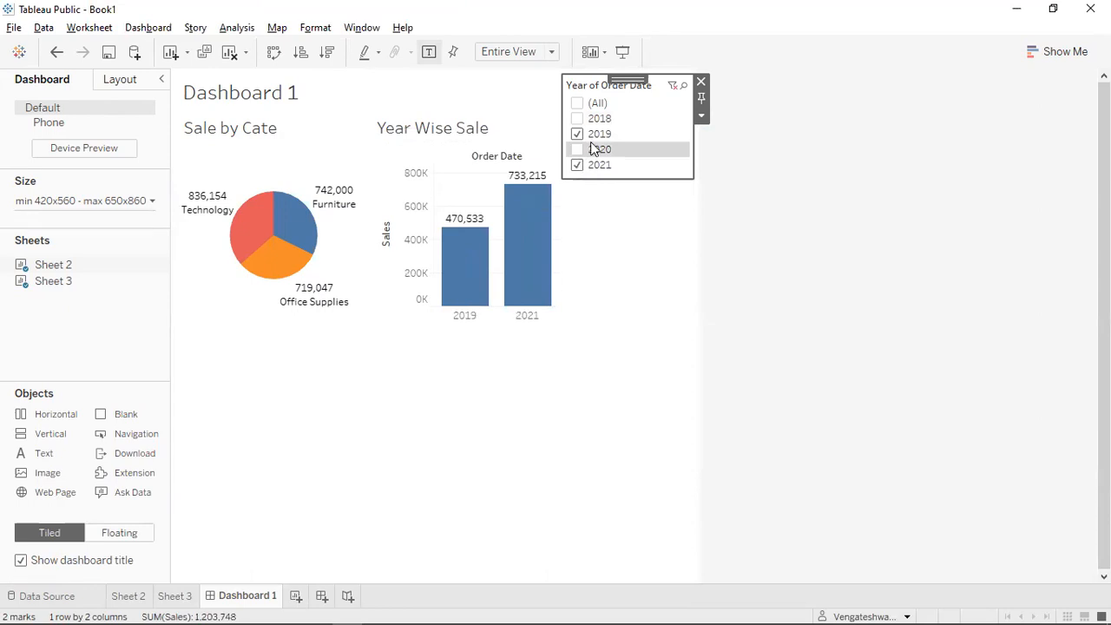
Apply the year filter to all worksheets using this data source.
left_click(702, 120)
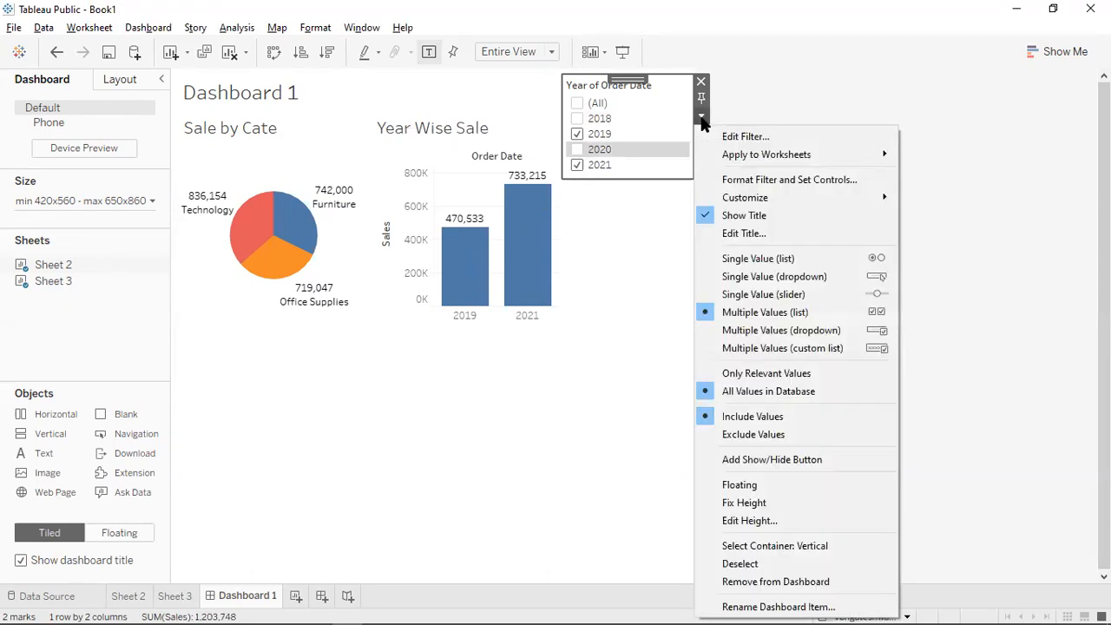
mouse_move(877, 199)
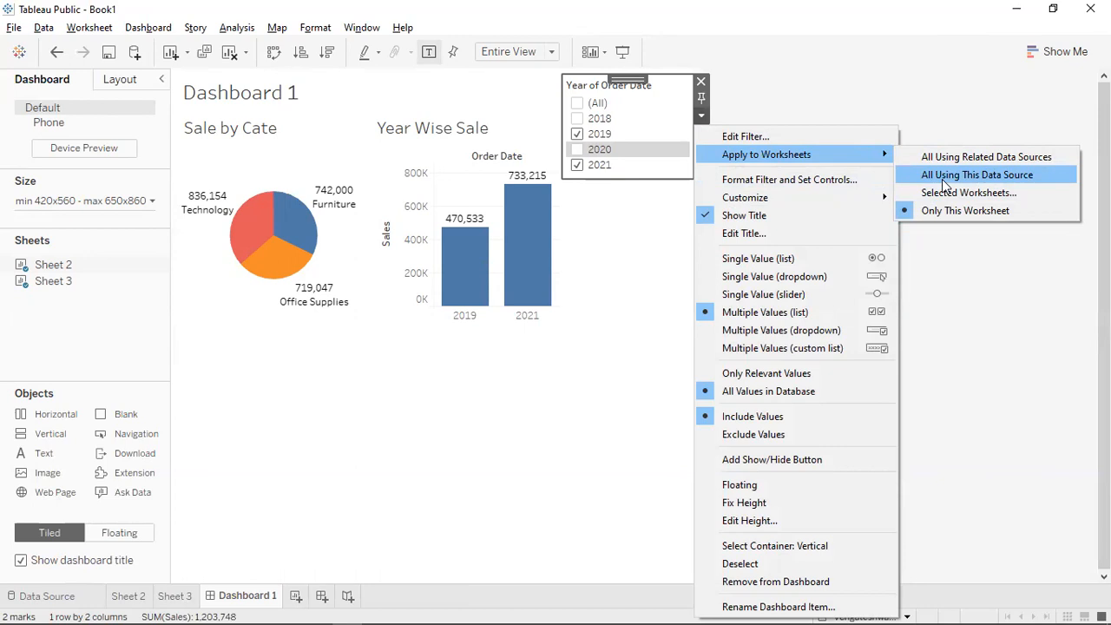
left_click(944, 178)
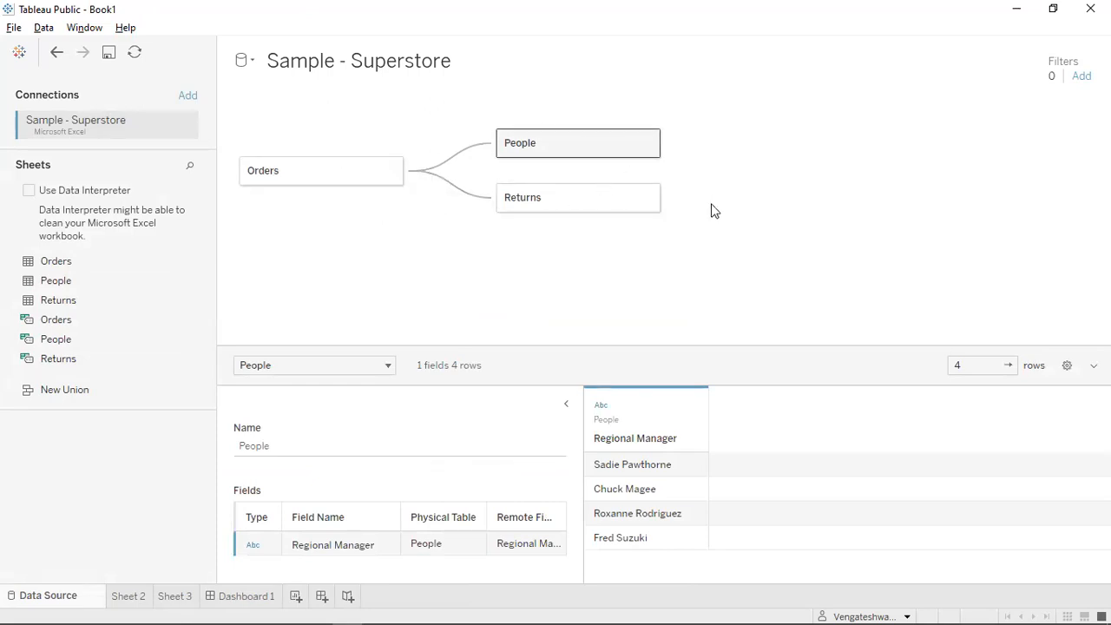
Open the Orders logical table and join the People table to it on Region.
double_click(317, 183)
left_click_drag(40, 284, 592, 182)
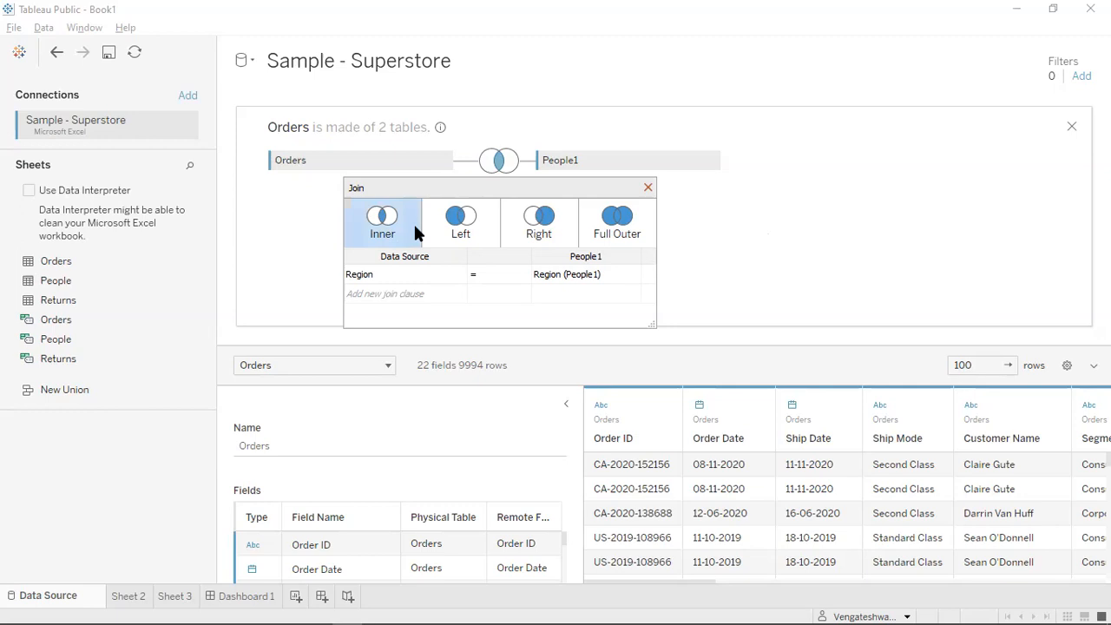
Switch the People1 join between left and inner, then close it and open People1's menu.
left_click(439, 236)
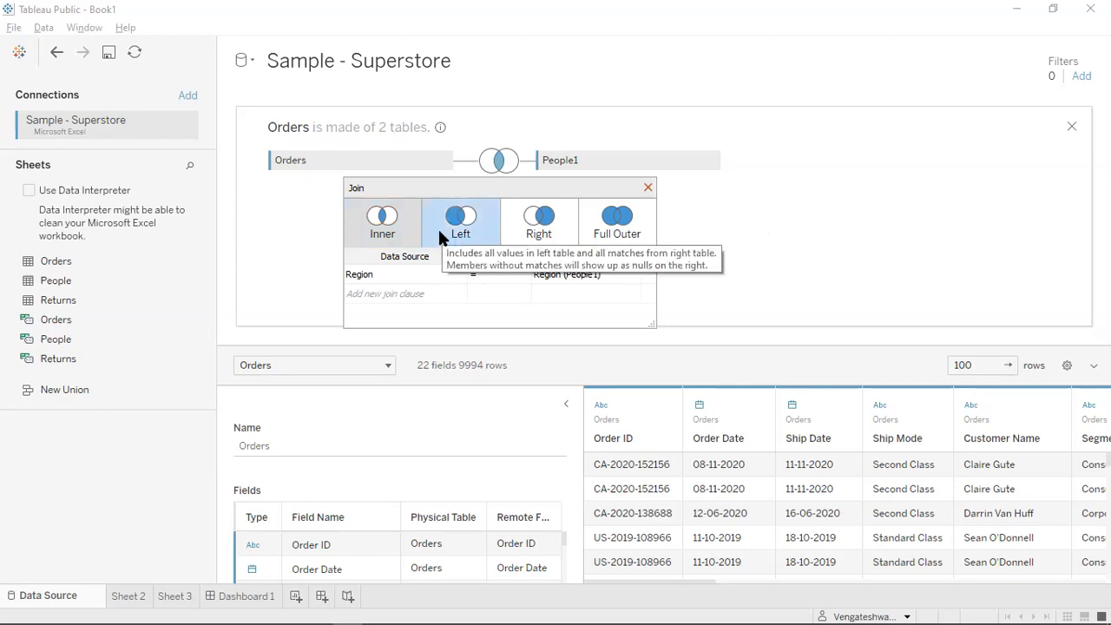
left_click(397, 217)
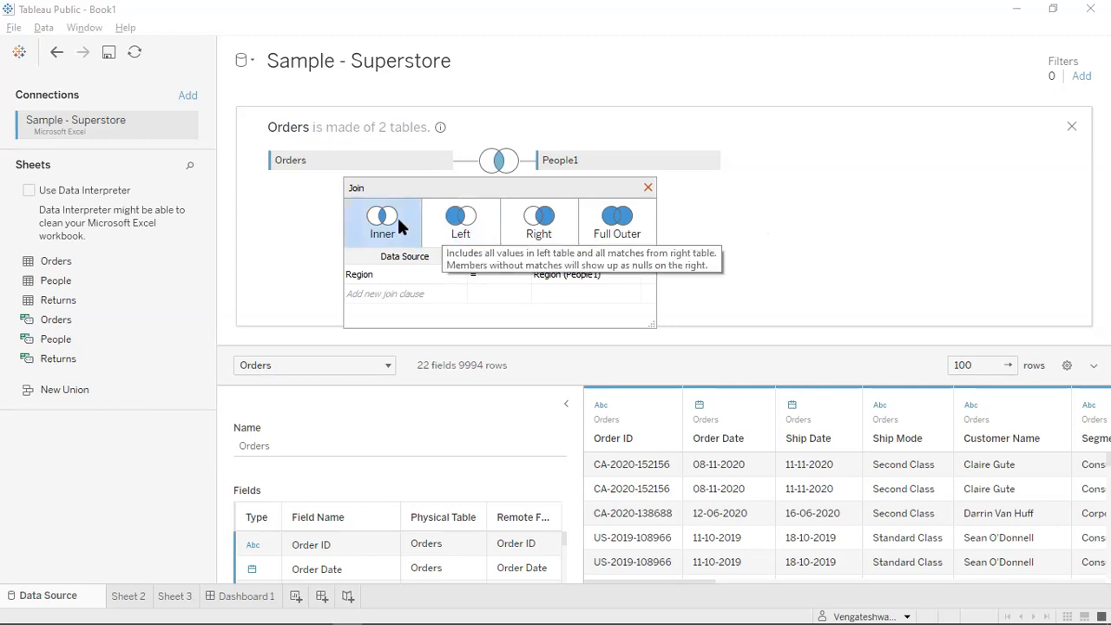
left_click(452, 233)
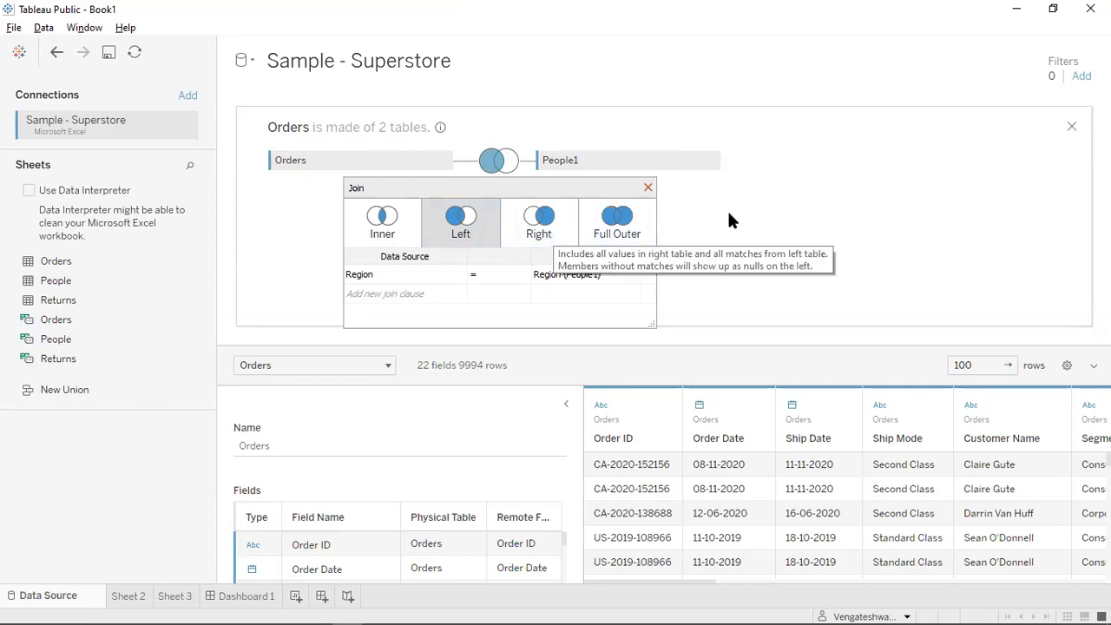
left_click(648, 187)
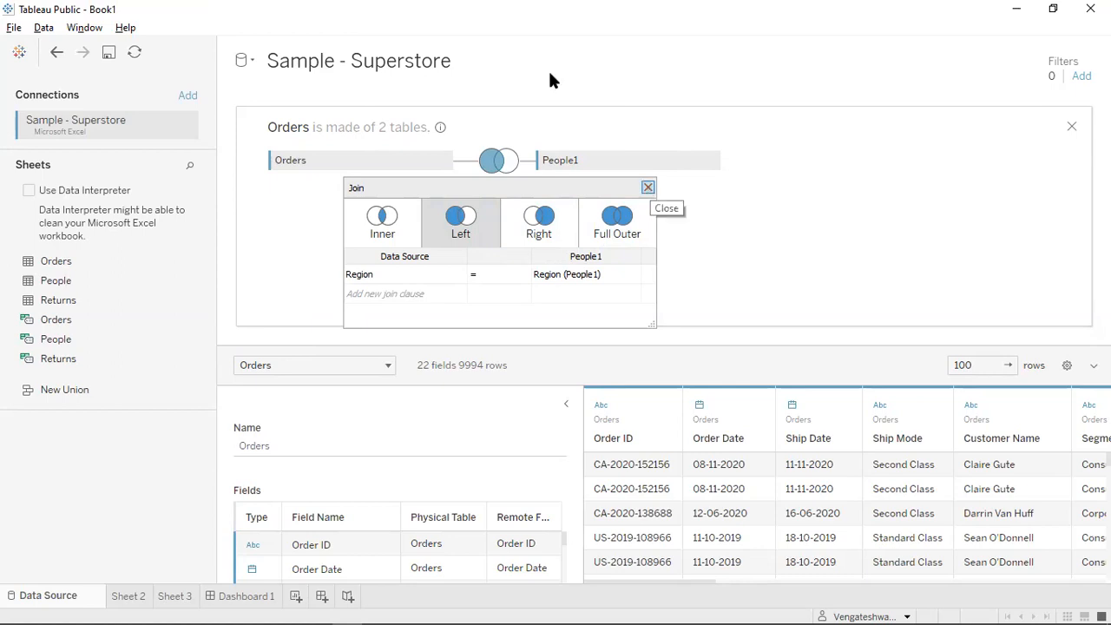
left_click(711, 160)
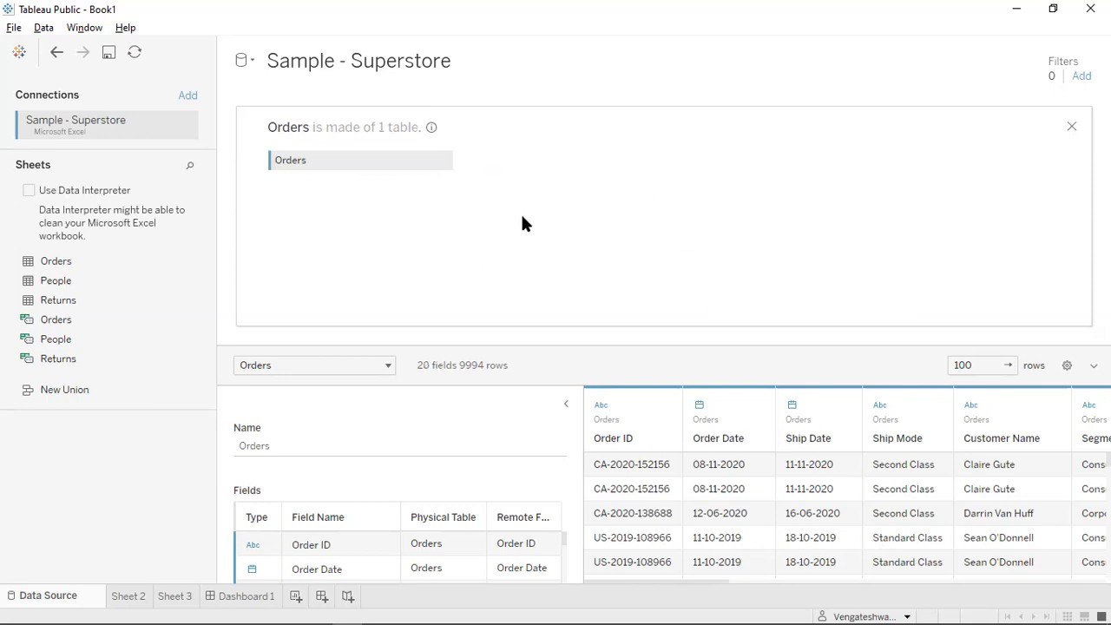
left_click(1072, 127)
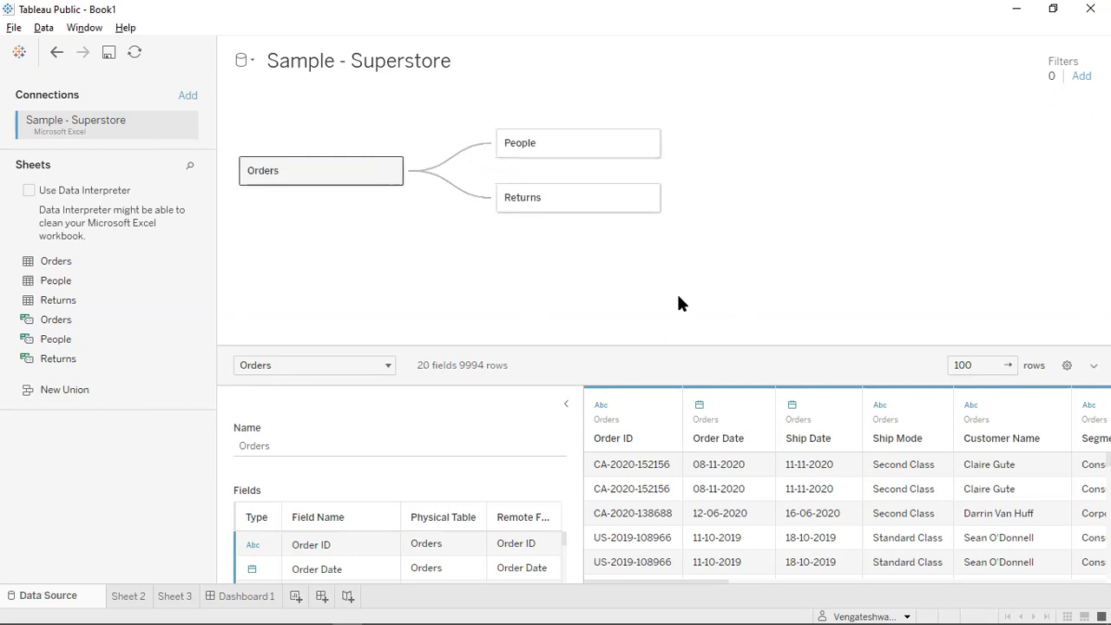
double_click(369, 172)
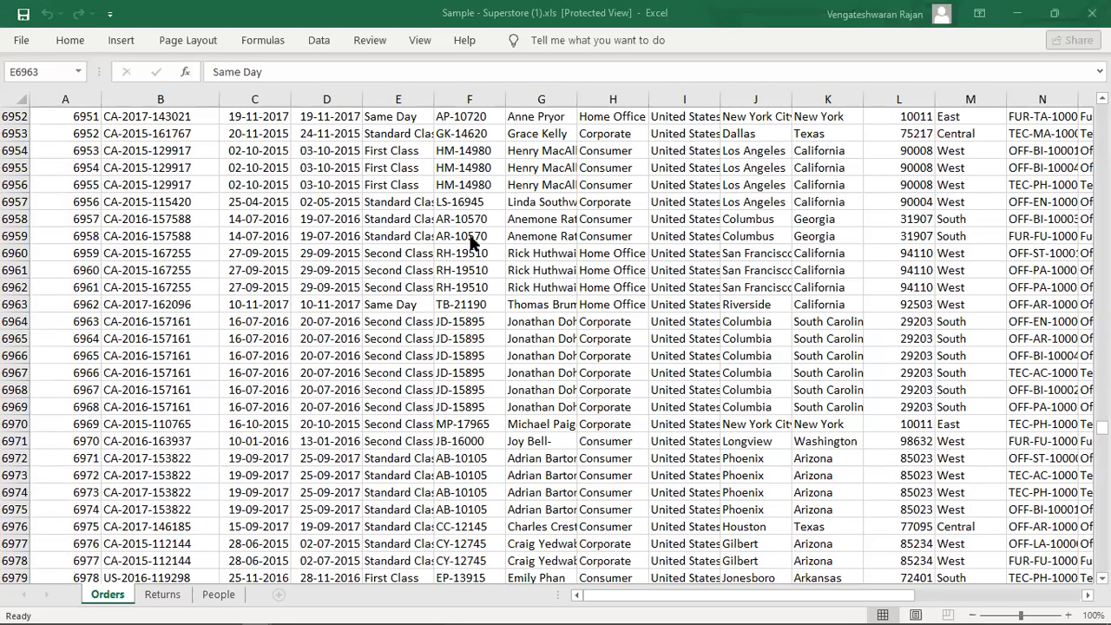
Scroll the Excel Orders sheet back up to row 1.
scroll(498, 100, "up", 2)
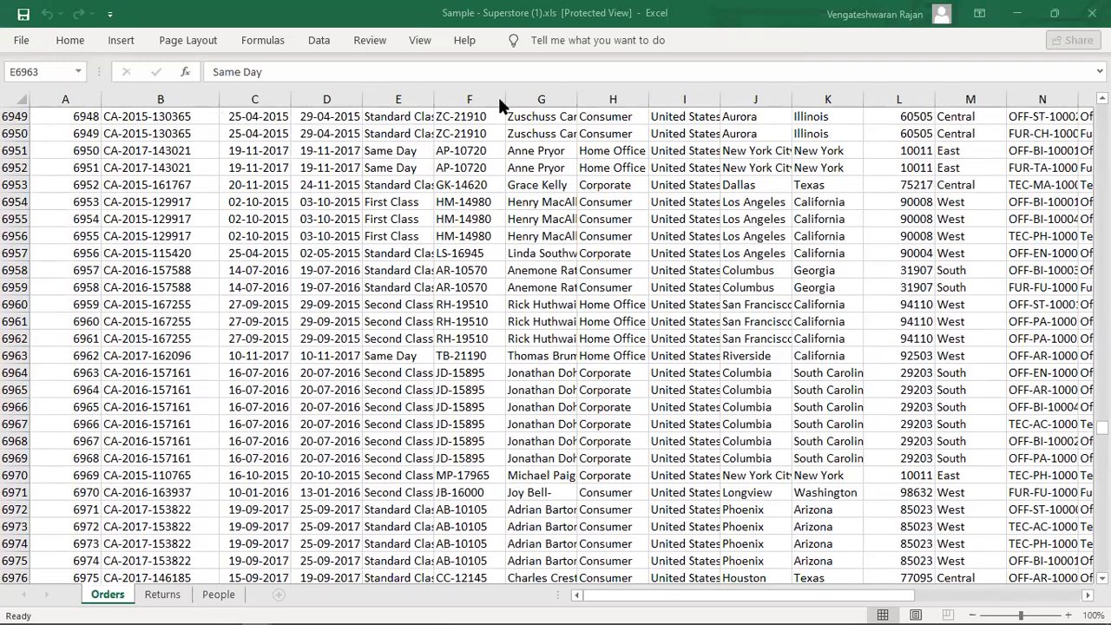
scroll(350, 177, "up", 13)
scroll(1070, 327, "up", 11)
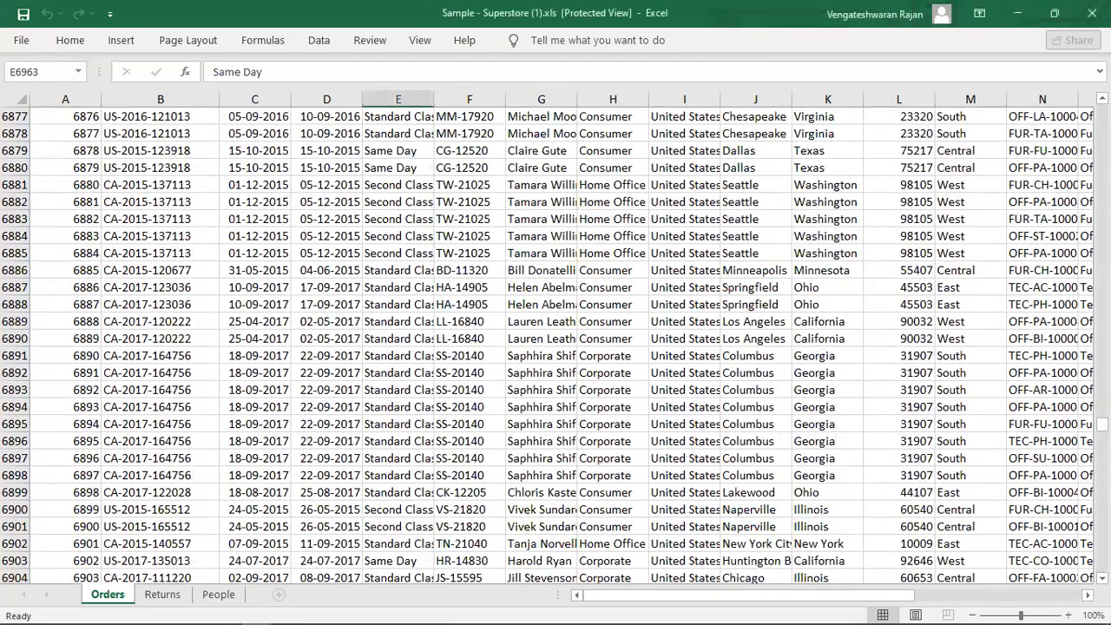
scroll(547, 347, "up", 9)
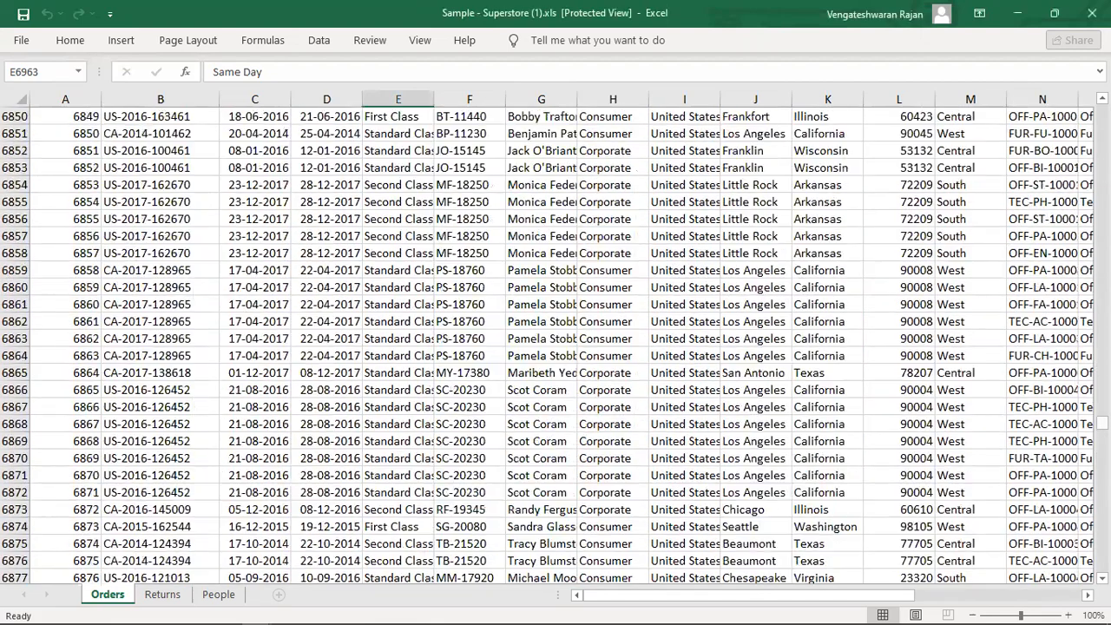
left_click_drag(1103, 423, 1103, 328)
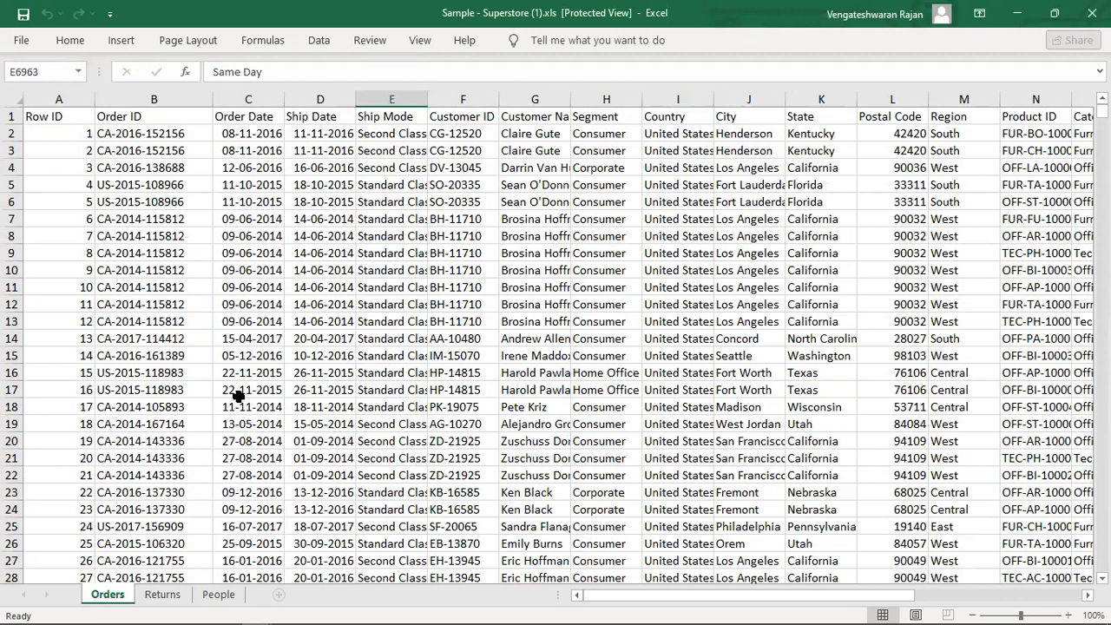
Look through the Returns and People sheets, then return to the Orders sheet.
left_click(189, 594)
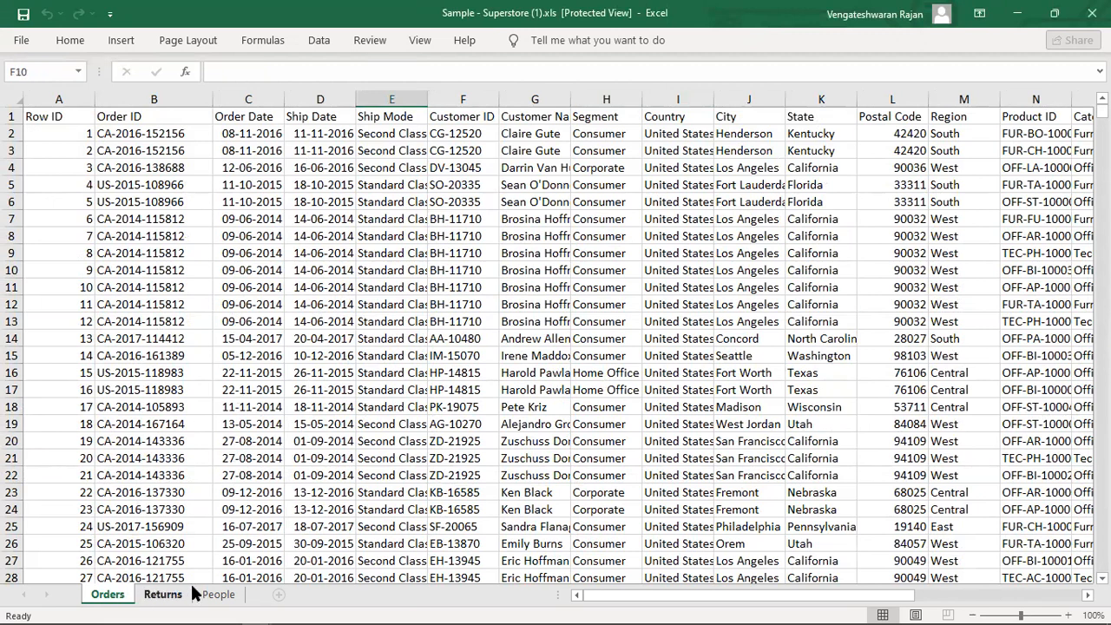
left_click(219, 592)
left_click(113, 598)
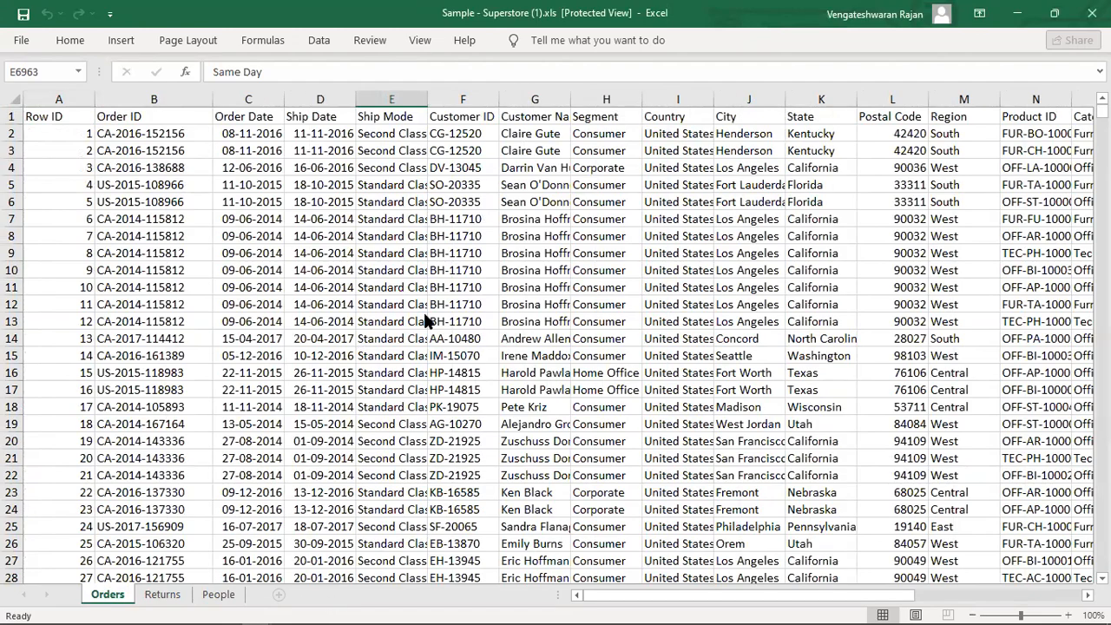
key("alt+Tab")
Close the Orders table's detail in Tableau to show its relationships with People and Returns.
left_click(665, 282)
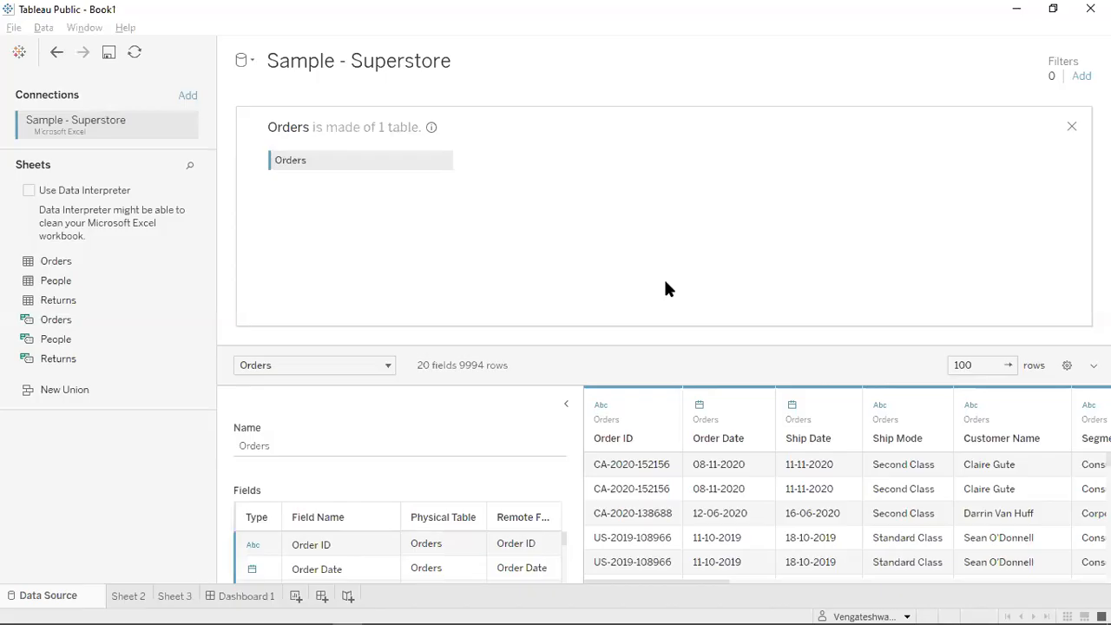
left_click(1073, 127)
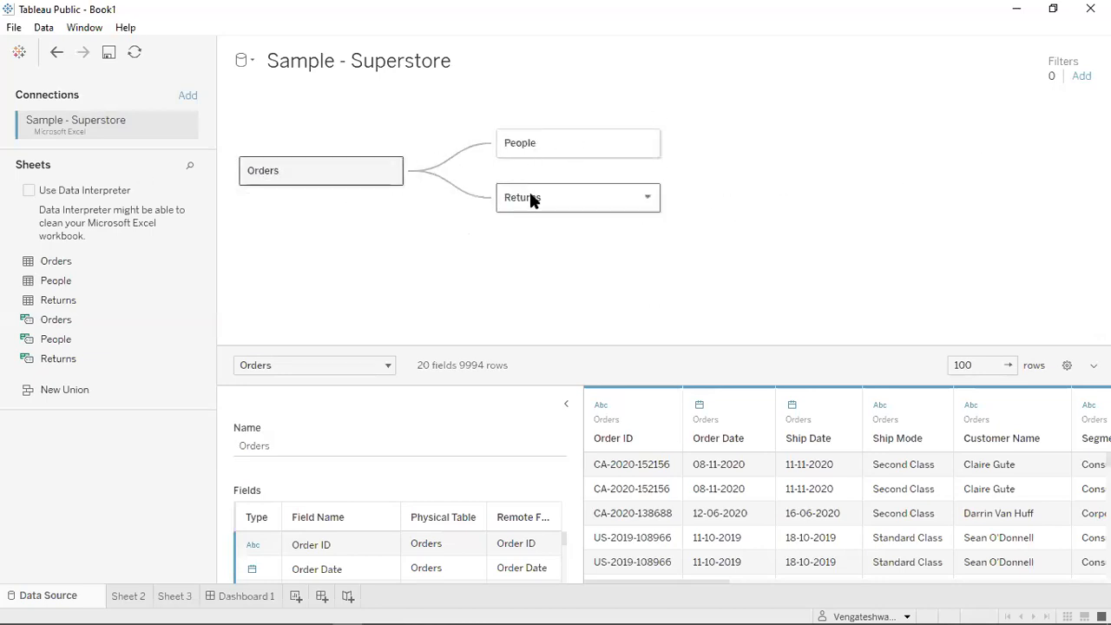
key("alt+Tab")
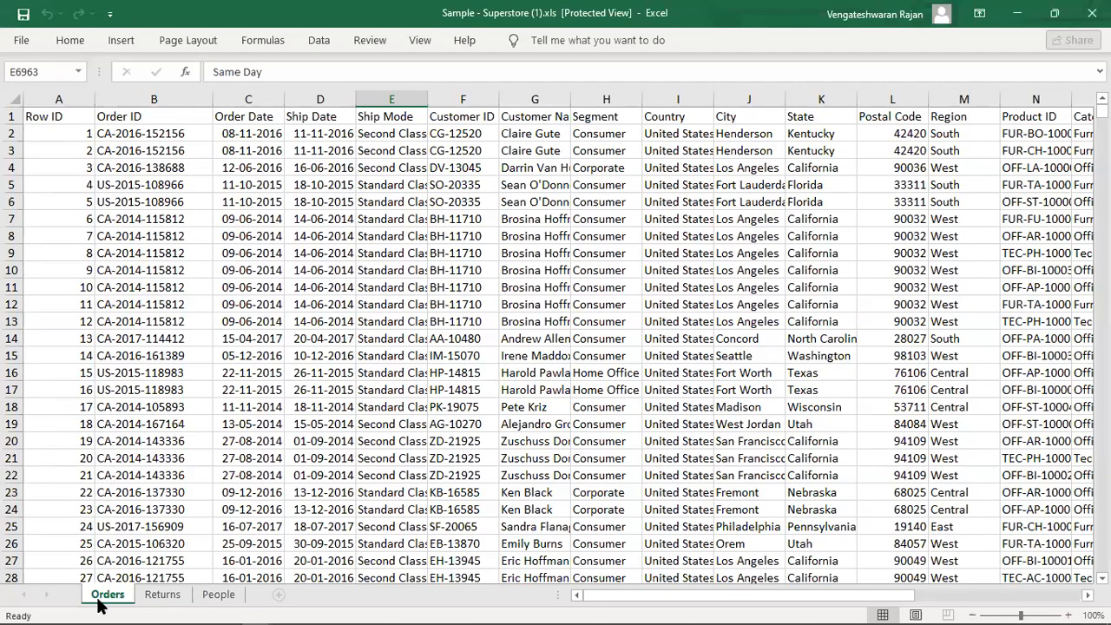
Check an order date and an order ID on the Excel Orders sheet, then return to Tableau Public.
key("alt+Tab")
left_click(365, 113)
left_click(228, 341)
left_click(165, 493)
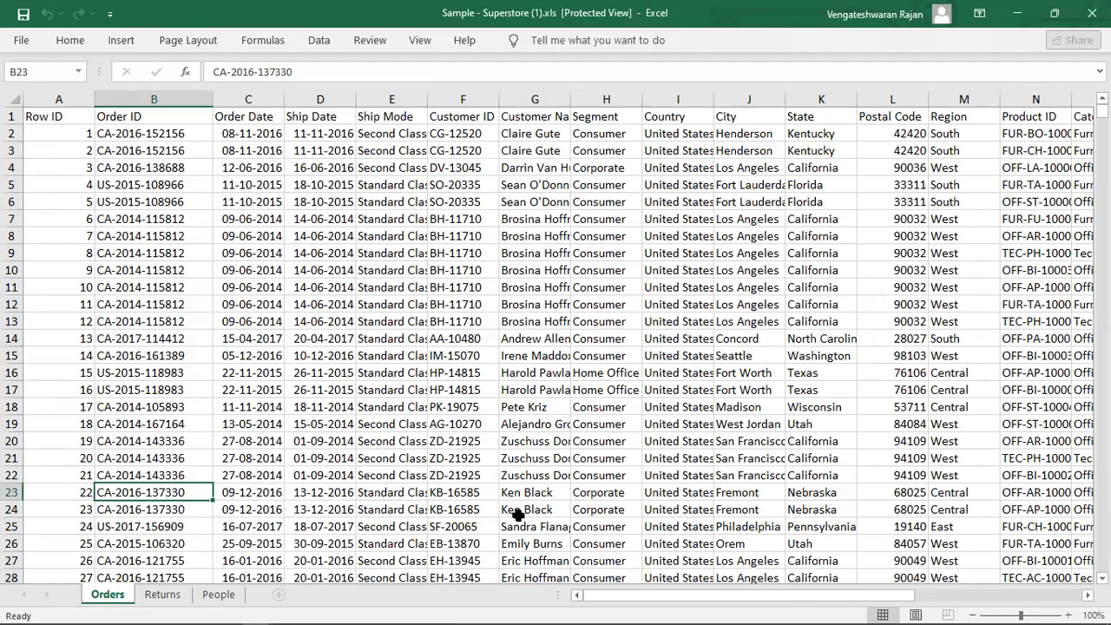
mouse_move(316, 622)
left_click(347, 612)
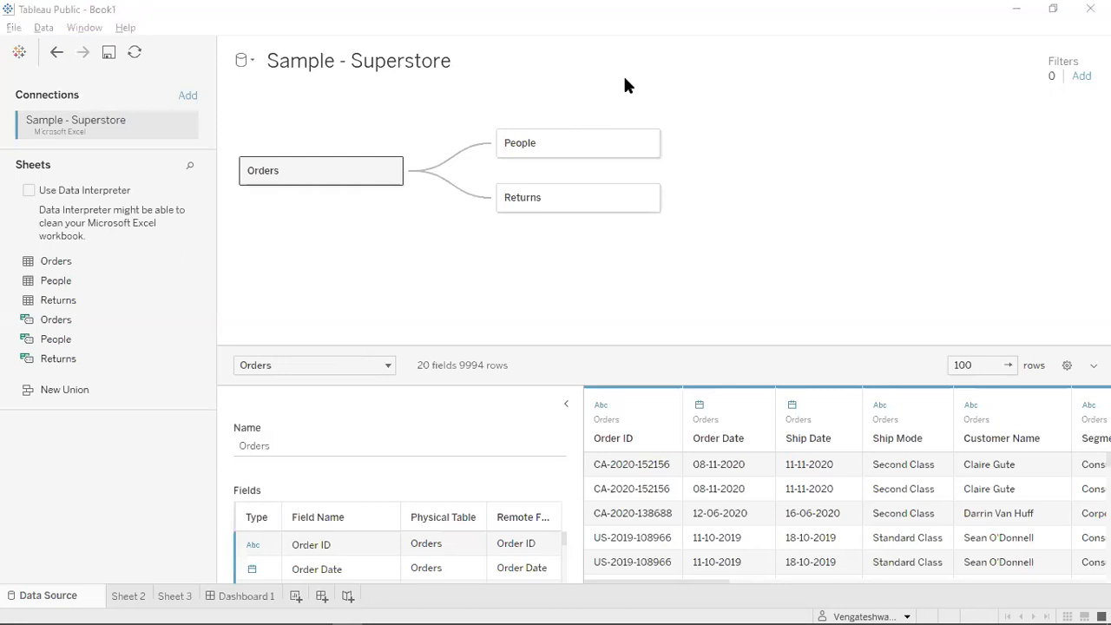
Open the Orders logical table's physical layer, which holds only the Orders table.
left_click(661, 297)
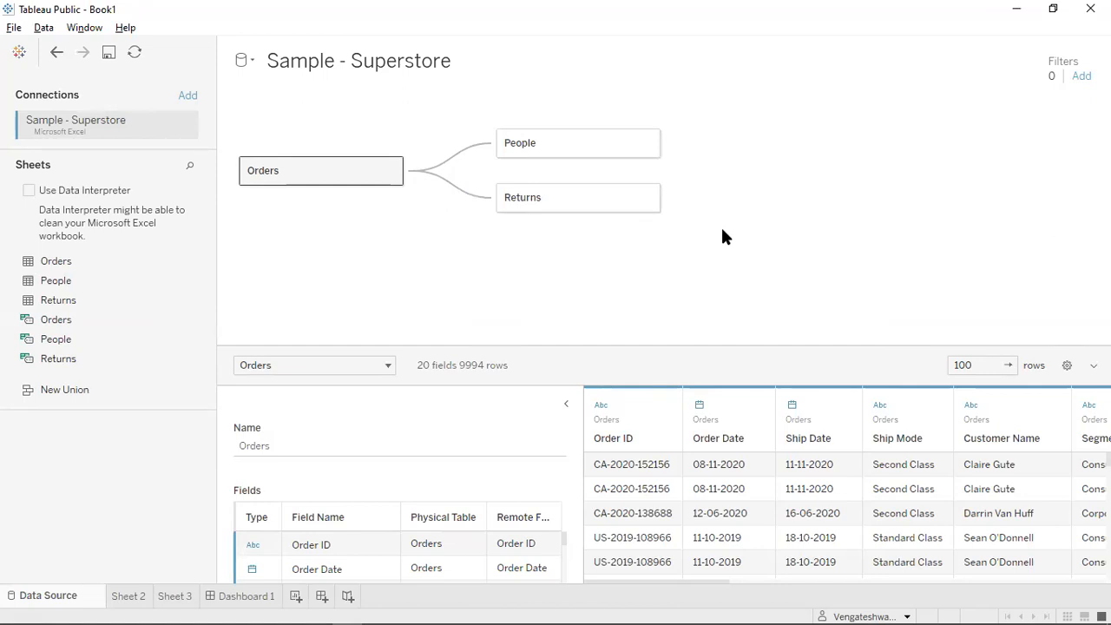
double_click(293, 178)
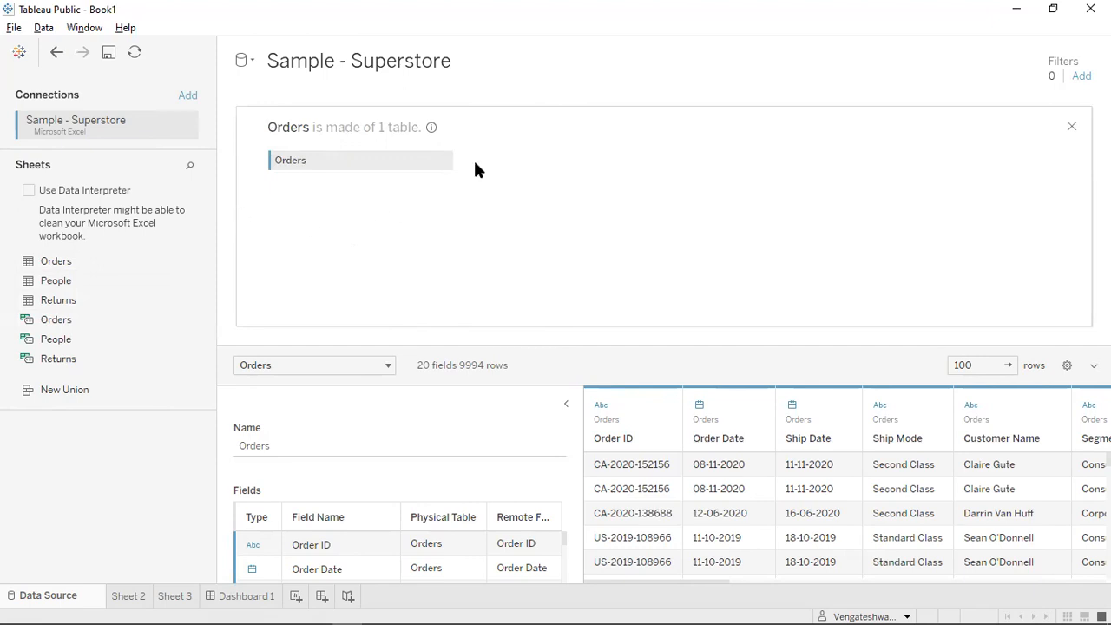
left_click_drag(60, 281, 493, 289)
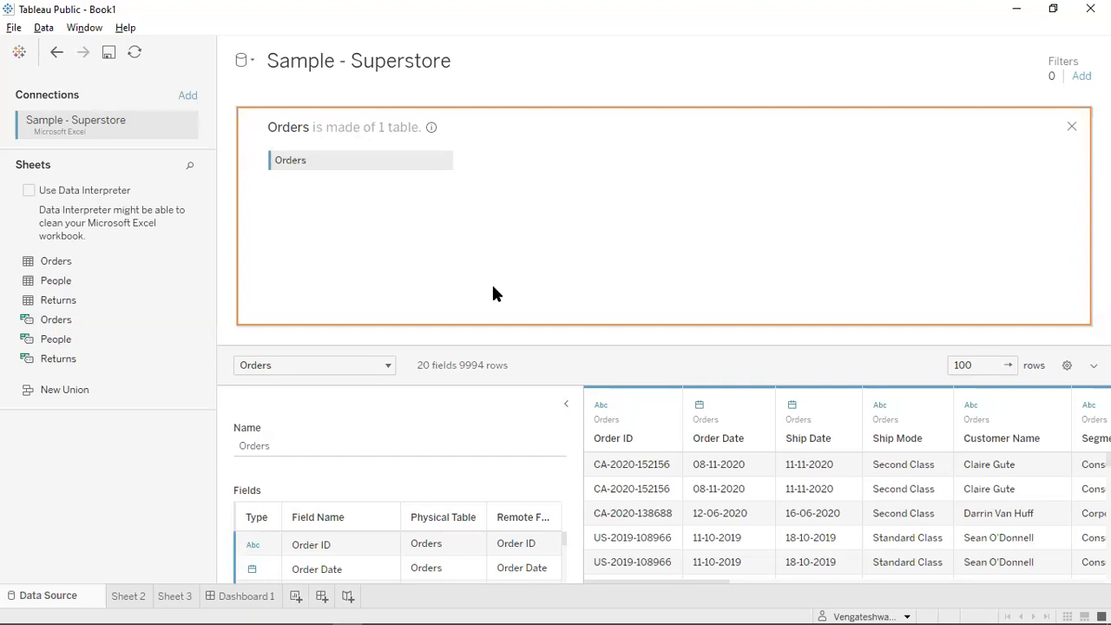
left_click_drag(2, 286, 538, 225)
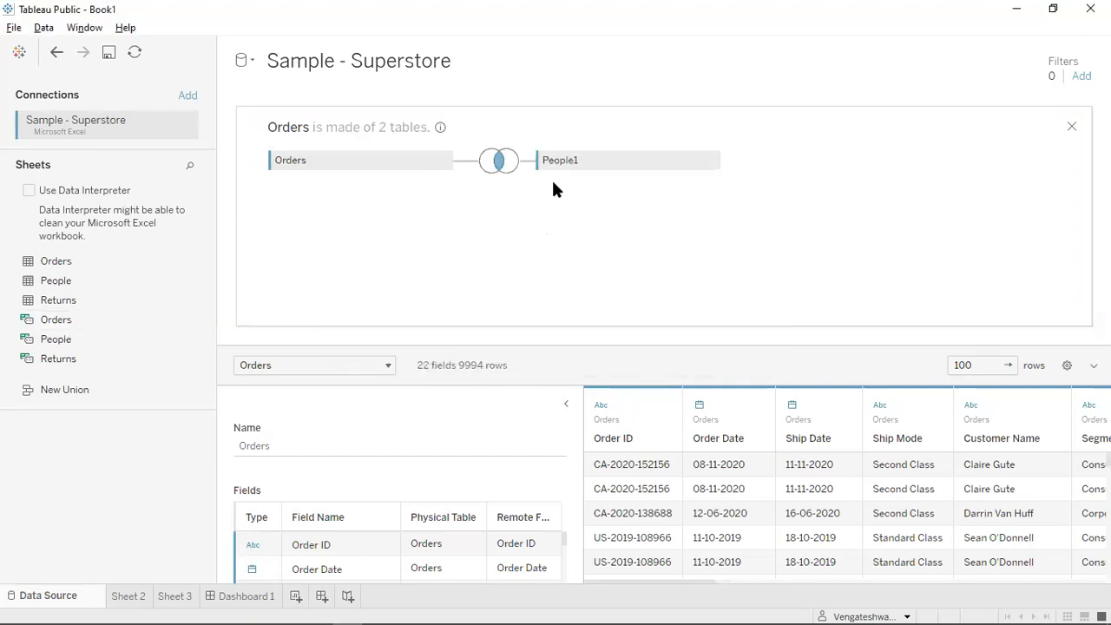
left_click(502, 165)
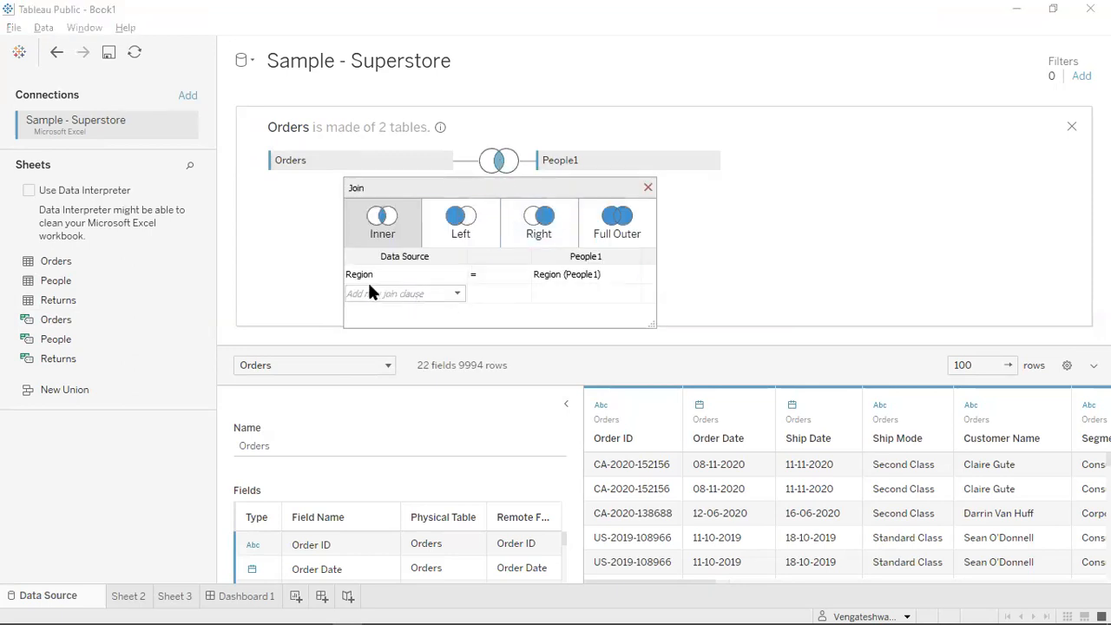
left_click(422, 281)
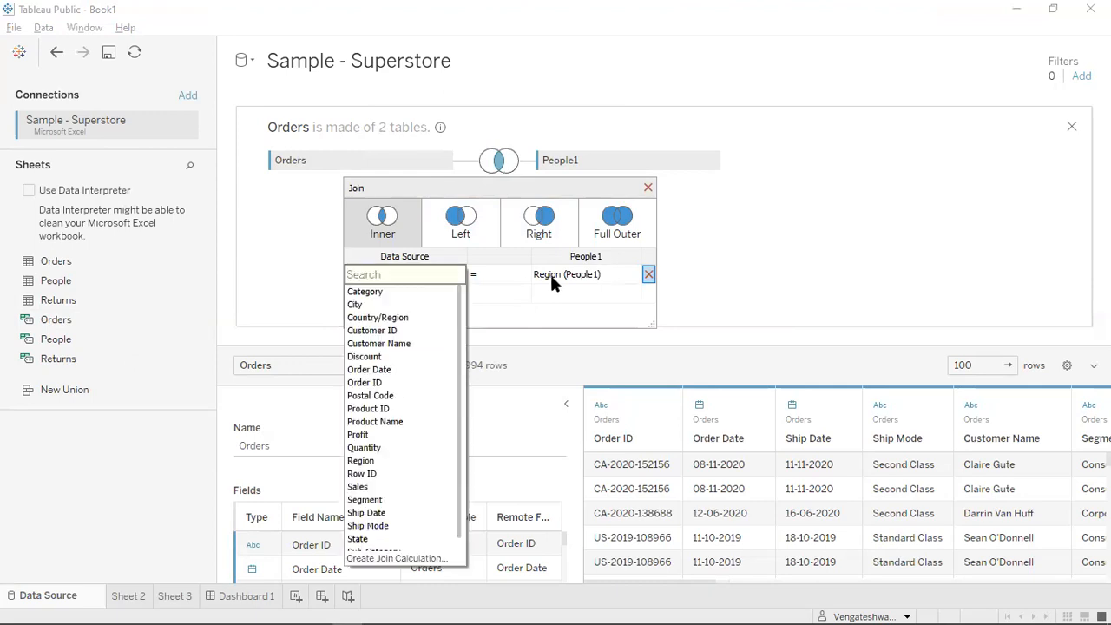
left_click(553, 274)
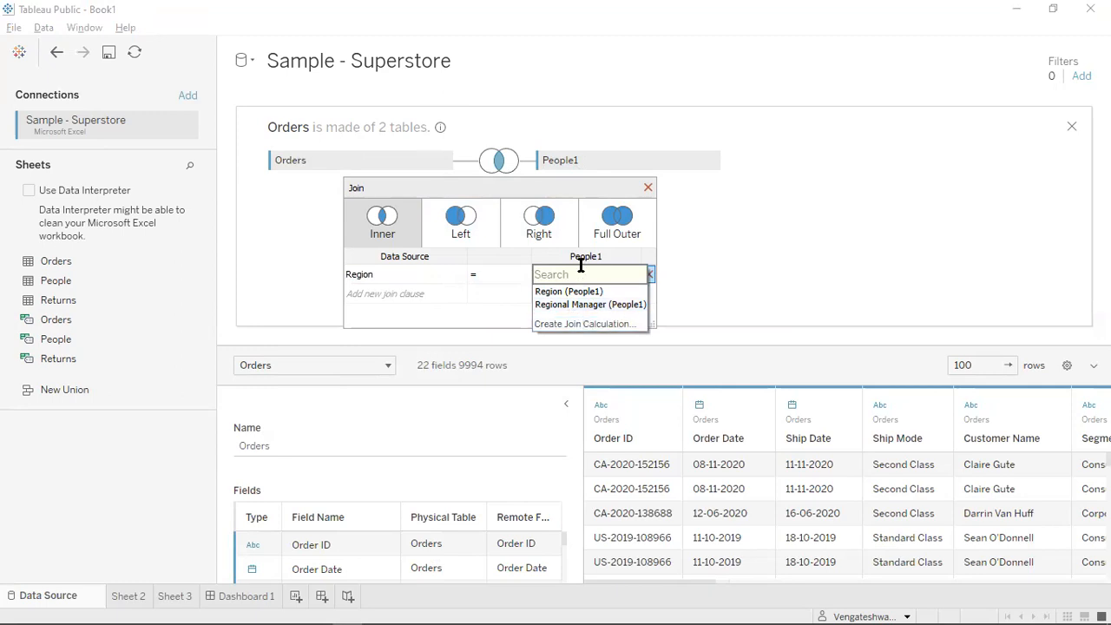
left_click(694, 209)
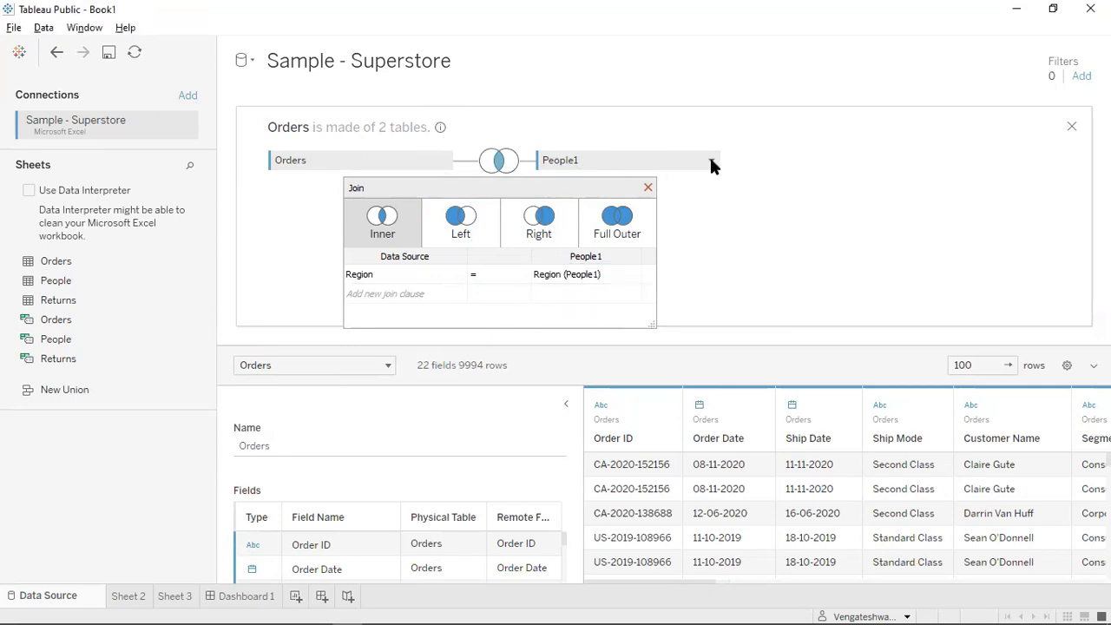
left_click(710, 163)
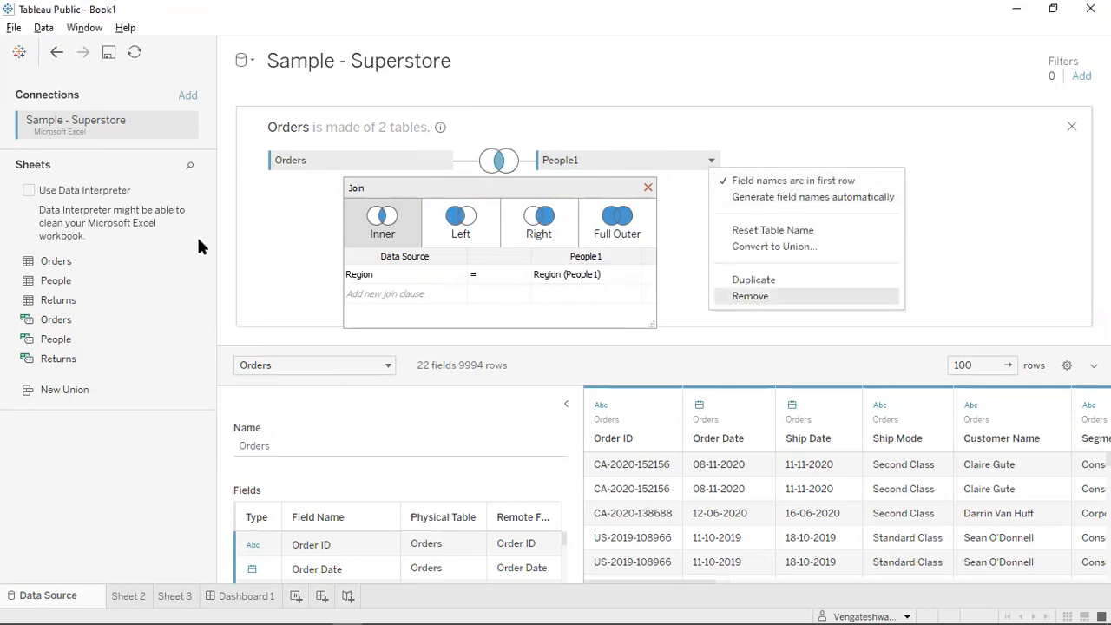
left_click_drag(68, 296, 680, 172)
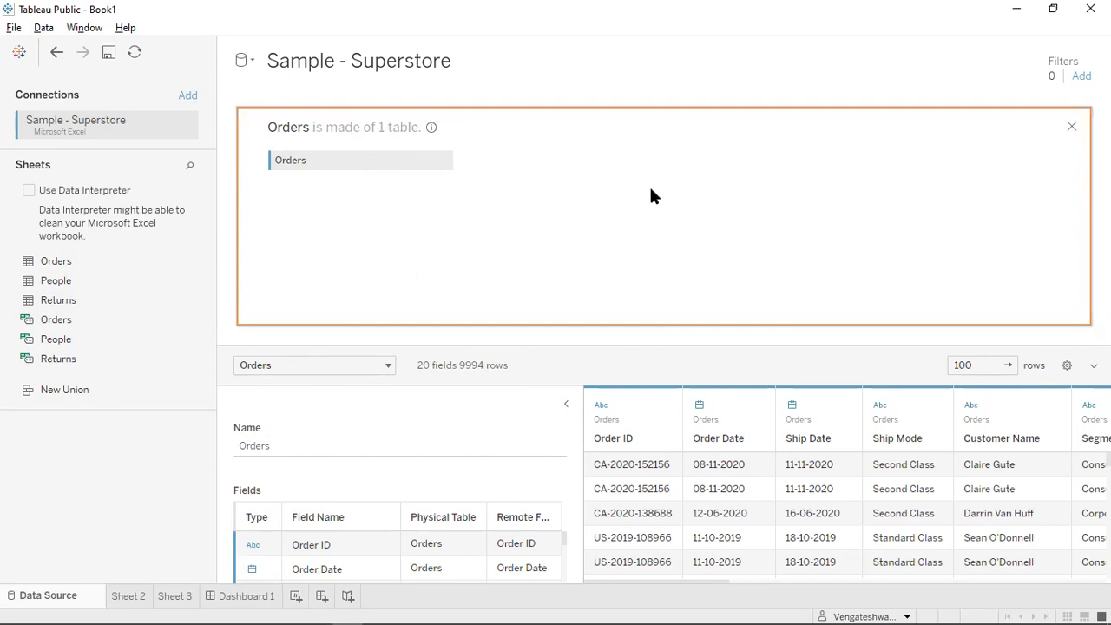
Inner-join Returns1 to Orders where Orders.Order ID equals Returns1.Order ID.
left_click_drag(650, 189, 650, 189)
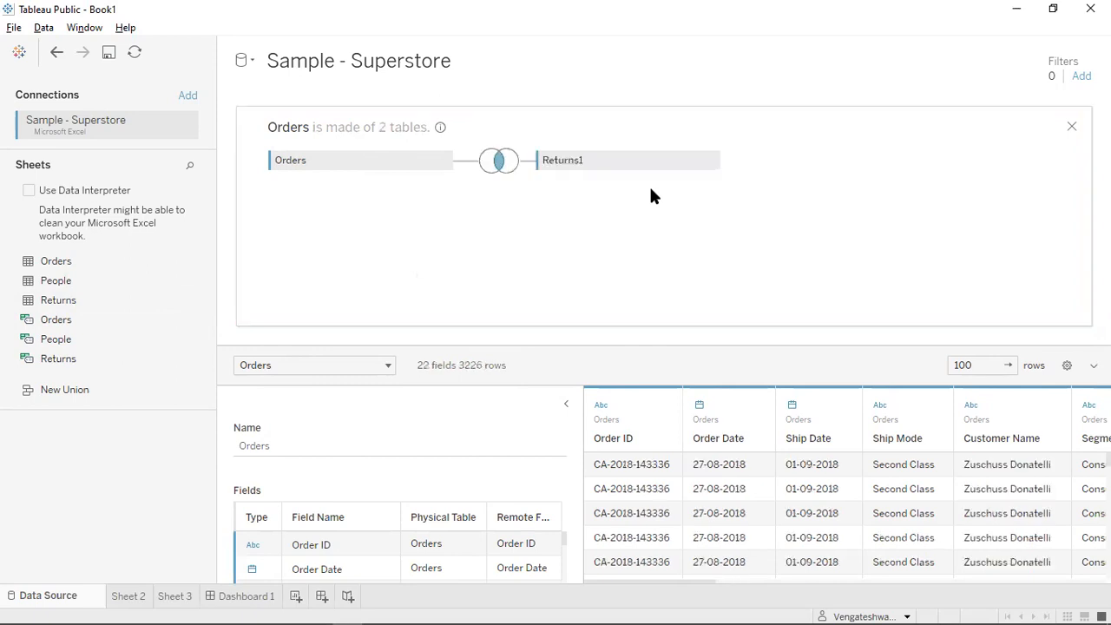
left_click(498, 163)
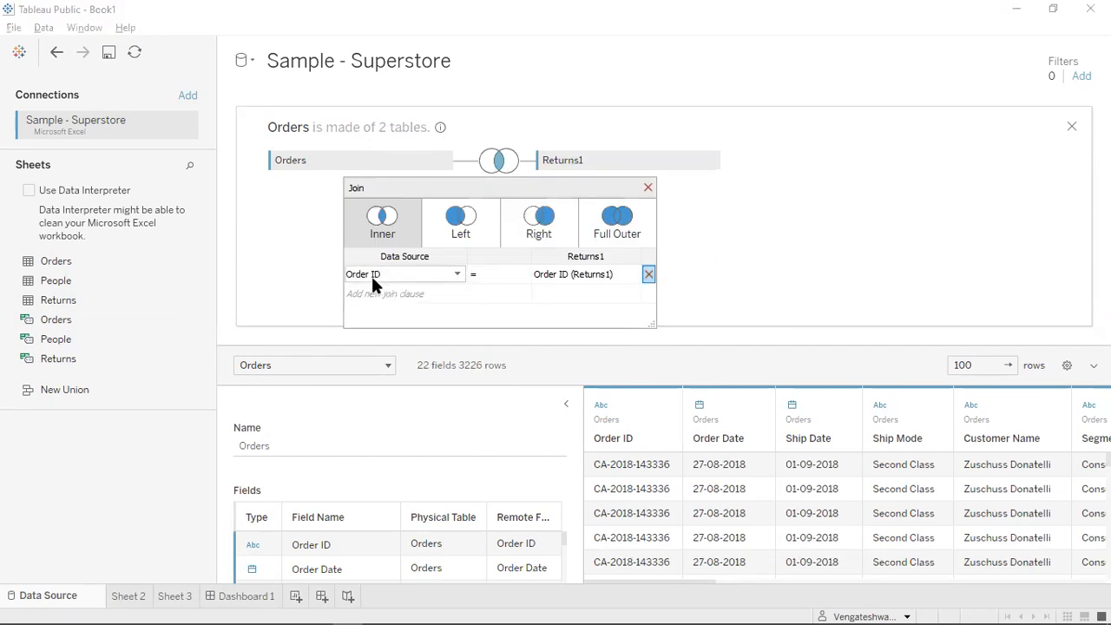
left_click(456, 274)
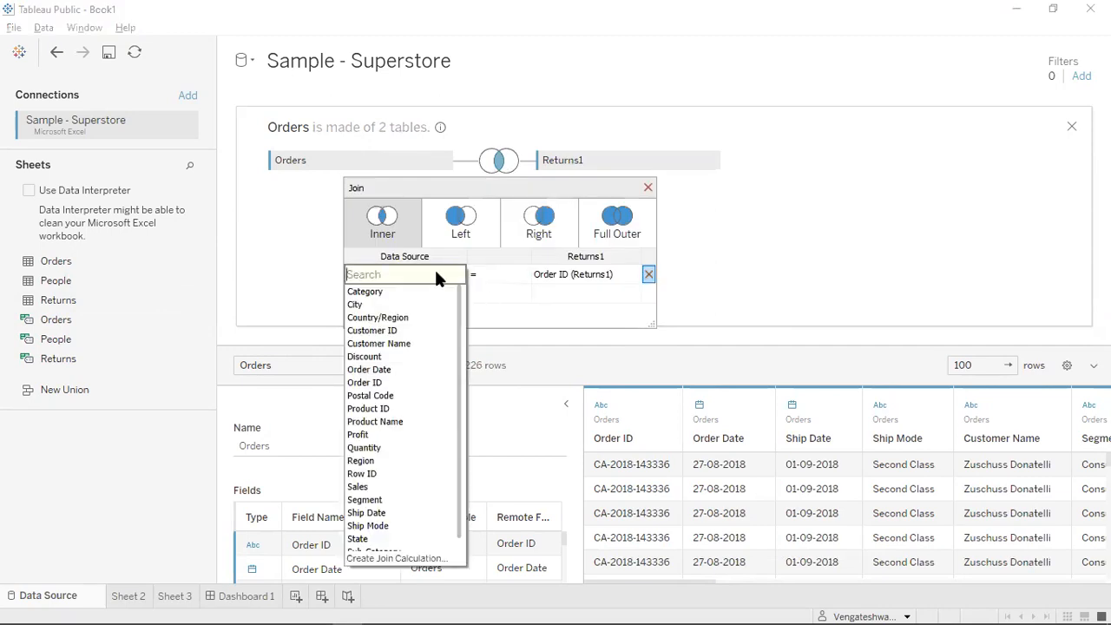
left_click(483, 286)
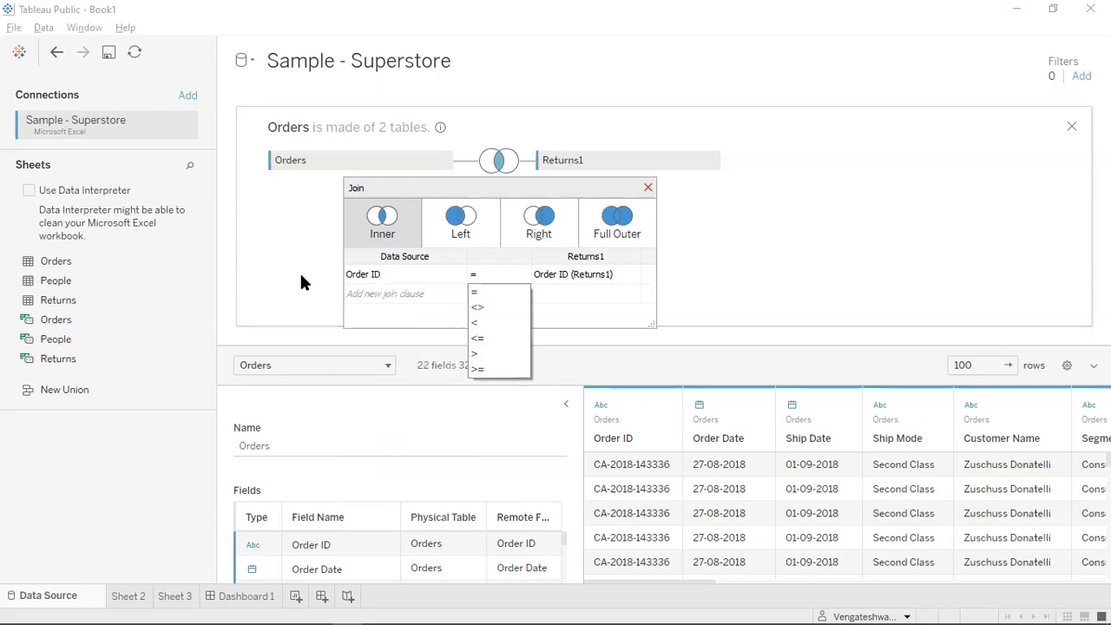
left_click(298, 275)
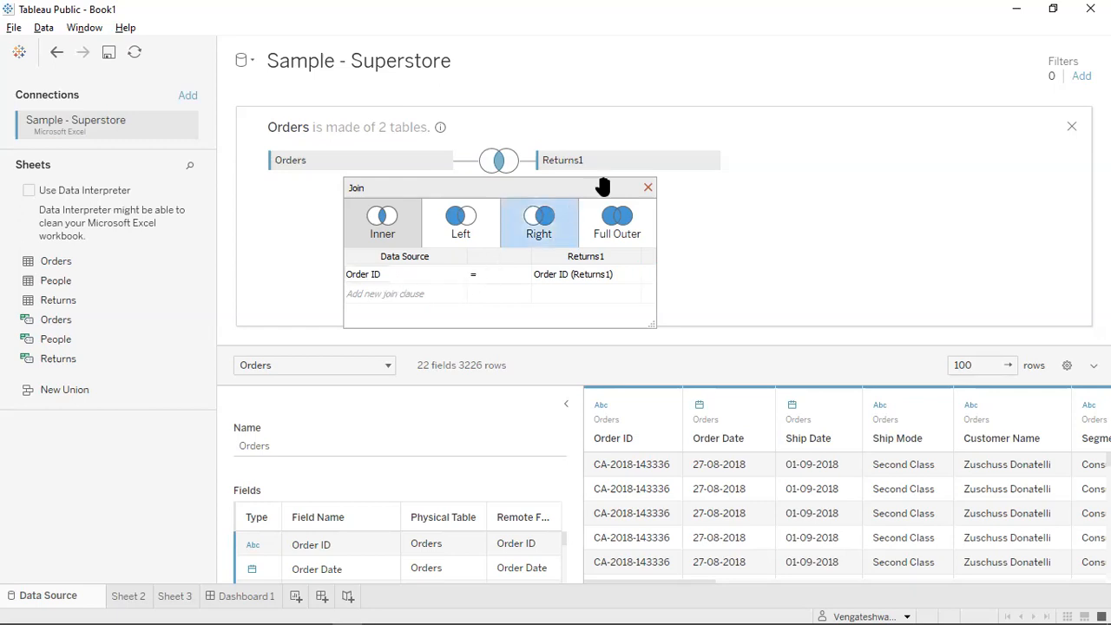
left_click(648, 189)
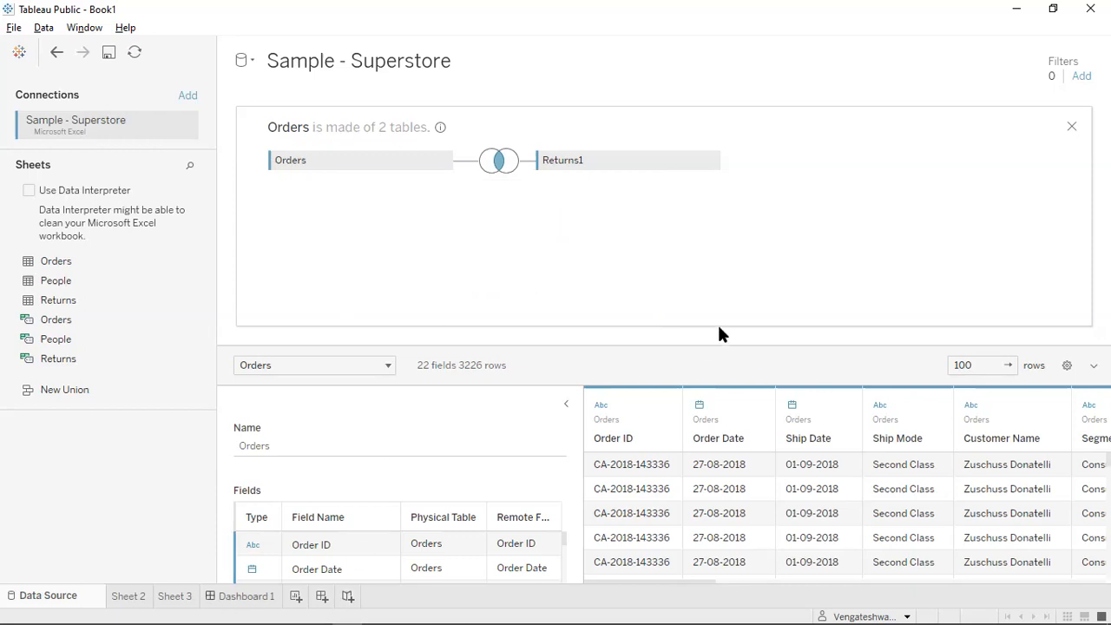
On Dashboard 1, add 2020 to the year filter, apply it to all related worksheets, then remove it.
left_click(246, 596)
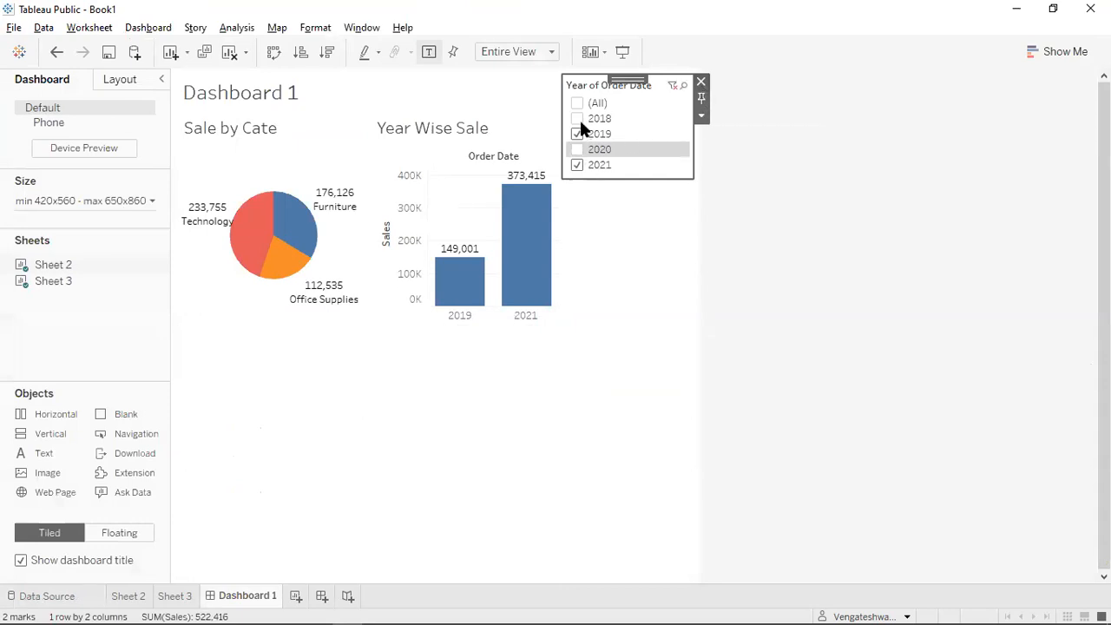
left_click(578, 149)
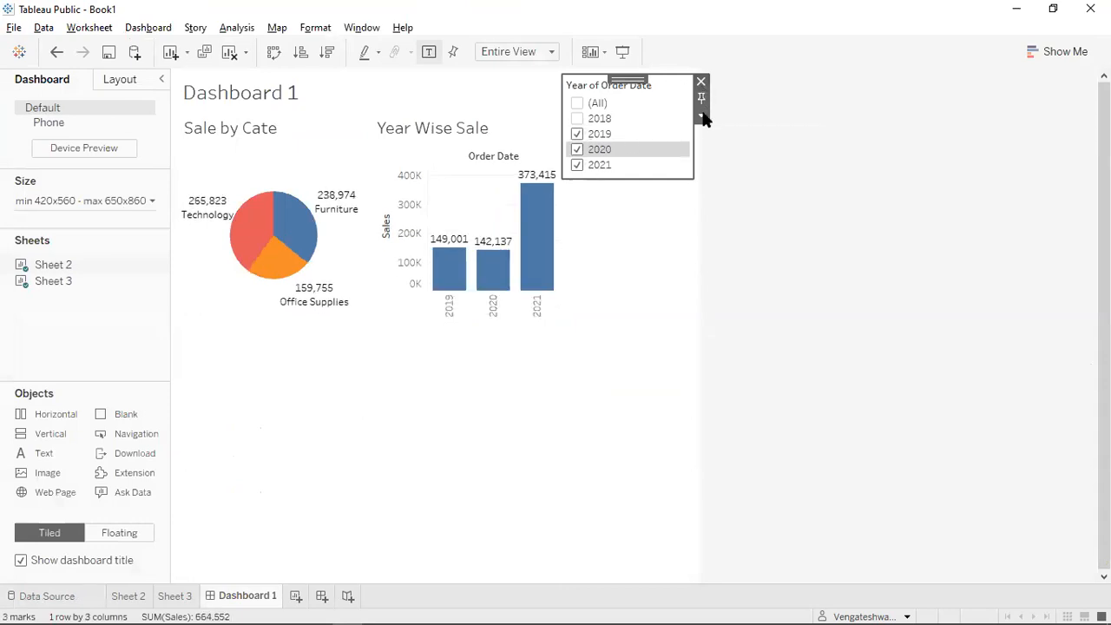
left_click(702, 116)
mouse_move(825, 157)
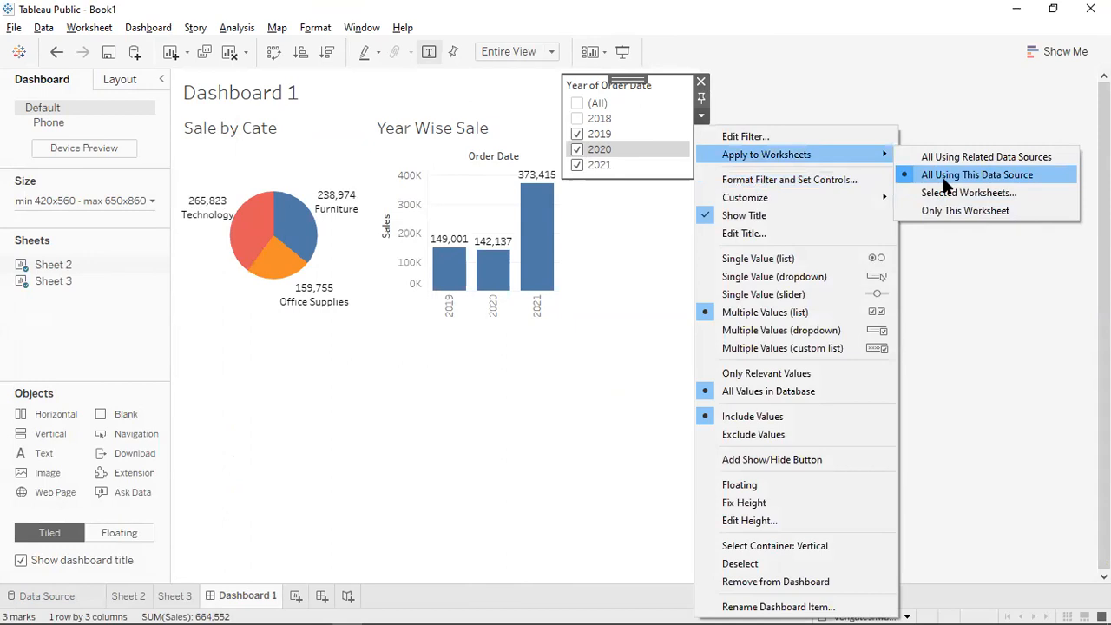
left_click(972, 287)
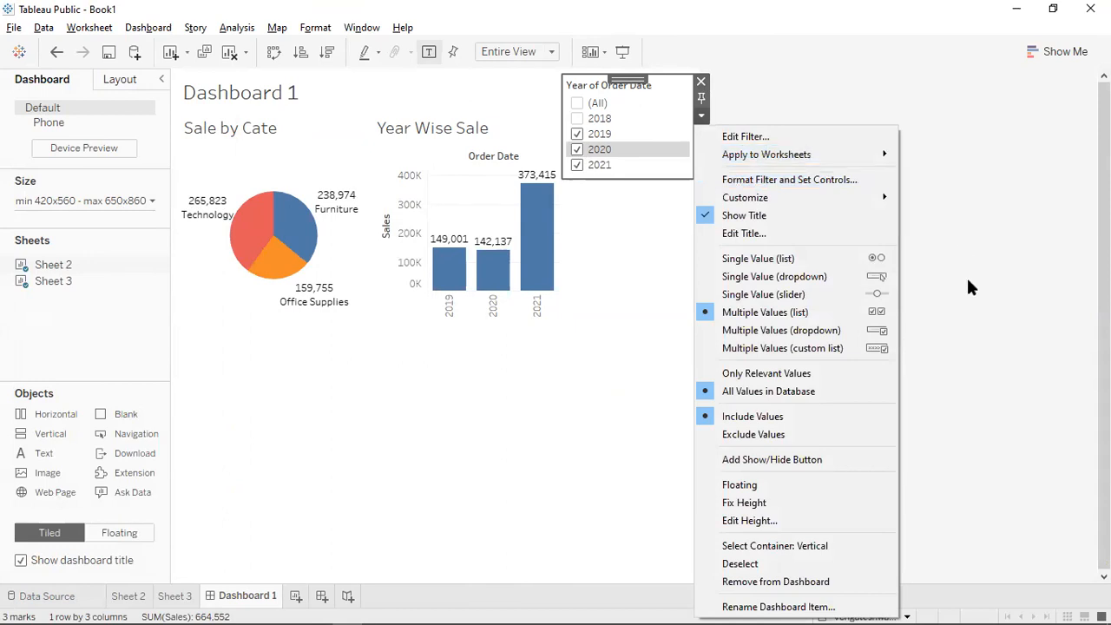
left_click(657, 120)
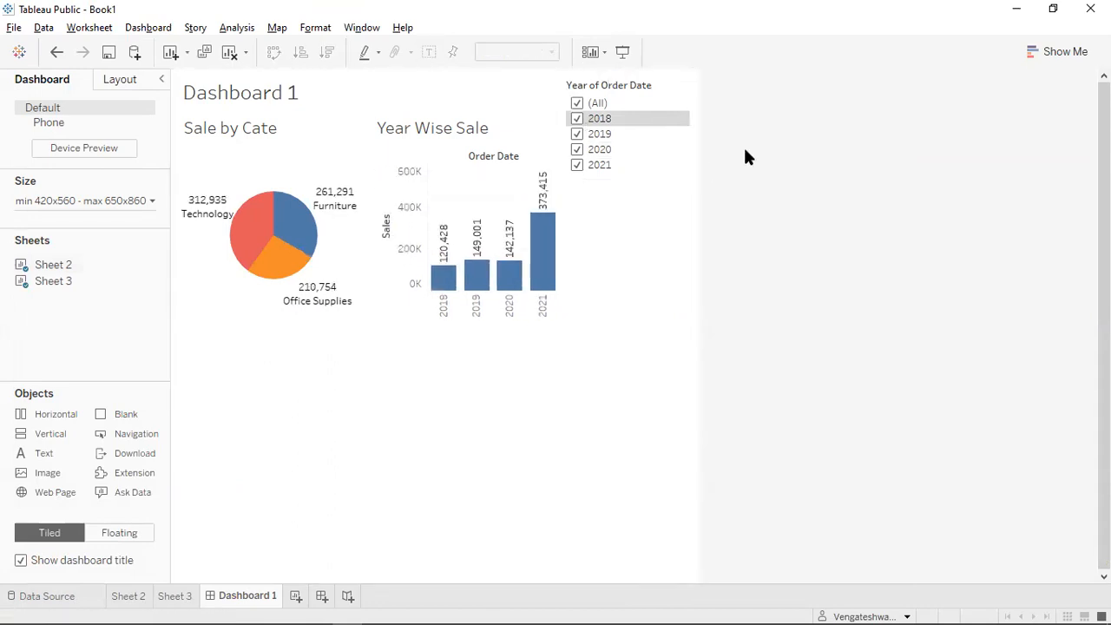
left_click(703, 81)
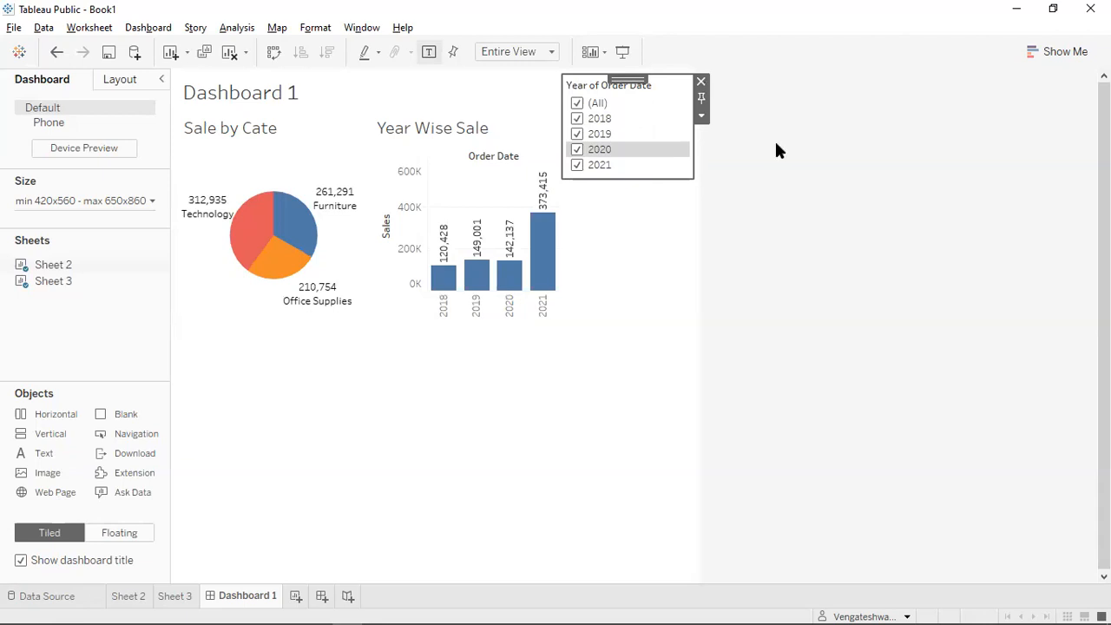
Create Sheet 4, briefly opening Show Me and collapsing then re-expanding the Orders field list.
left_click(295, 596)
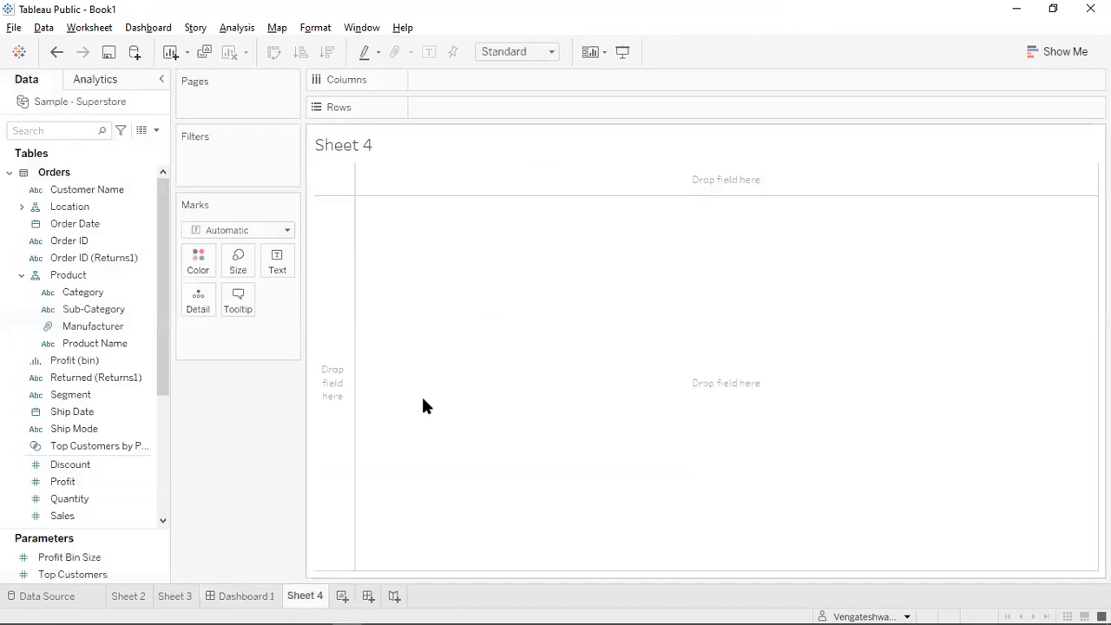
left_click(1049, 54)
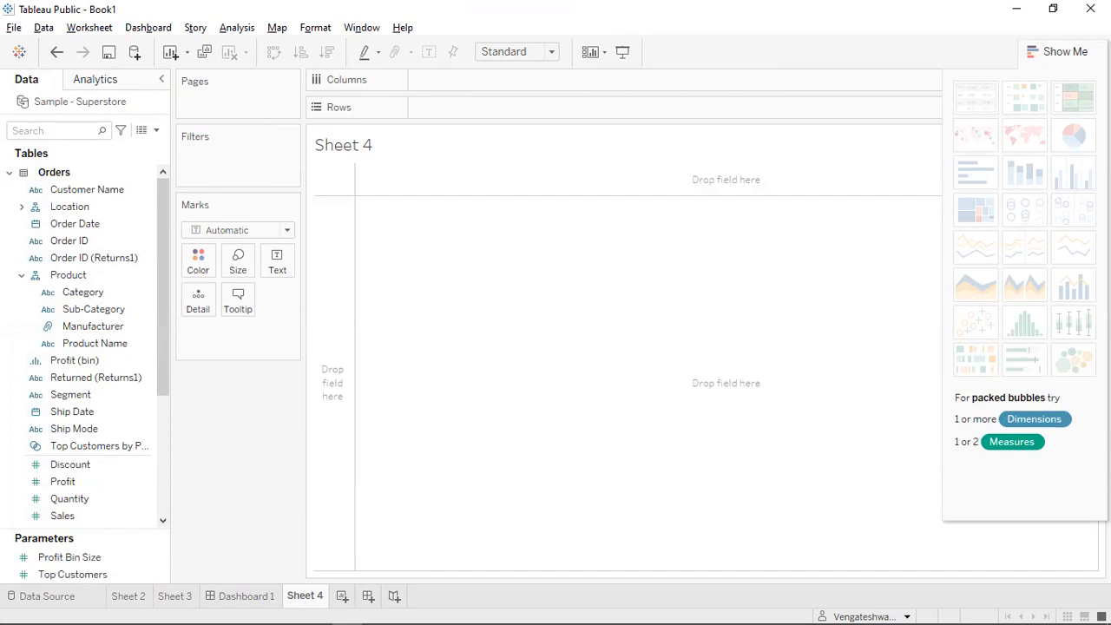
left_click(1061, 52)
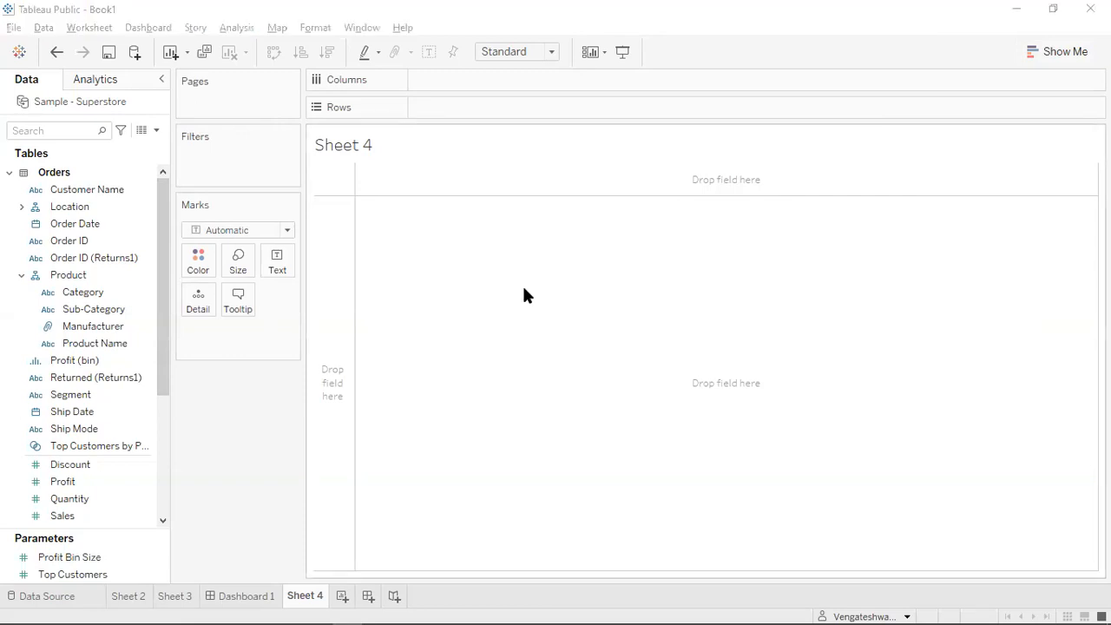
left_click(535, 288)
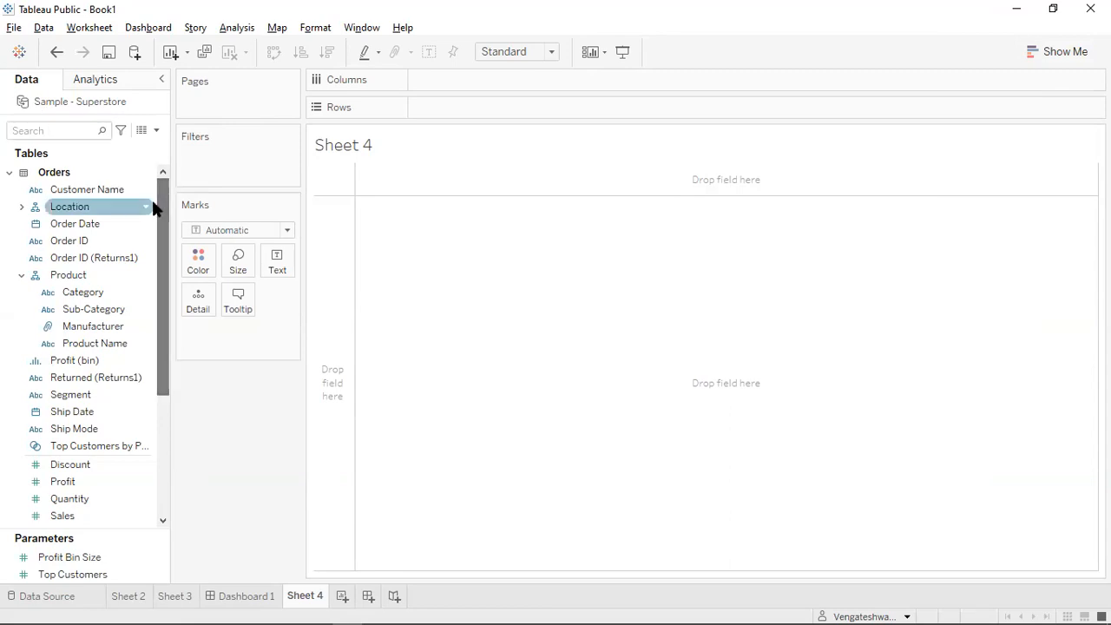
left_click(10, 174)
left_click(9, 174)
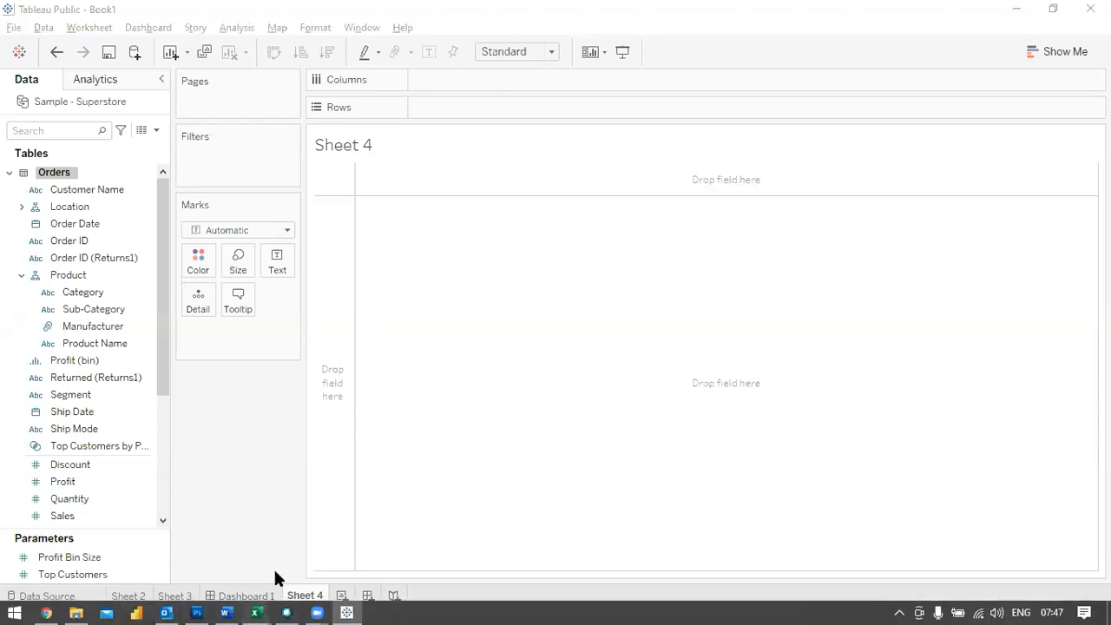
In Excel, inspect Order ID, order date, ship mode, segment, country, city and postal code cells.
mouse_move(256, 612)
left_click(339, 535)
left_click(154, 218)
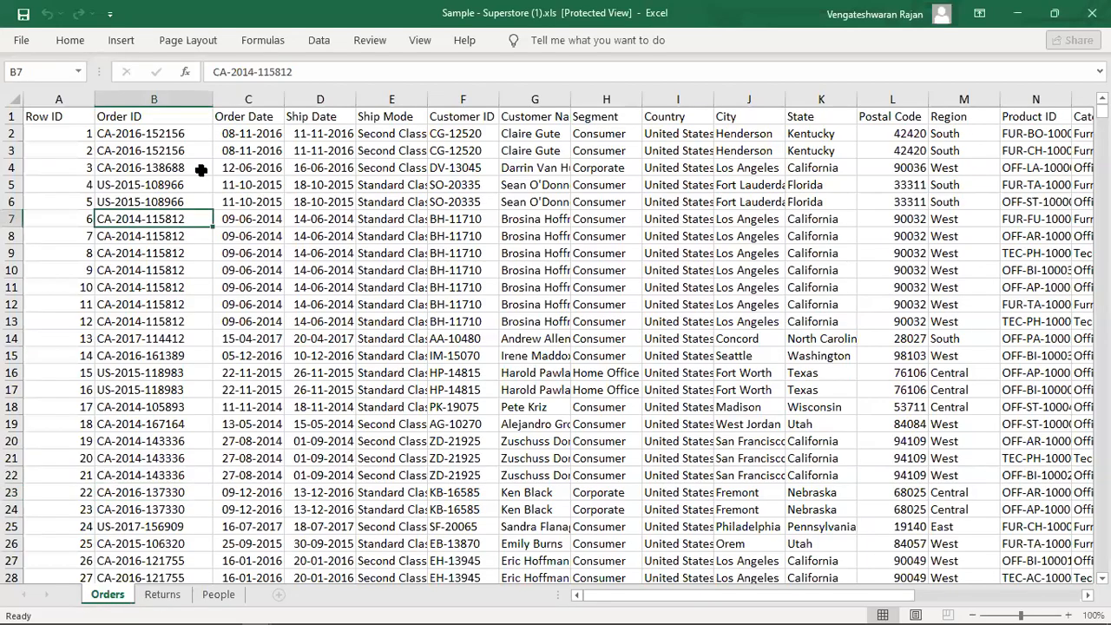
left_click(261, 87)
left_click(261, 148)
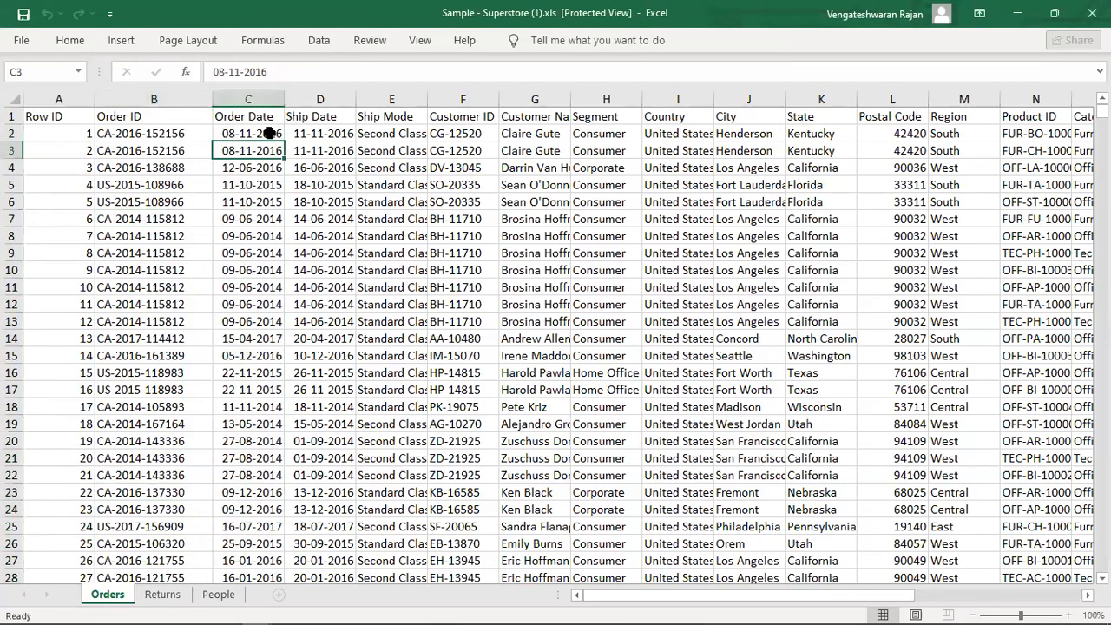
left_click(359, 224)
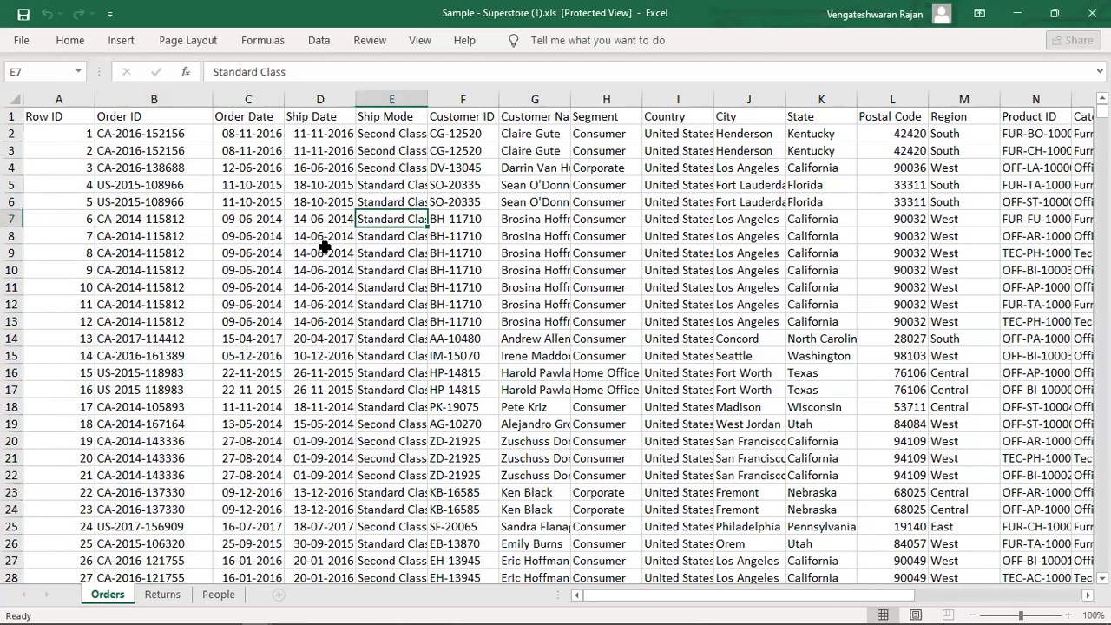
left_click(616, 198)
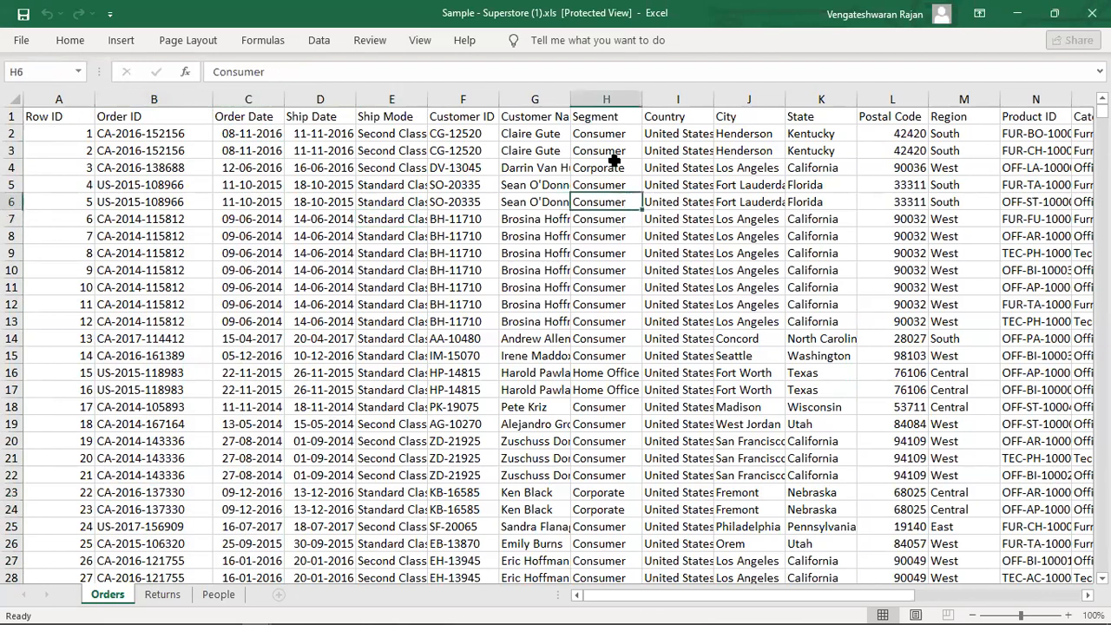
left_click(560, 165)
left_click(621, 167)
left_click(686, 167)
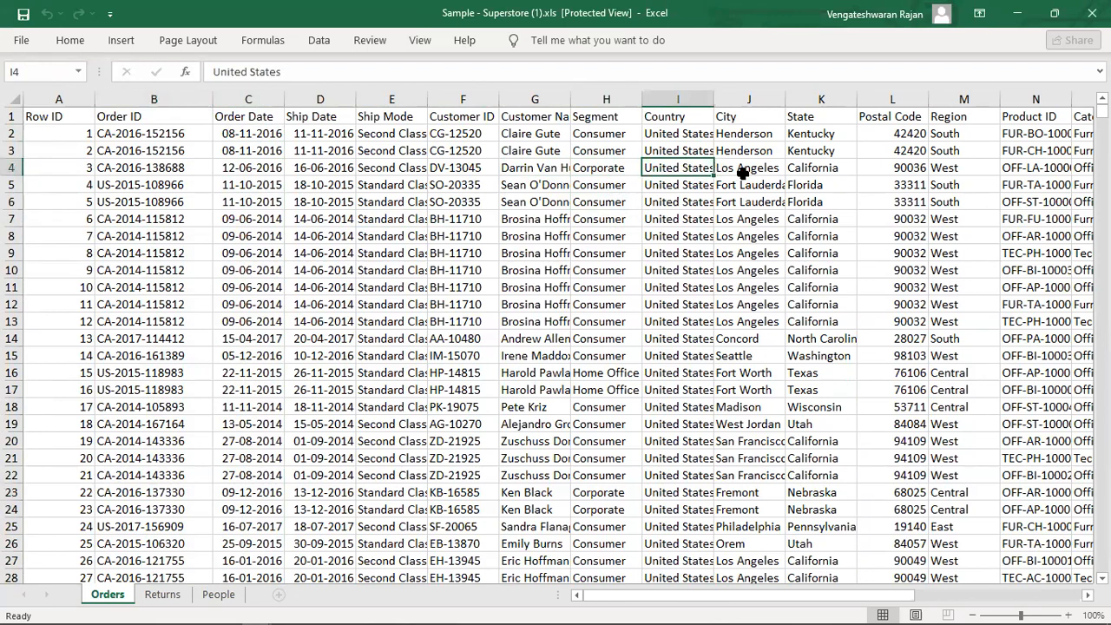
left_click(745, 170)
left_click(858, 178)
Scan the Postal Code column and select the Sales-through-Profit values in the first rows.
key("Right")
key("Left")
key("Down")
key("Down")
key("Down")
key("Down")
key("Down")
key("Down")
key("Down")
key("Down")
key("Down")
key("Down")
key("Down")
key("Down")
key("Down")
key("Down")
key("Down")
key("Down")
key("Down")
key("Down")
key("Down")
key("Down")
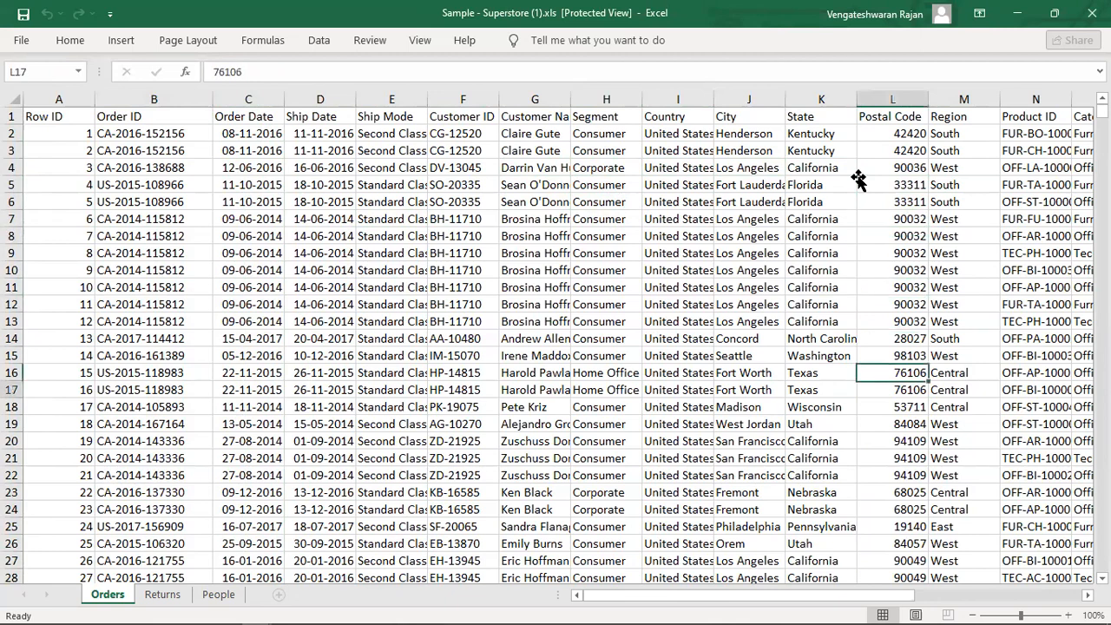
key("Up")
key("Up")
key("Up")
key("Up")
key("Up")
key("Up")
key("Up")
key("Up")
key("Up")
key("Up")
key("Up")
key("Up")
key("Up")
key("Up")
key("Up")
key("Up")
key("Up")
key("Up")
key("Up")
key("Up")
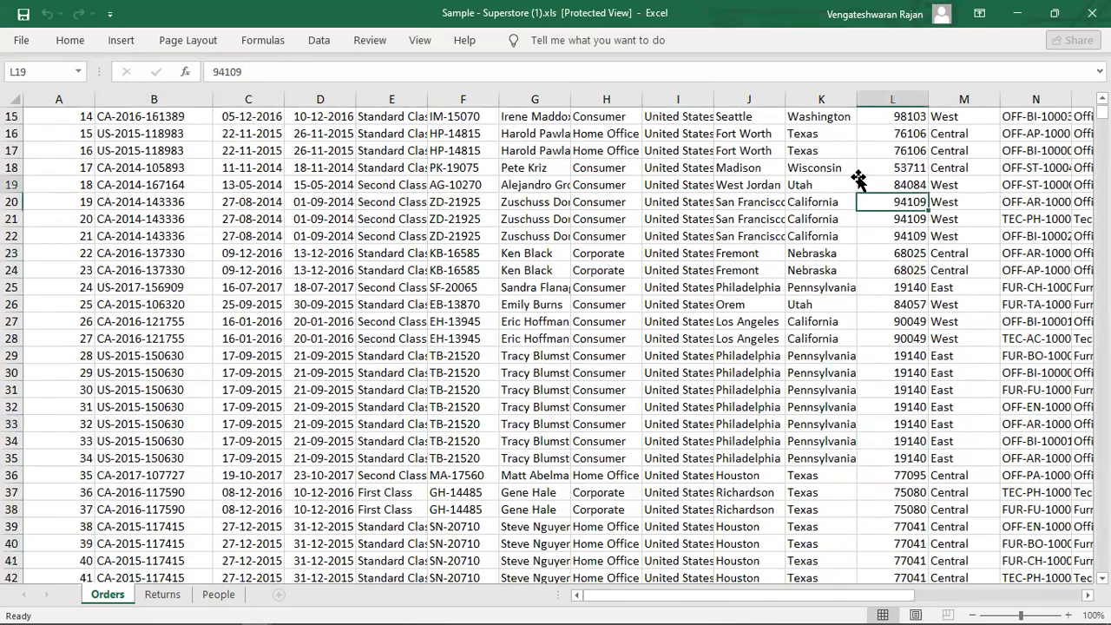
key("Down")
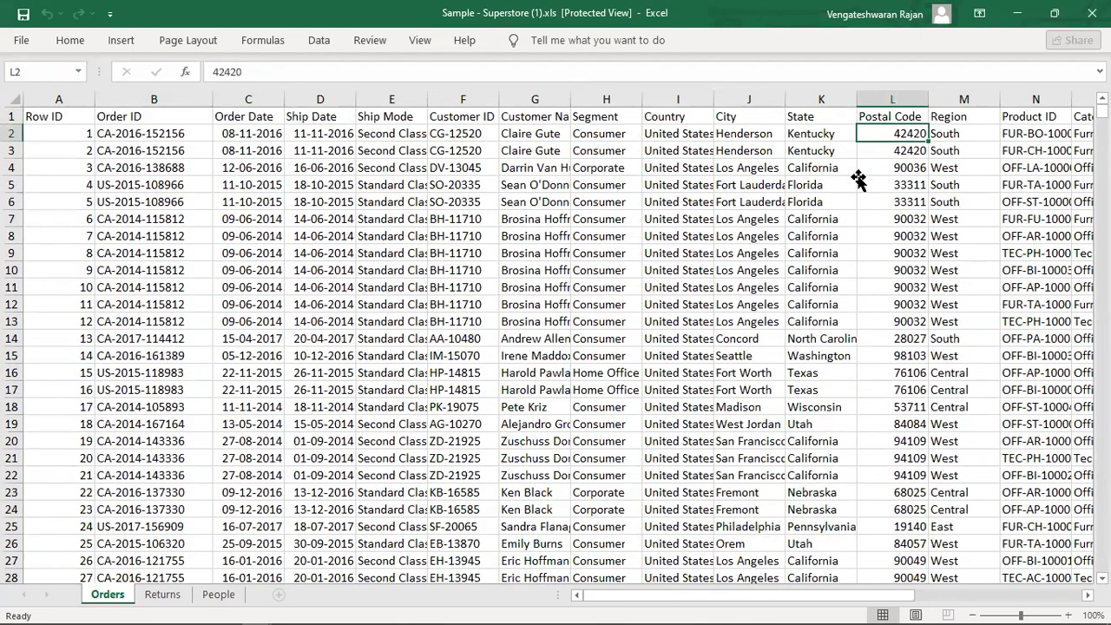
key("Right")
key("Right")
key("Right")
key("Right")
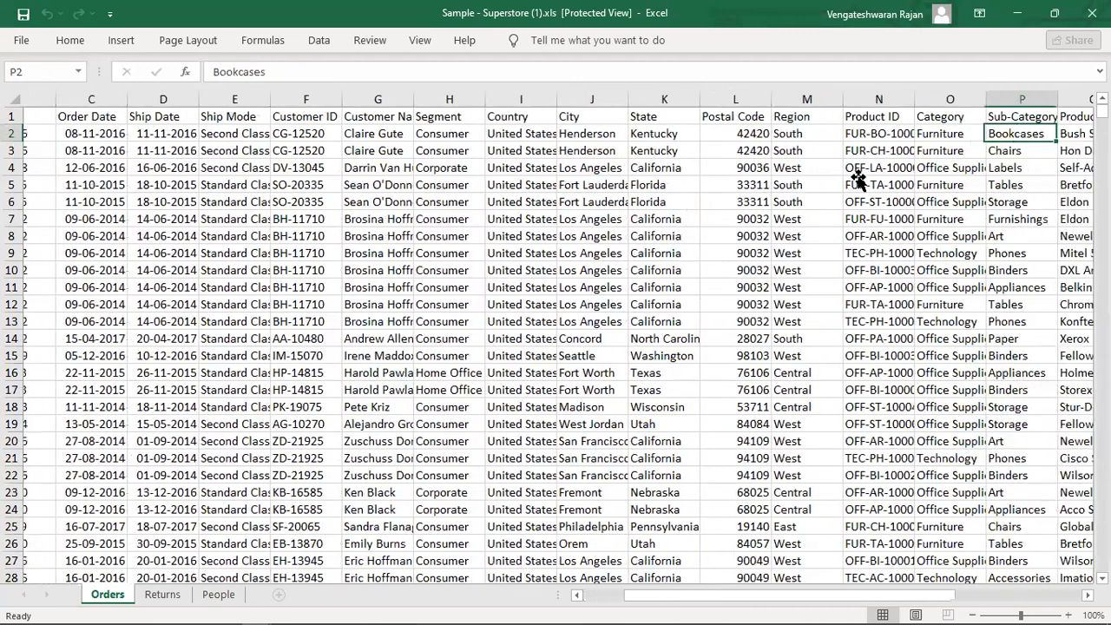
key("Right")
key("Right")
key("shift+Right")
key("shift+Right")
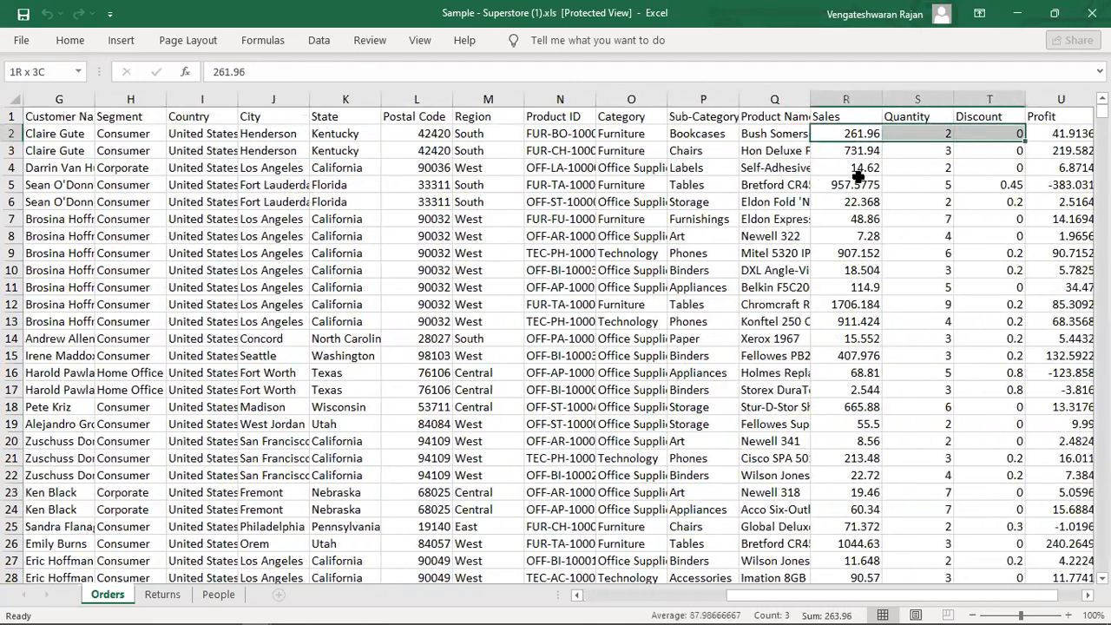
key("shift+Right")
key("shift+Down")
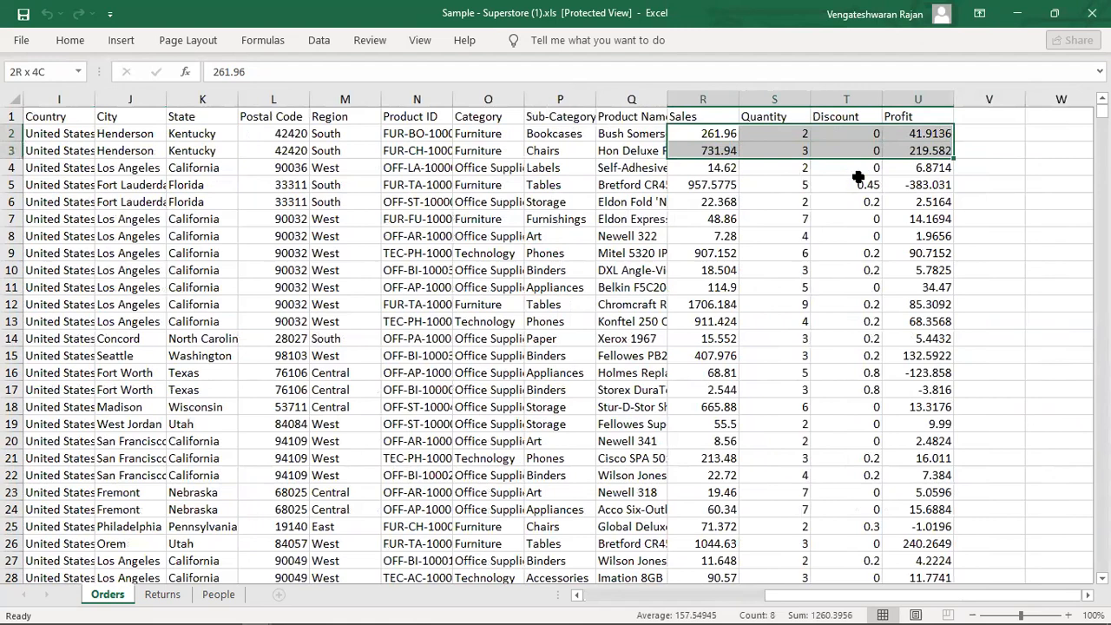
key("shift+Down")
key("shift+Down")
key("shift+Down")
key("shift+Down")
key("shift+Down")
key("shift+Down")
key("shift+Down")
key("shift+Down")
key("shift+Down")
key("shift+Down")
key("shift+Down")
key("shift+Down")
key("shift+Down")
key("shift+Down")
key("shift+Down")
key("shift+Down")
key("shift+Down")
key("shift+Down")
key("shift+Down")
key("shift+Down")
key("Left")
key("Left")
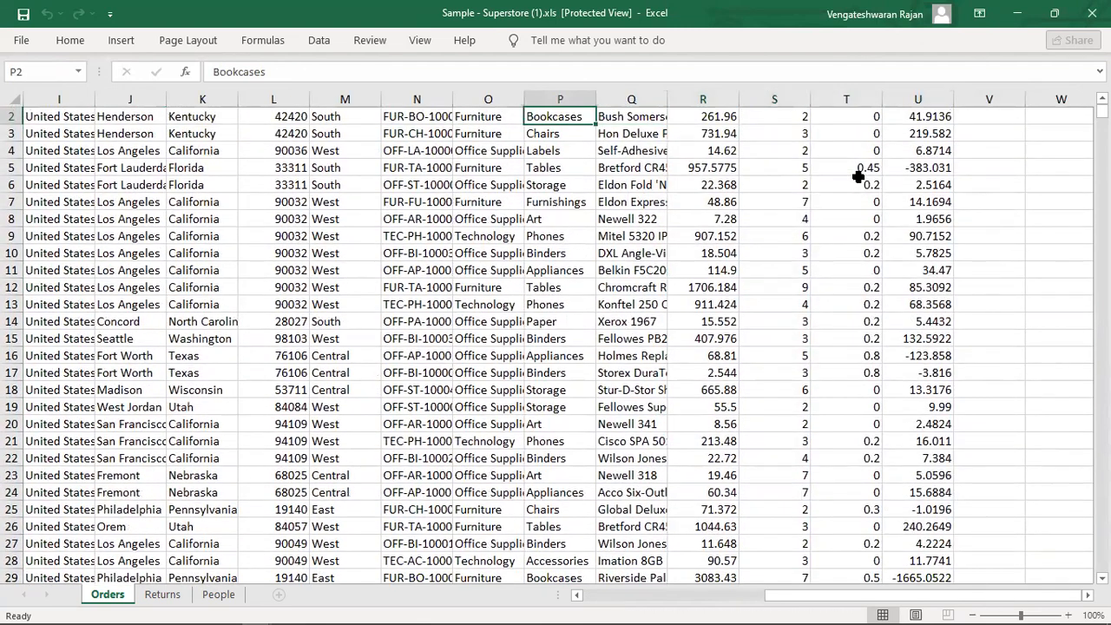
Select the first few Order IDs, then scan row 2 across the order columns to Discount.
key("Left")
key("Down")
key("Up")
key("Up")
key("Left")
key("Left")
key("Left")
key("Left")
key("Left")
key("Left")
key("Left")
key("Left")
key("Left")
key("Left")
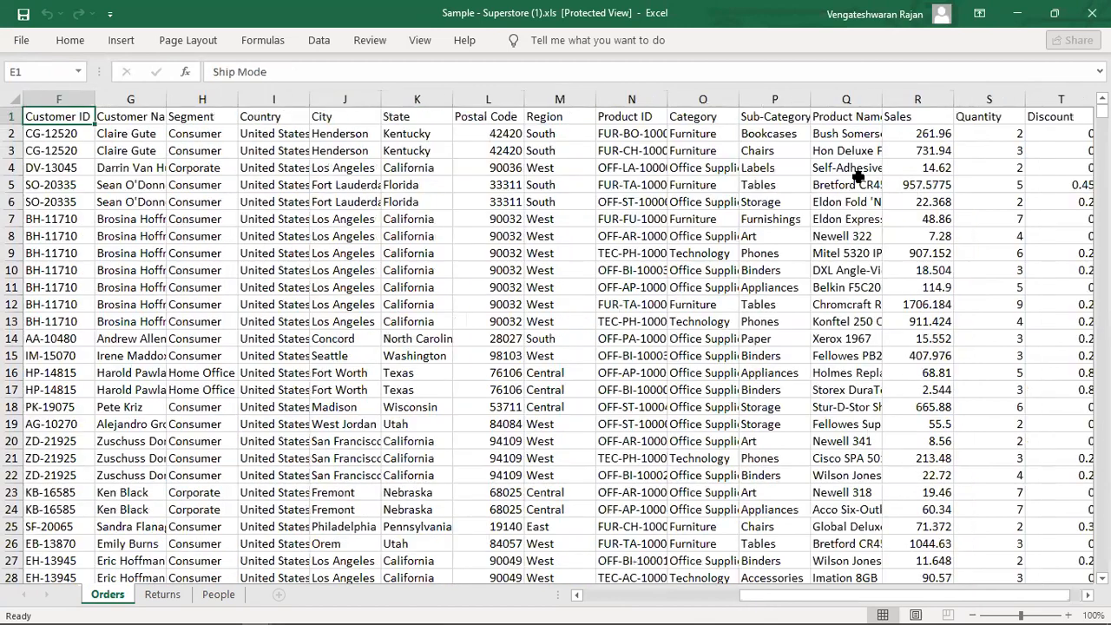
key("Left")
key("Left")
key("Left")
key("Left")
key("Down")
key("Right")
key("shift+Down")
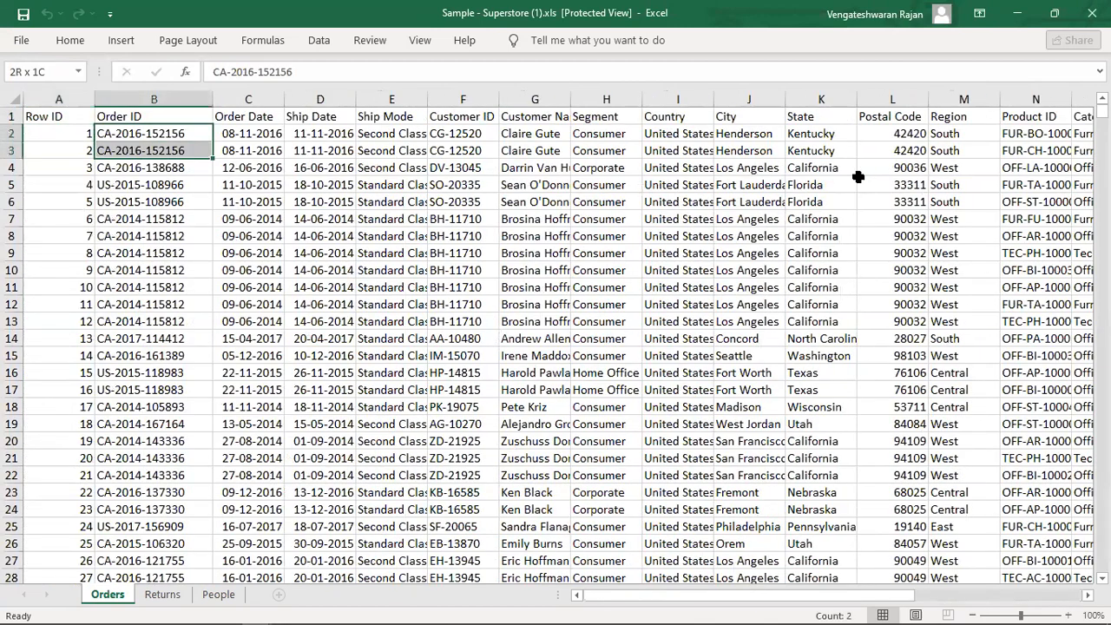
key("shift+Down")
key("shift+Down")
key("shift+Right")
key("shift+Right")
key("shift+Right")
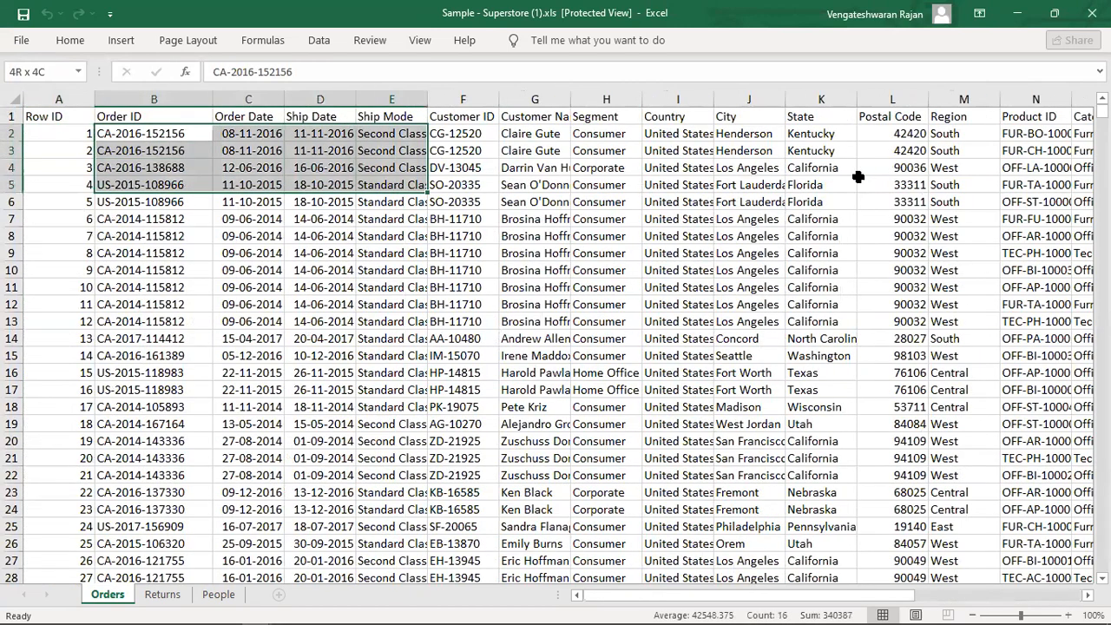
key("Right")
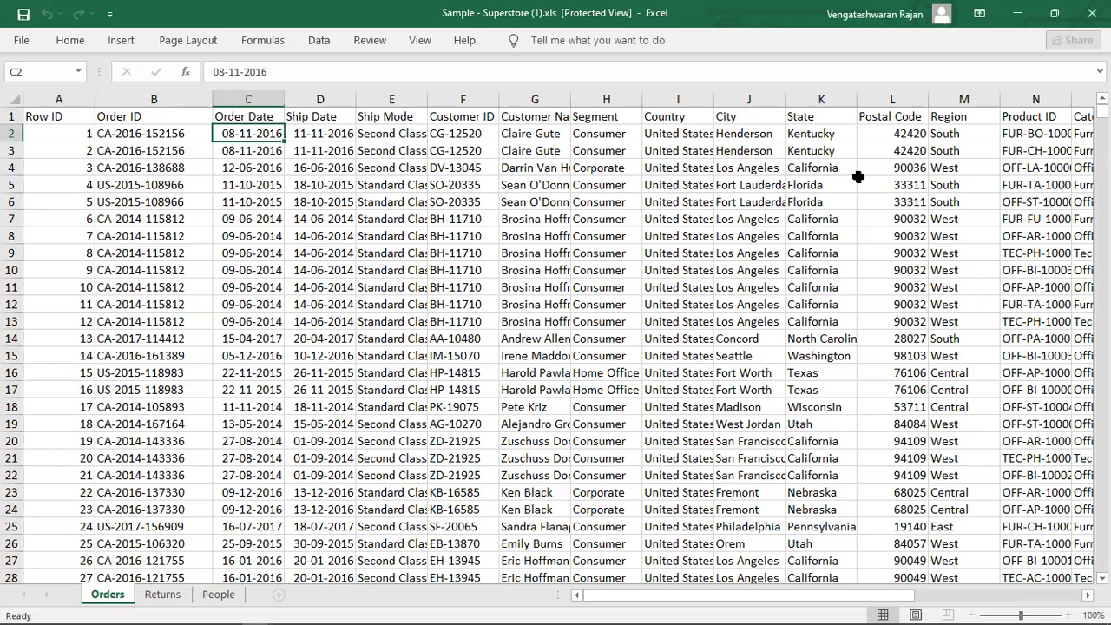
key("Right")
key("Right")
key("Right")
key("Right")
key("Right")
key("Right")
key("Right")
key("Right")
key("Right")
key("Right")
key("Right")
key("Right")
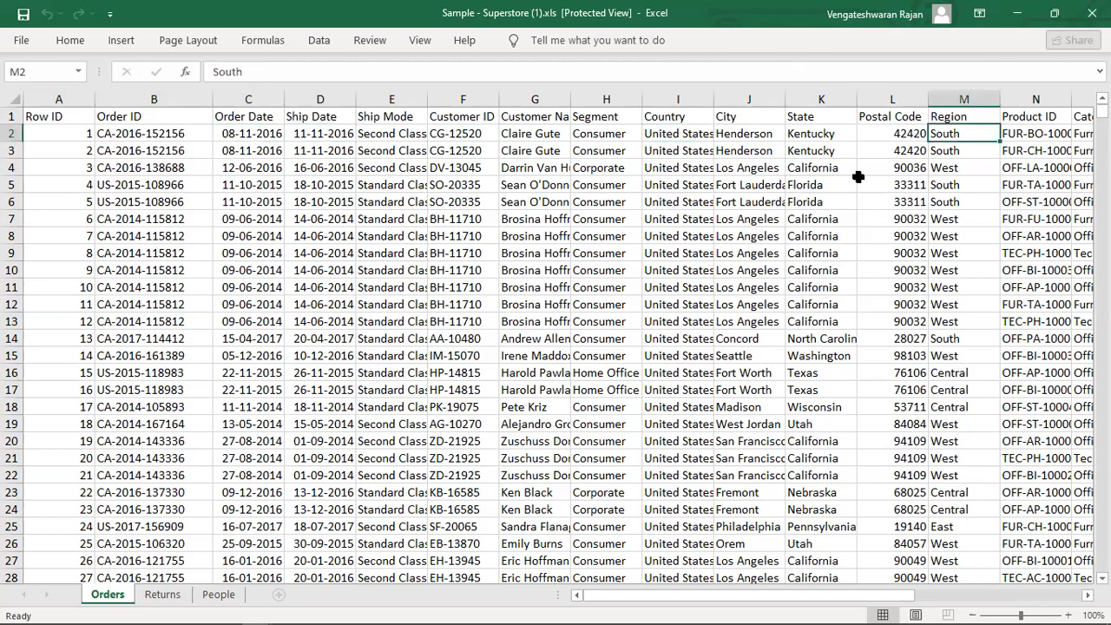
key("Right")
key("Right")
key("Right")
key("Right")
key("Right")
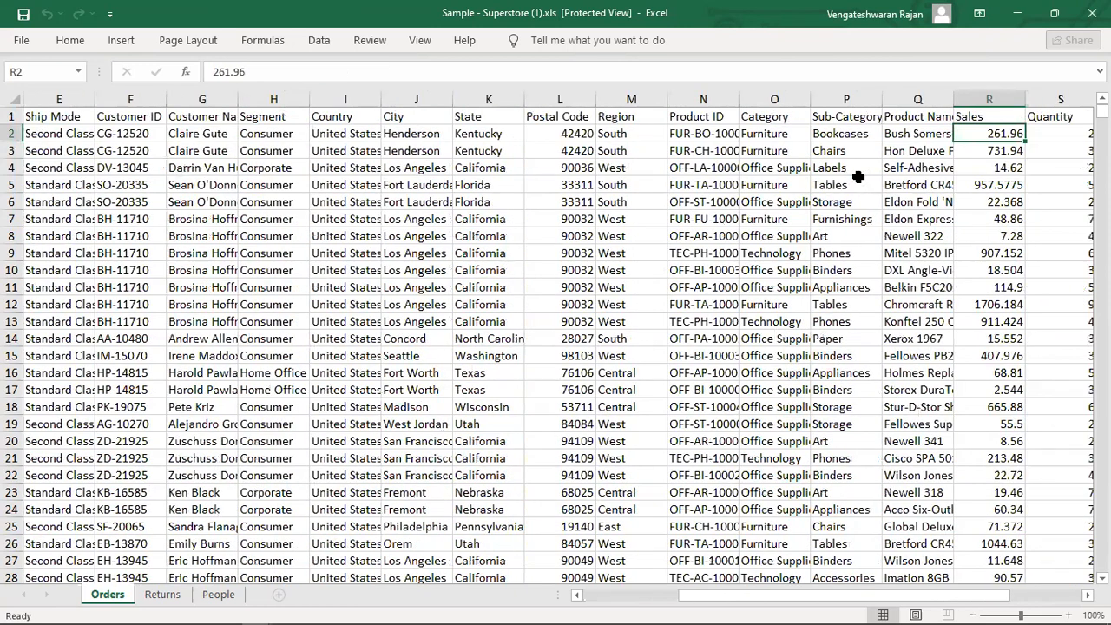
key("alt+Tab")
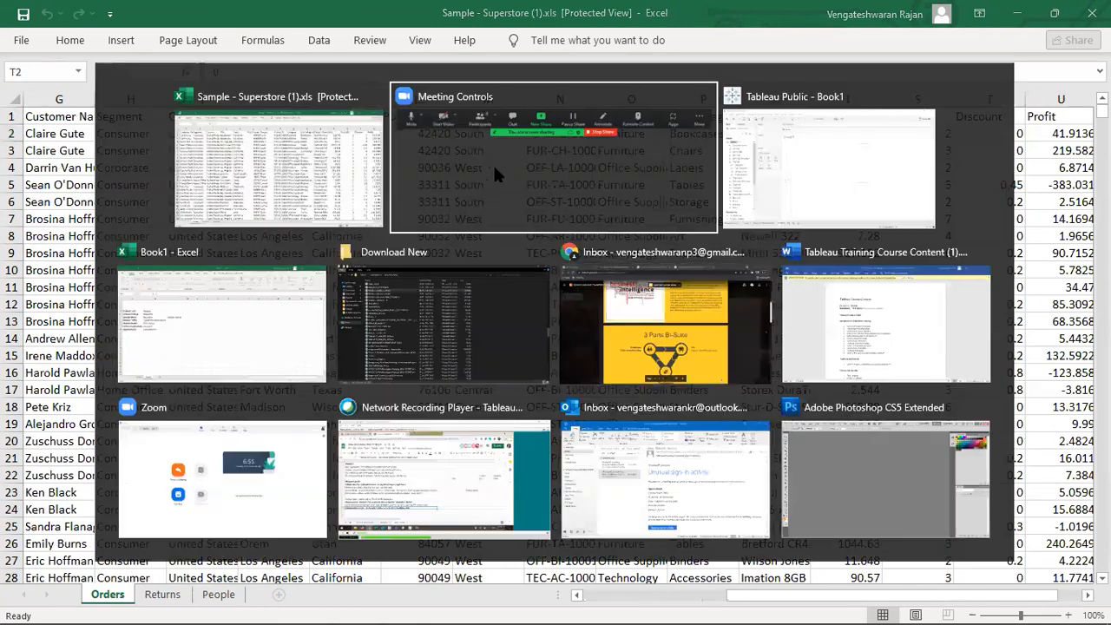
Back in Tableau, resize the Data pane's field list to reach the generated fields.
left_click(792, 121)
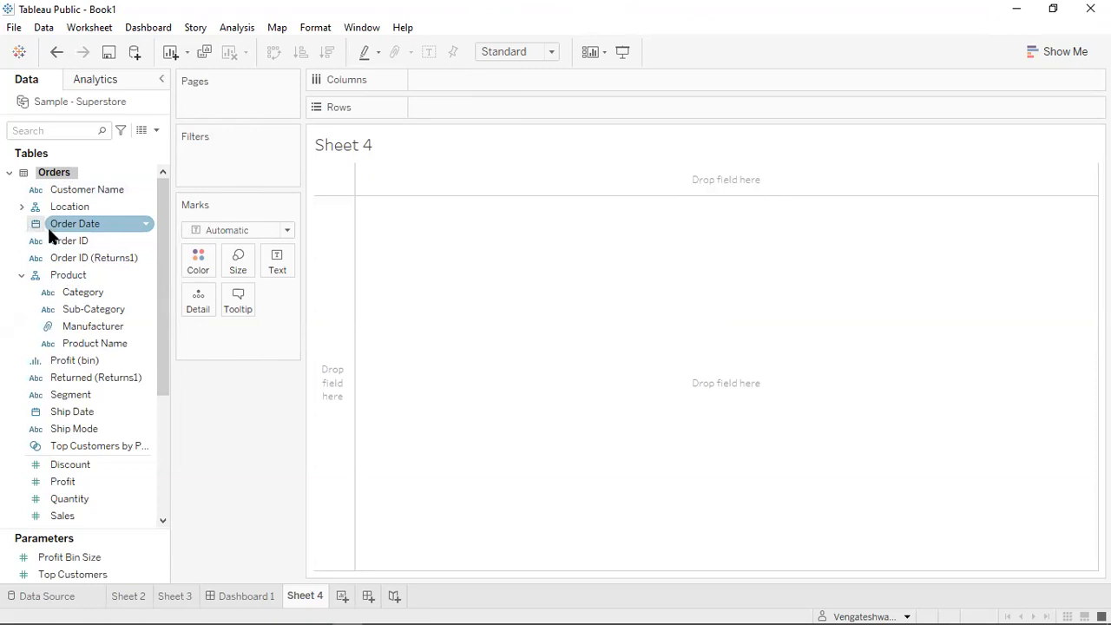
left_click(33, 245)
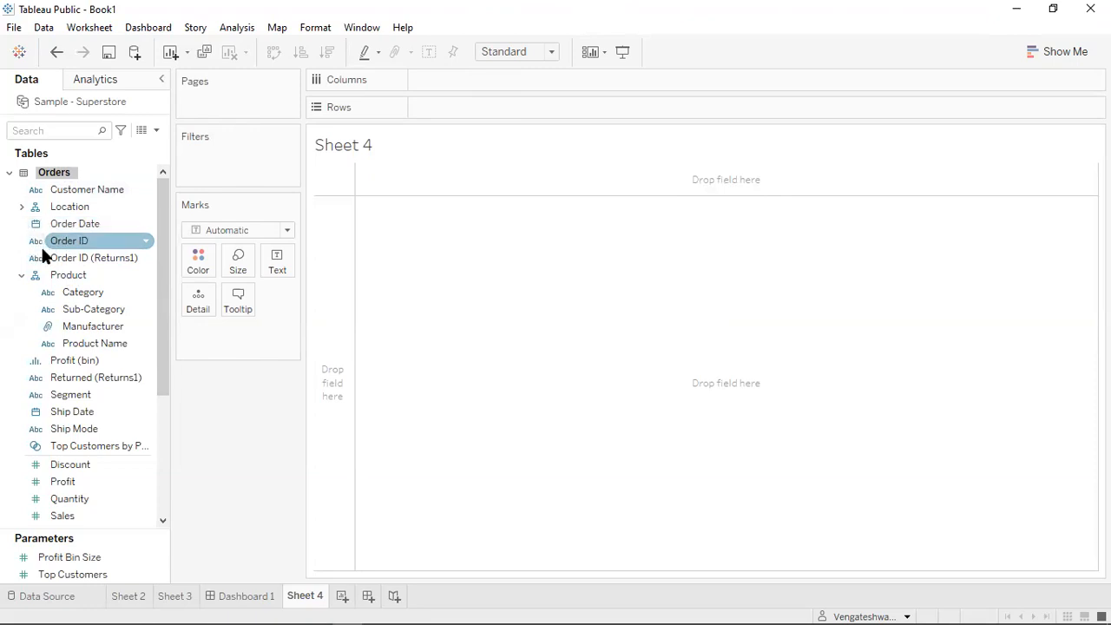
left_click_drag(164, 235, 165, 257)
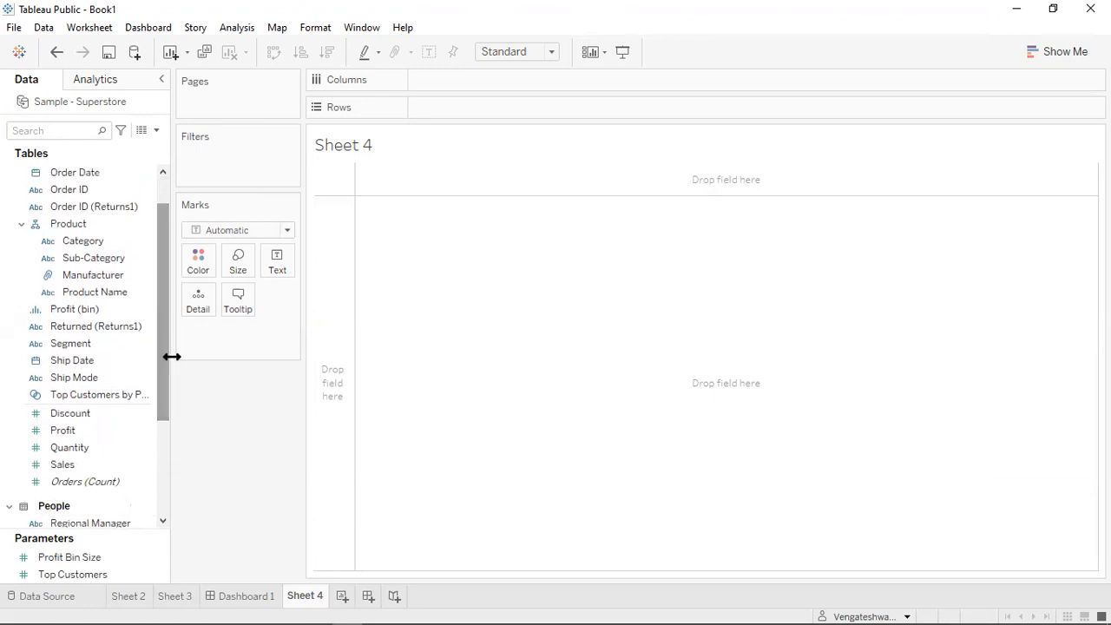
left_click(136, 307)
left_click_drag(170, 317, 156, 267)
left_click_drag(156, 300, 156, 367)
Add Latitude (generated) to Sheet 4's Rows, under the YEAR(Order Date) filter.
left_click(83, 457)
left_click(76, 495)
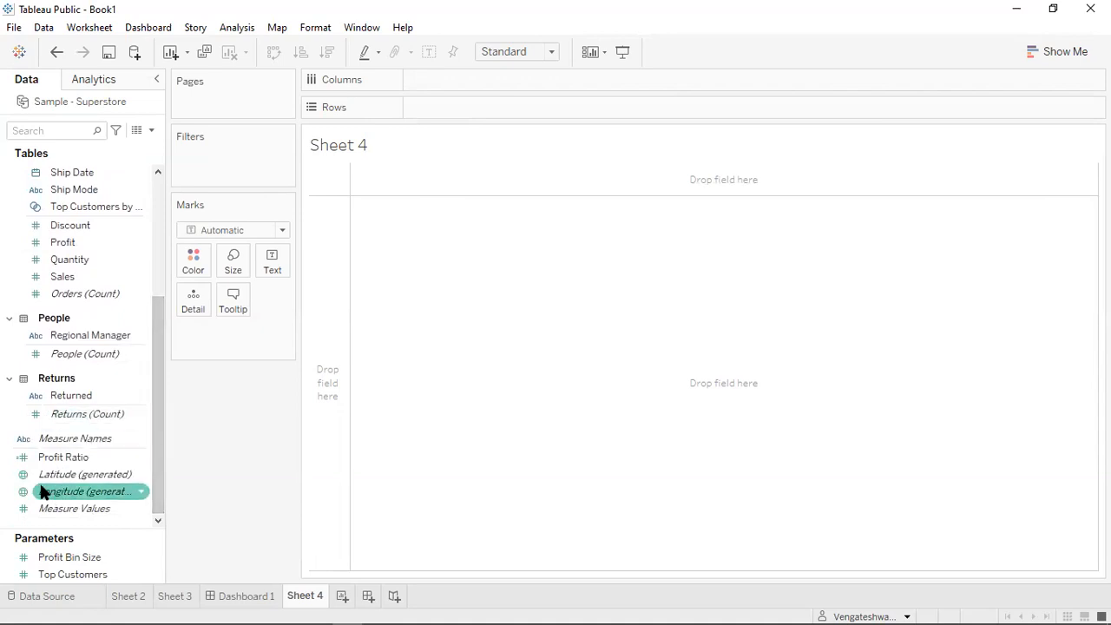
left_click(25, 476)
left_click(22, 491)
left_click(23, 479)
left_click(21, 491)
left_click(17, 482)
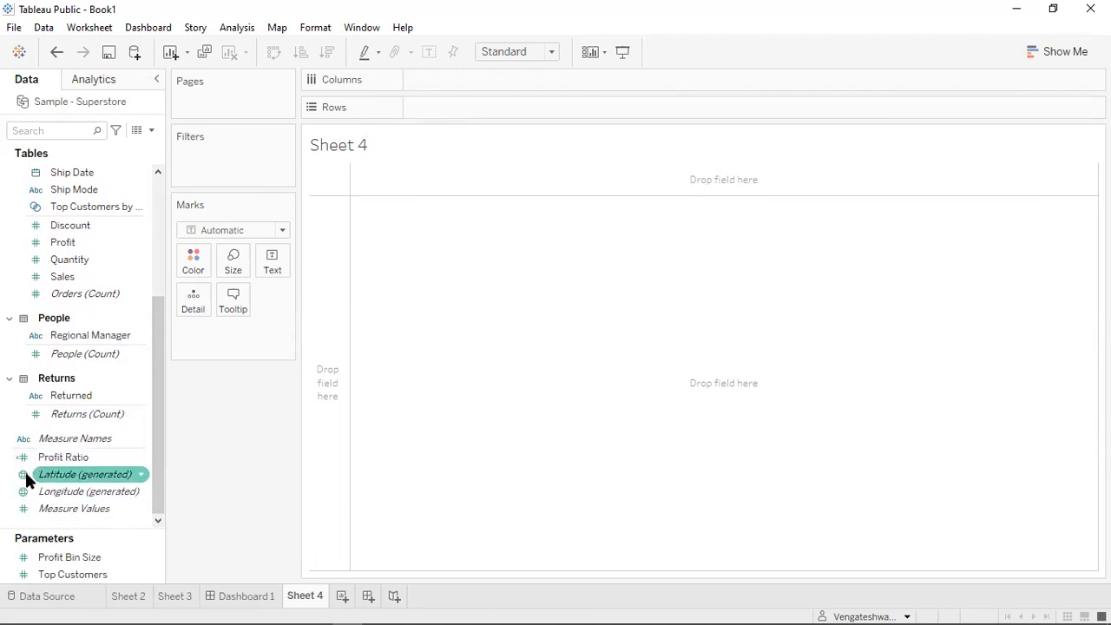
left_click(28, 492)
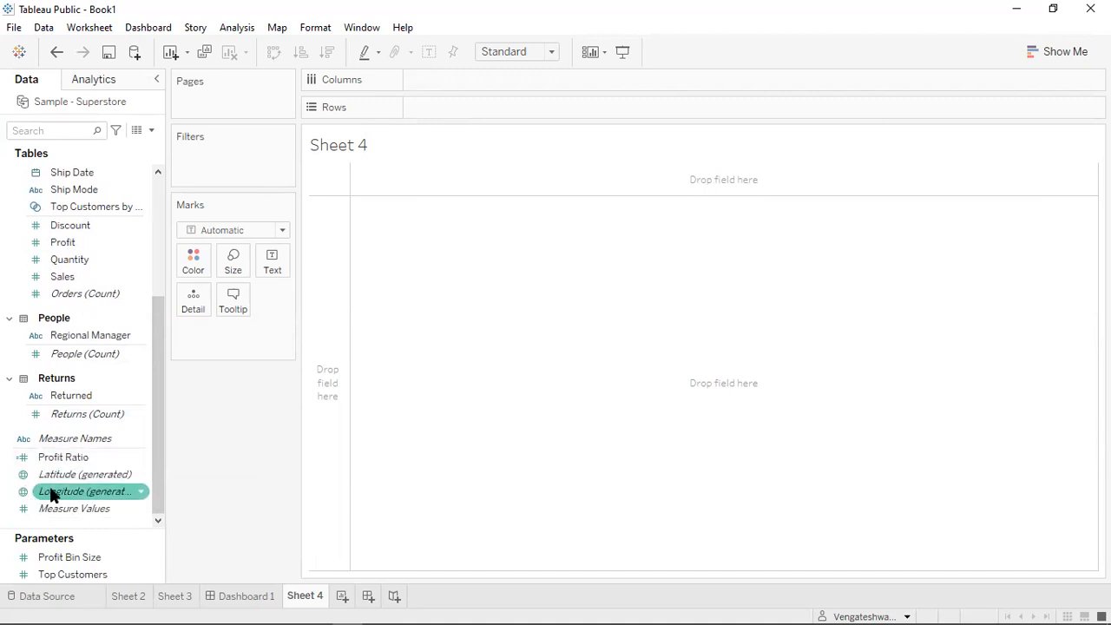
left_click(60, 478)
double_click(63, 482)
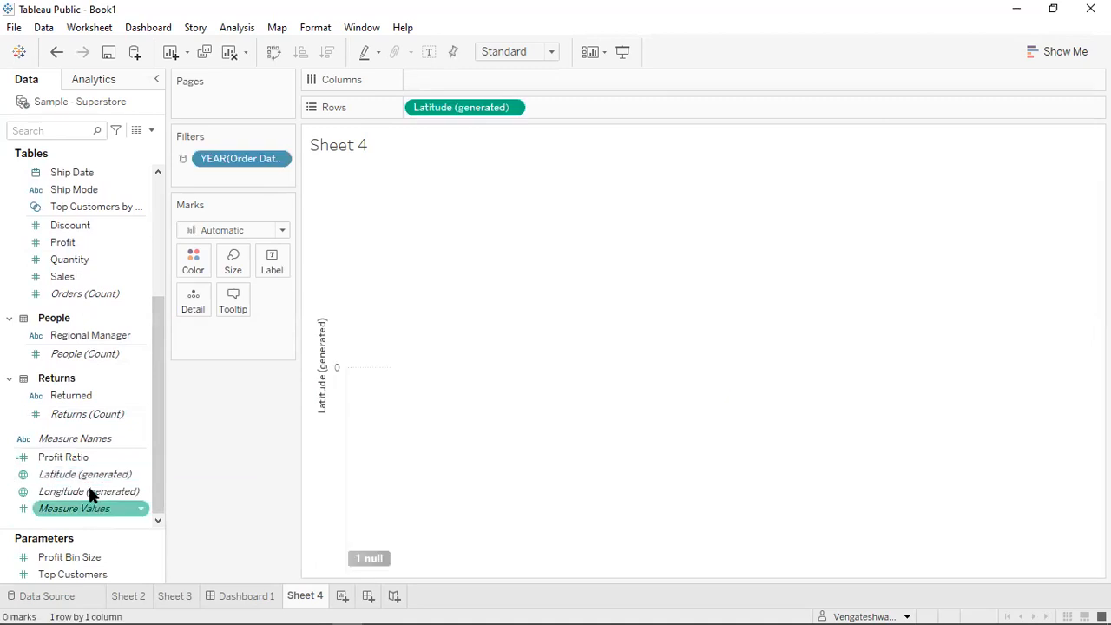
Add Longitude (generated) and the State field from Location to plot each US state on the map.
left_click(91, 491)
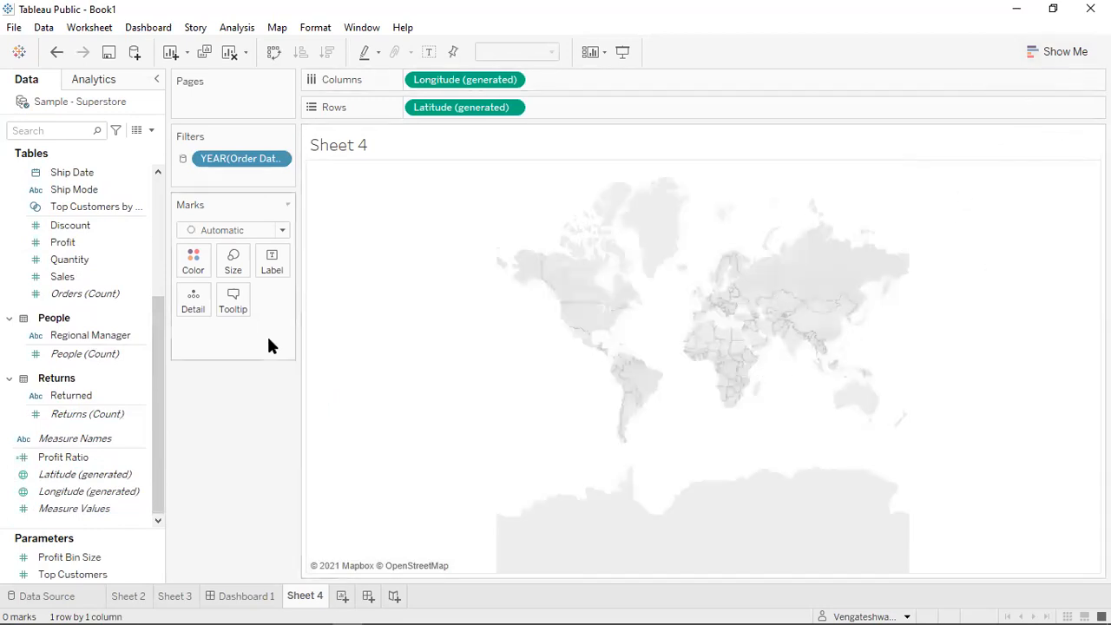
scroll(160, 311, "up", 2)
left_click_drag(160, 311, 166, 221)
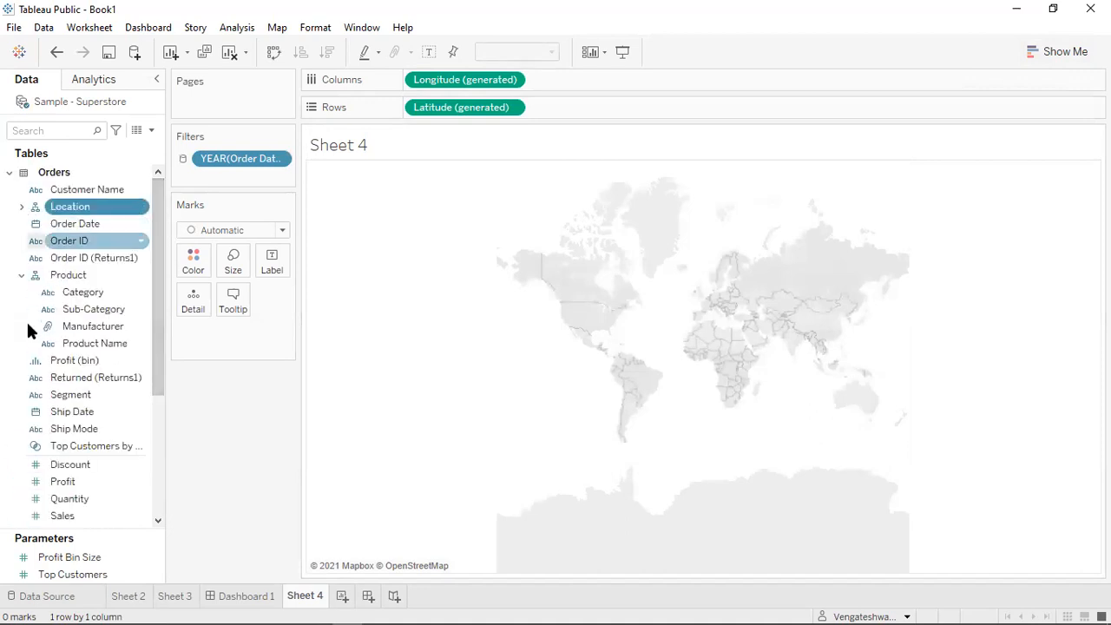
left_click(21, 208)
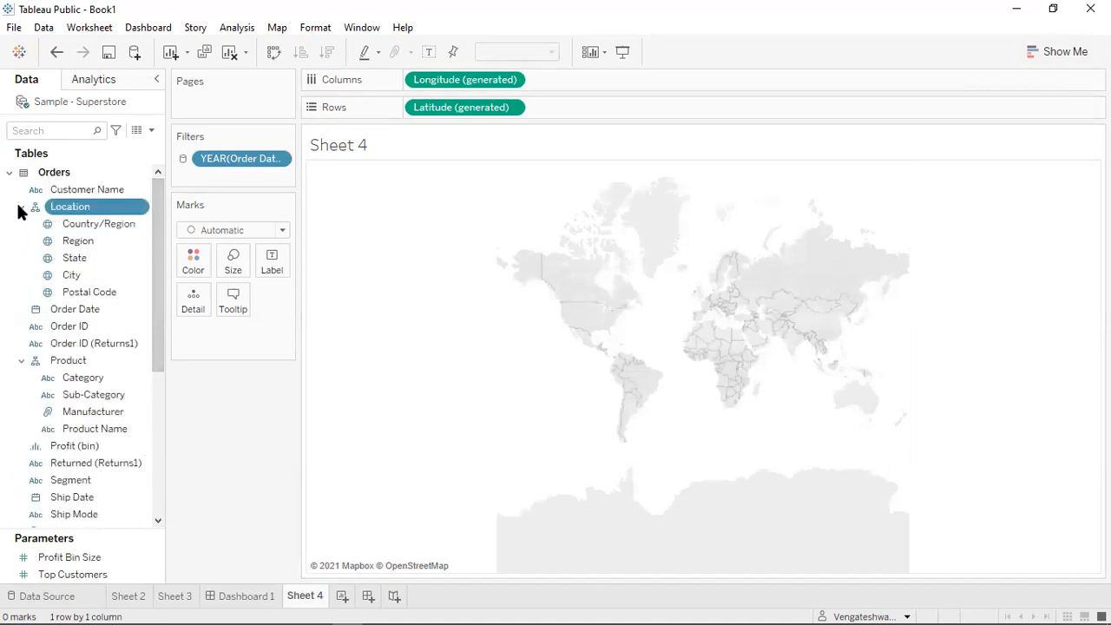
left_click(79, 263)
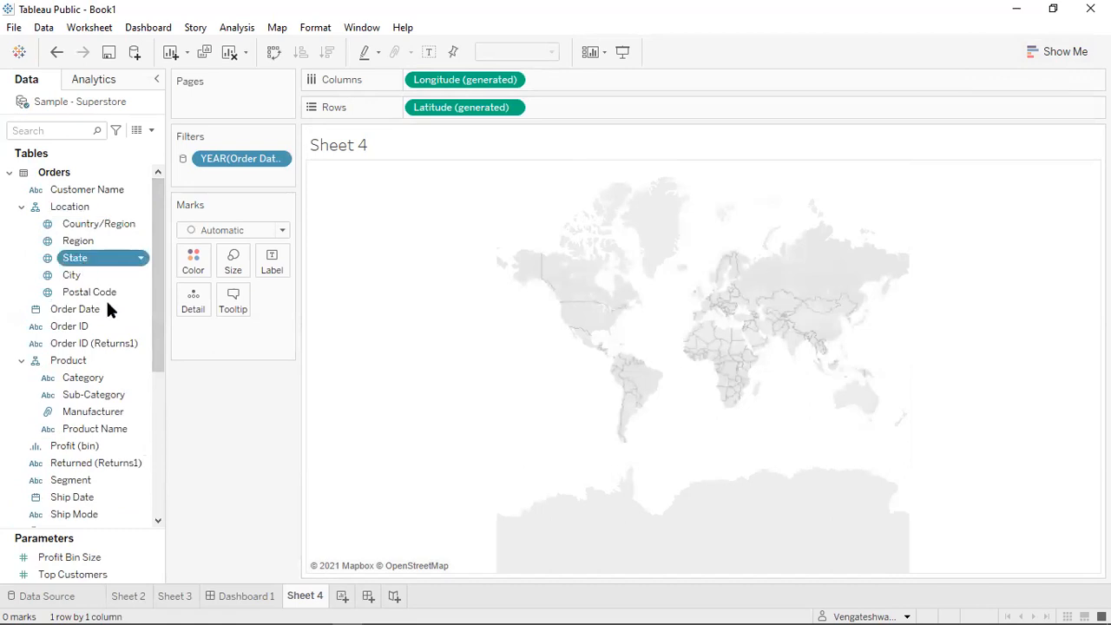
key("Return")
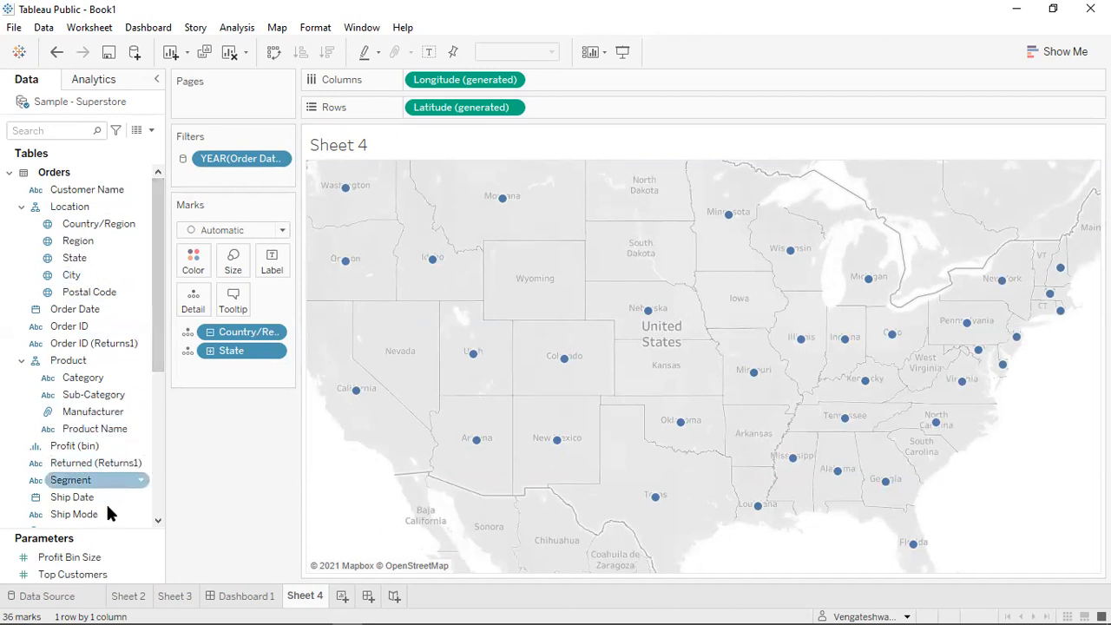
Size each state's mark by SUM(Sales), making California largest at 278,825.
left_click_drag(156, 249, 160, 365)
left_click(92, 396)
left_click_drag(92, 396, 319, 515)
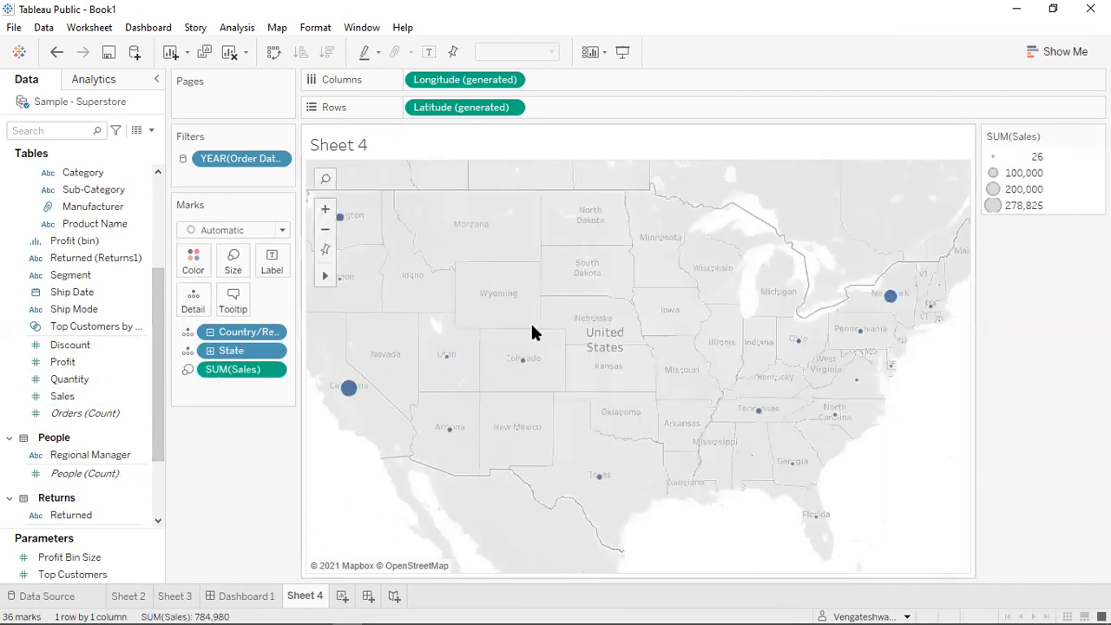
mouse_move(361, 401)
left_click(1060, 53)
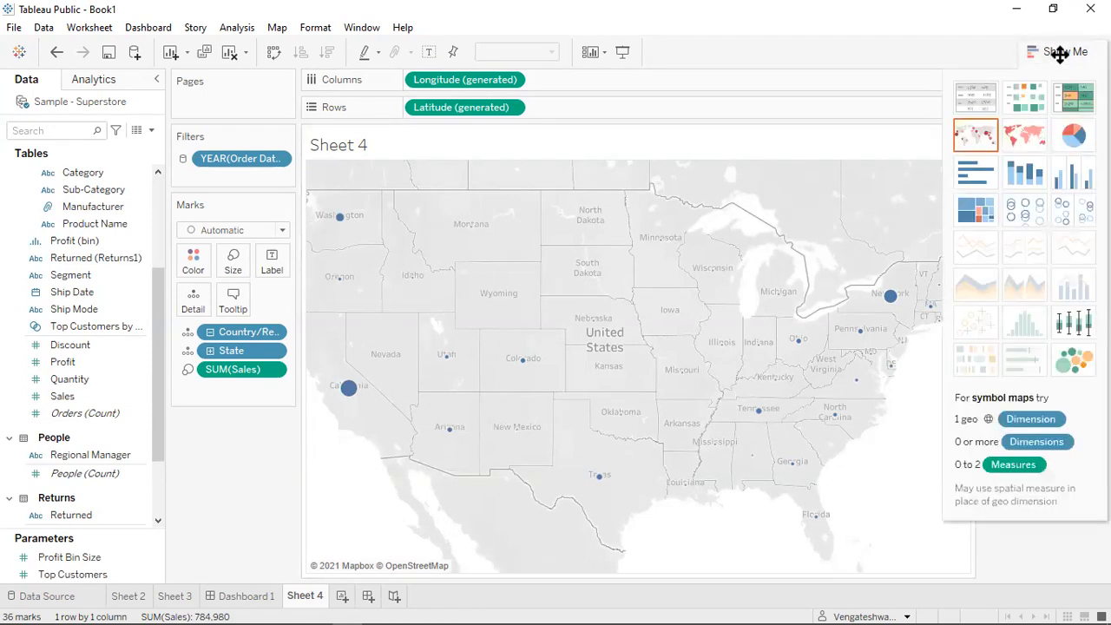
Turn Sheet 4's state map into a sales-by-state pie chart, then switch to the course document.
left_click(1074, 134)
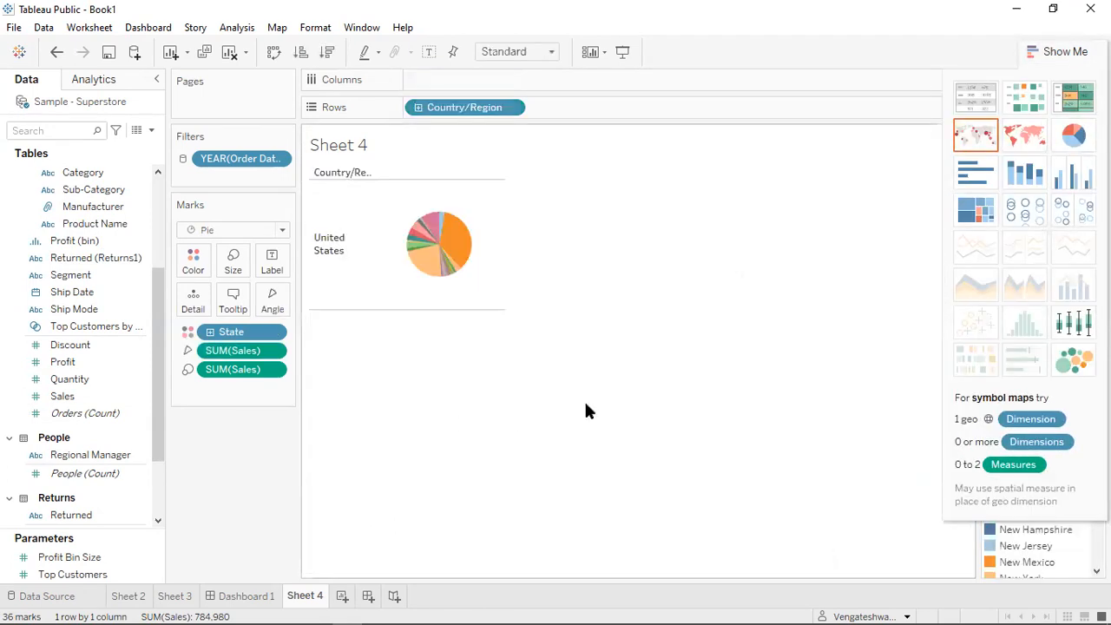
left_click(1078, 53)
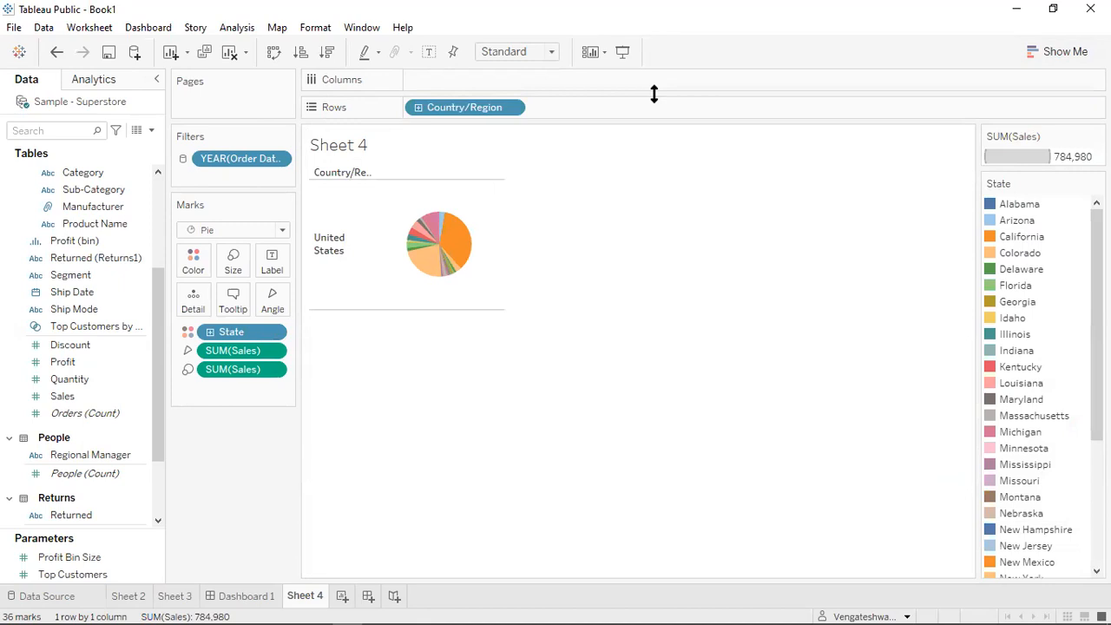
mouse_move(422, 618)
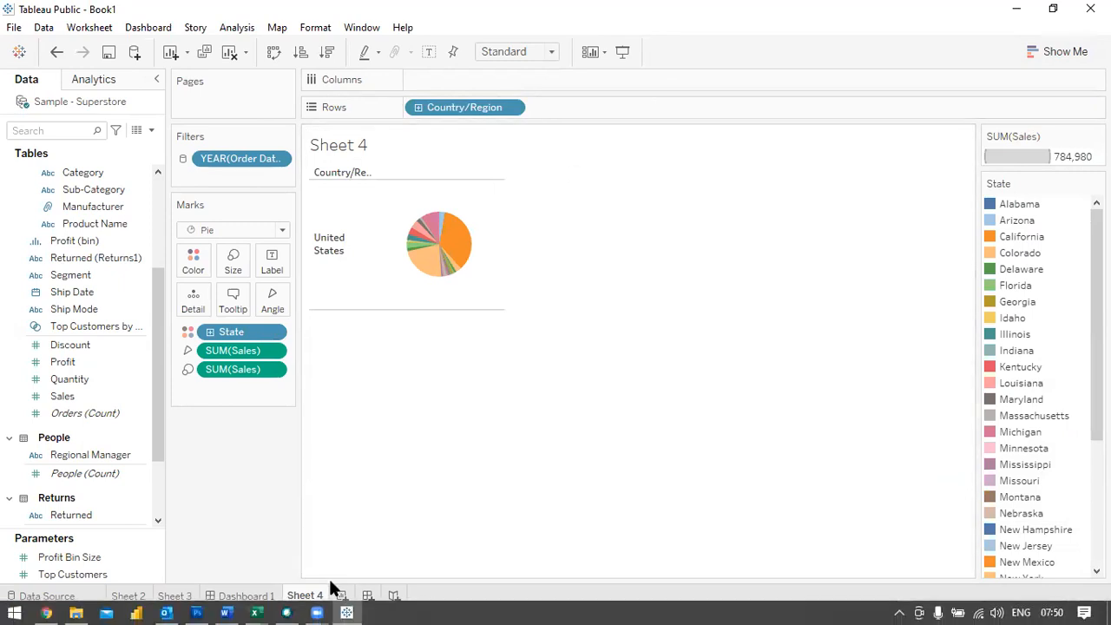
left_click(225, 613)
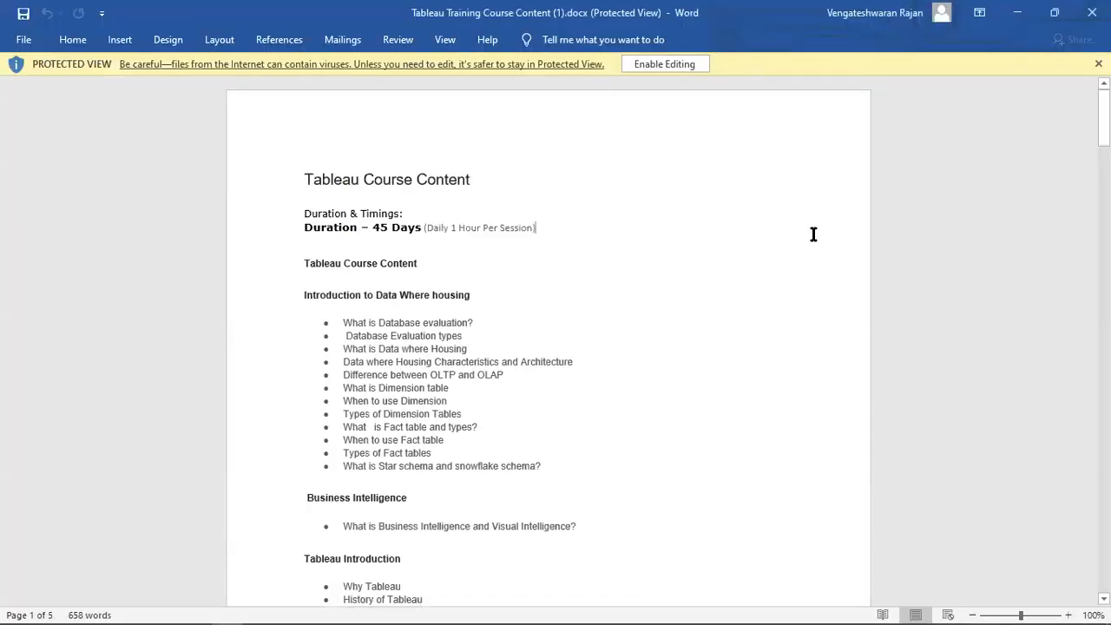
Highlight the 'Tableau Course Content' title and glance down the first page.
left_click_drag(313, 180, 511, 181)
left_click(716, 336)
scroll(718, 335, "down", 5)
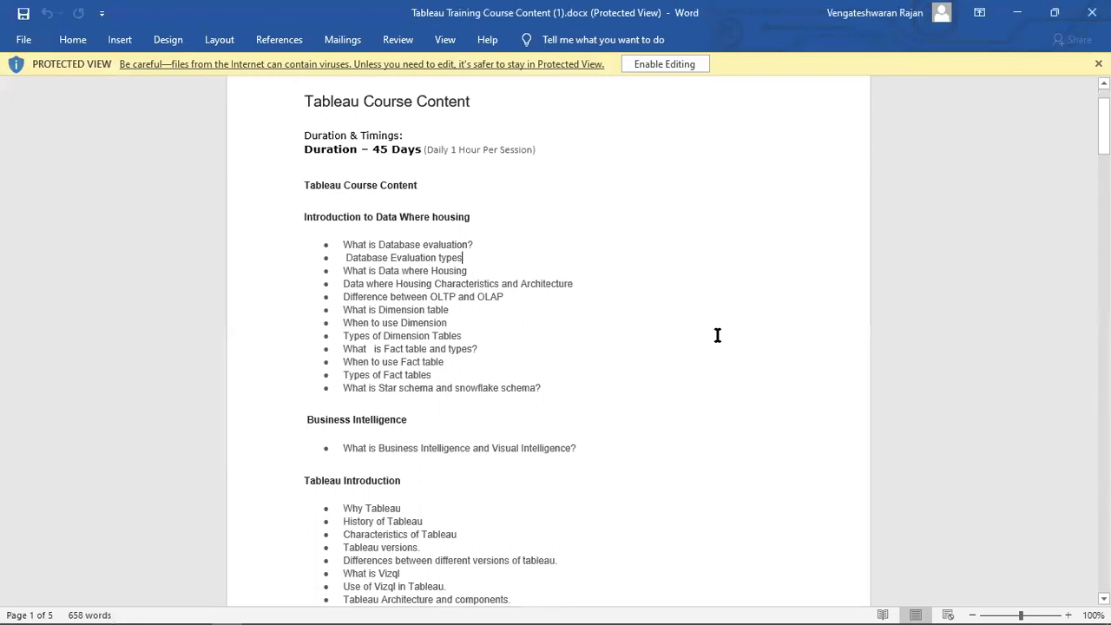
scroll(717, 335, "up", 2)
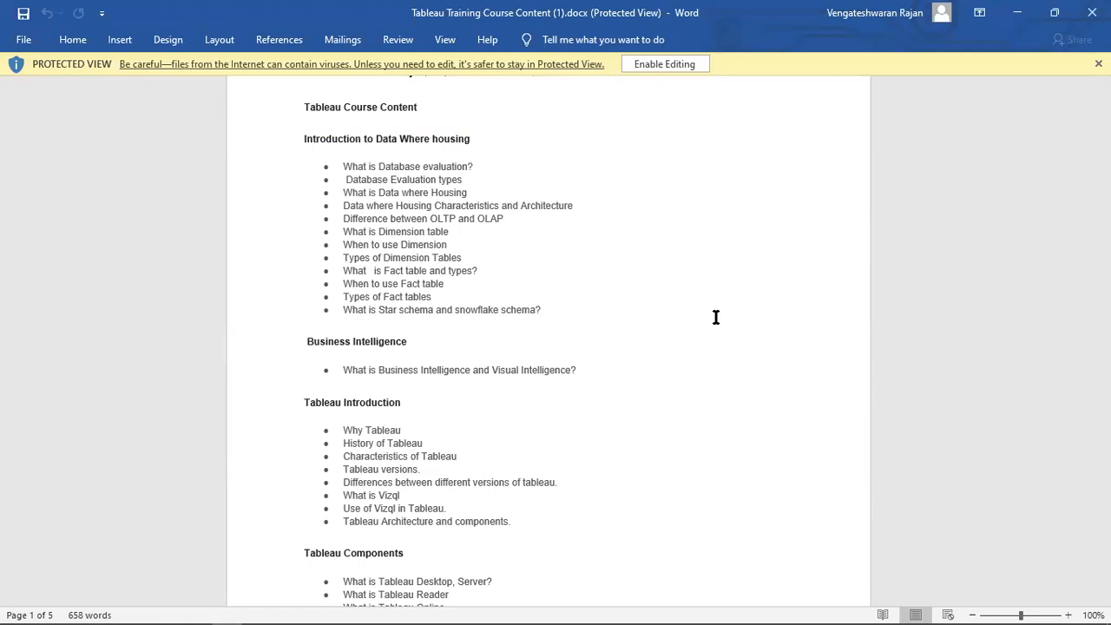
Highlight the Tableau Introduction bullets and the Tableau Components heading in turn.
left_click(398, 245)
scroll(429, 321, "down", 2)
scroll(429, 321, "down", 2)
left_click_drag(339, 274, 582, 383)
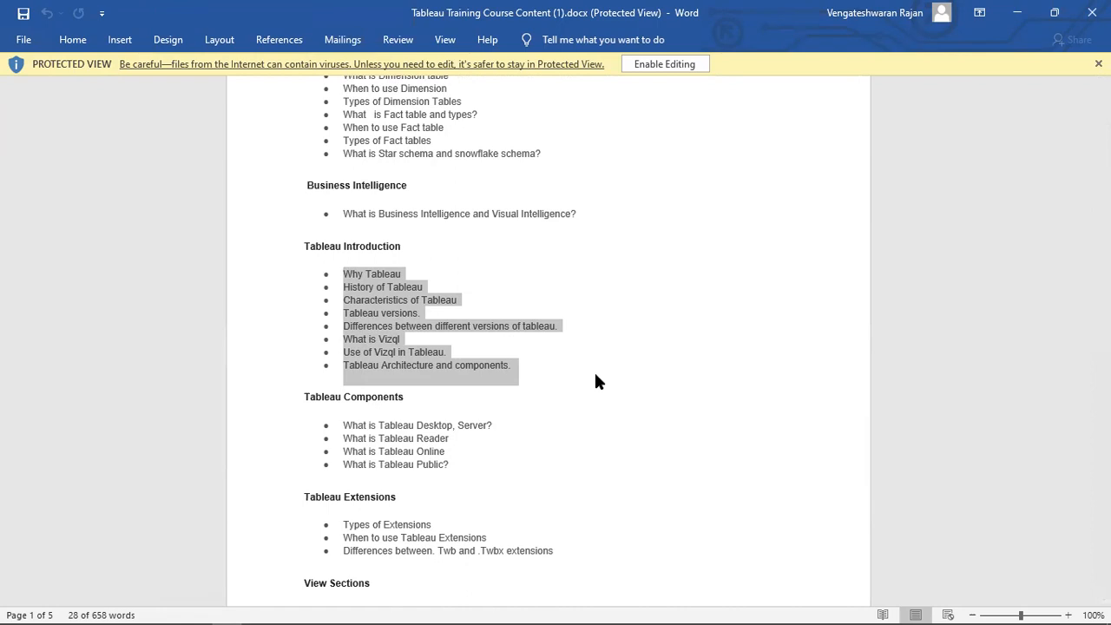
left_click(519, 439)
left_click_drag(416, 429, 483, 424)
left_click(528, 428)
left_click_drag(413, 418, 479, 427)
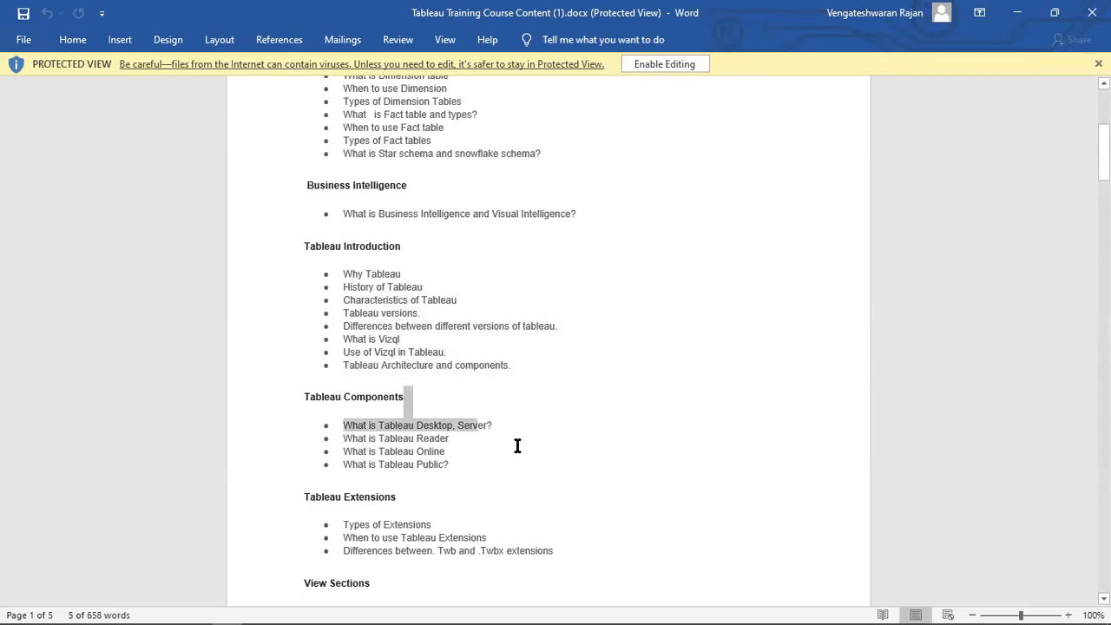
left_click(517, 445)
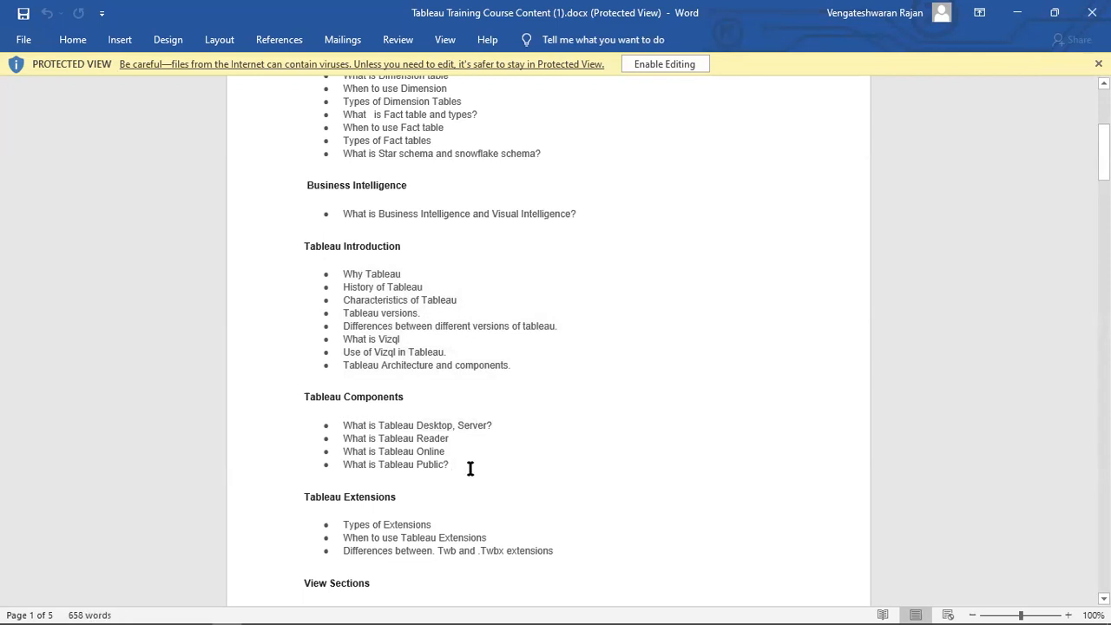
Enable editing of the protected document and place the cursor after 'What is Tableau Public?'.
key("Return")
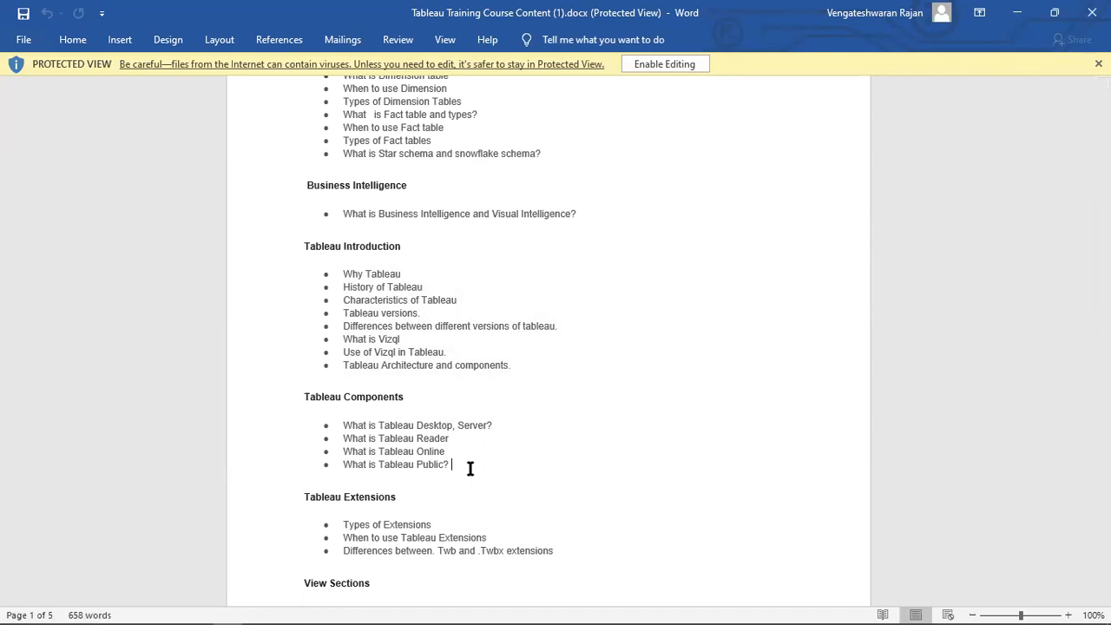
left_click(700, 70)
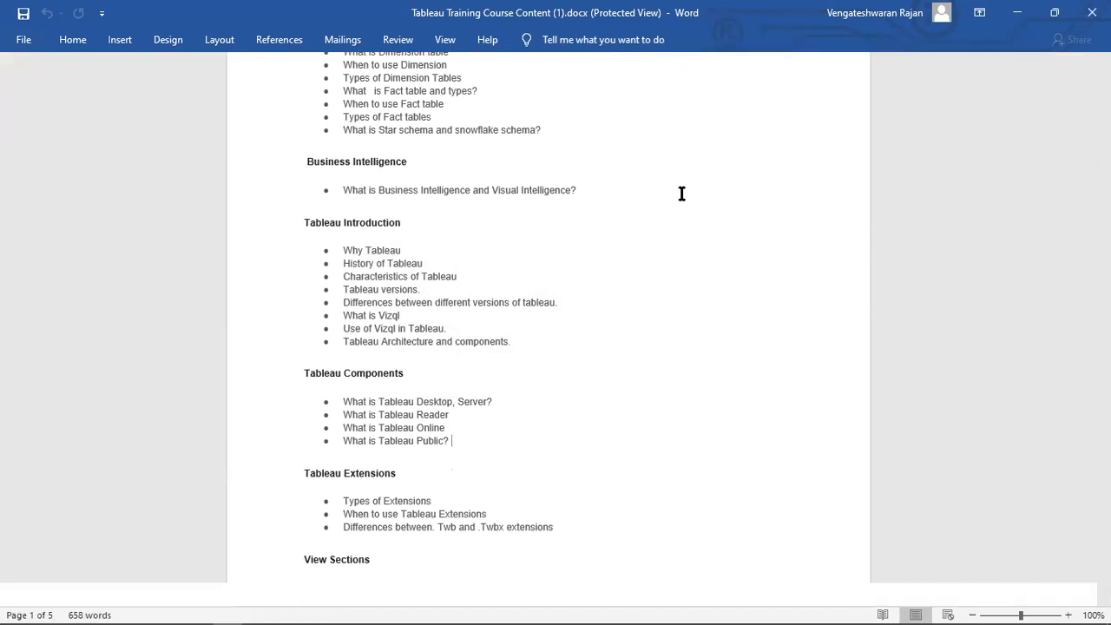
scroll(539, 318, "down", 5)
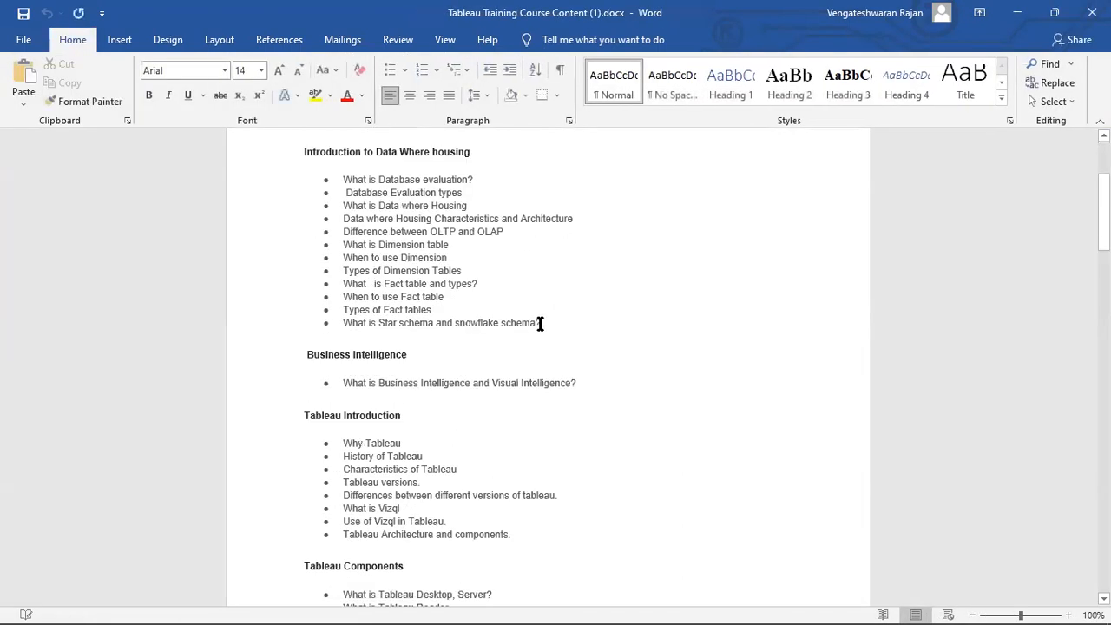
scroll(539, 322, "down", 6)
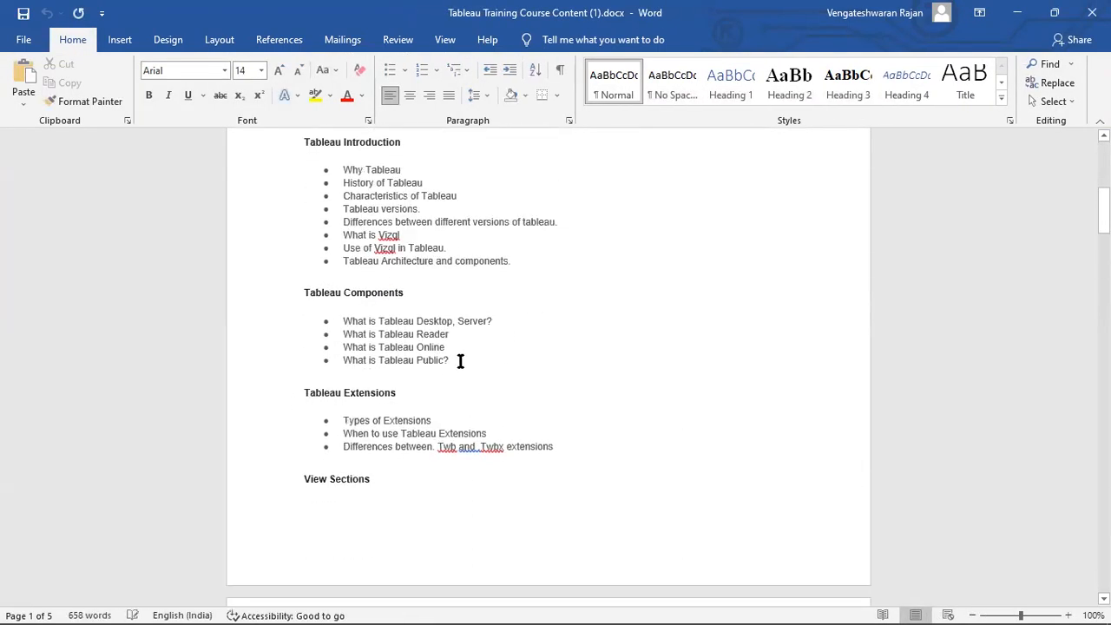
left_click(460, 361)
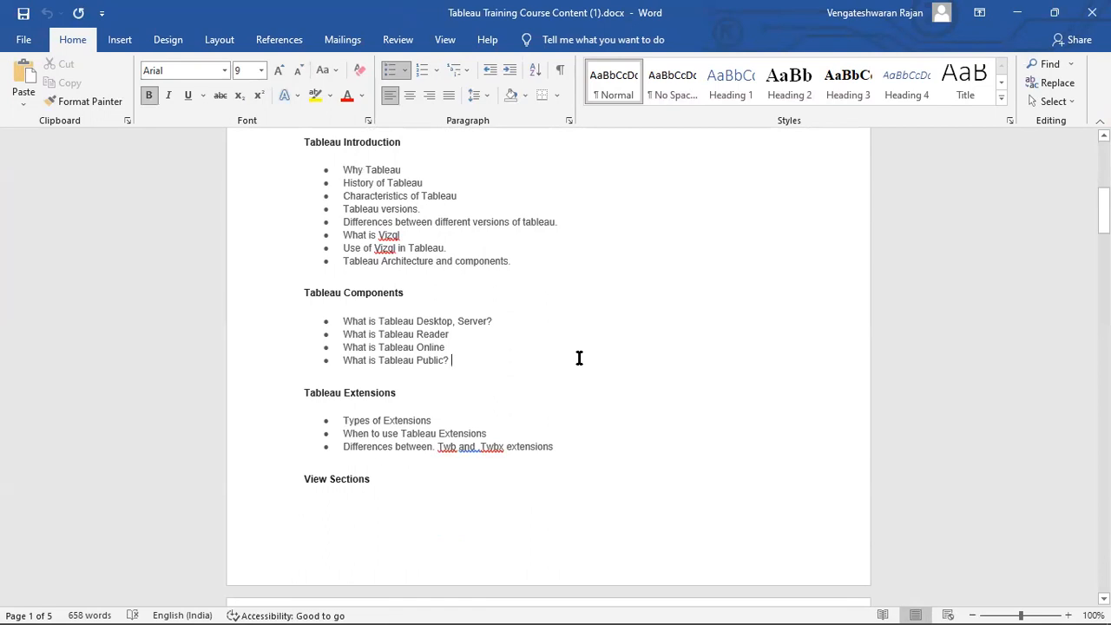
Scroll down to the Data Joins in Tableau and Data Blending sections.
scroll(579, 358, "down", 4)
scroll(579, 358, "down", 2)
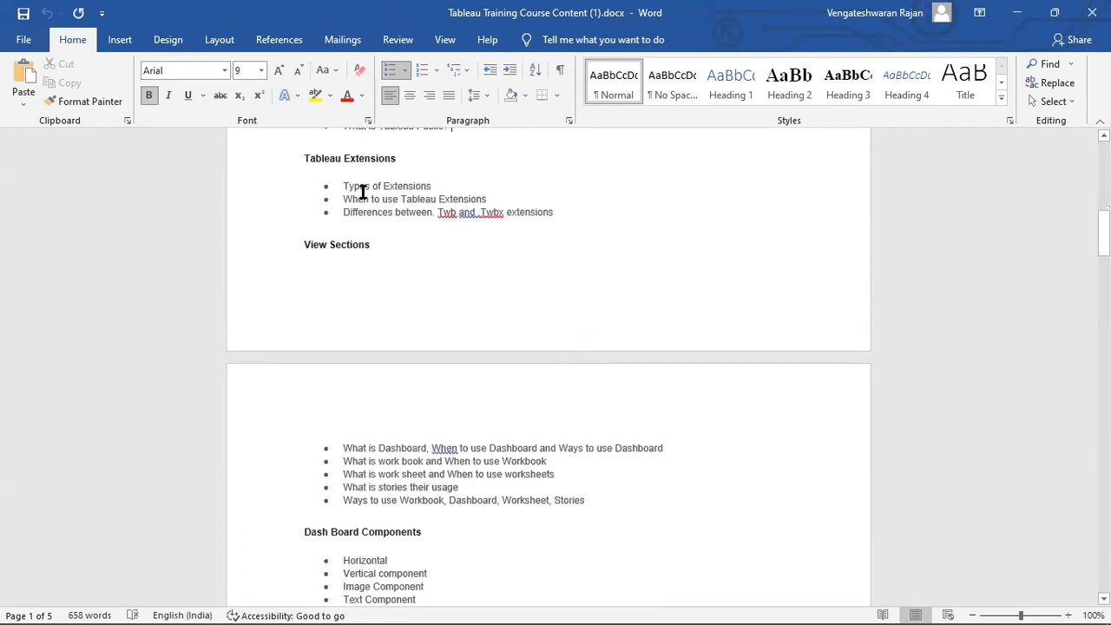
scroll(630, 289, "down", 4)
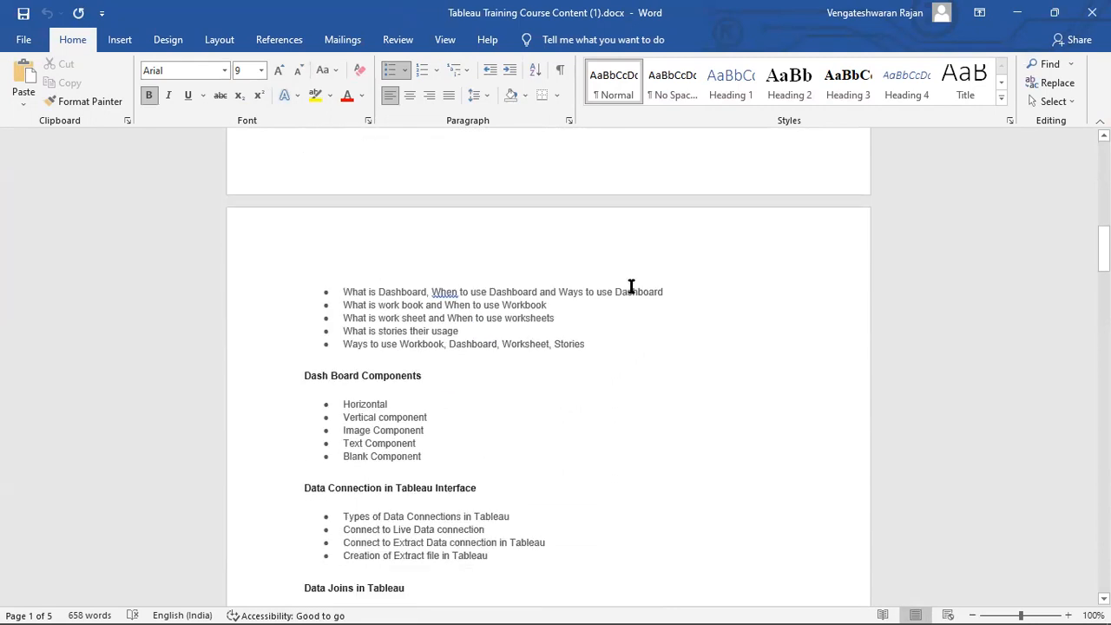
scroll(631, 287, "down", 2)
scroll(631, 286, "down", 6)
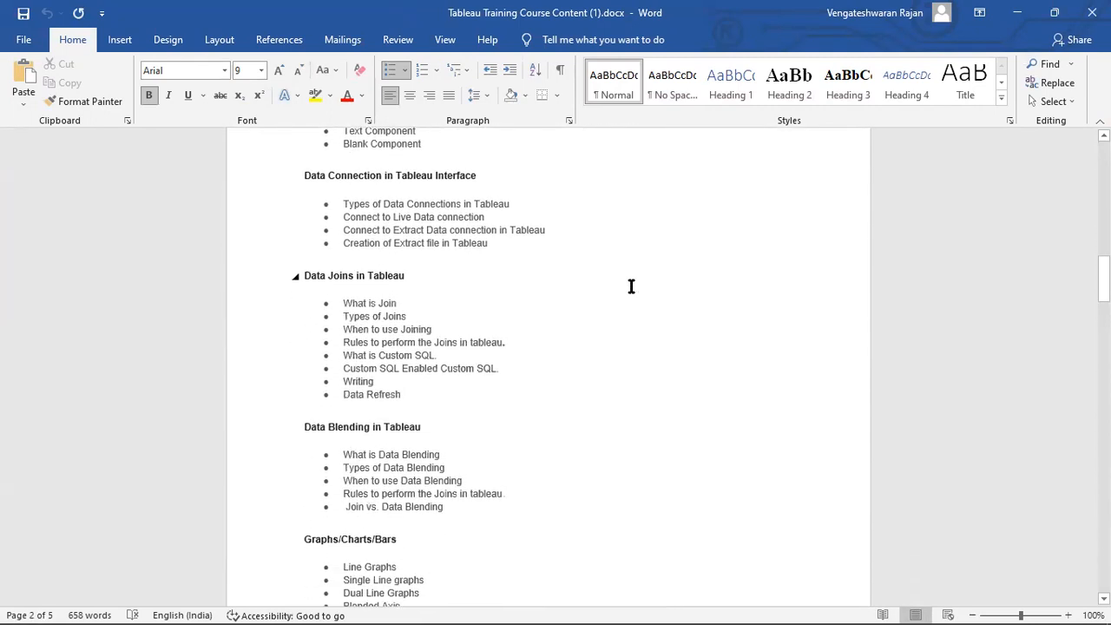
scroll(631, 287, "down", 2)
left_click_drag(355, 185, 525, 264)
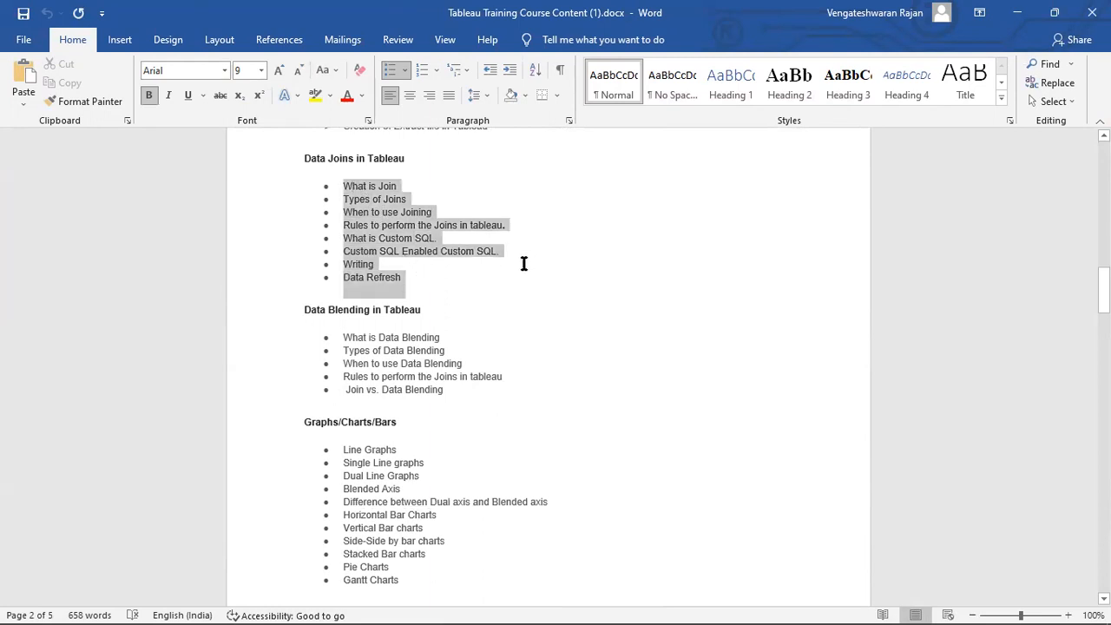
left_click(492, 294)
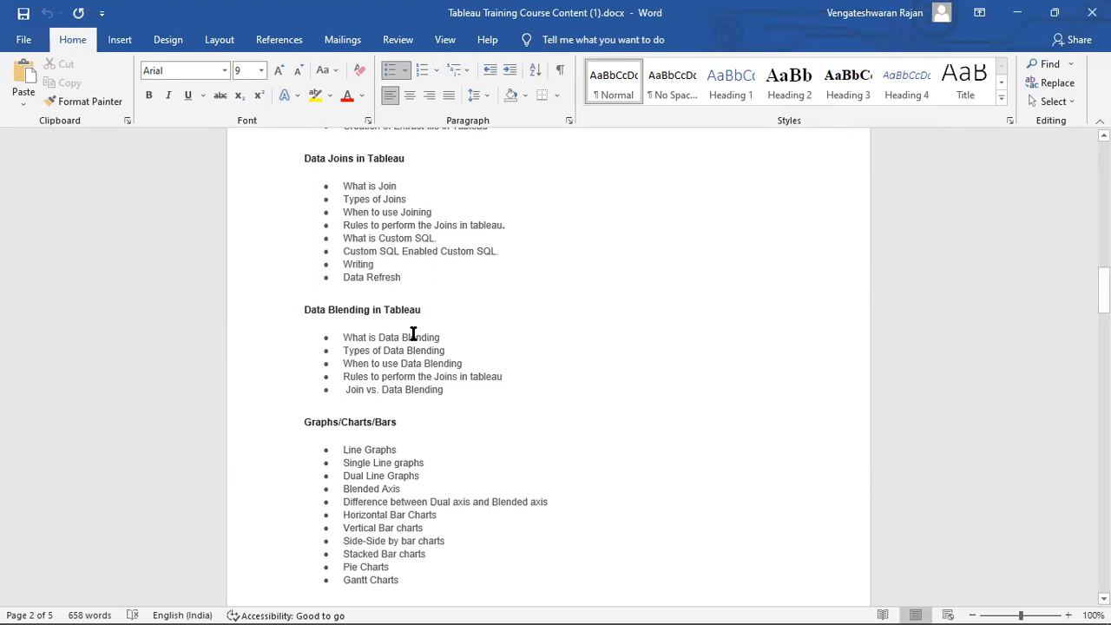
left_click_drag(344, 337, 444, 338)
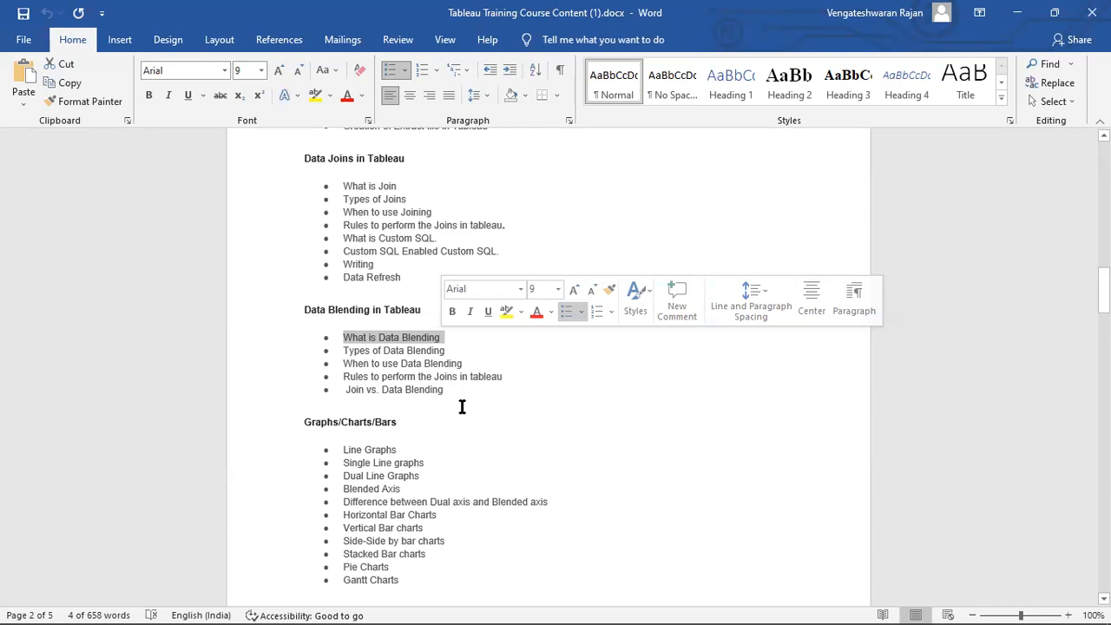
left_click(496, 406)
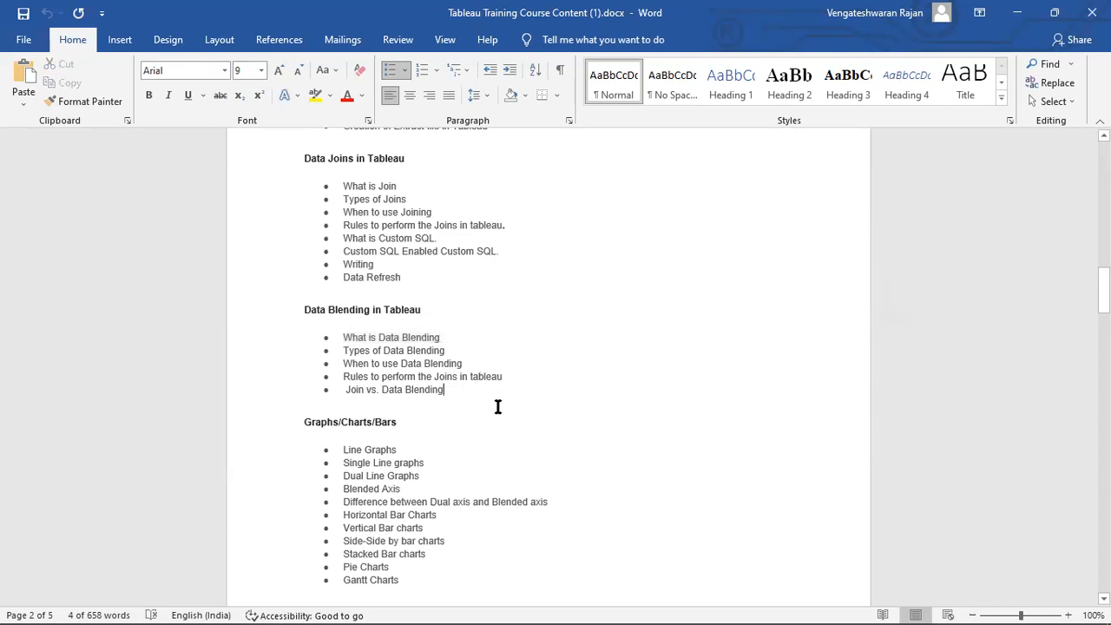
scroll(531, 420, "down", 2)
scroll(531, 419, "down", 2)
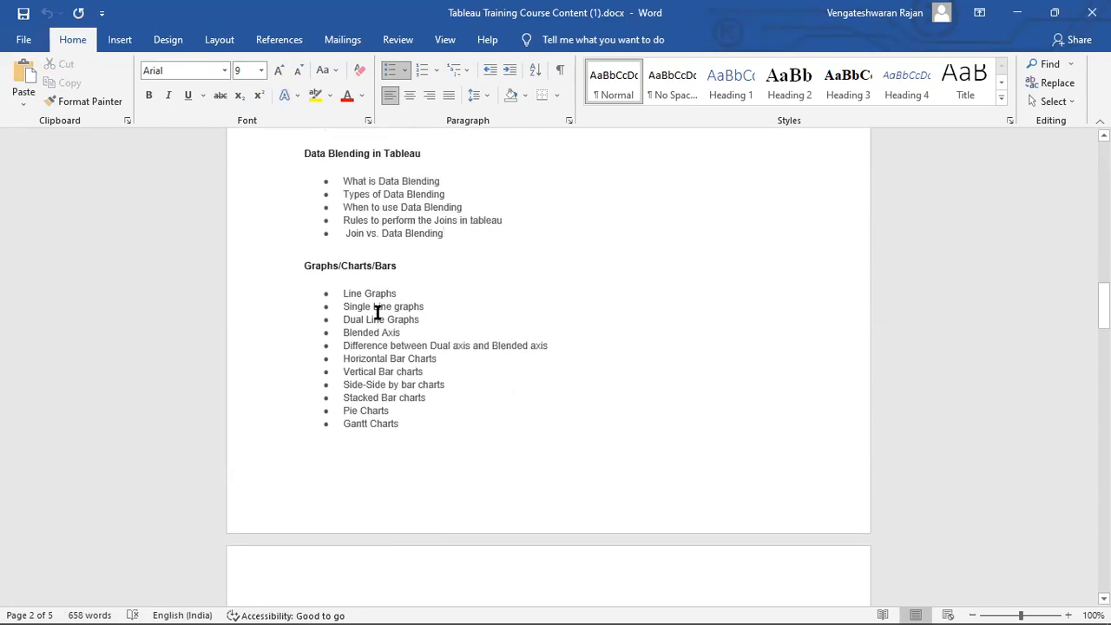
Highlight the Graphs/Charts/Bars topic list, then scroll on to Maps and Filters and Types.
left_click_drag(339, 293, 426, 402)
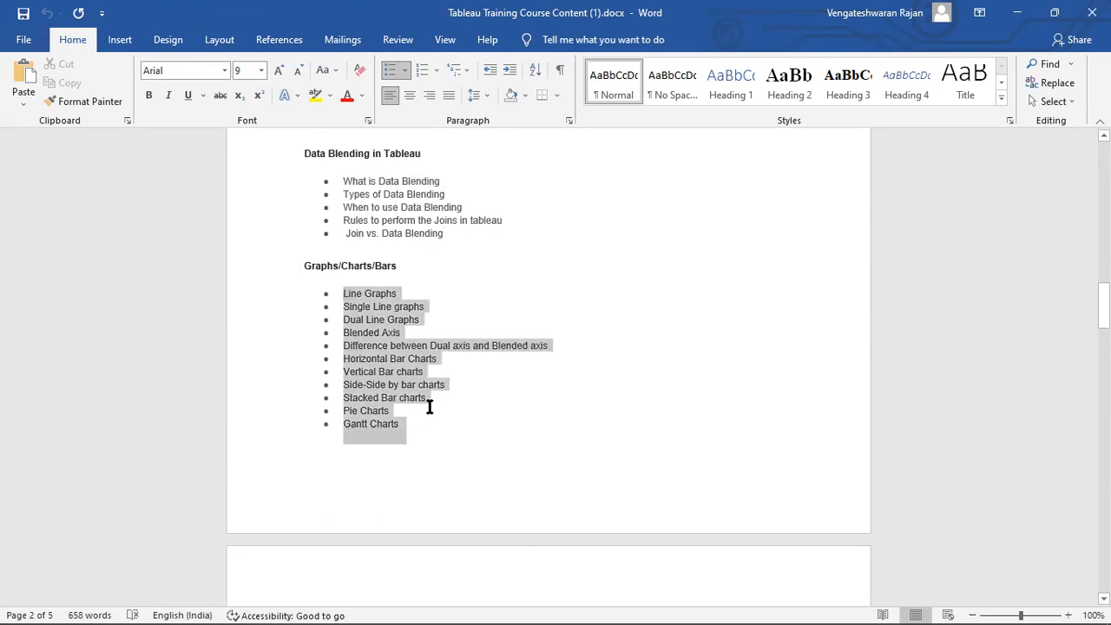
left_click(356, 326)
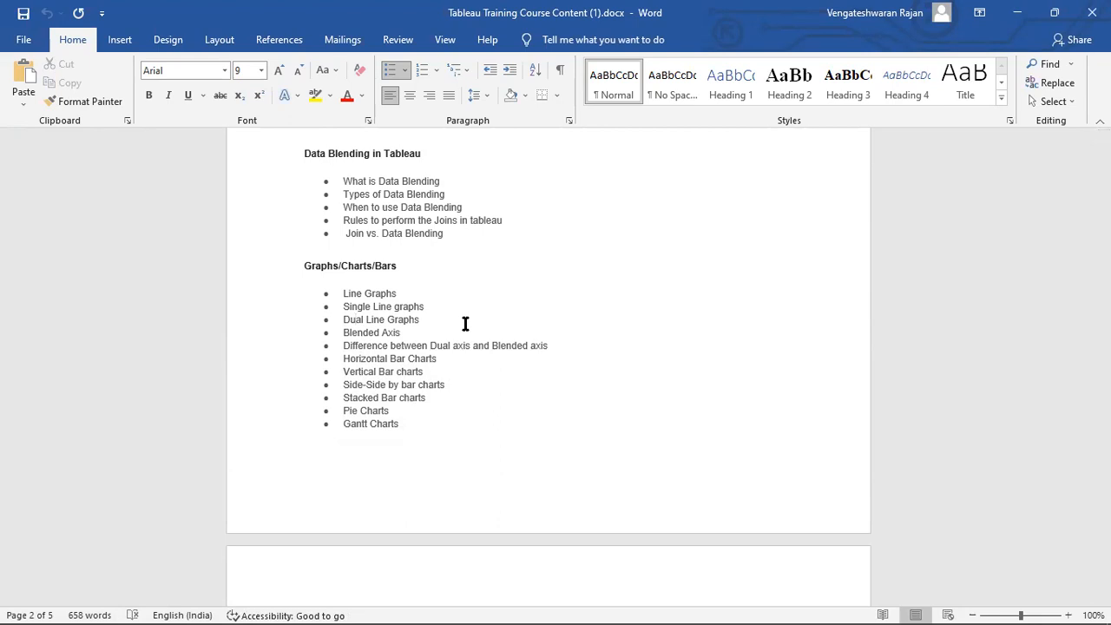
scroll(465, 323, "down", 3)
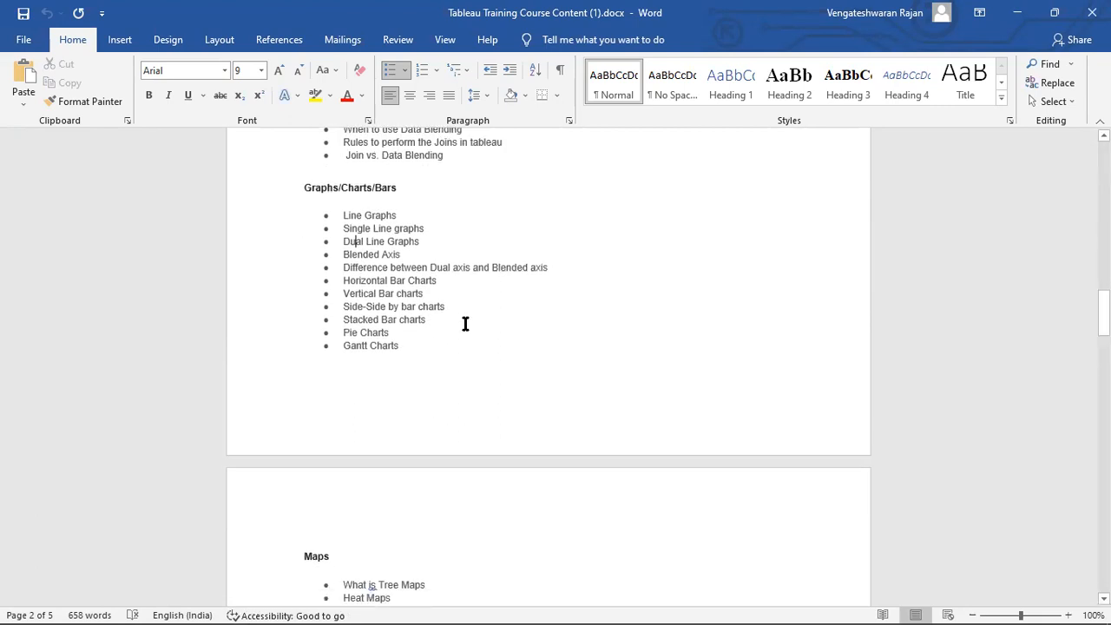
scroll(466, 323, "down", 3)
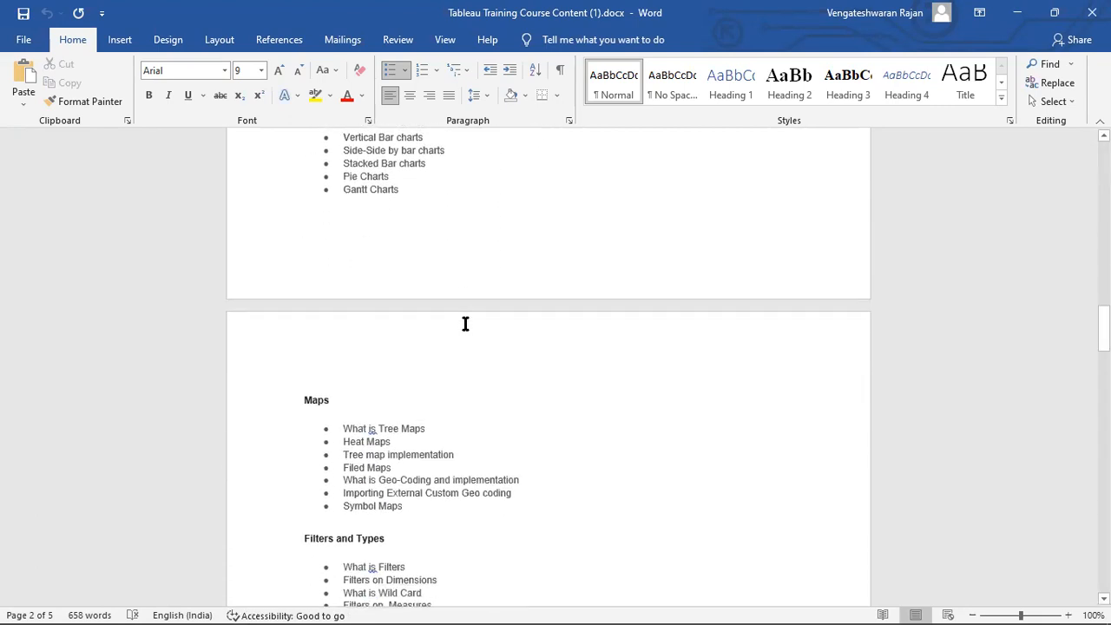
scroll(465, 323, "down", 3)
scroll(464, 322, "down", 4)
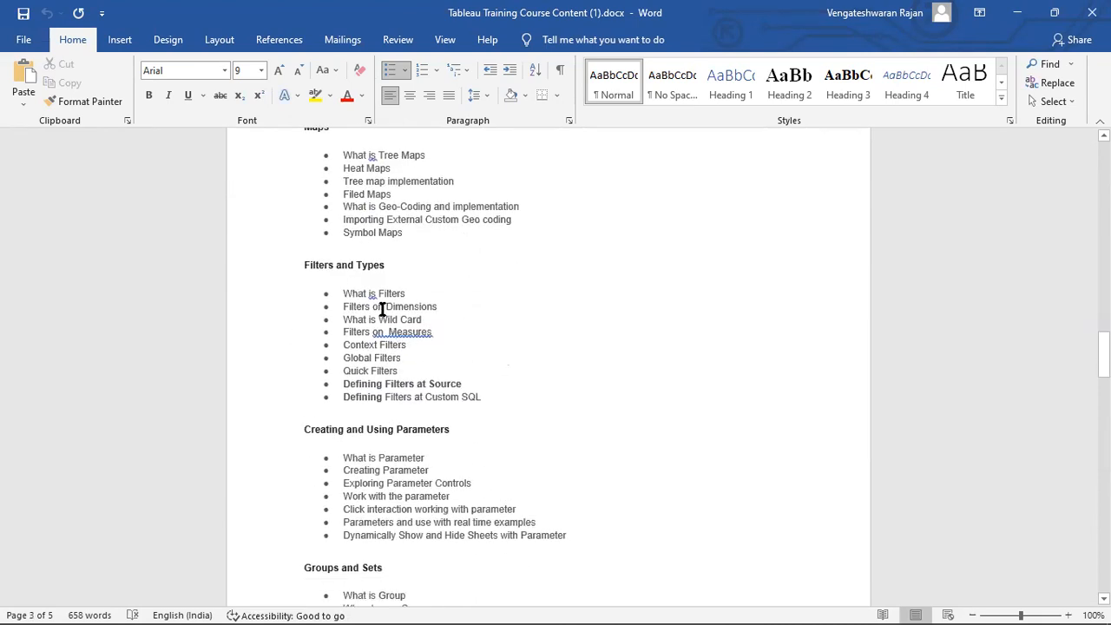
Highlight the filter topics from What is Filters through Quick Filters.
left_click_drag(343, 294, 474, 365)
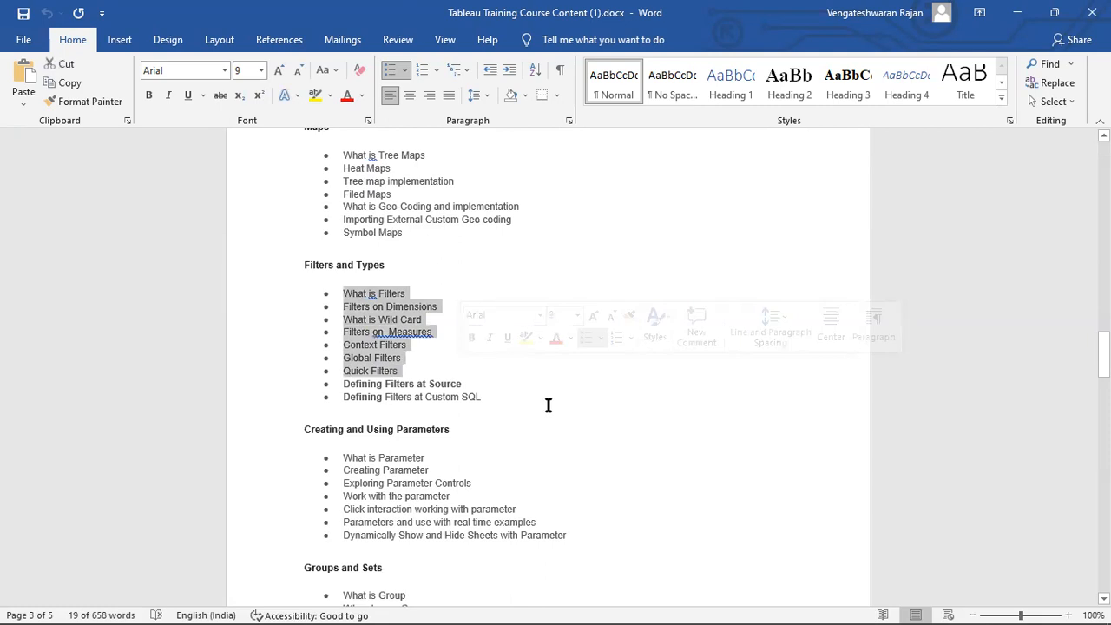
scroll(548, 406, "down", 3)
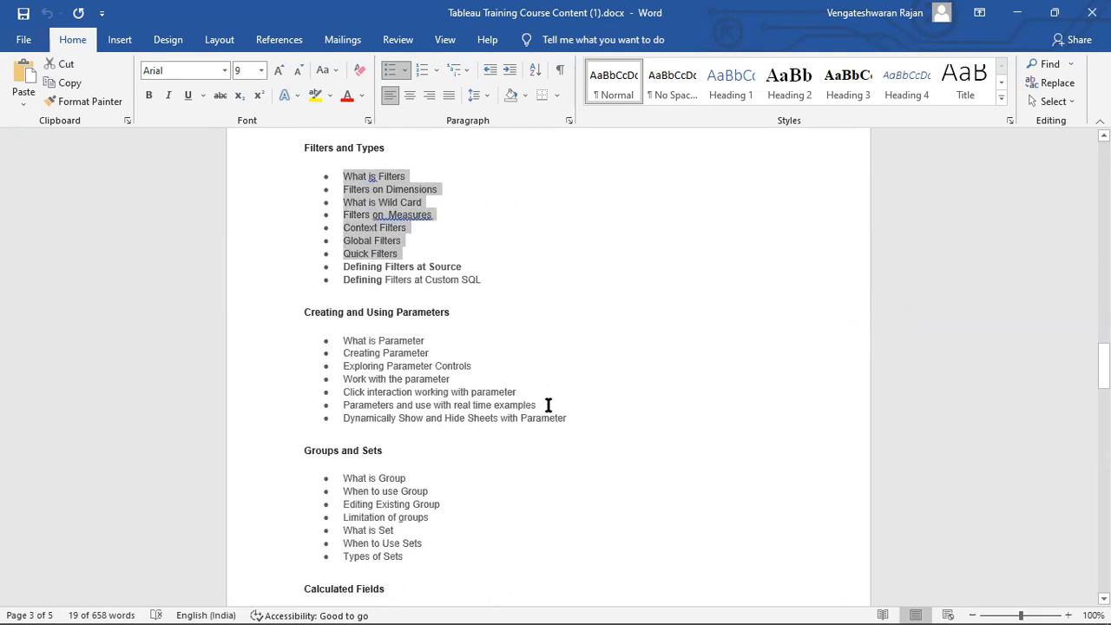
scroll(548, 405, "down", 3)
left_click(343, 224)
Highlight all seven Creating and Using Parameters topics.
left_click_drag(439, 264, 542, 296)
left_click(574, 304)
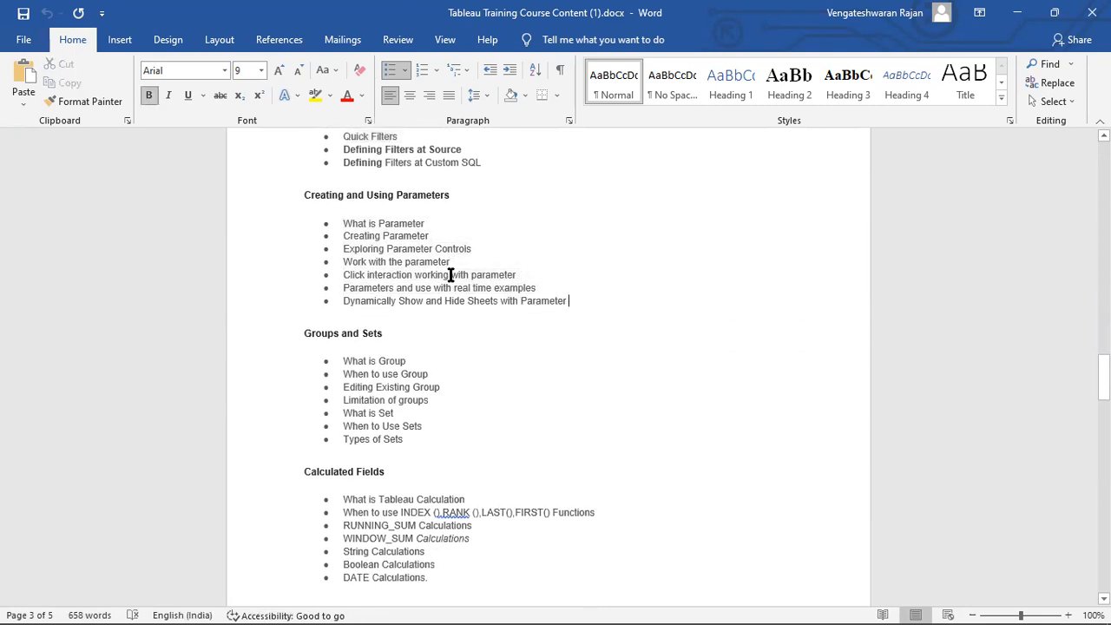
left_click_drag(346, 224, 573, 299)
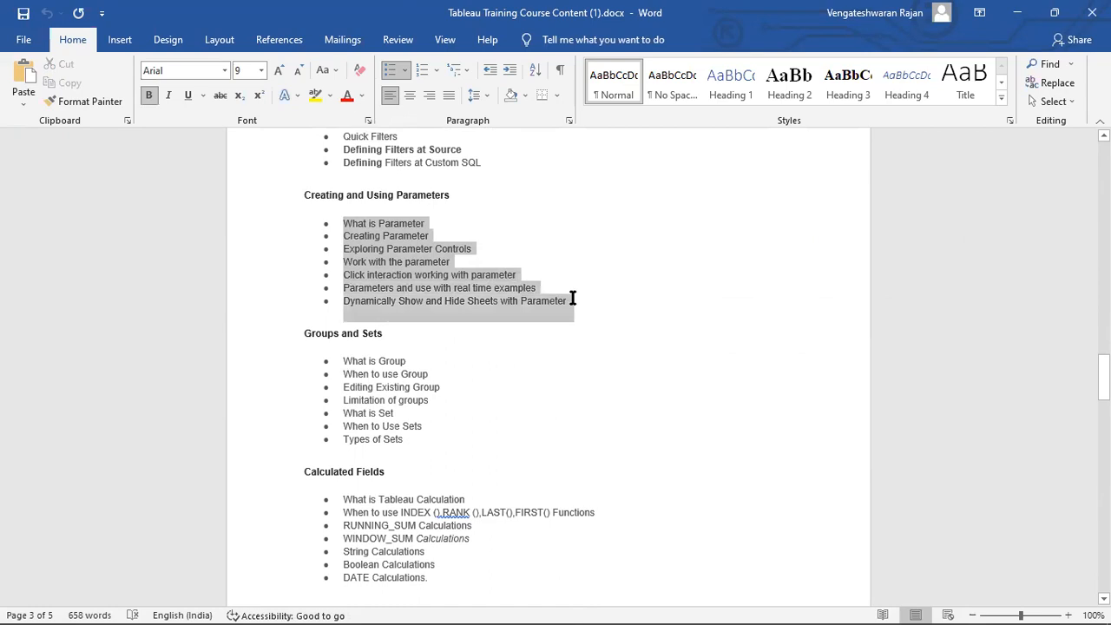
left_click(533, 301)
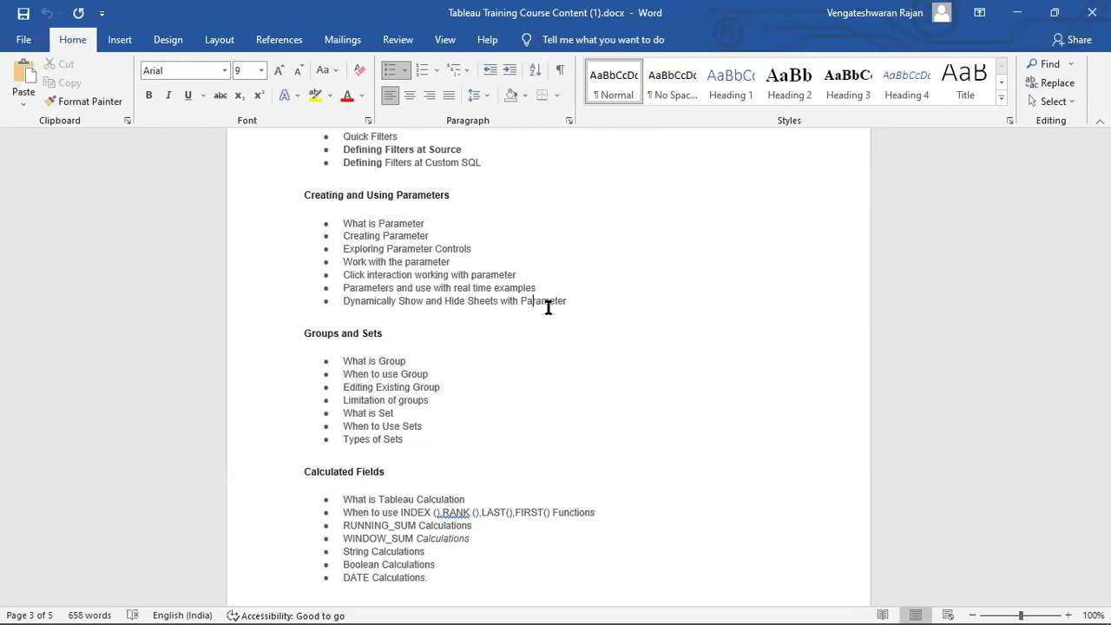
Scroll to the Calculated Fields topics and highlight them twice.
scroll(548, 308, "down", 2)
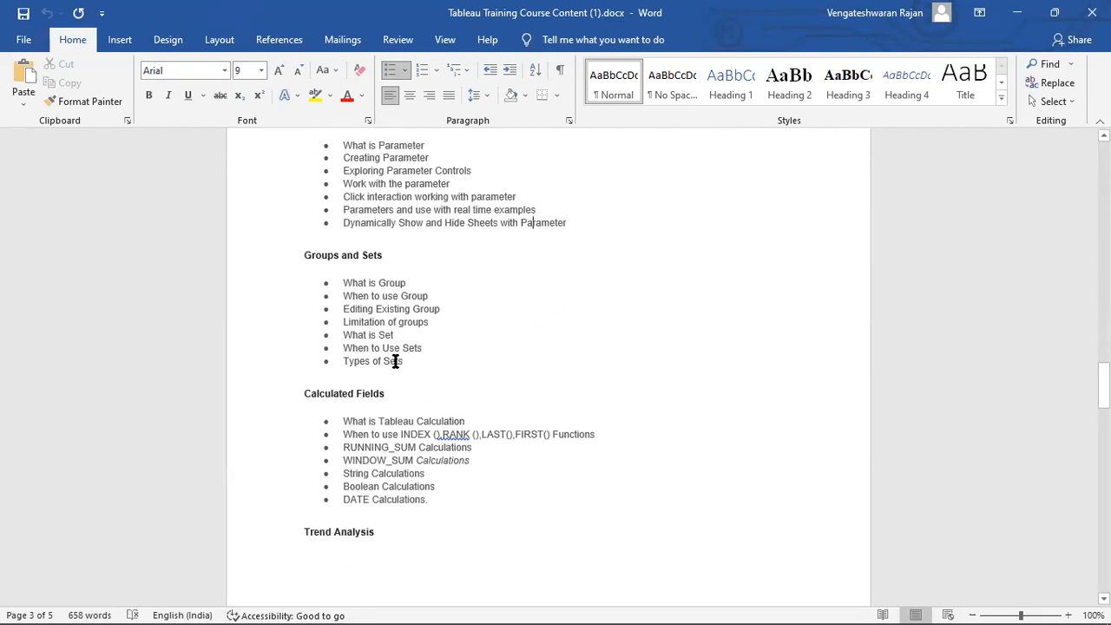
scroll(395, 361, "down", 2)
left_click_drag(344, 343, 436, 408)
left_click(431, 425)
left_click_drag(355, 343, 397, 407)
left_click(459, 427)
Scroll down through Advanced Charts to the Case Study section on page 4.
scroll(459, 427, "down", 3)
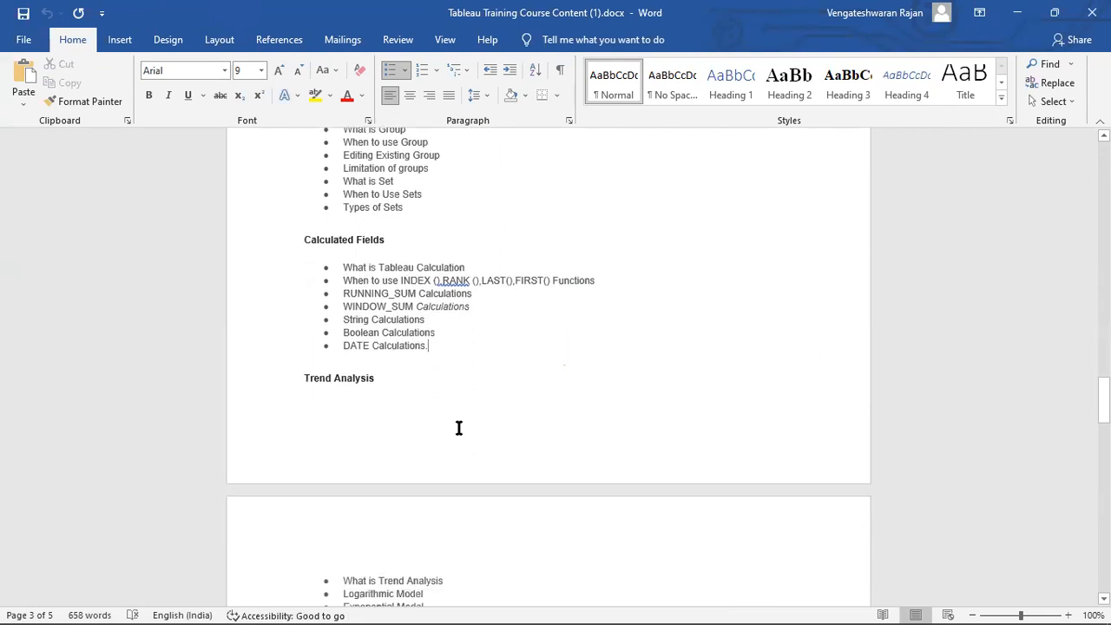
scroll(459, 428, "down", 2)
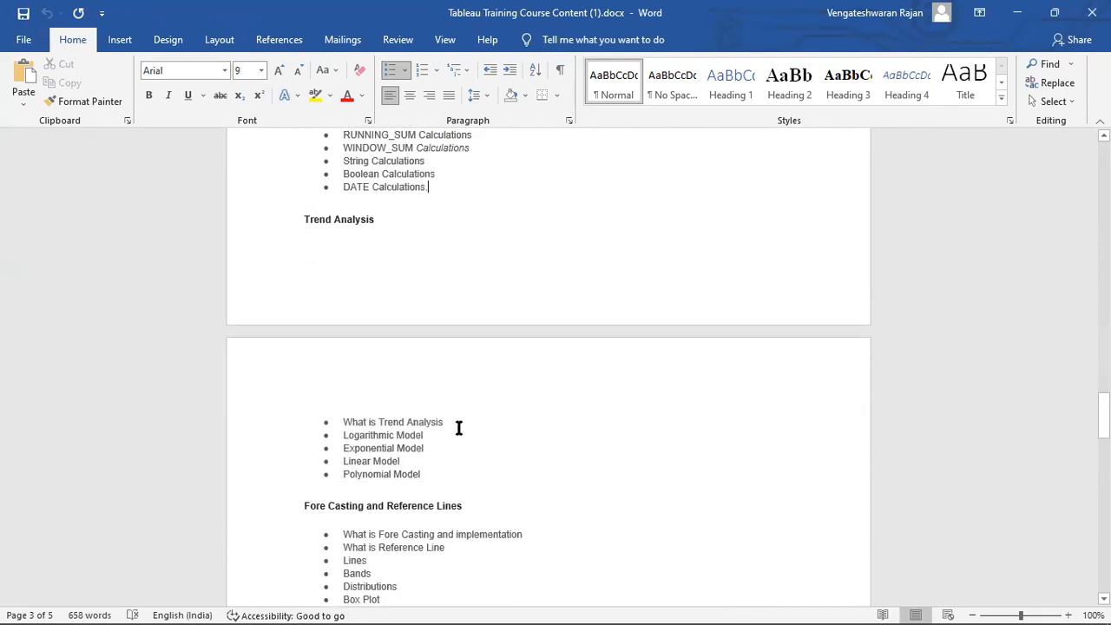
scroll(459, 427, "down", 5)
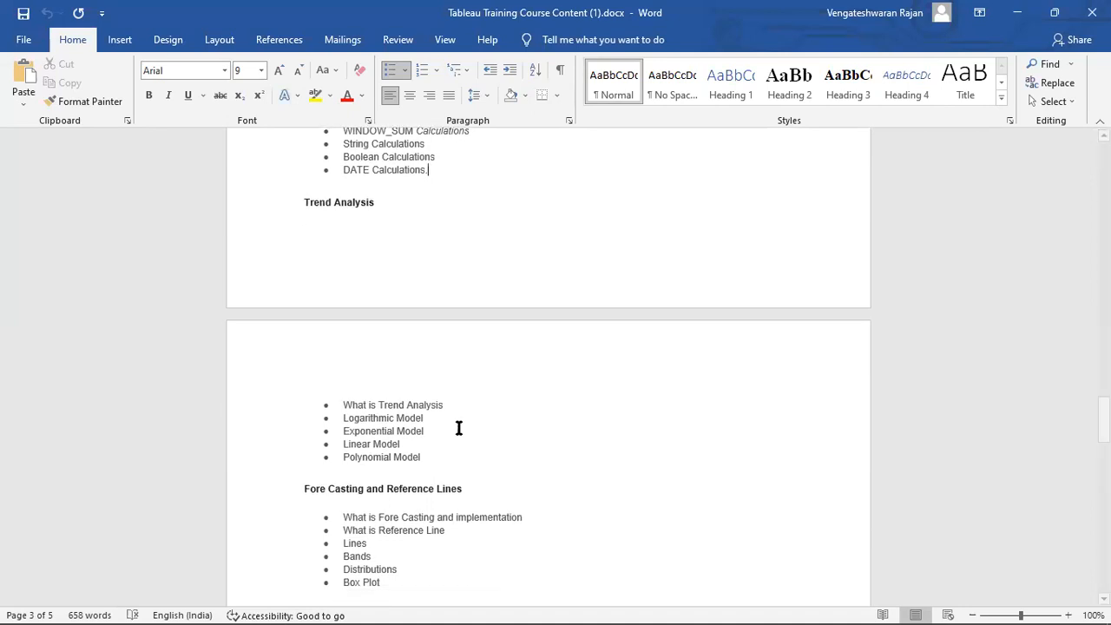
scroll(459, 427, "down", 2)
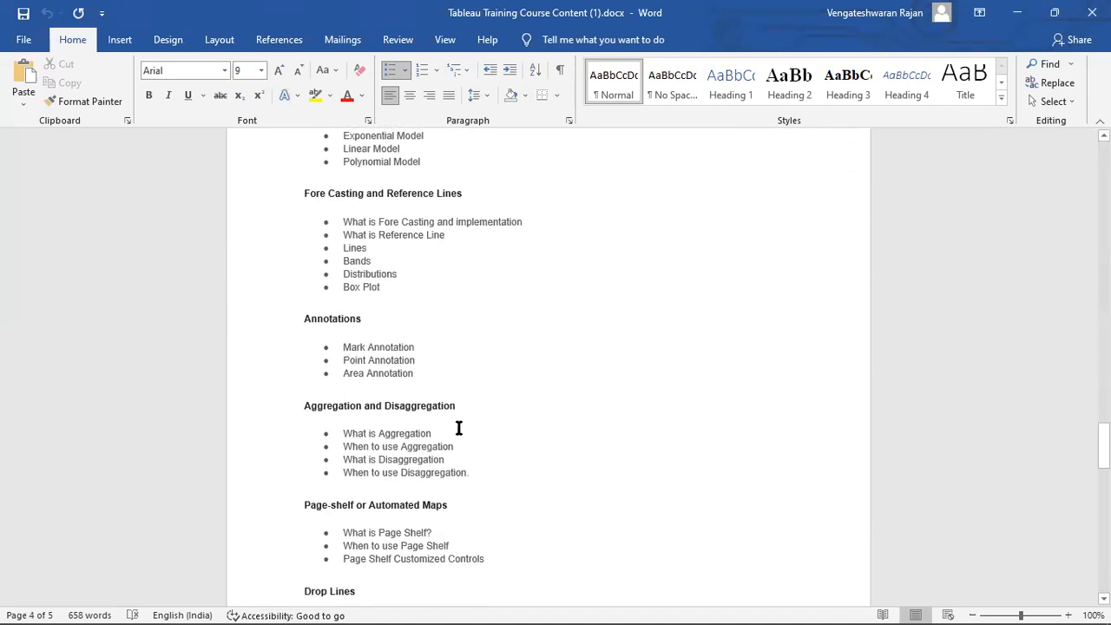
scroll(459, 428, "down", 4)
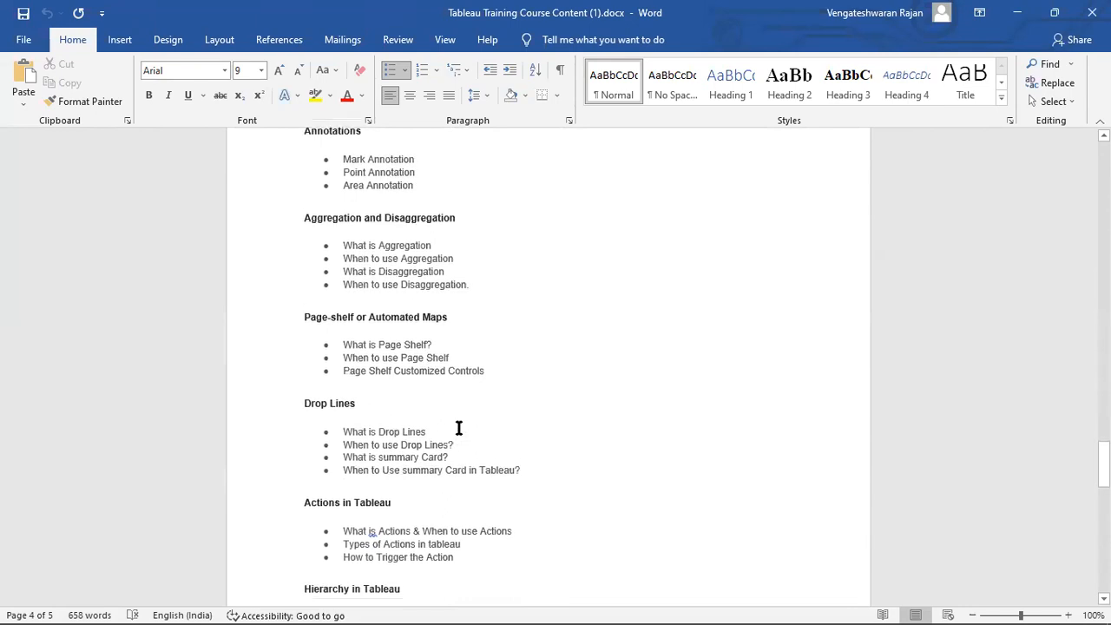
scroll(459, 428, "down", 4)
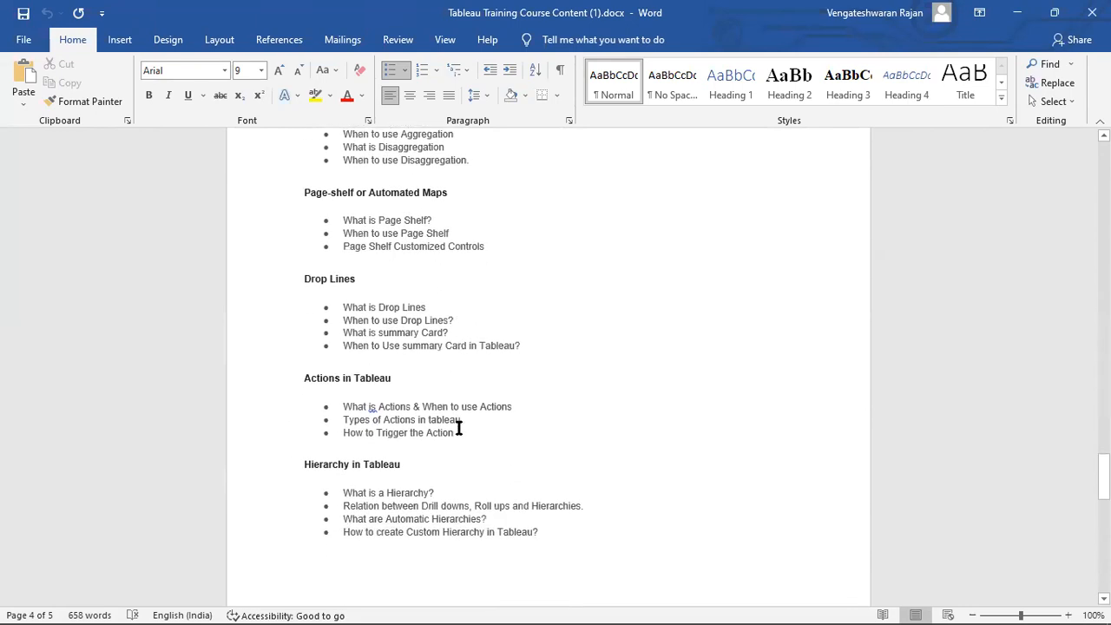
mouse_move(725, 606)
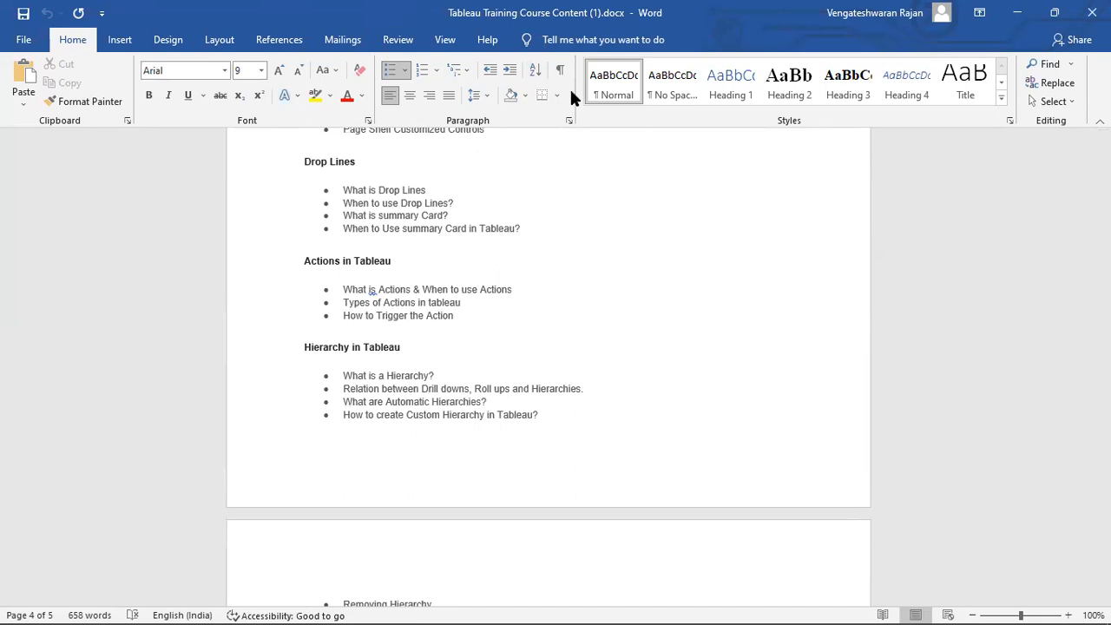
scroll(572, 92, "down", 3)
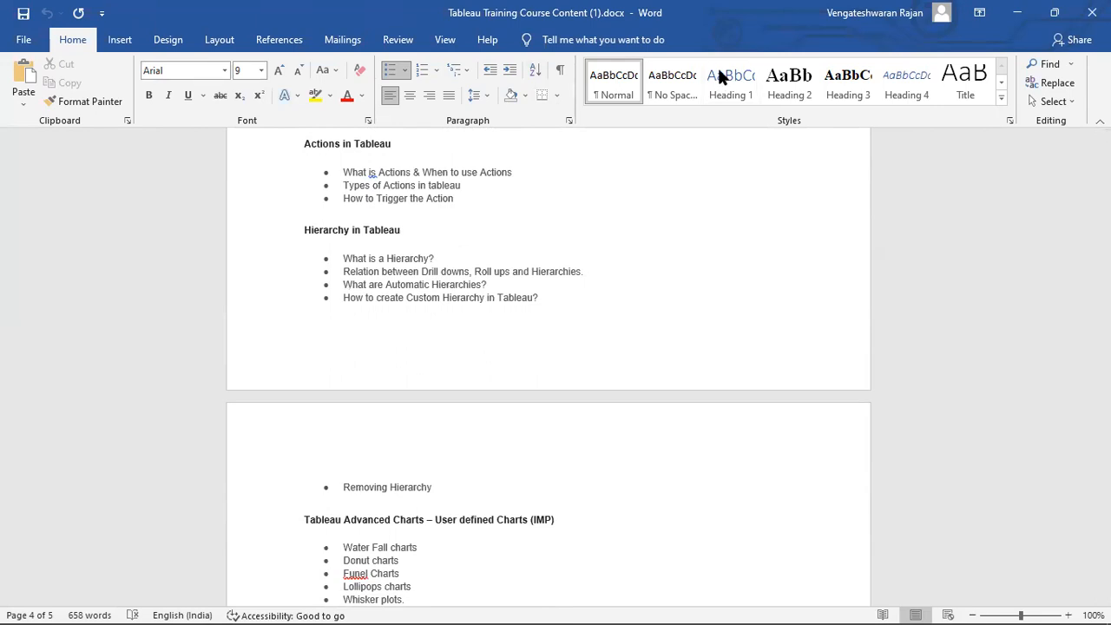
scroll(681, 74, "down", 6)
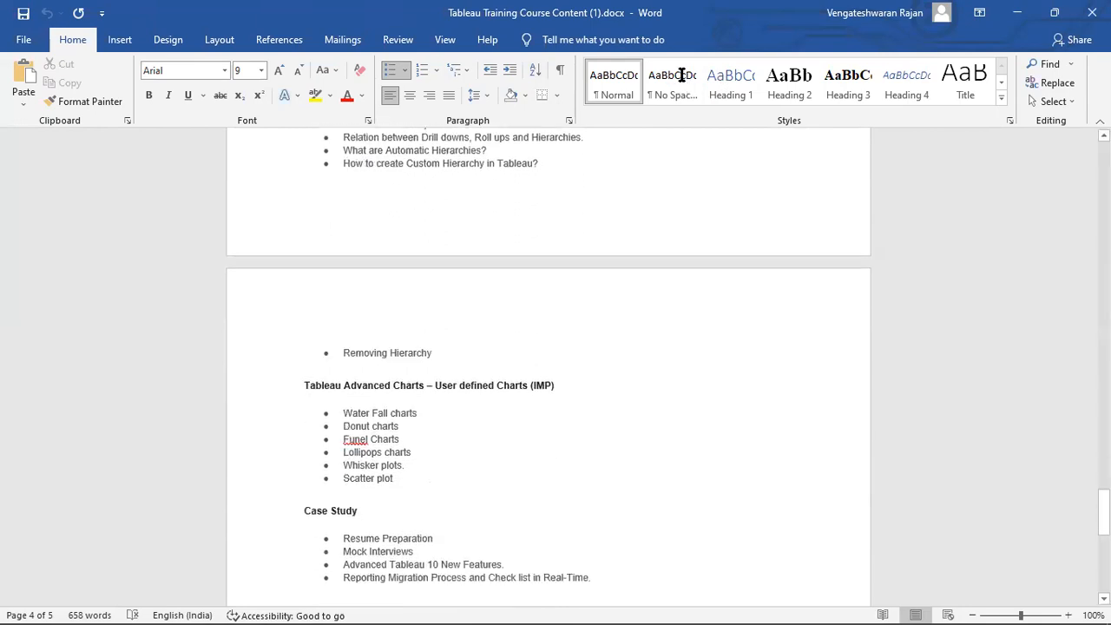